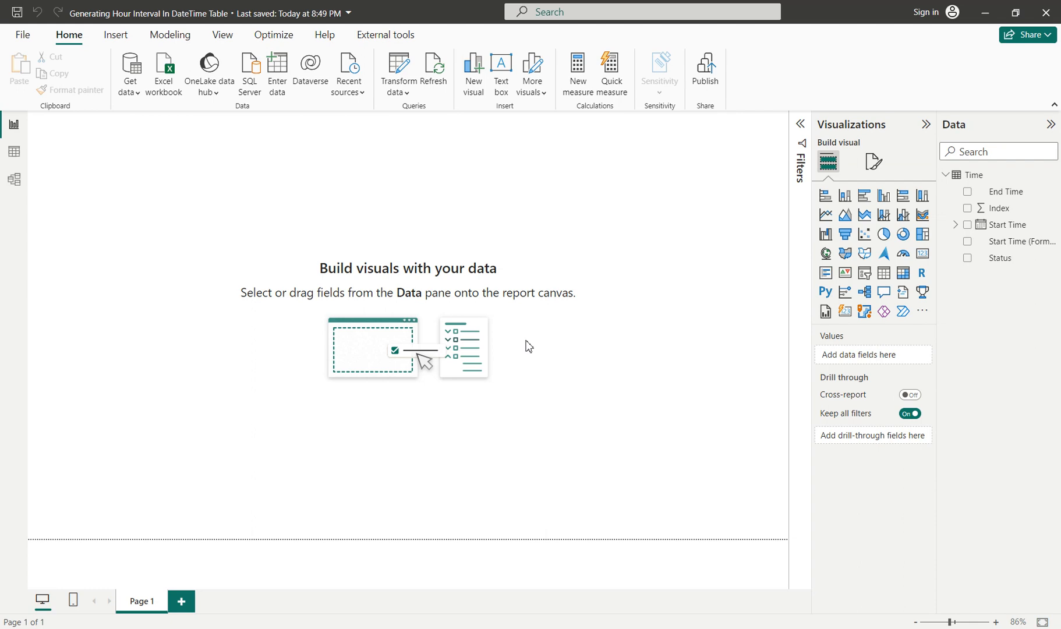
- Show the Time table's data and examine its Start Time, End Time, Start Time (Formatted) and Index columns
left_click(14, 151)
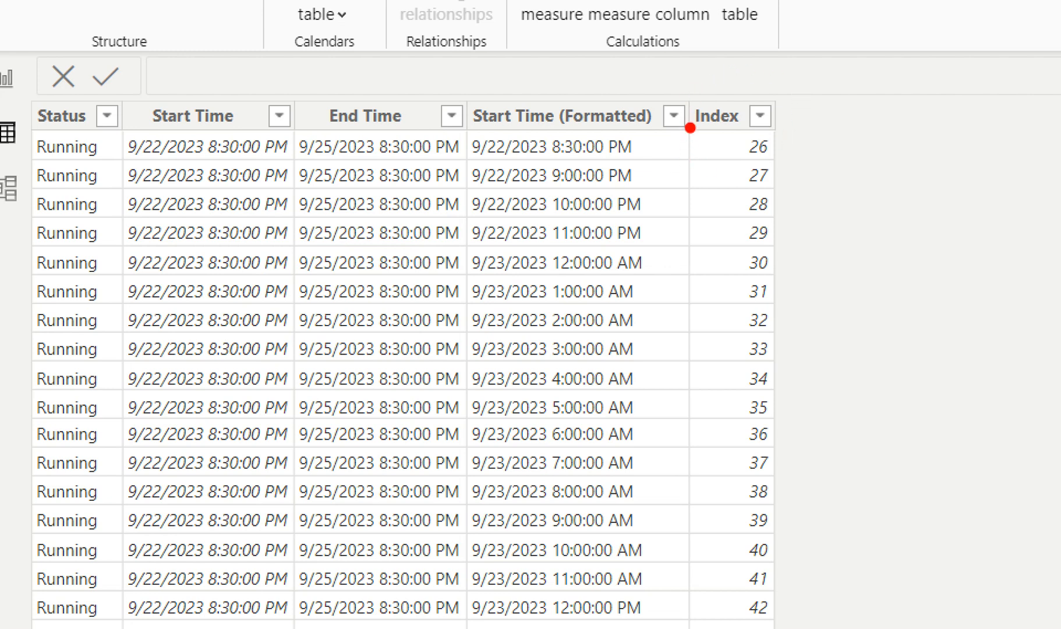
mouse_move(453, 86)
left_mouse_down()
mouse_move(701, 142)
mouse_move(681, 221)
left_mouse_up()
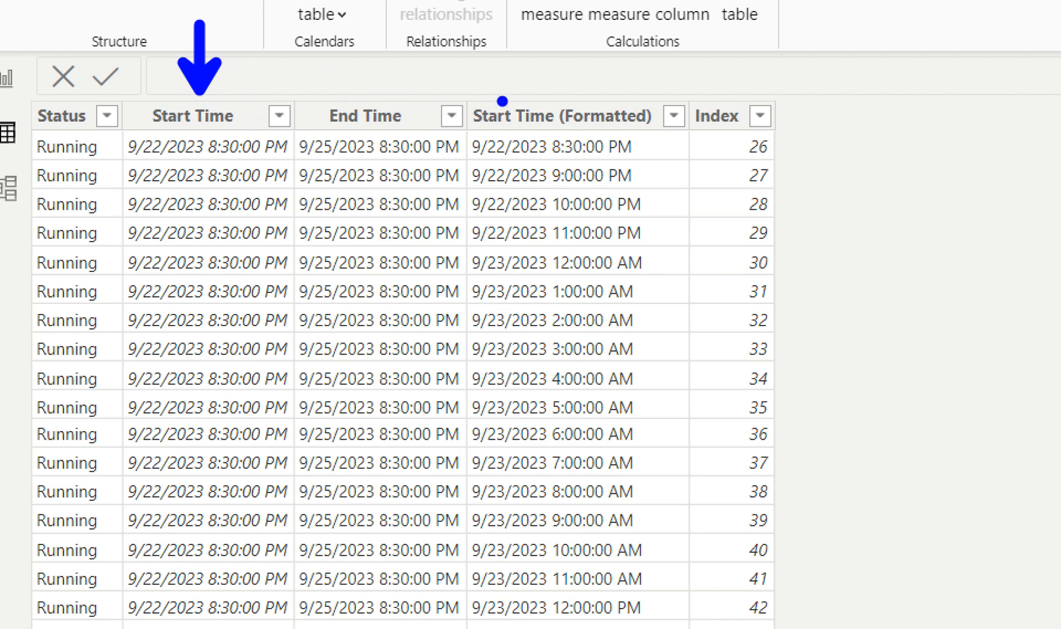
key("r")
mouse_move(459, 80)
left_mouse_down()
mouse_move(647, 138)
mouse_move(701, 139)
left_mouse_up()
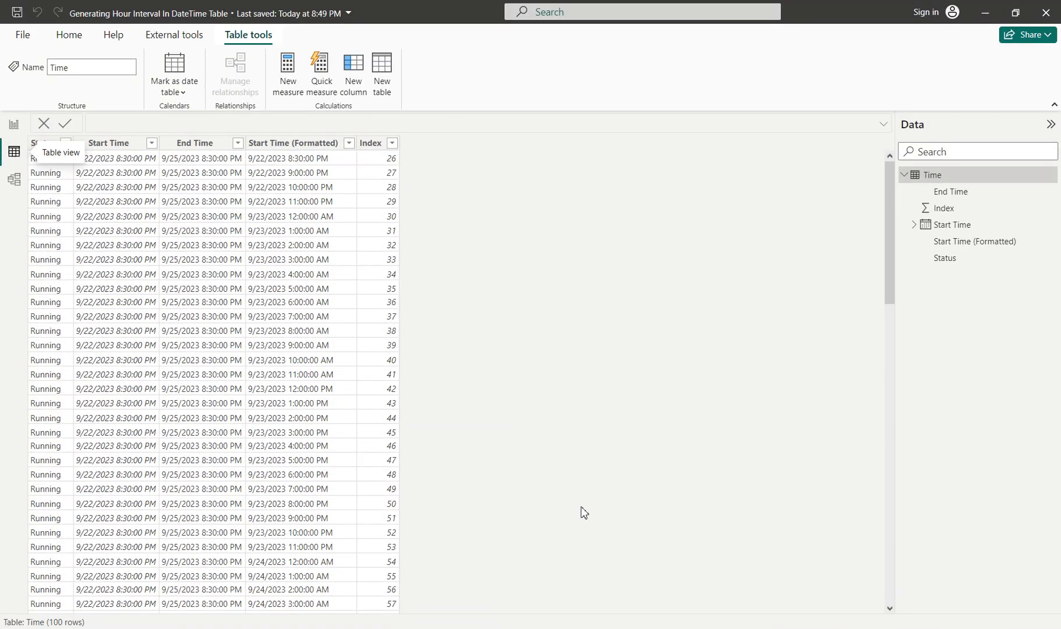
- Switch to the Power Query Editor and review the custom column formula behind the Added Start Time (Formatted) step
mouse_move(744, 628)
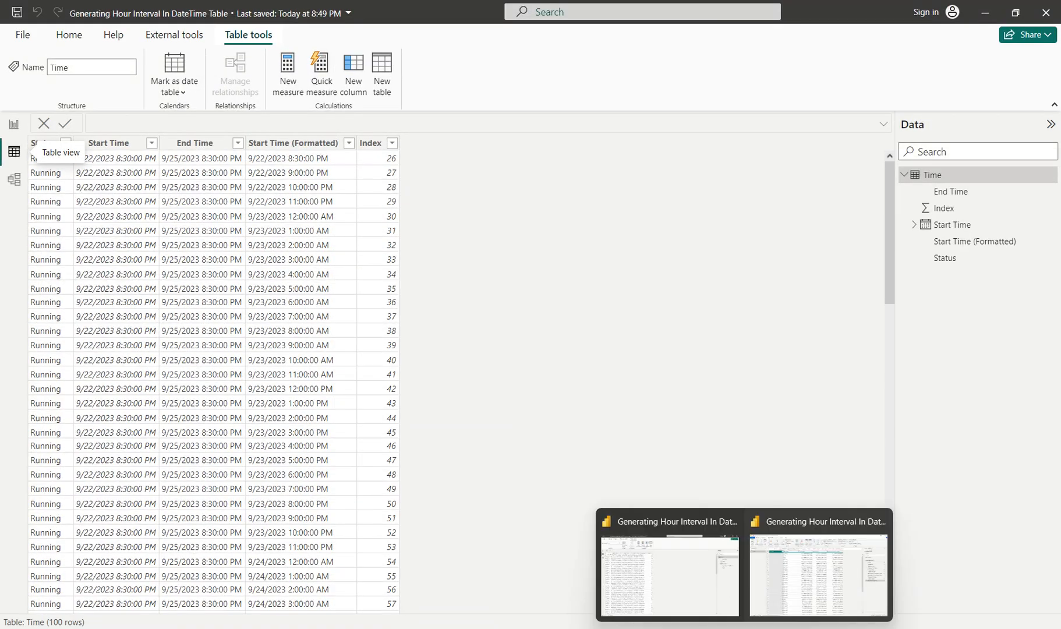
left_click(793, 591)
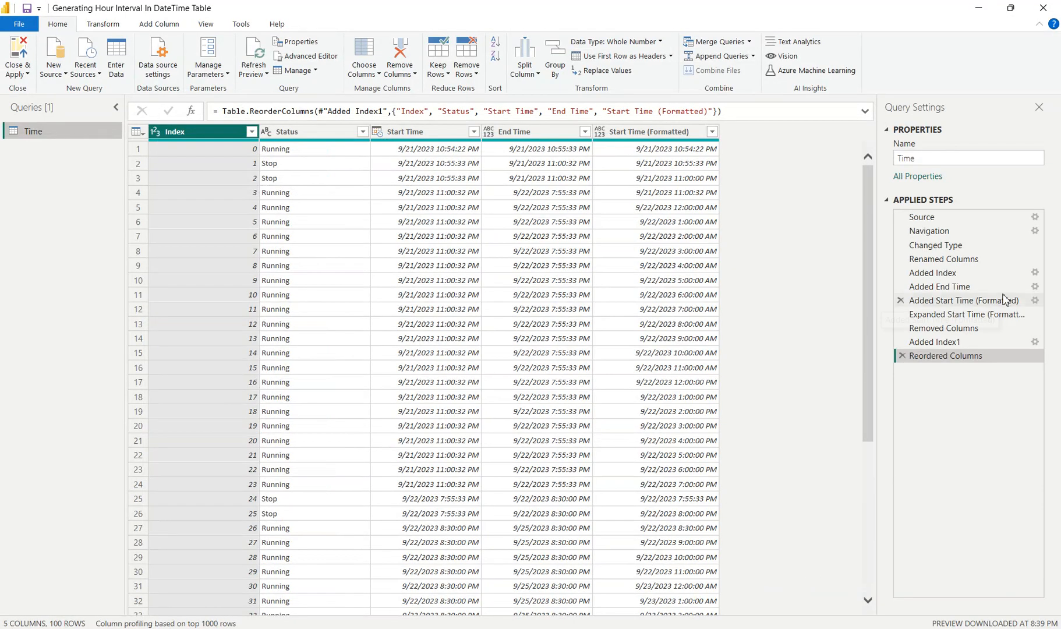
left_click(961, 301)
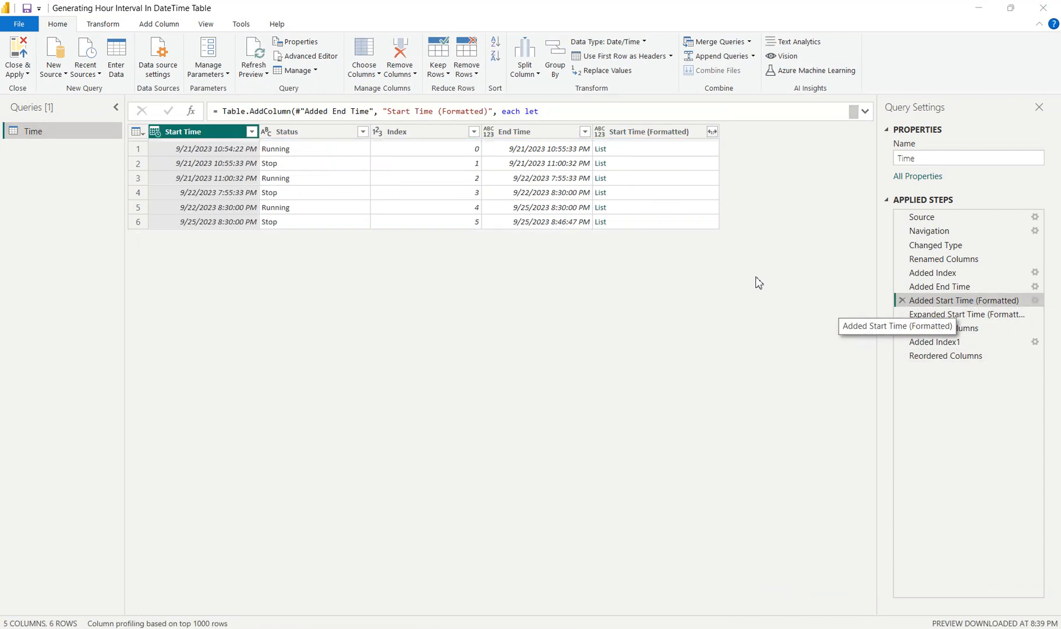
scroll(476, 336, "down", 6)
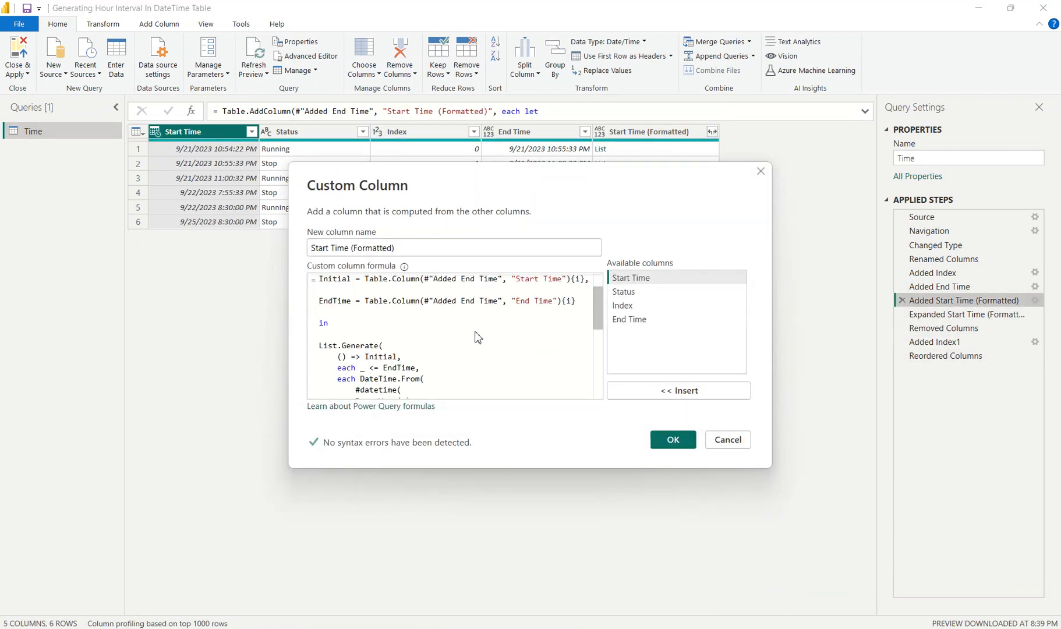
scroll(477, 336, "up", 3)
scroll(477, 337, "up", 3)
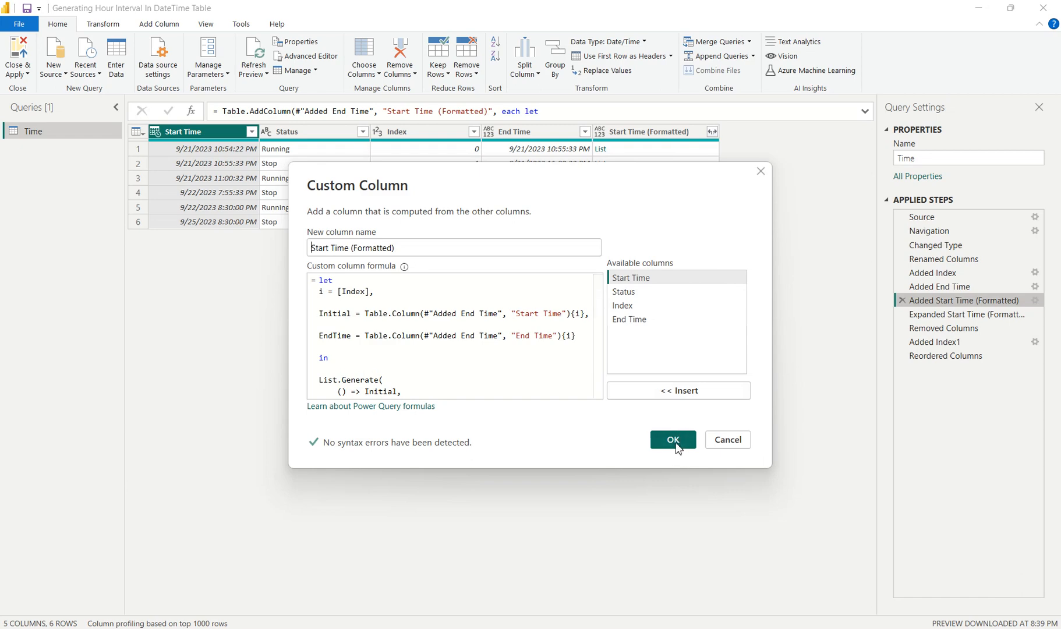
left_click(675, 440)
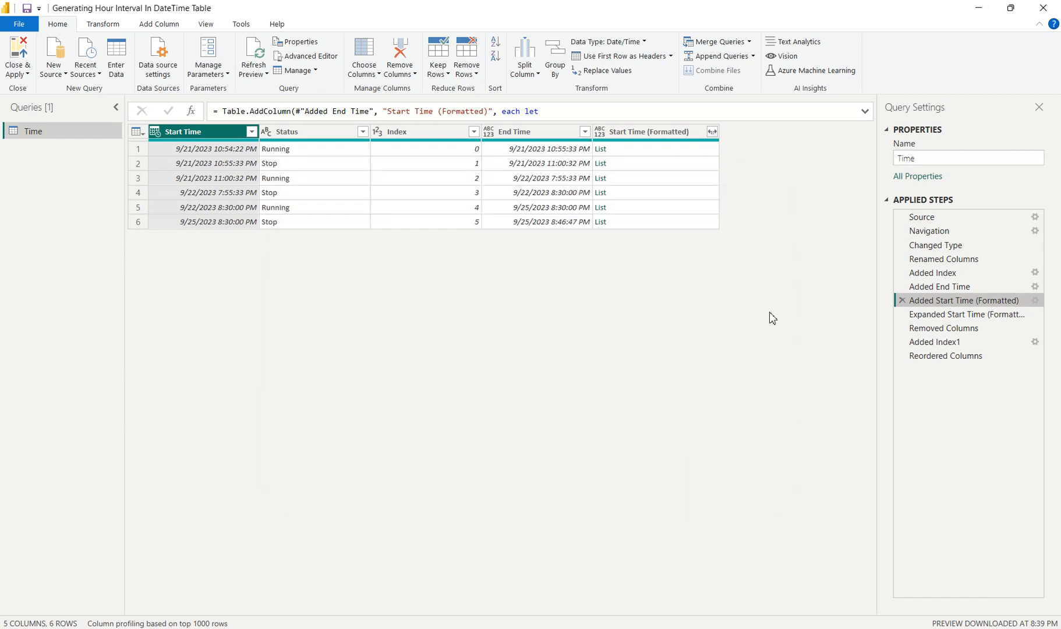
- Return the Time query to its Reordered Columns step, then close and apply the query
left_click(972, 356)
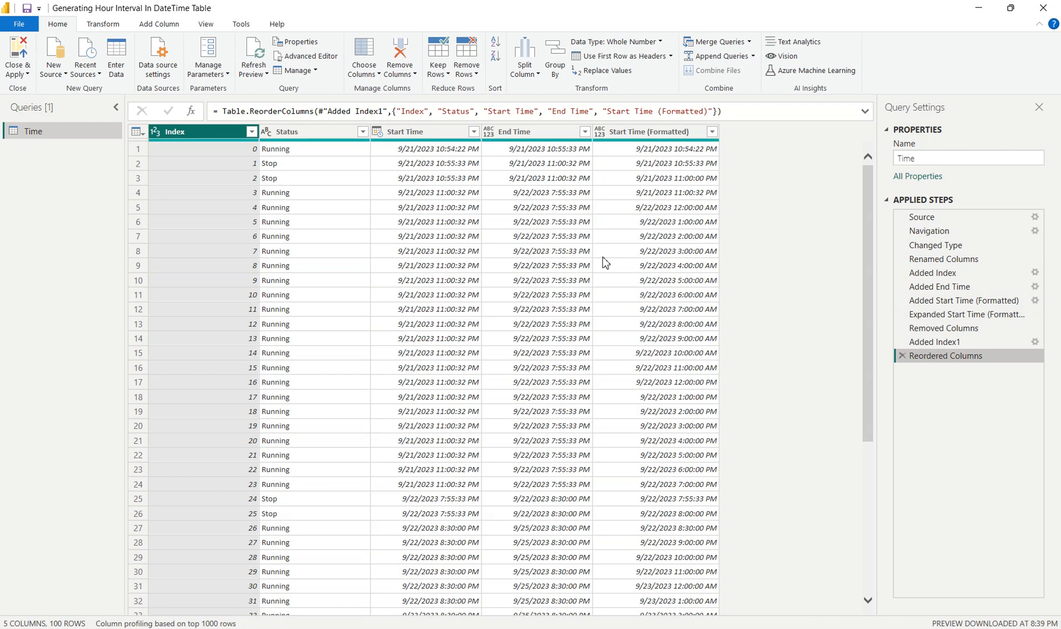
left_click(22, 57)
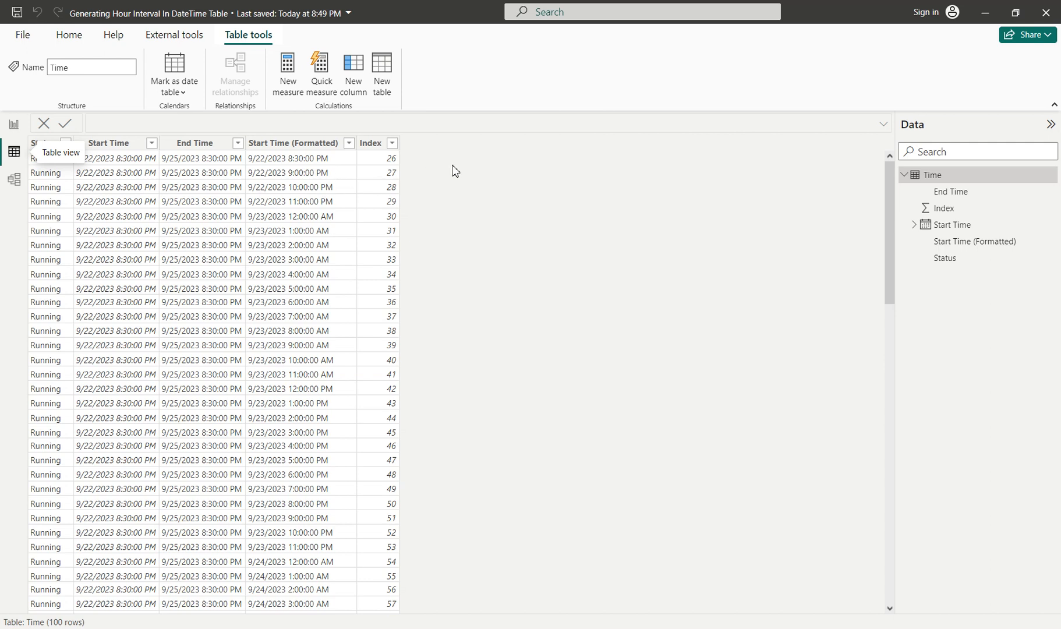
key("ctrl+2")
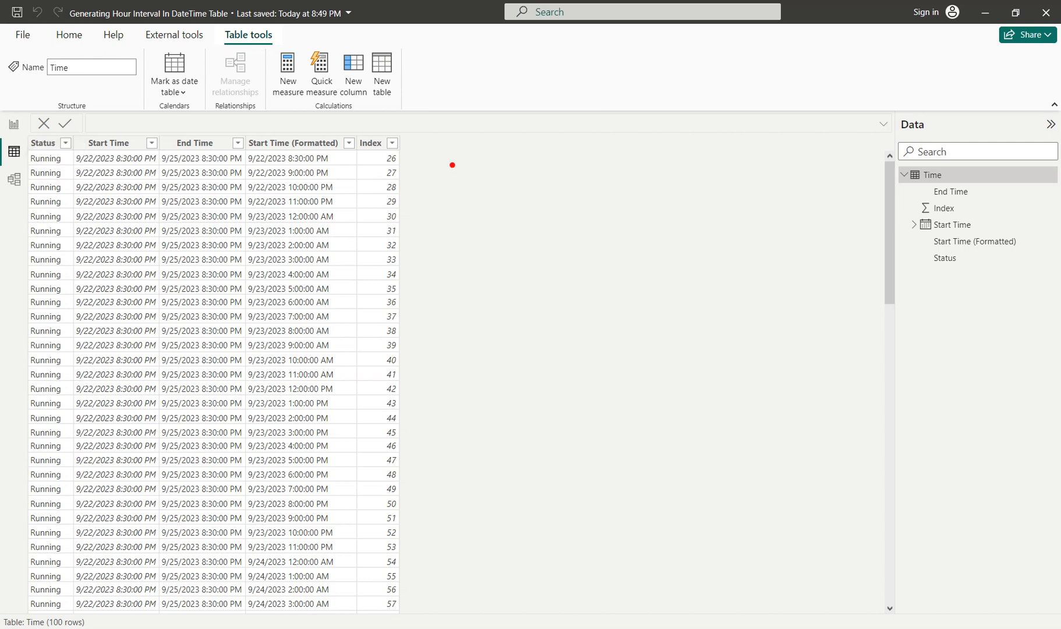
type("tEnd ")
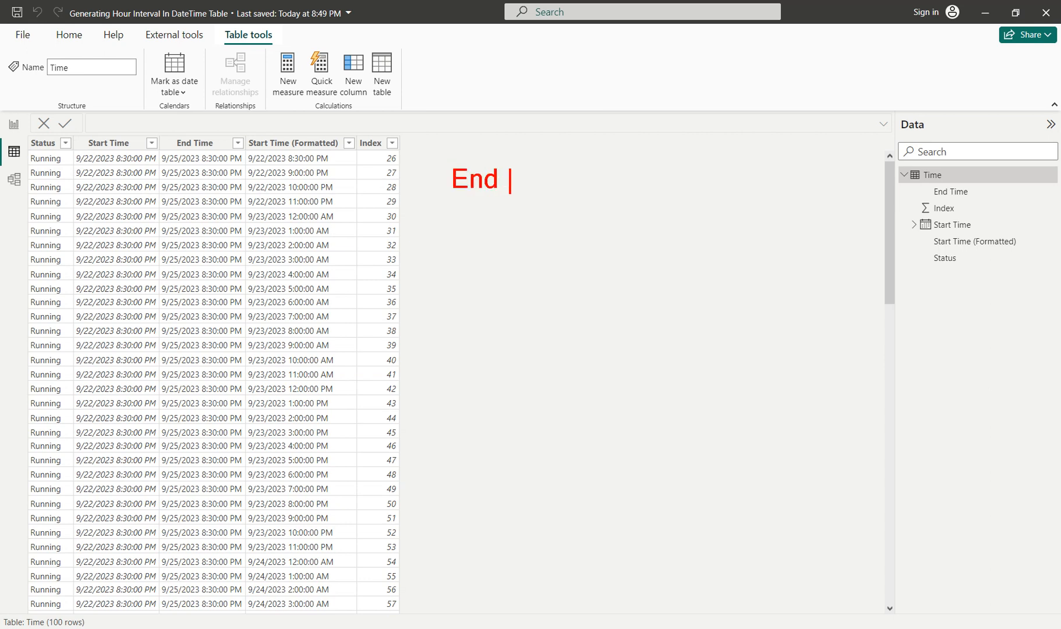
type("Time (Formatted)")
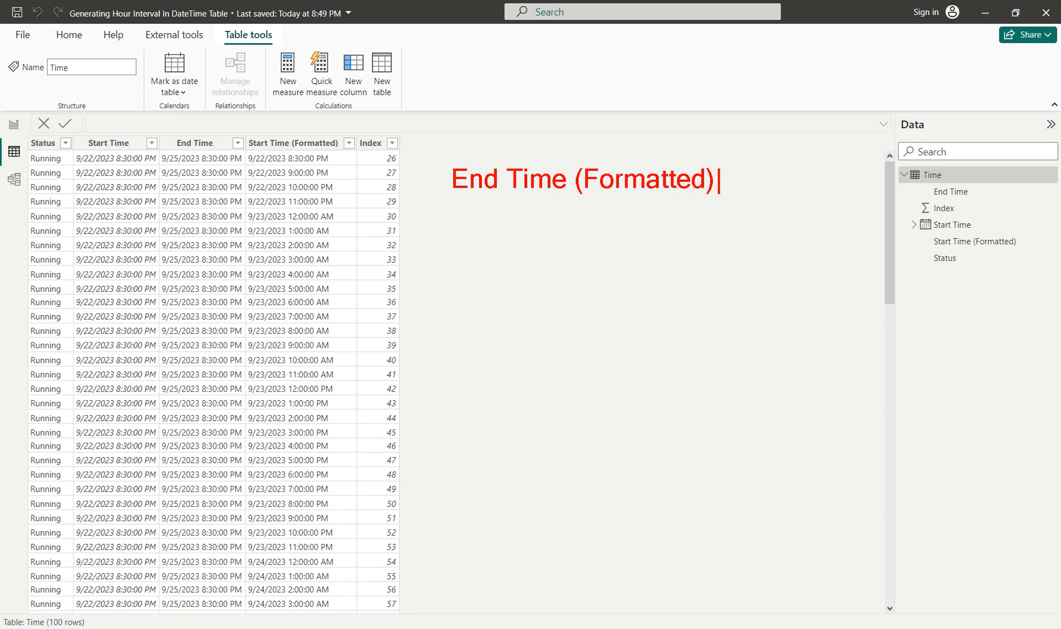
key("Escape")
left_click_drag(399, 156, 432, 143)
key("ctrl+z")
left_click_drag(362, 158, 338, 176)
key("Escape")
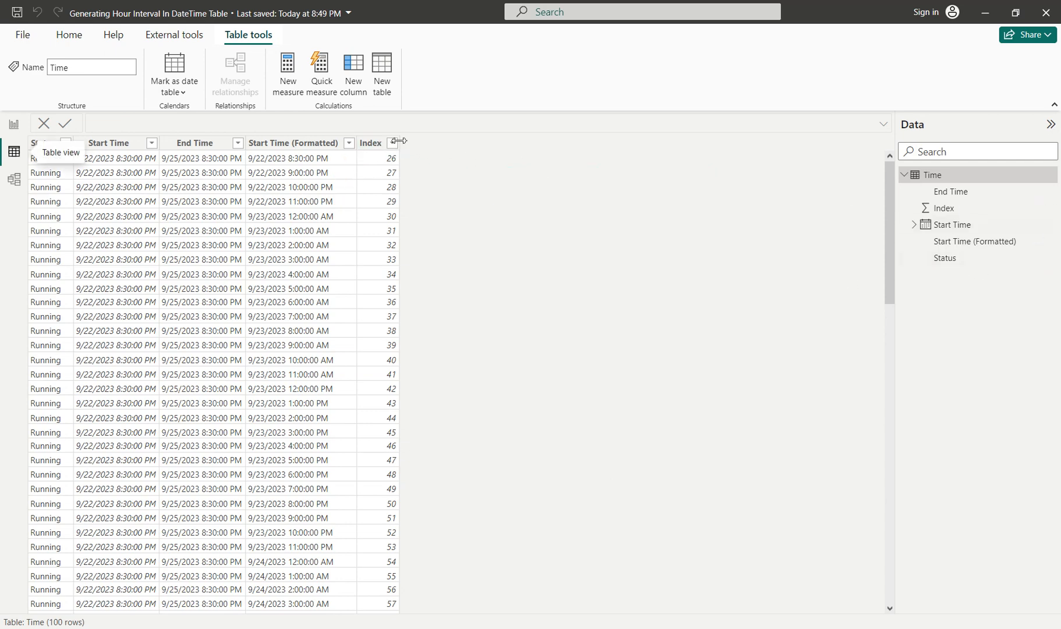
- Sort the Time table by the Index column in ascending order
left_click(393, 144)
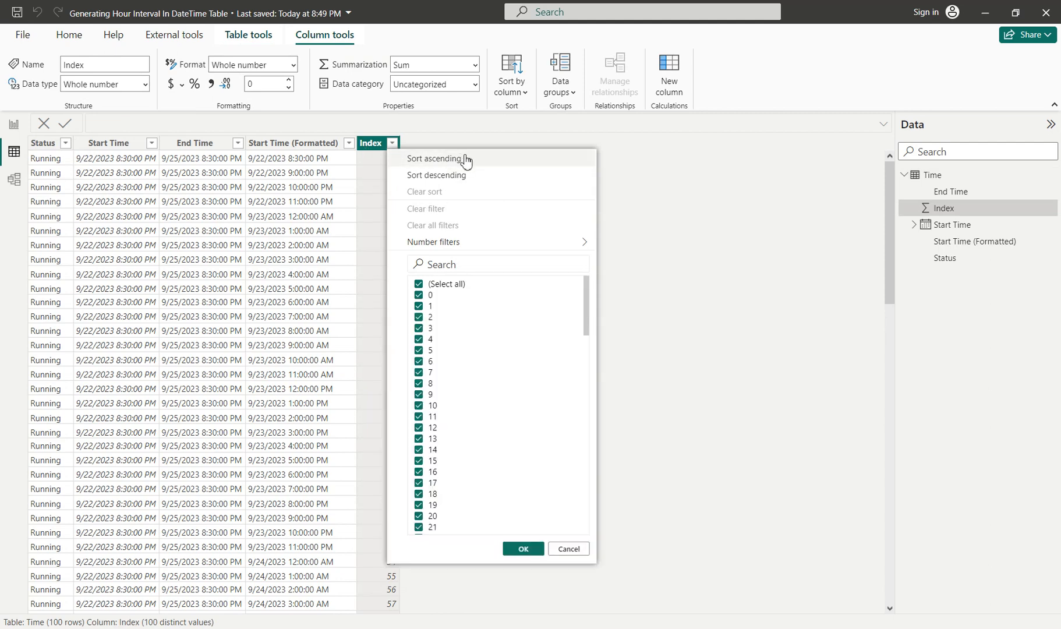
left_click(465, 159)
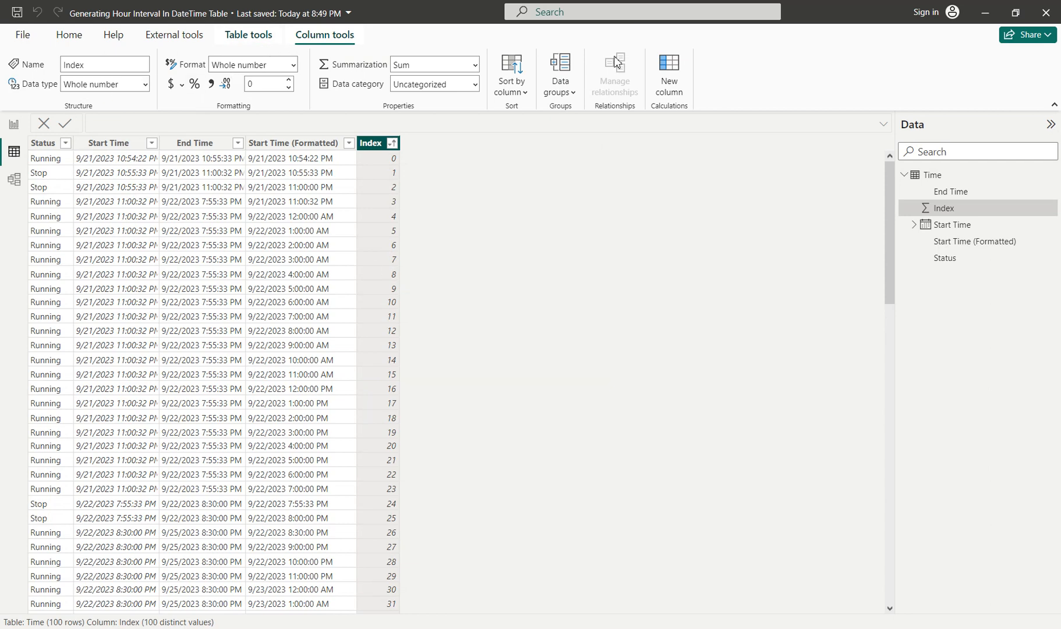
left_click(679, 69)
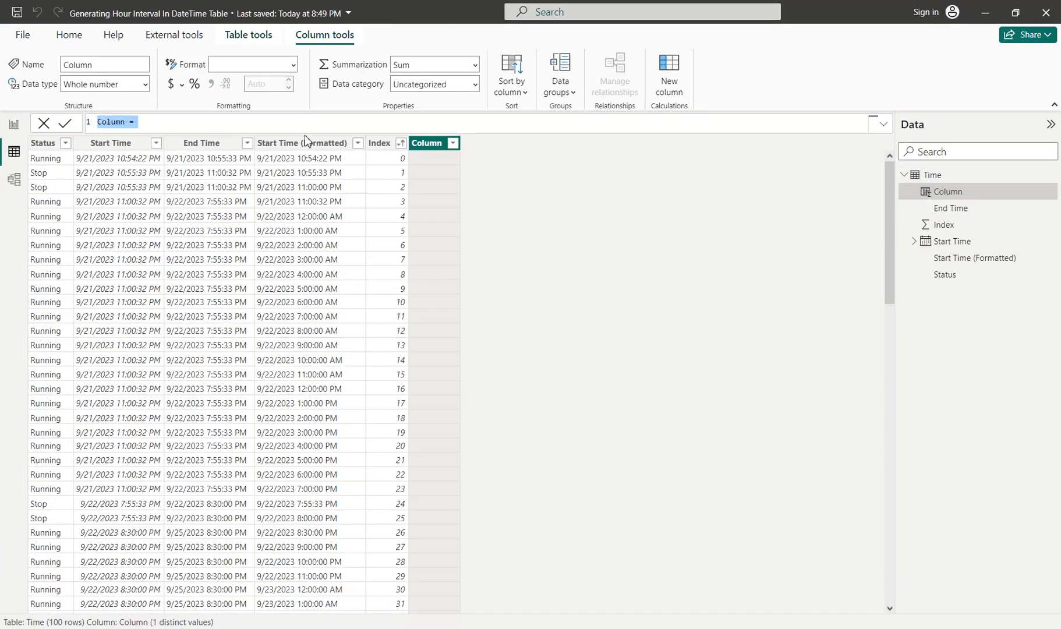
left_click(340, 150)
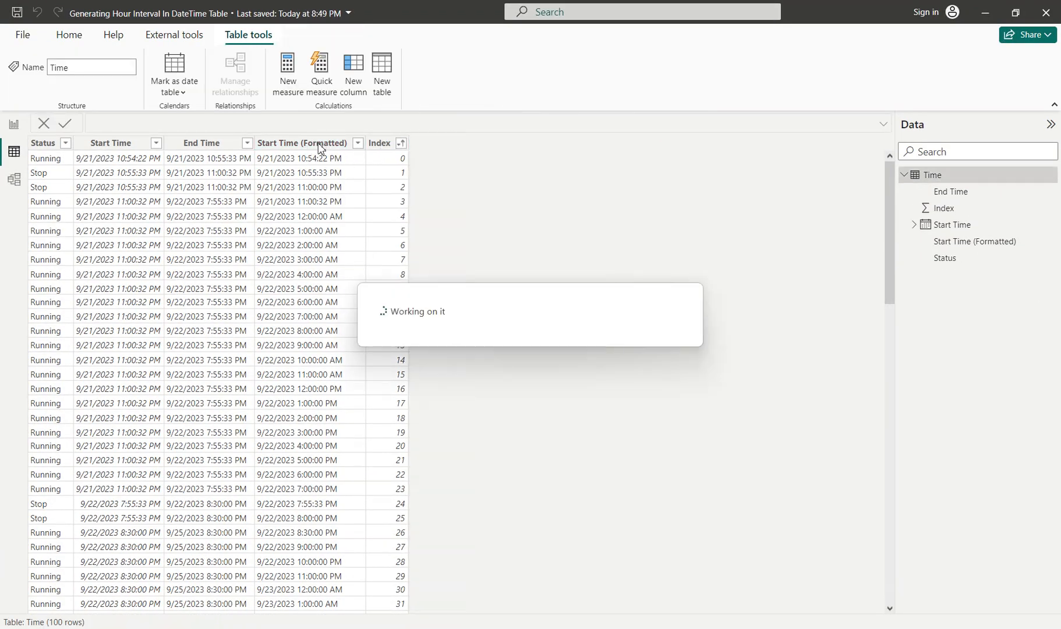
left_click(315, 150)
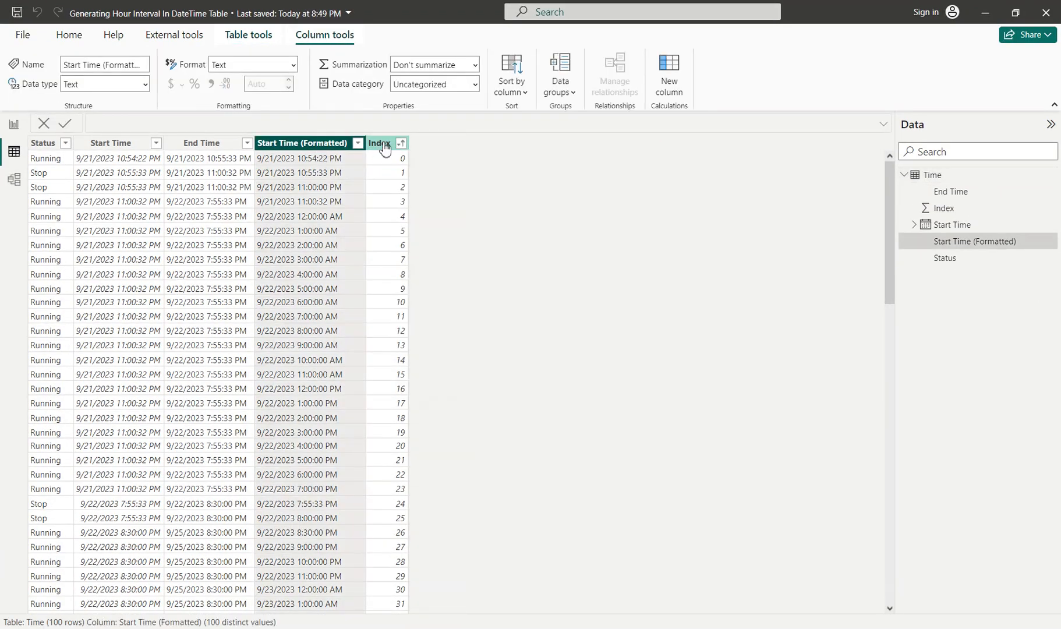
left_click(382, 147)
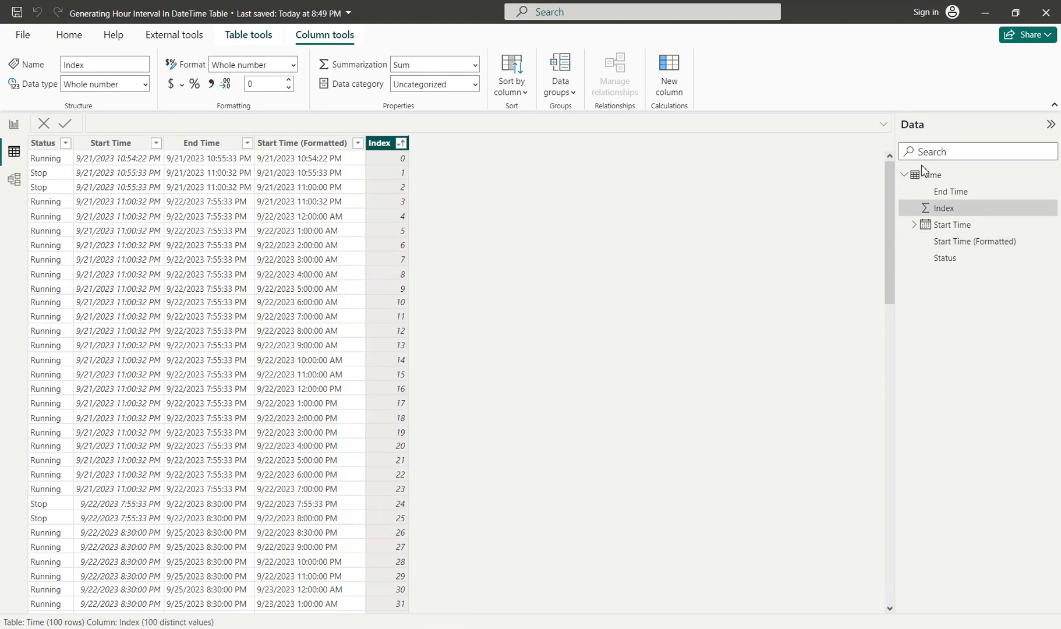
- Add a new calculated column to the Time table and enlarge the formula text for readability
left_click(957, 175)
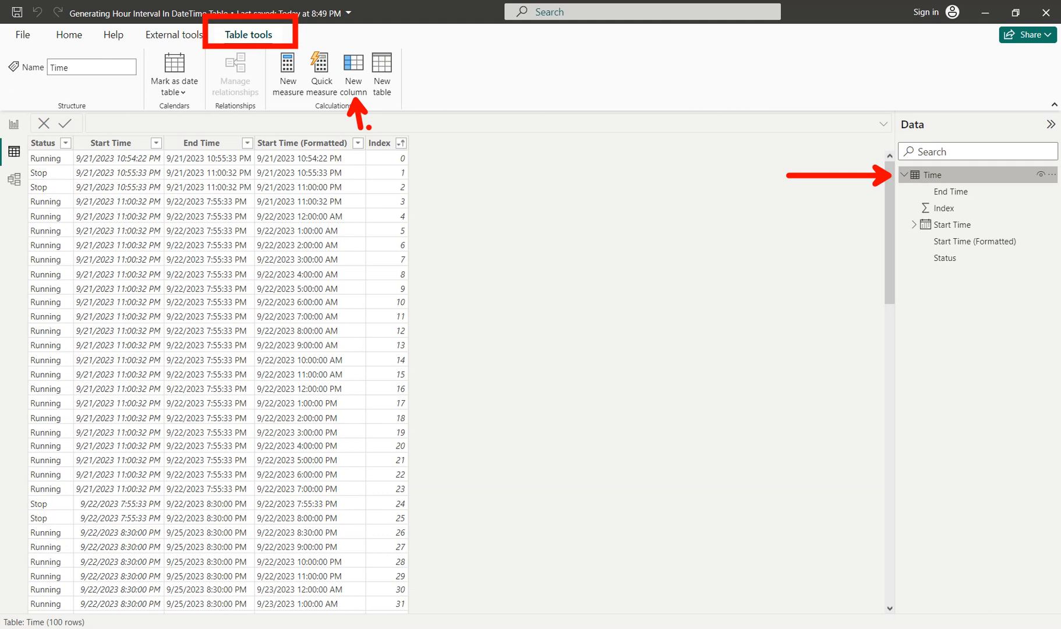
left_click(379, 143)
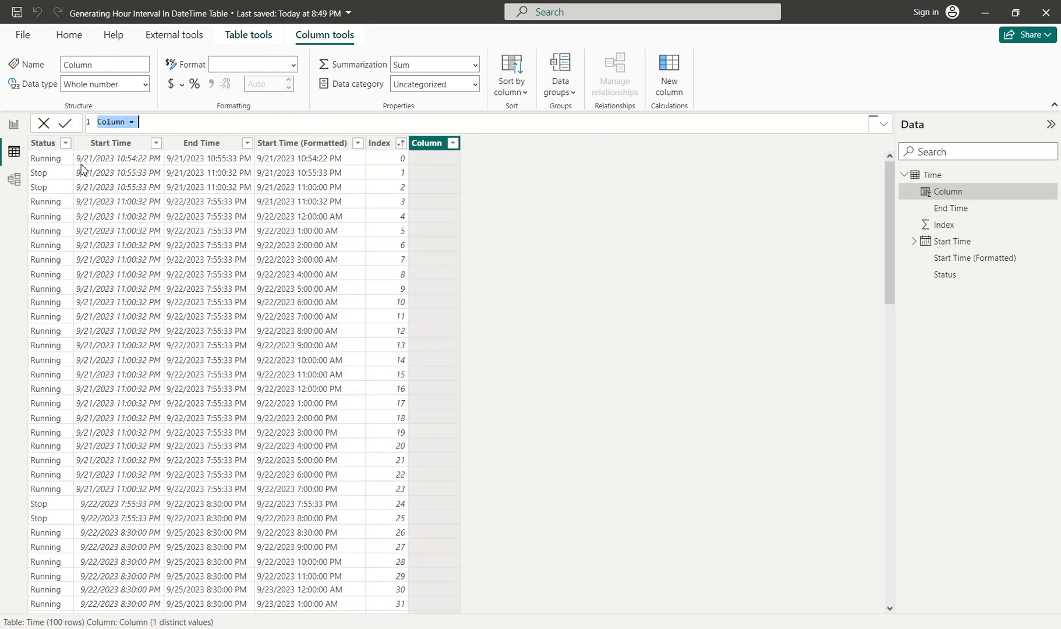
key("ctrl+plus")
key("ctrl+plus")
key("ctrl+plus")
key("ctrl+plus")
key("ctrl+plus")
key("ctrl+plus")
key("ctrl+plus")
key("ctrl+plus")
key("ctrl+plus")
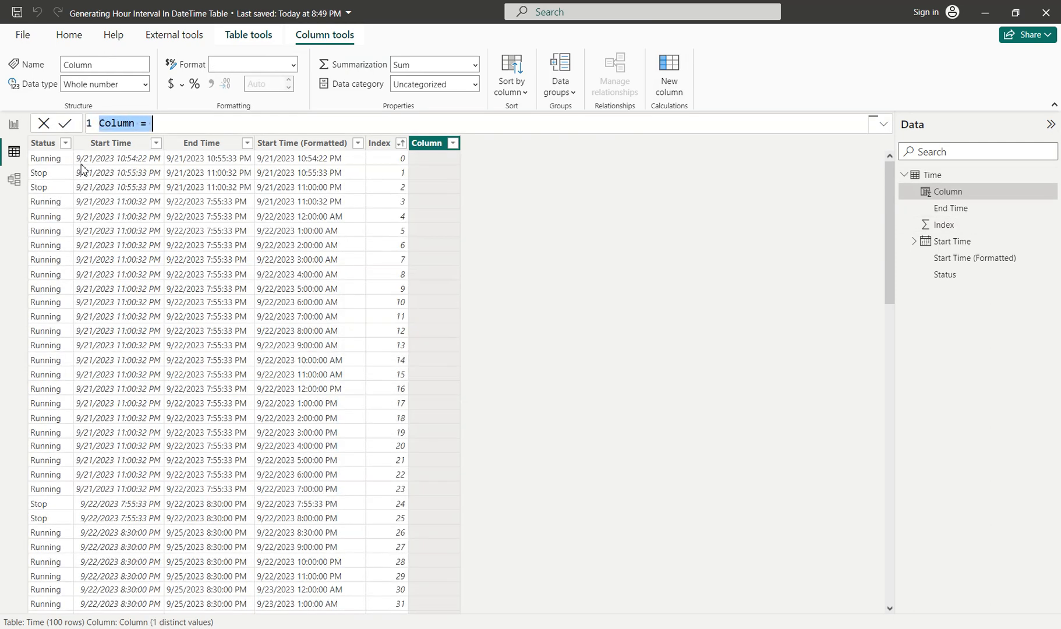
key("ctrl+plus")
key("ctrl+plus")
key("ctrl+plus")
key("ctrl+plus")
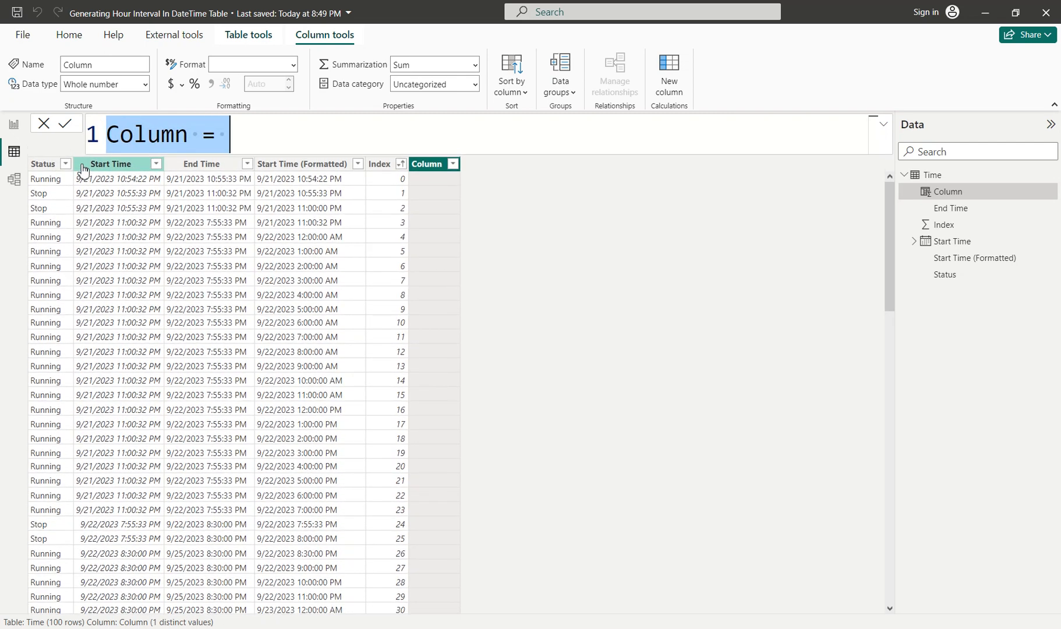
- Name the new calculated column End Time (Formatted) in its formula, ending the name with an equals sign
type("E")
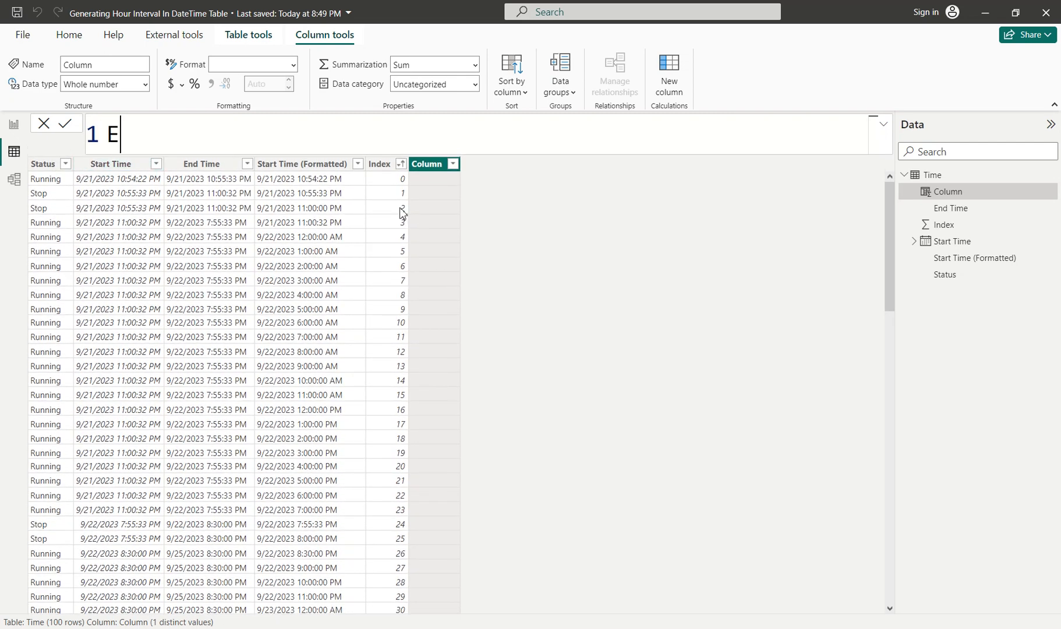
type("nd Time F")
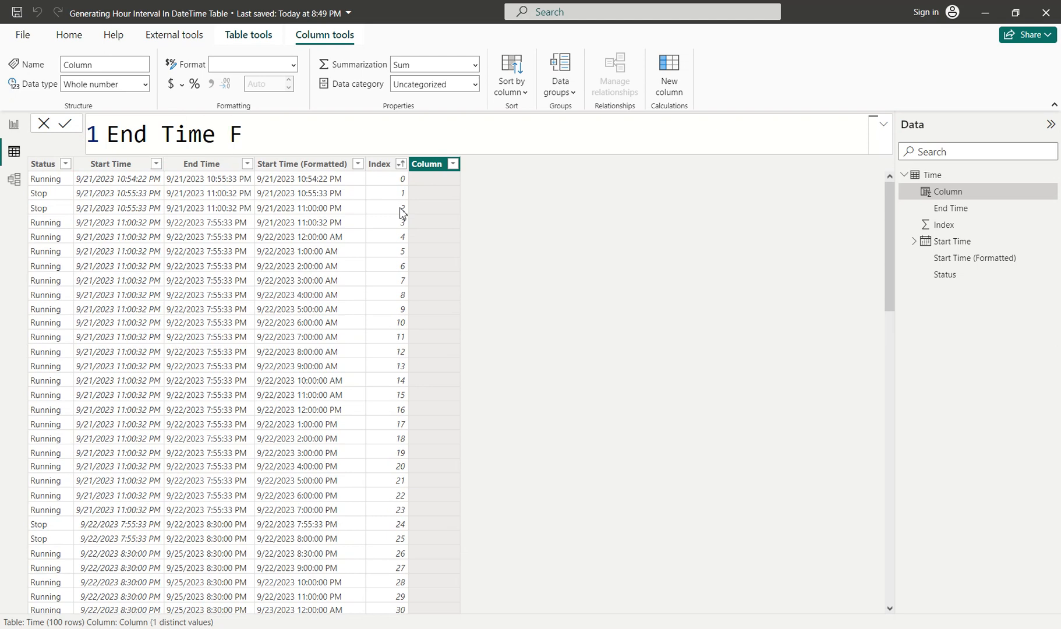
key("BackSpace")
type("(Formatted")
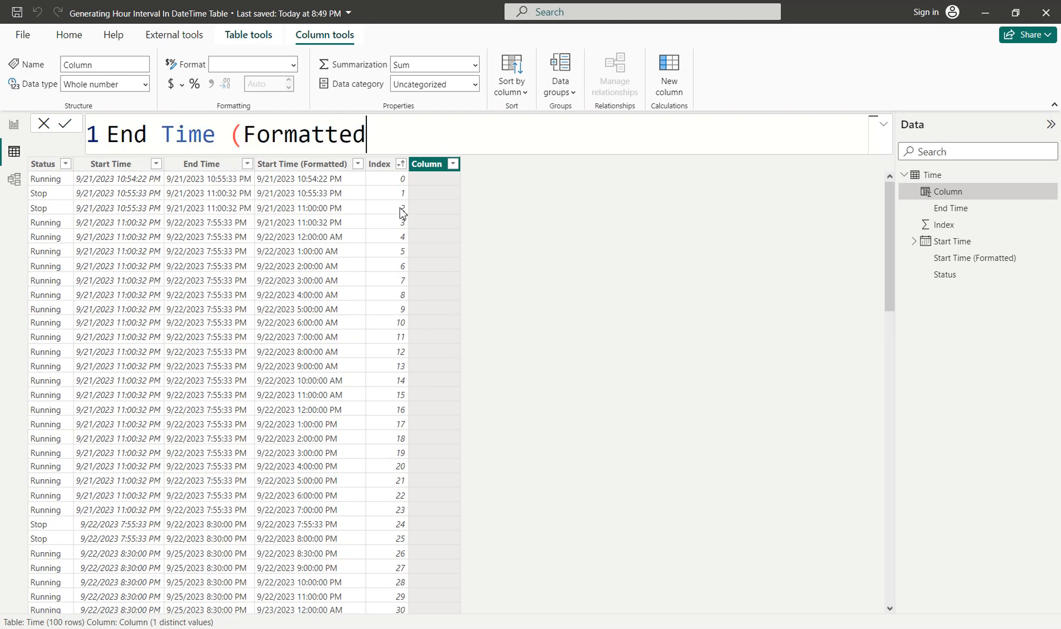
type(") =")
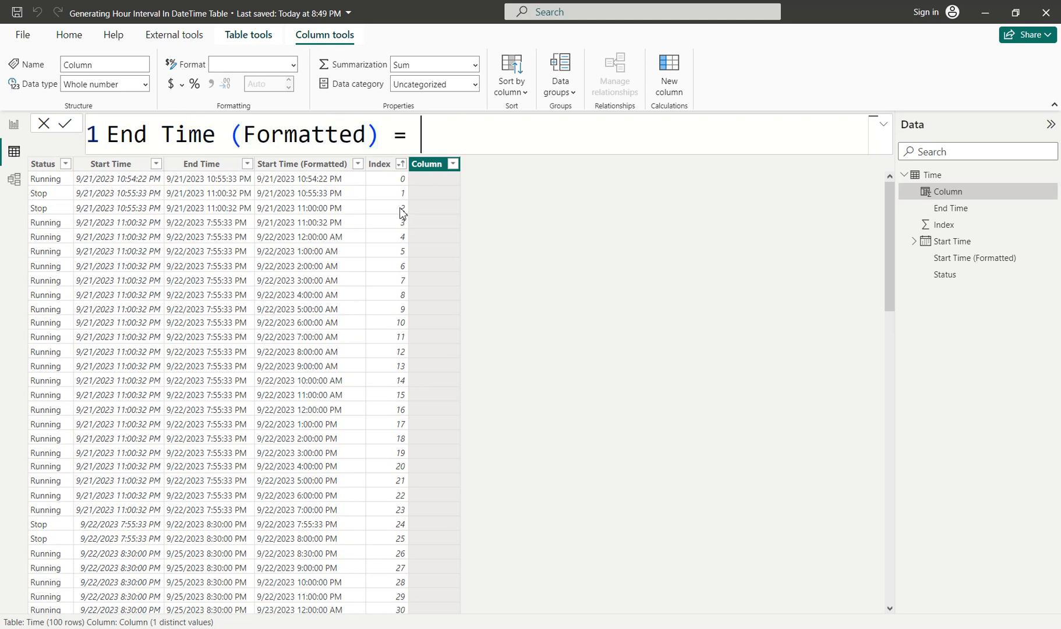
- Begin the column's expression on a new line with CALCULATE and a nested MAX function
key("shift+Return")
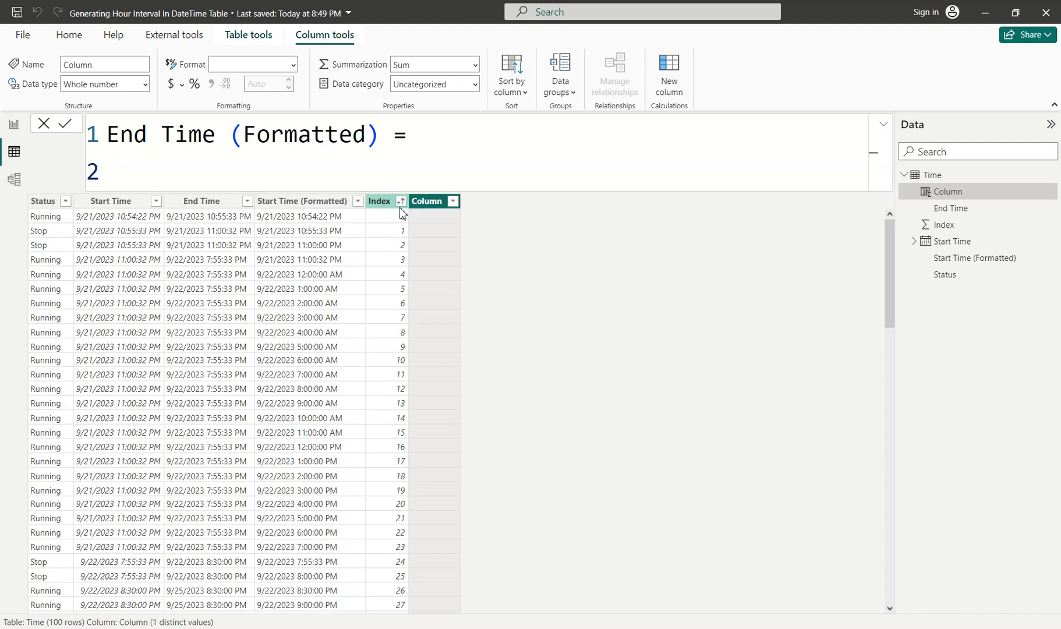
type("calc")
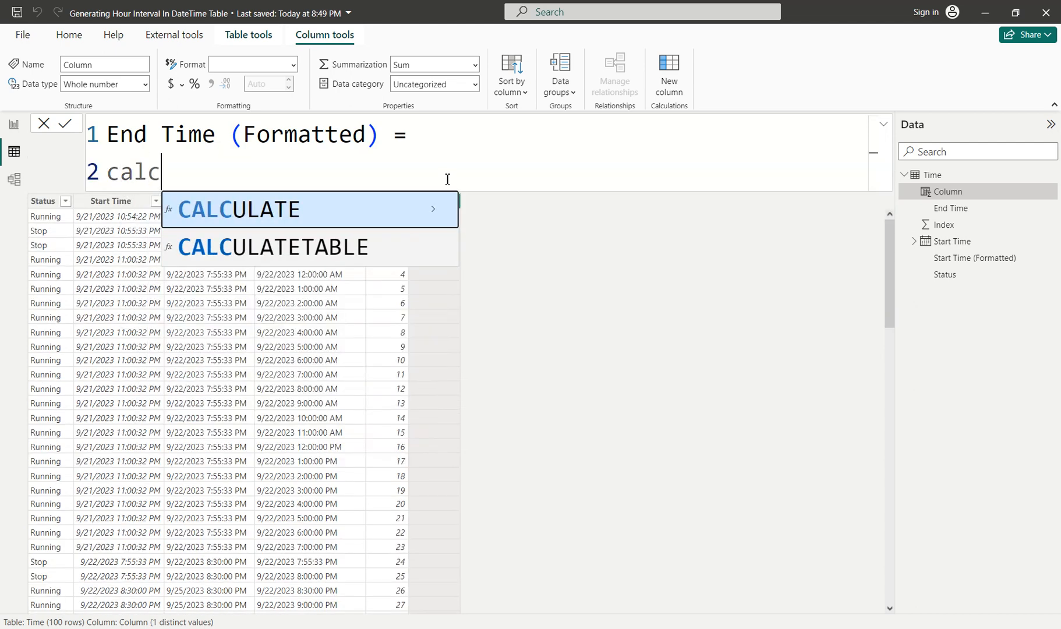
key("Tab")
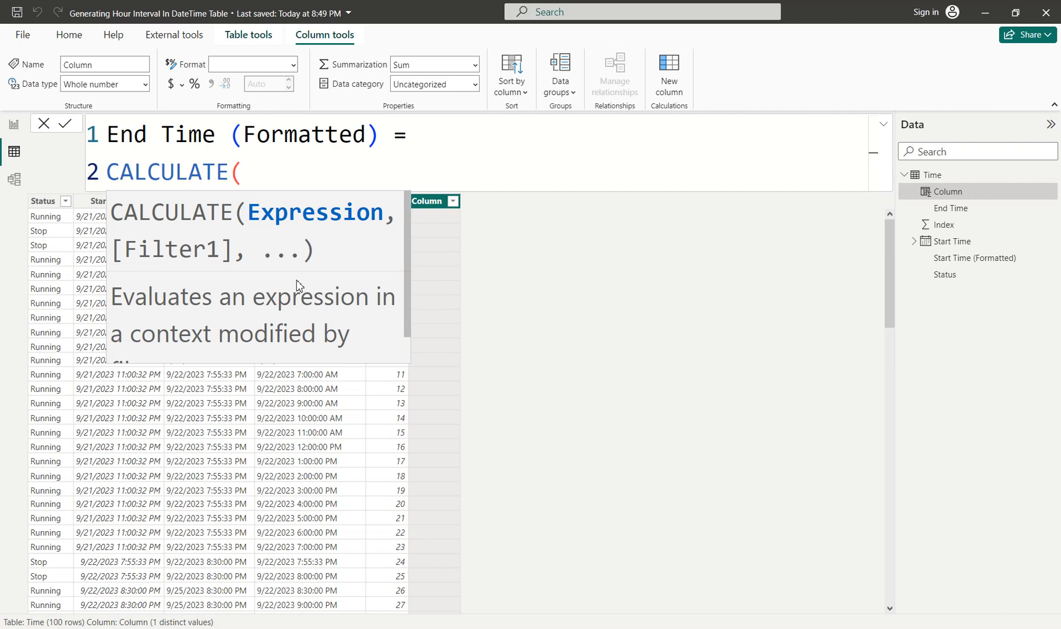
type("ma")
key("Tab")
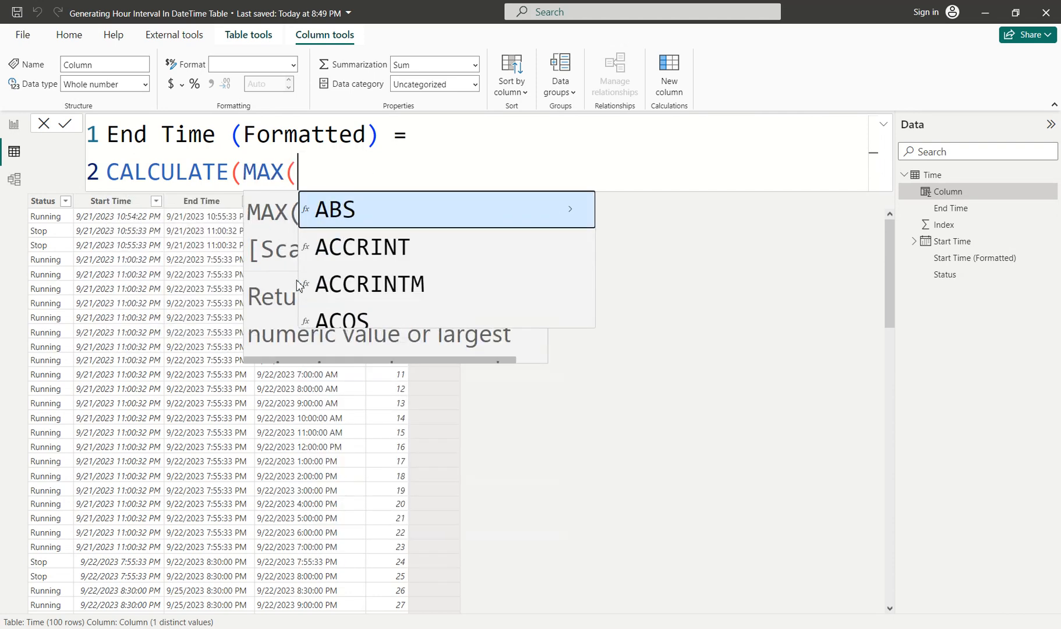
- Give MAX the [Start Time (Formatted)] column as its argument, close it and add a comma for the filter argument
type("Start")
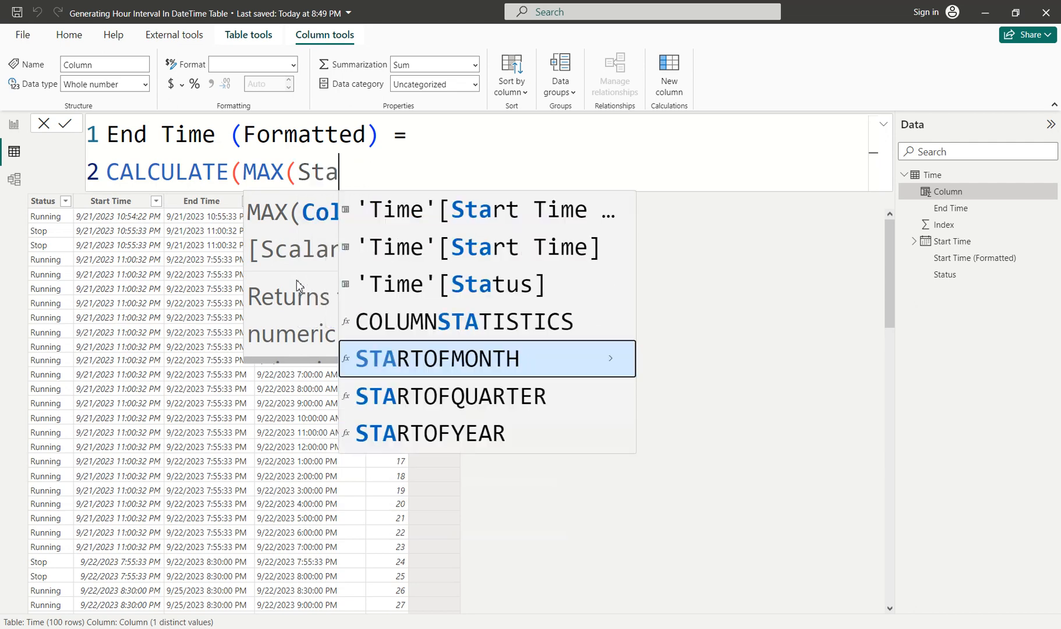
key("BackSpace")
key("BackSpace")
key("BackSpace")
key("BackSpace")
key("BackSpace")
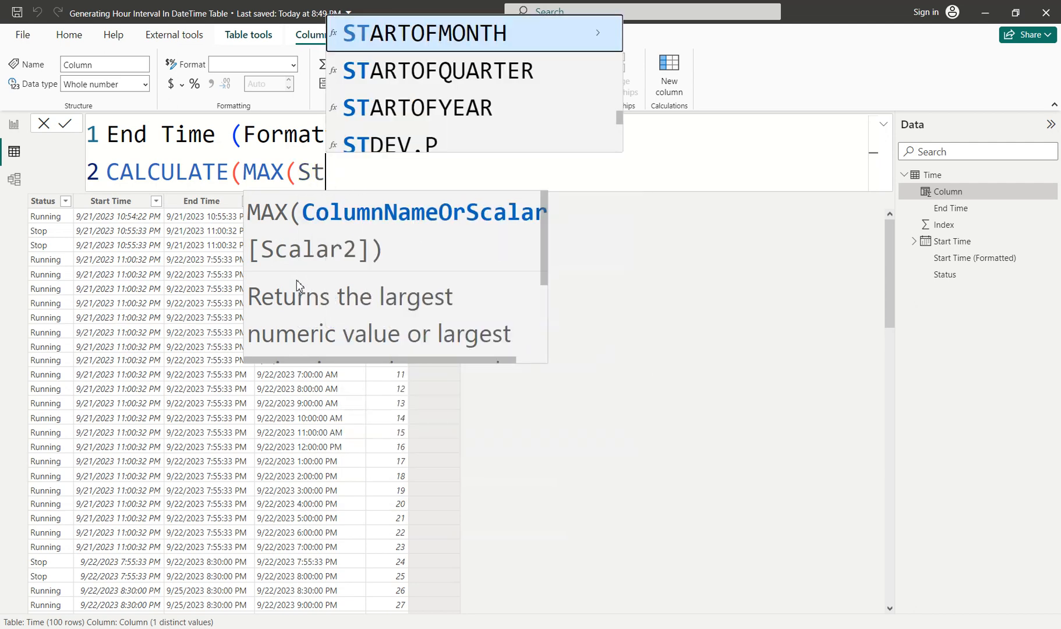
type("[Start")
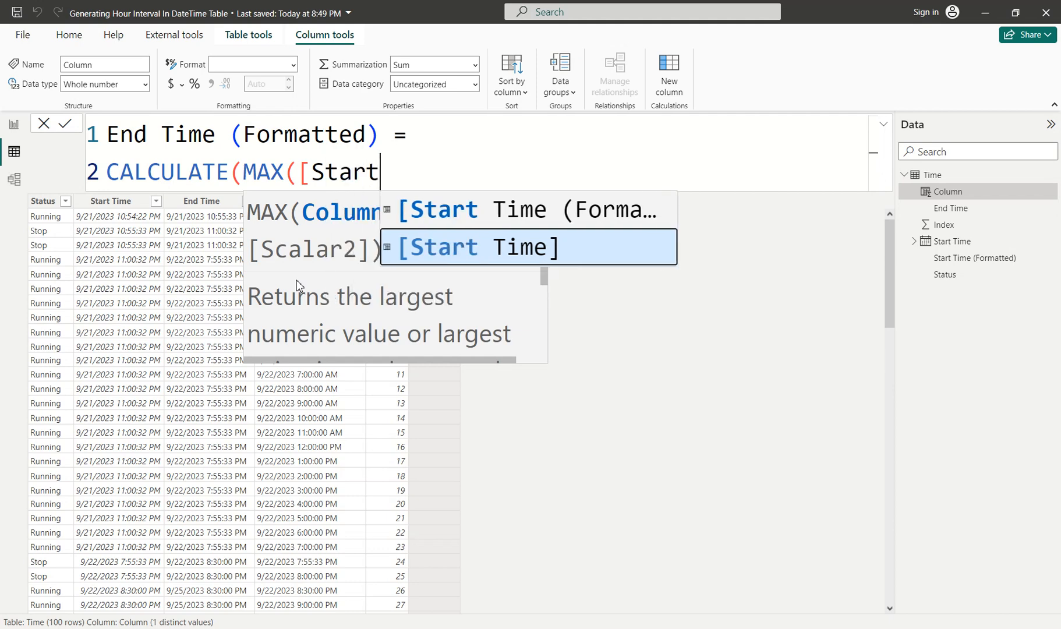
key("Up")
key("Tab")
type(")")
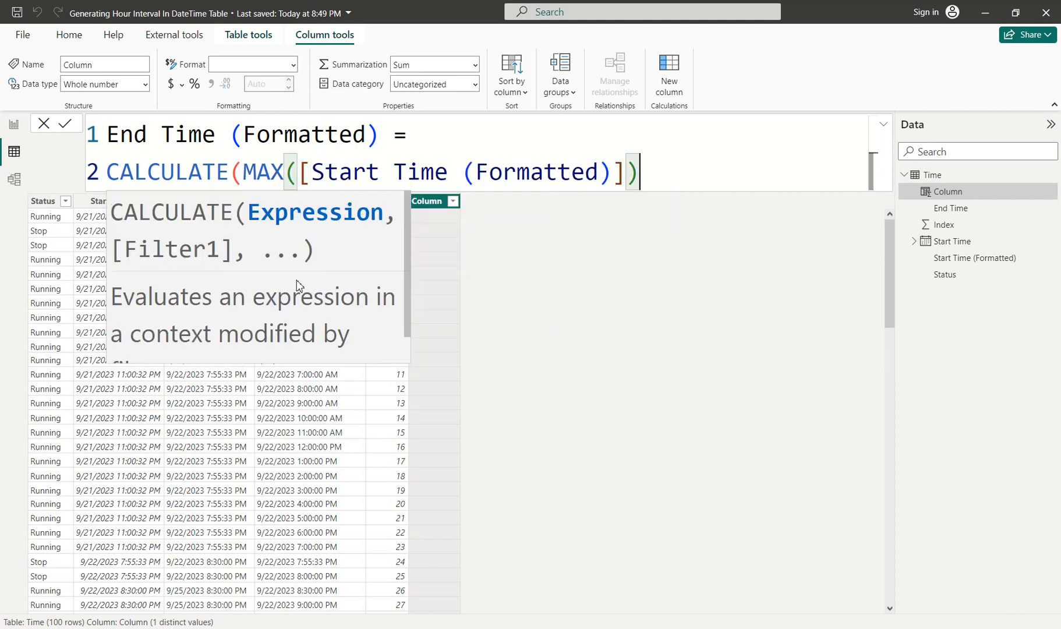
type(",")
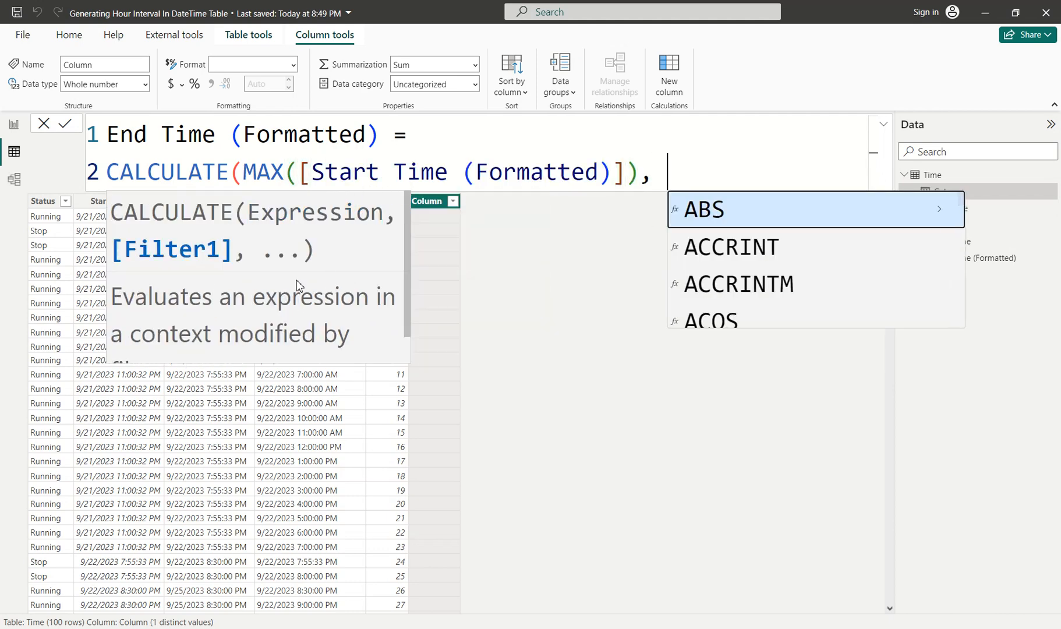
- Add a FILTER function on a new line with the 'Time' table as its first argument, followed by a comma
key("shift+Return")
type("FILTER")
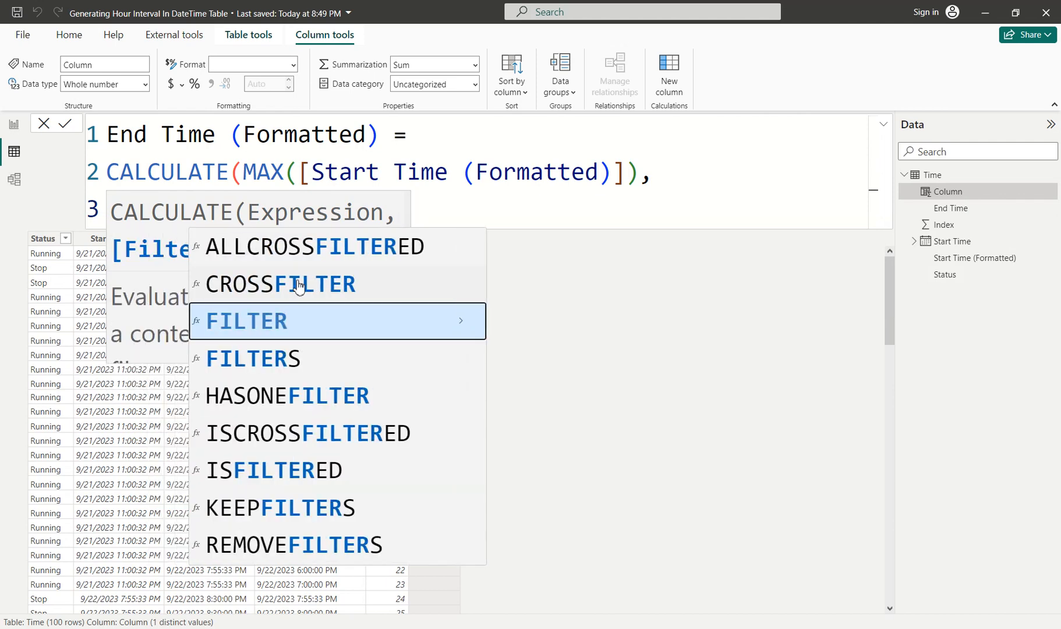
key("Tab")
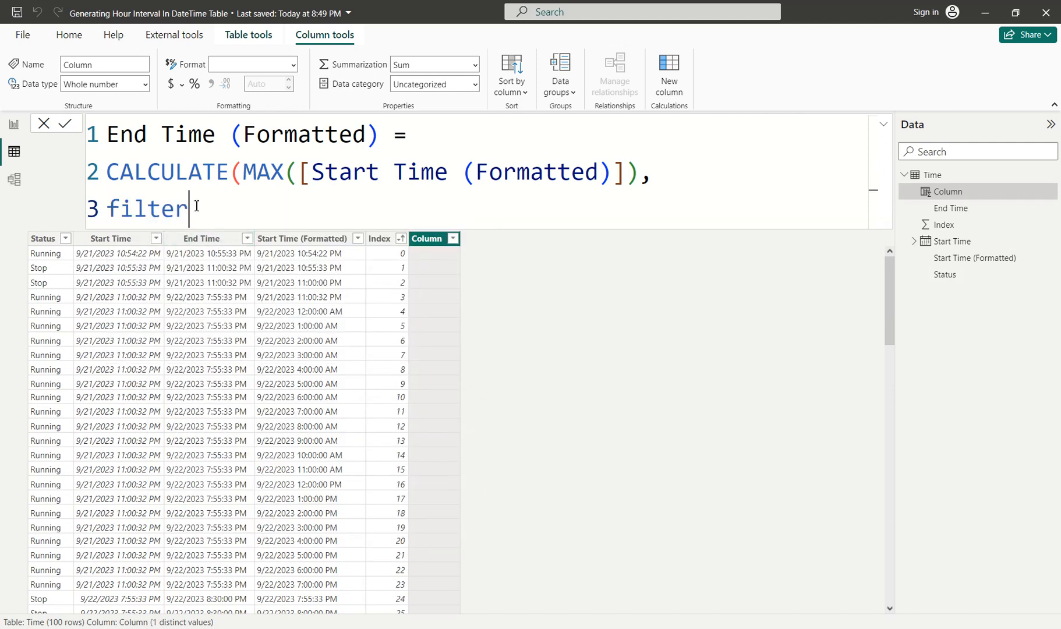
left_click_drag(196, 206, 110, 203)
type("FILT")
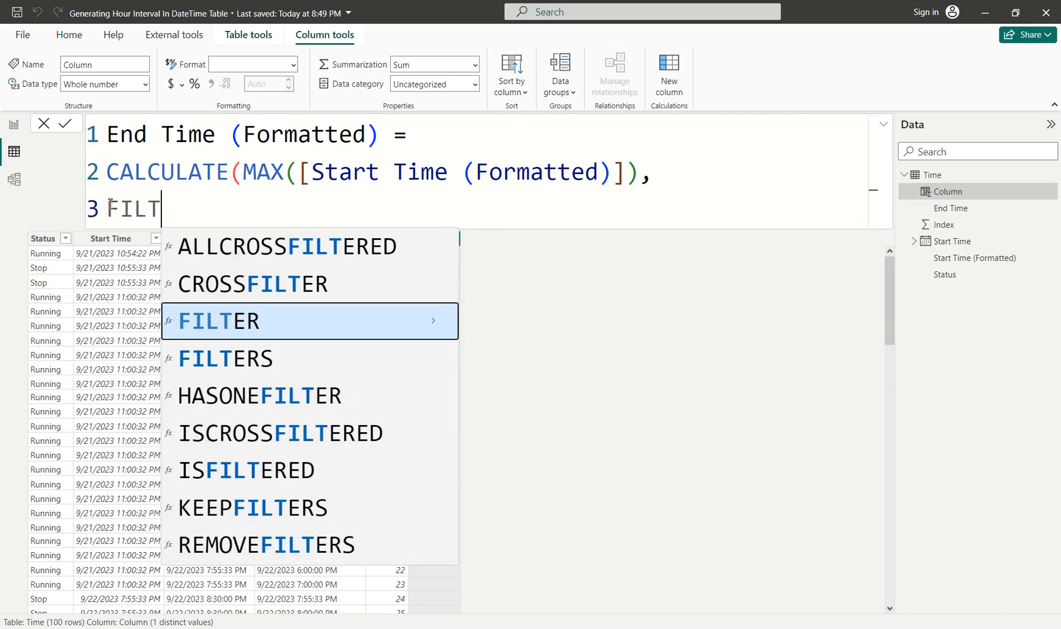
type("ER(")
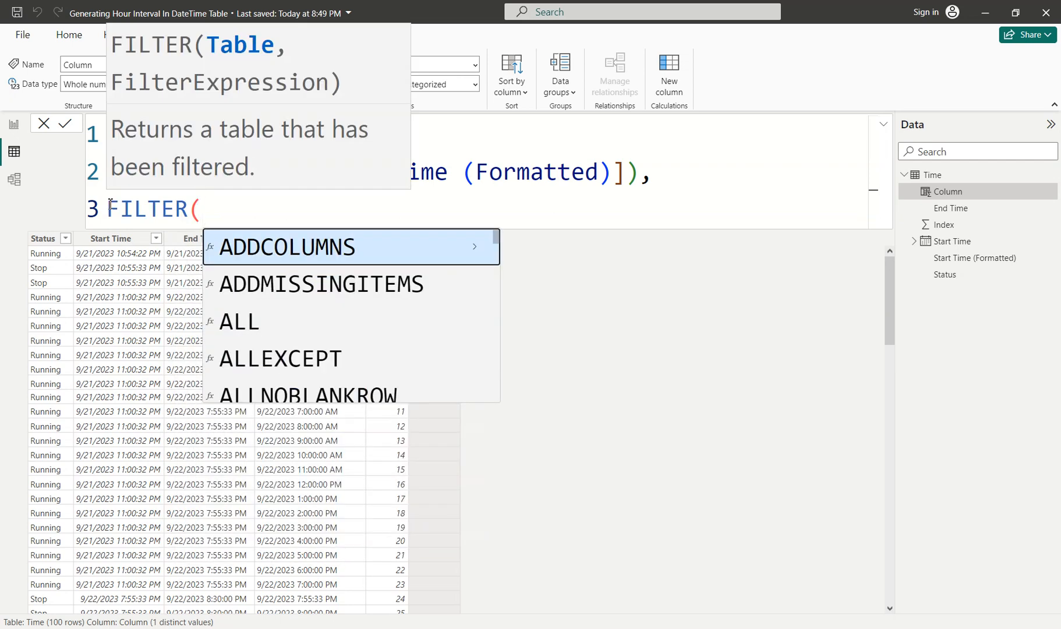
type("t")
key("BackSpace")
type("T")
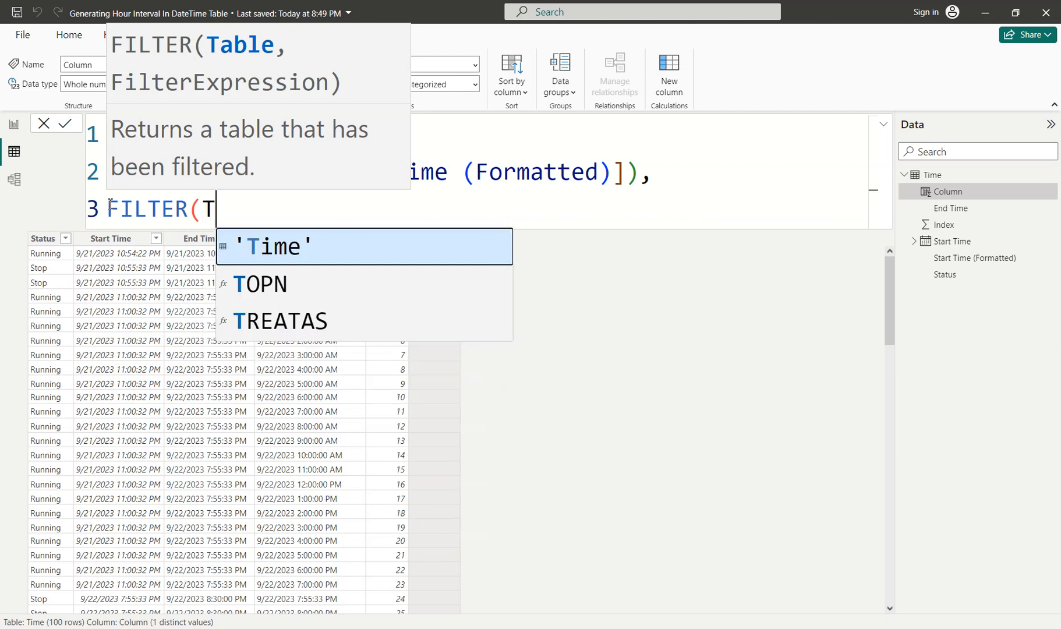
key("Tab")
type(",")
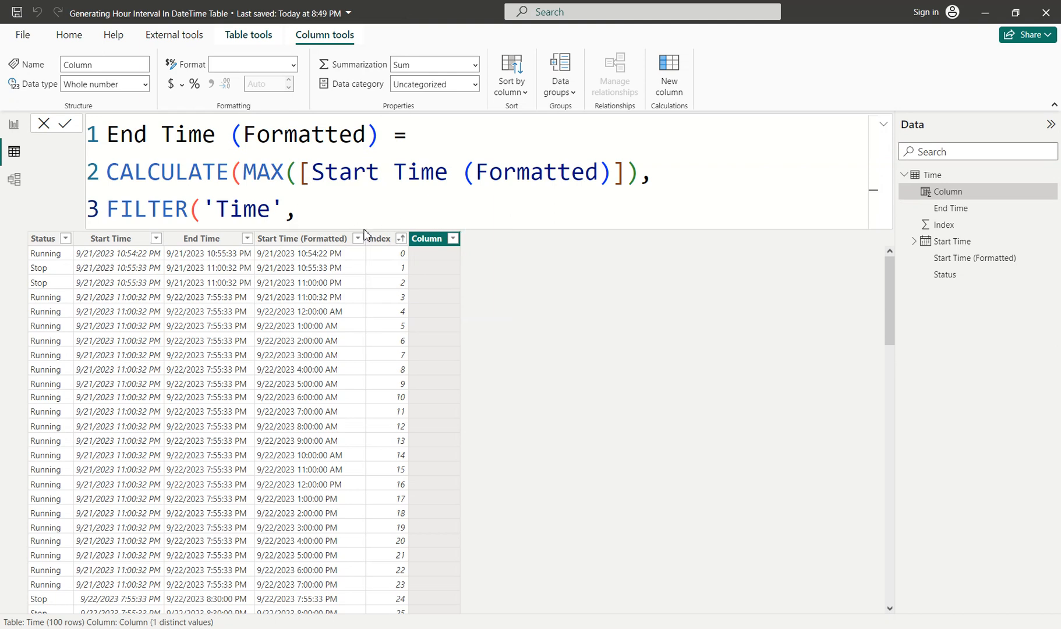
- Start the filter condition with 'Time'[Index] and an equals sign, spaced from the column reference
type("iND")
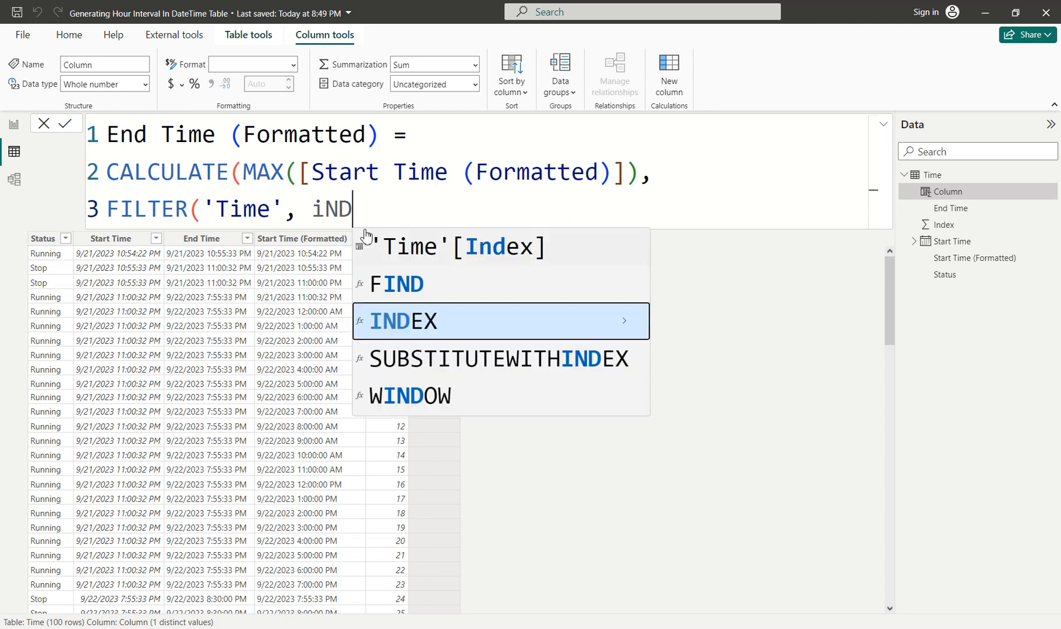
key("Up")
key("Up")
key("Tab")
type("=")
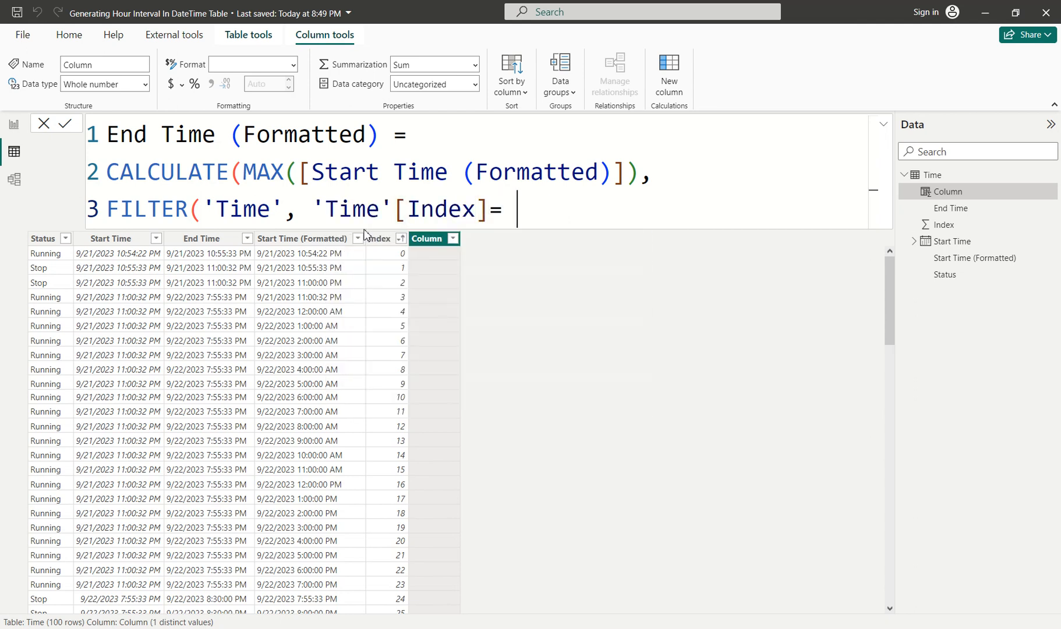
key("Left")
key("Left")
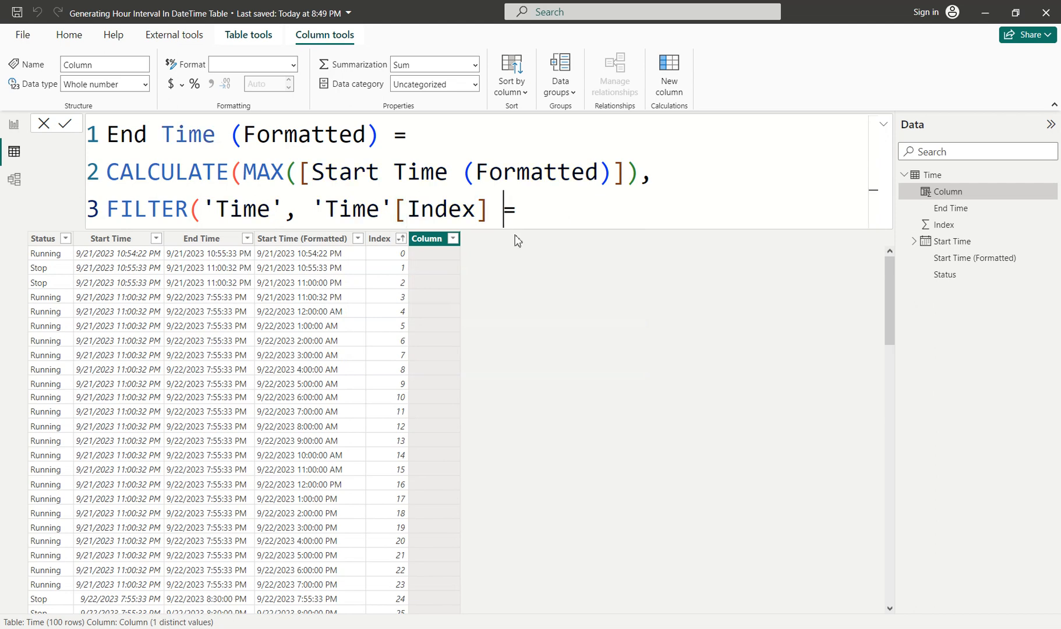
- Complete the filter condition with [Index] + 1, close both functions and commit the formula
key("Right")
type("[")
key("Down")
key("Tab")
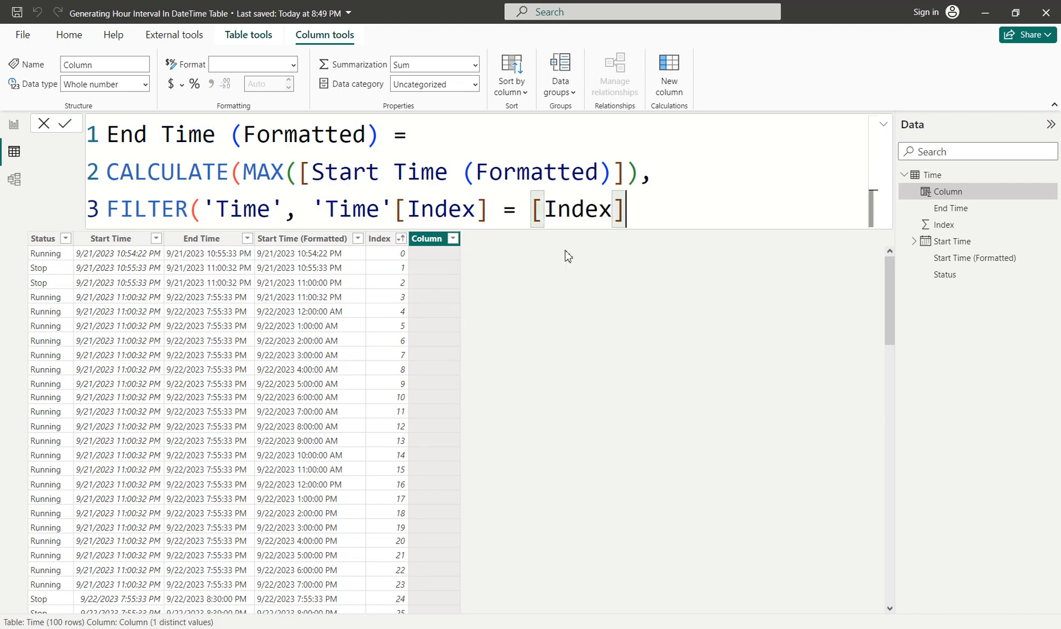
type("+ 1)")
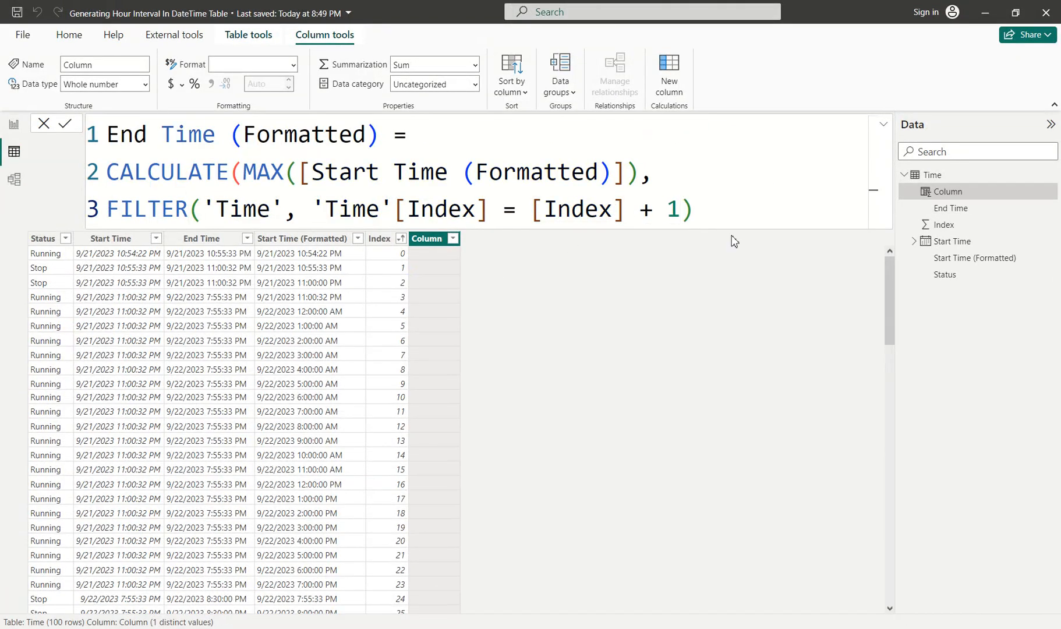
key("Return")
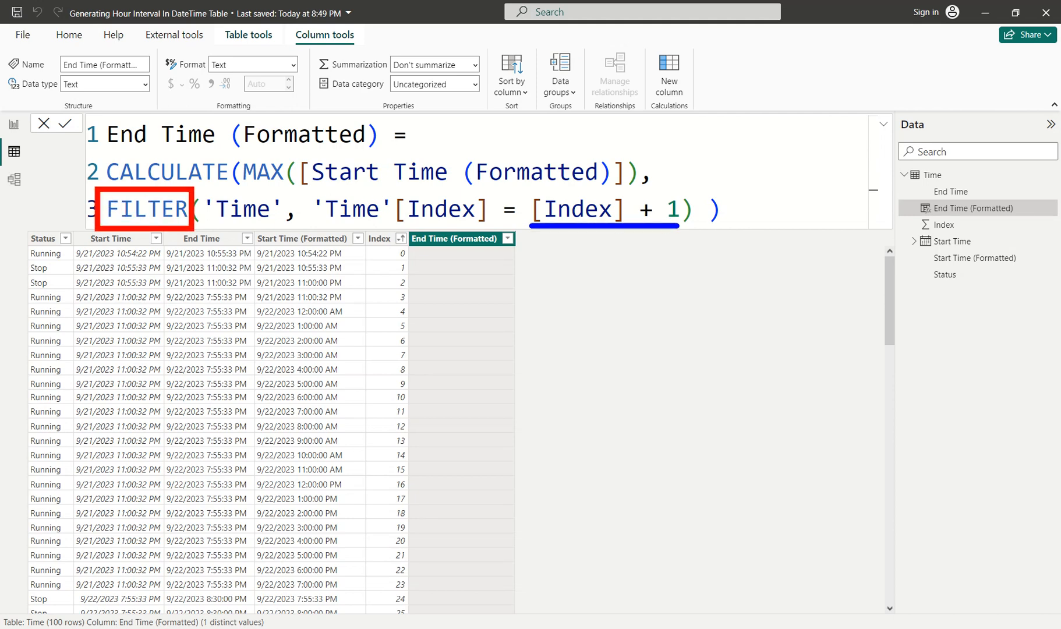
- Insert a line above CALCULATE that declares a variable with VAR NextIndex =
left_click(446, 142)
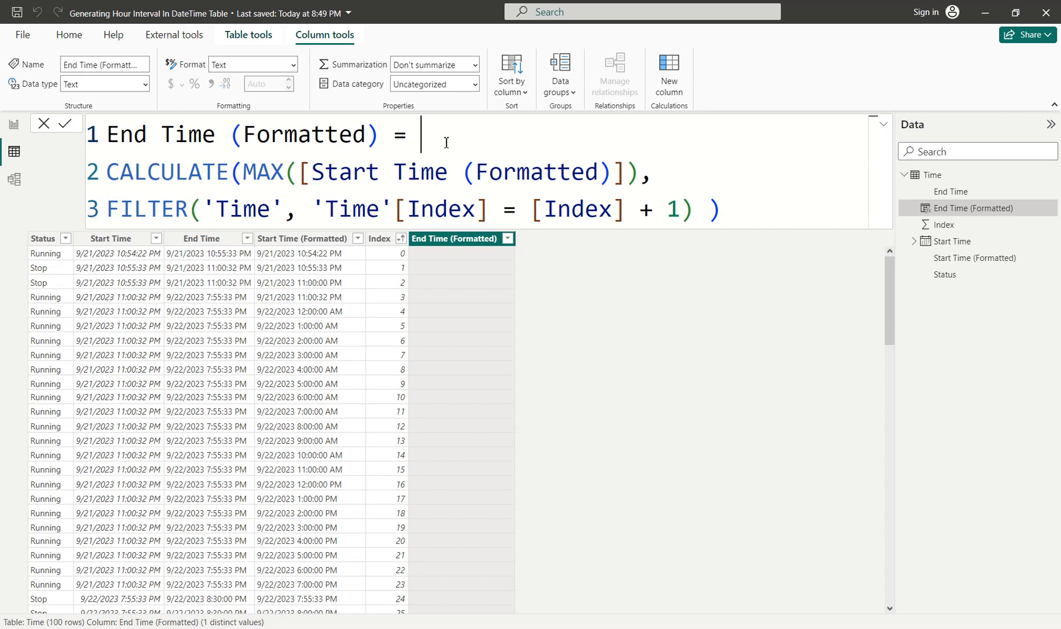
key("shift+Return")
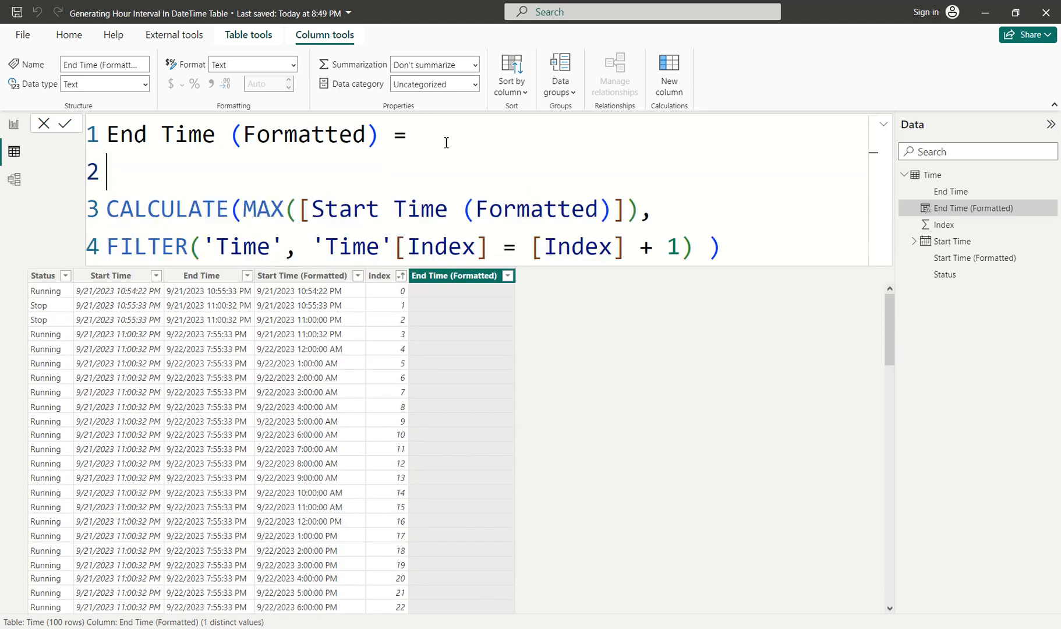
type("var")
key("BackSpace")
key("BackSpace")
key("BackSpace")
type("VAR")
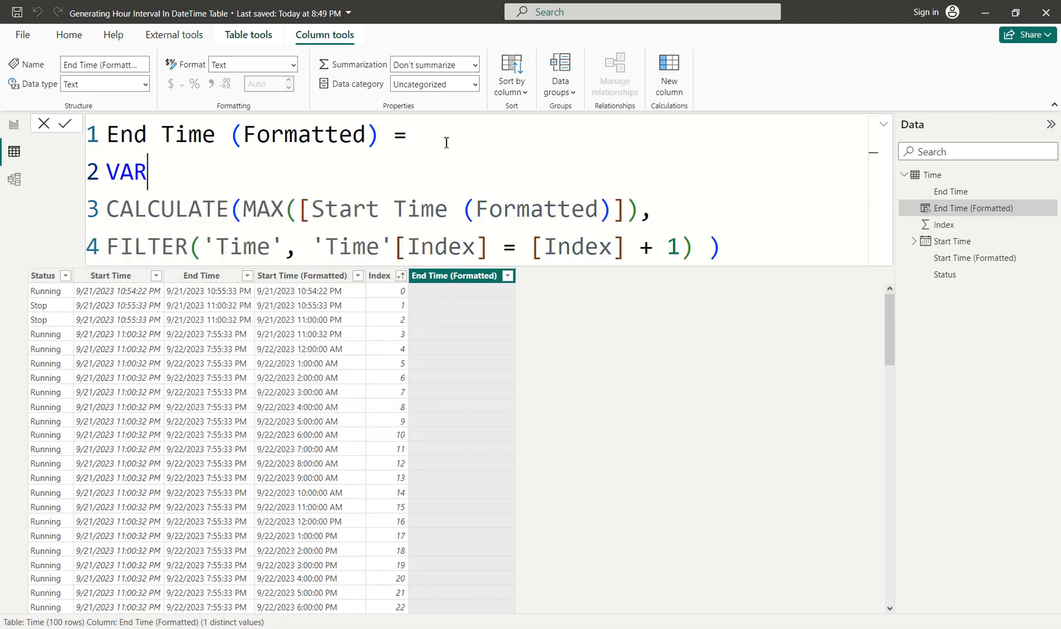
type(" =")
key("BackSpace")
key("BackSpace")
type("Next")
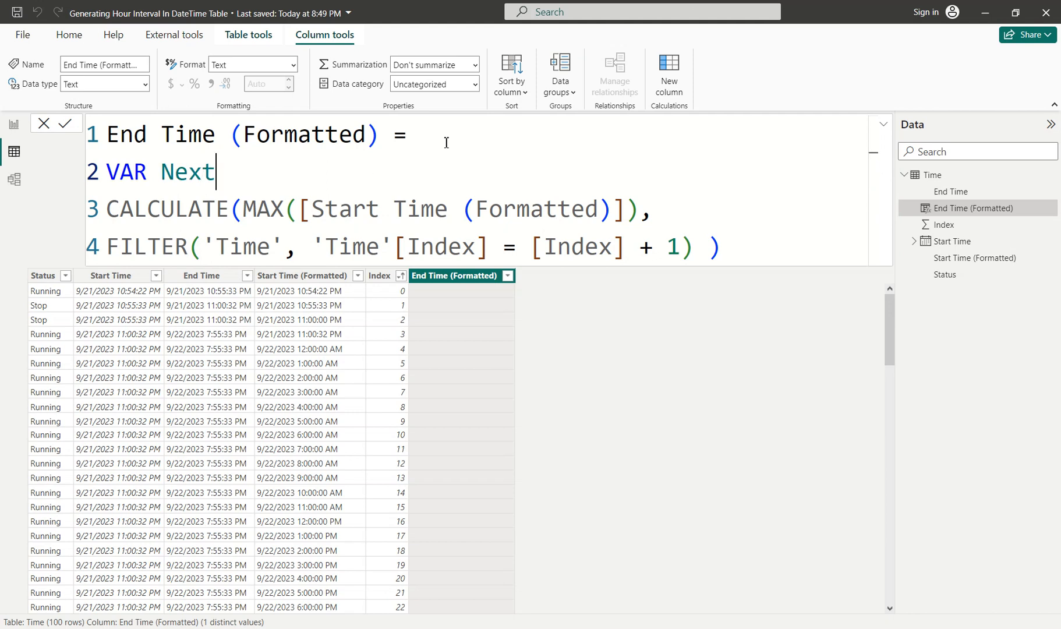
type("Index =")
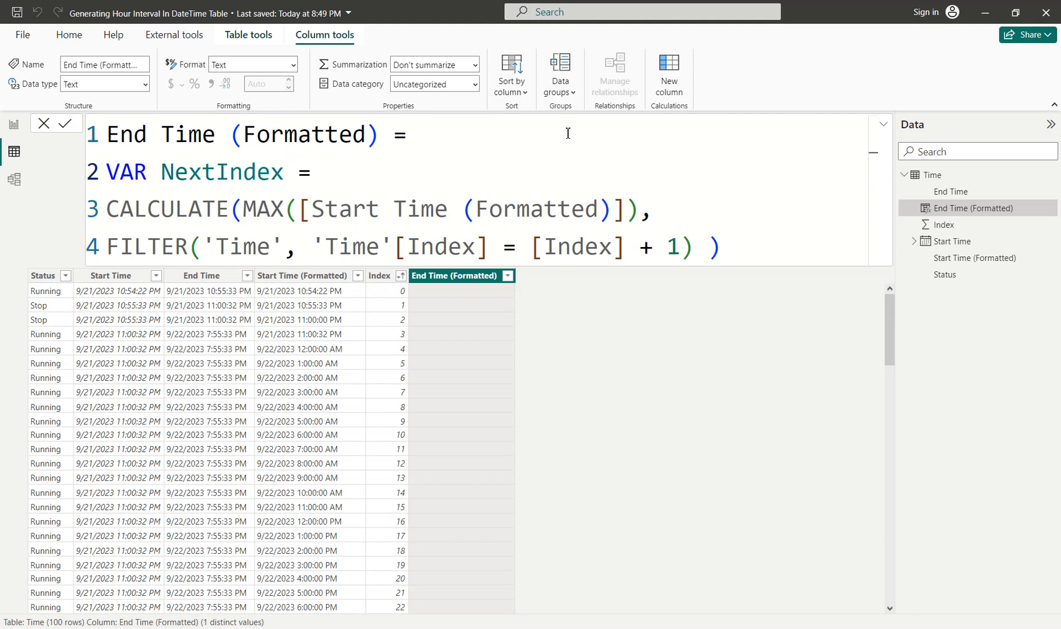
- Move [Index] + 1 from the filter condition into the variable declaration and put NextIndex in its place
left_click(534, 247)
left_click(682, 248, "shift")
key("ctrl+x")
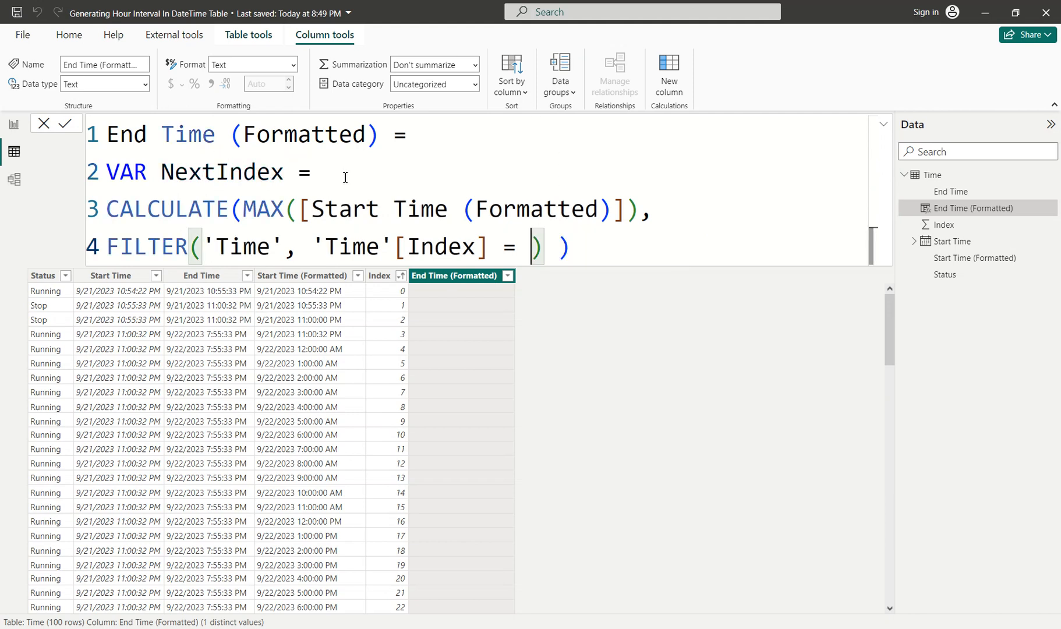
left_click(343, 175)
key("ctrl+v")
left_click(530, 256)
type("Next")
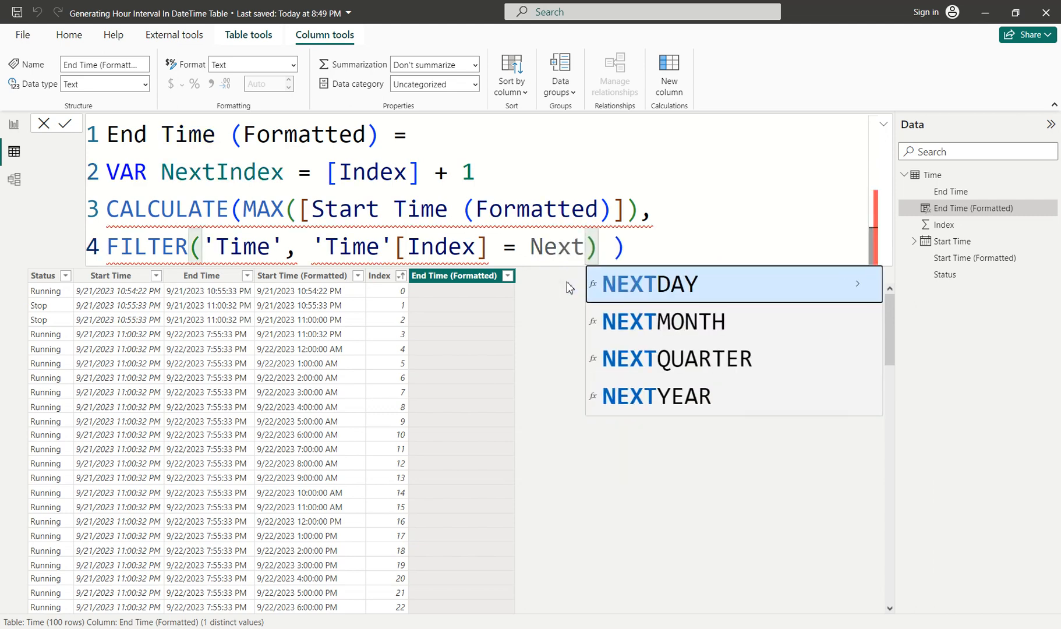
type("Index")
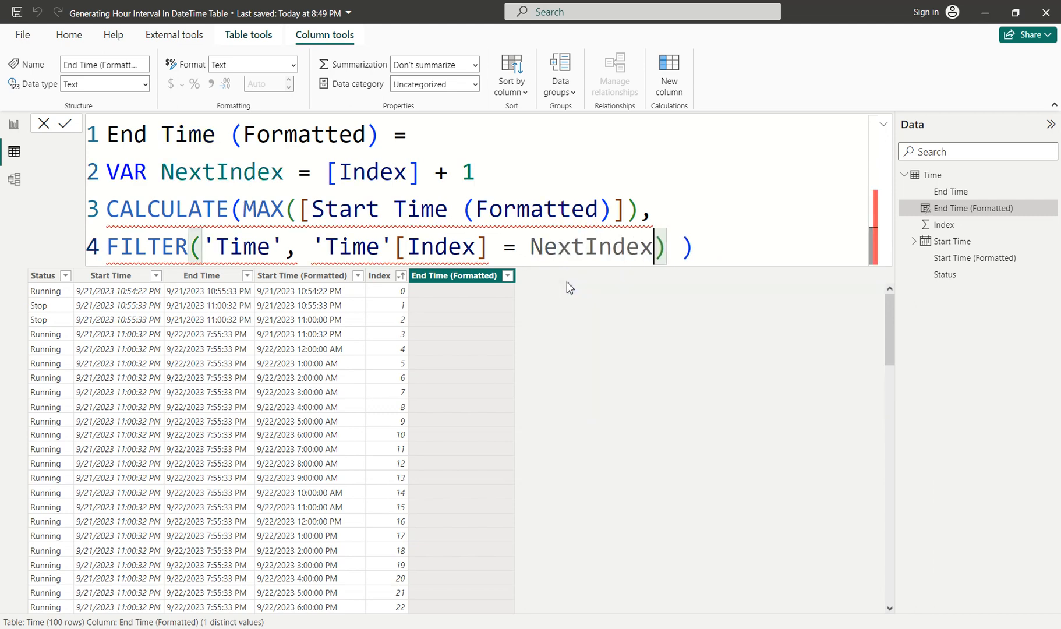
- Add RETURN above the CALCULATE expression, separate it from the variable with a blank line, and commit the formula
left_click(548, 181)
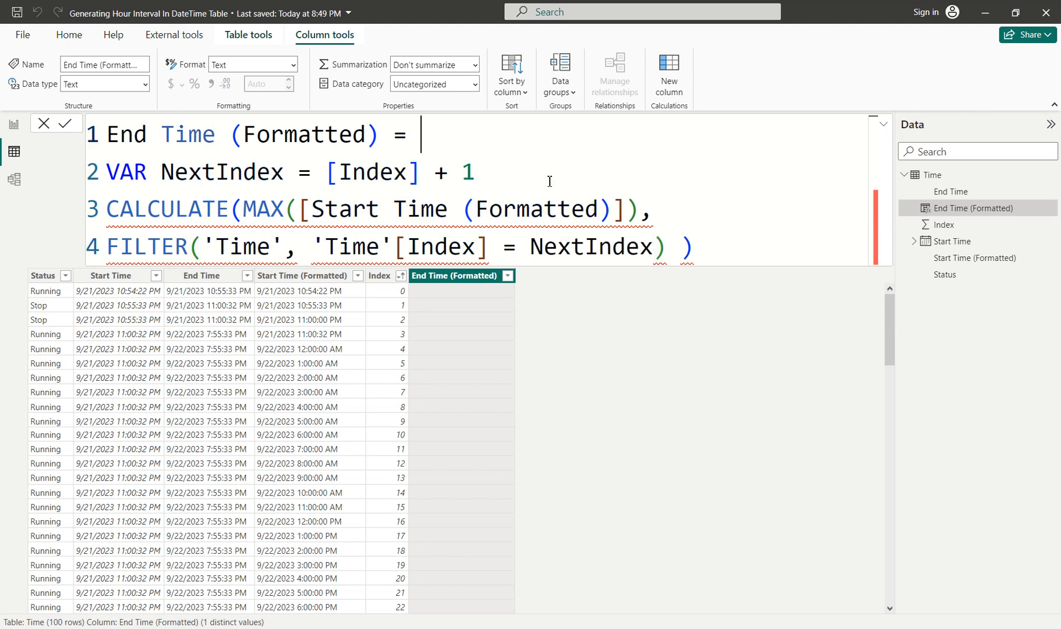
key("shift+Return")
type("RETURN")
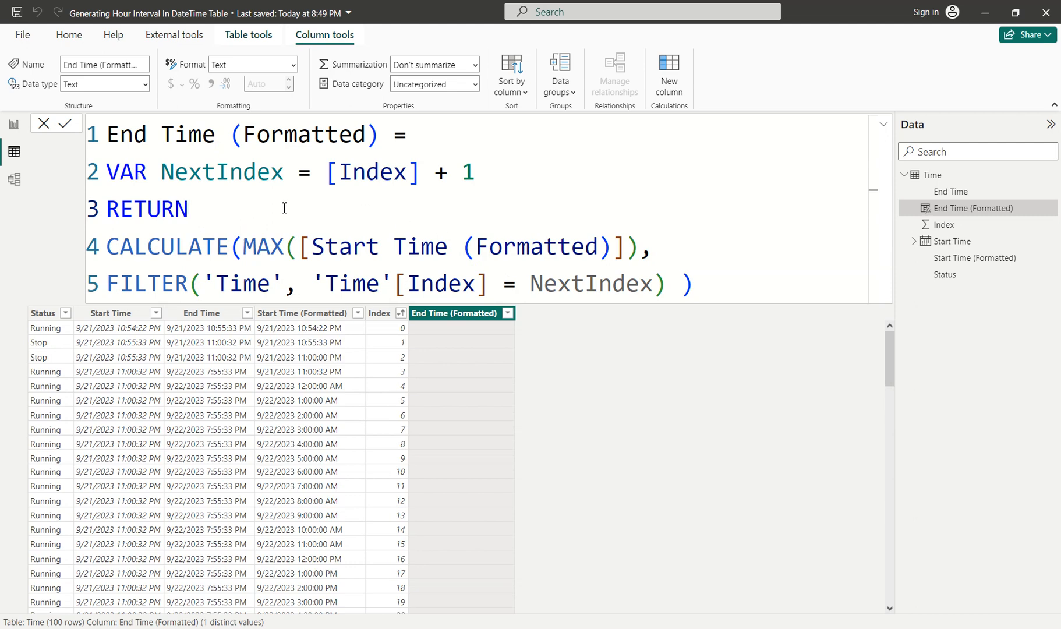
left_click(111, 213)
key("shift+Return")
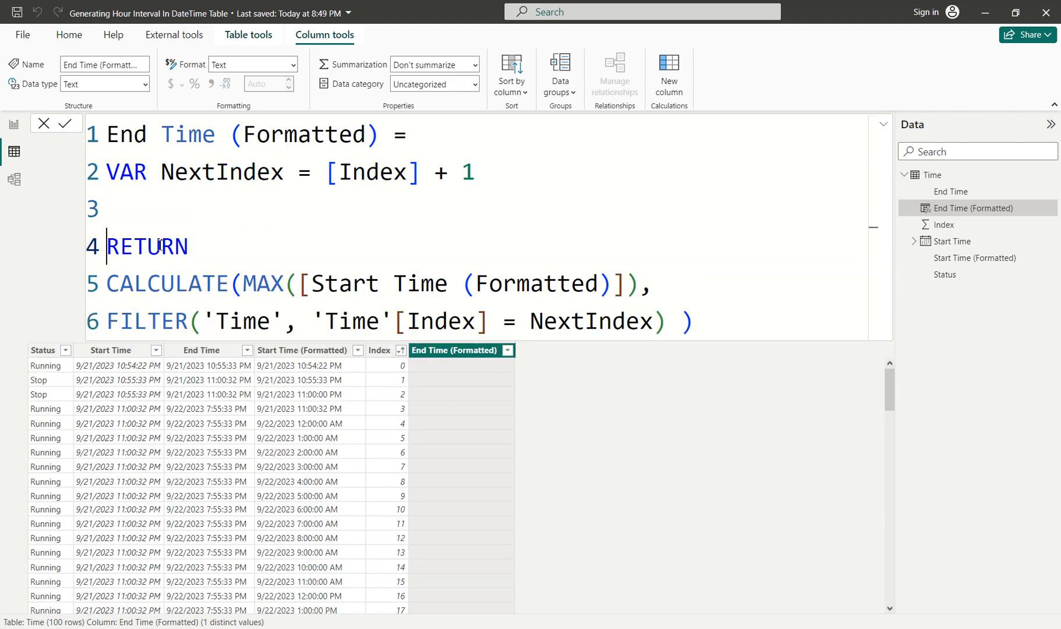
left_click_drag(705, 334, 105, 283)
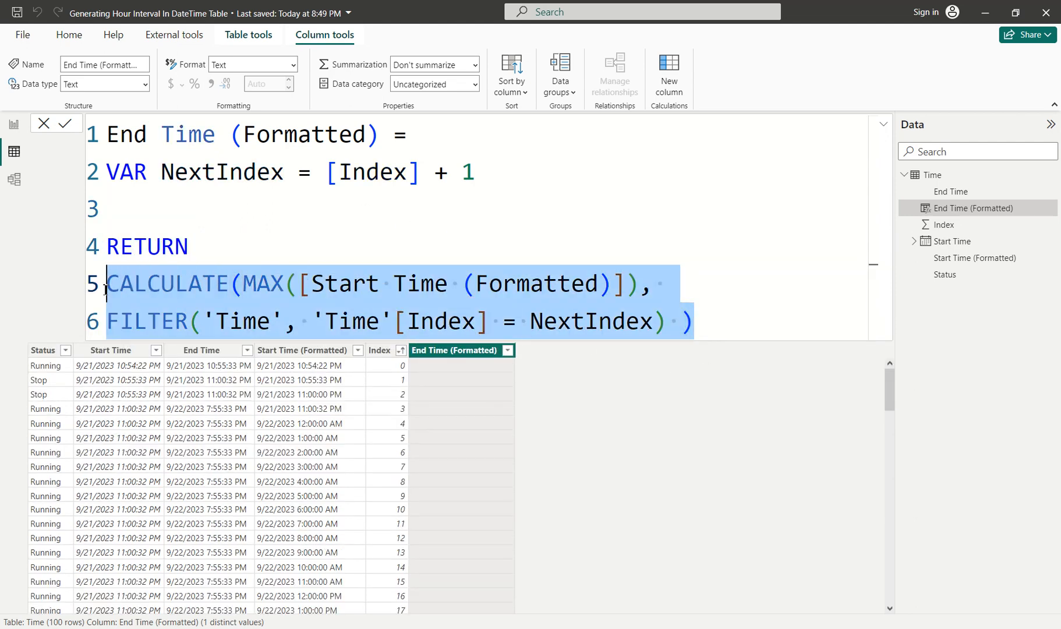
left_click(730, 324)
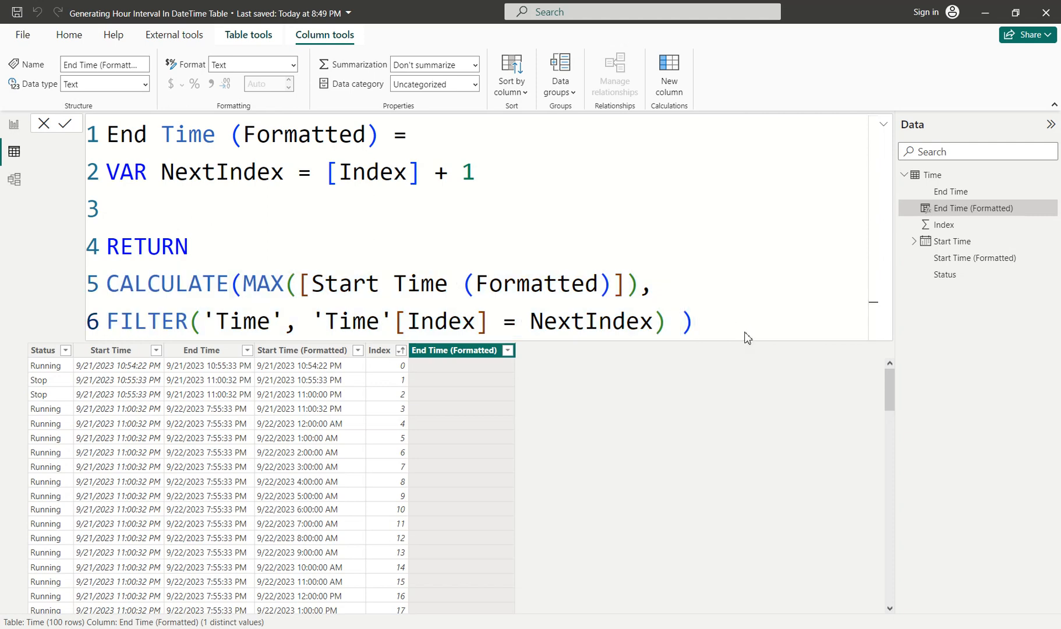
key("Return")
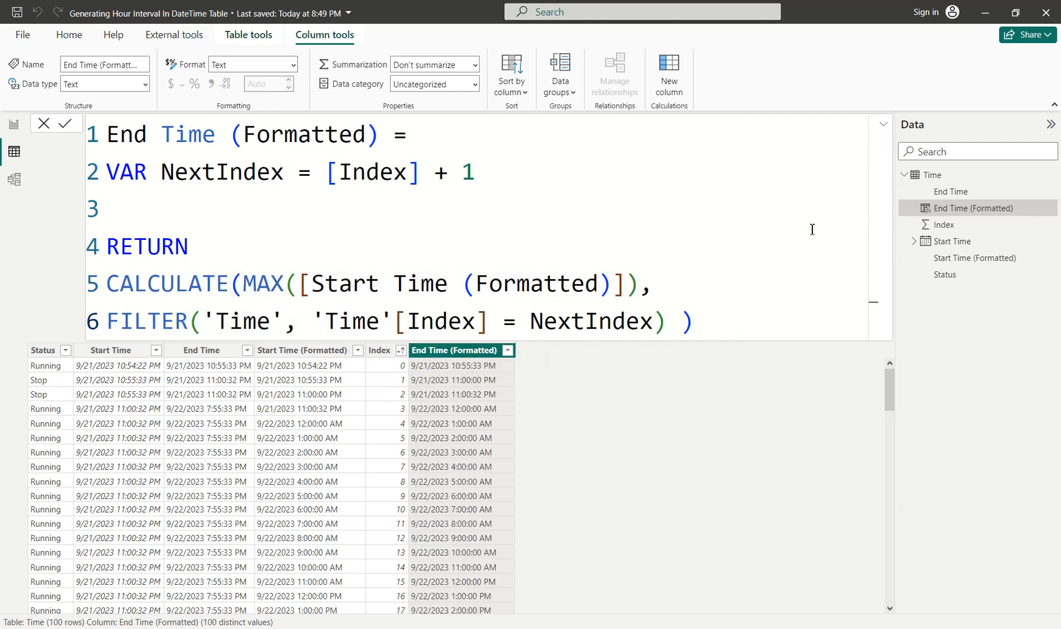
- Review the End Time (Formatted) values down to the last row of the Time table
left_click(883, 124)
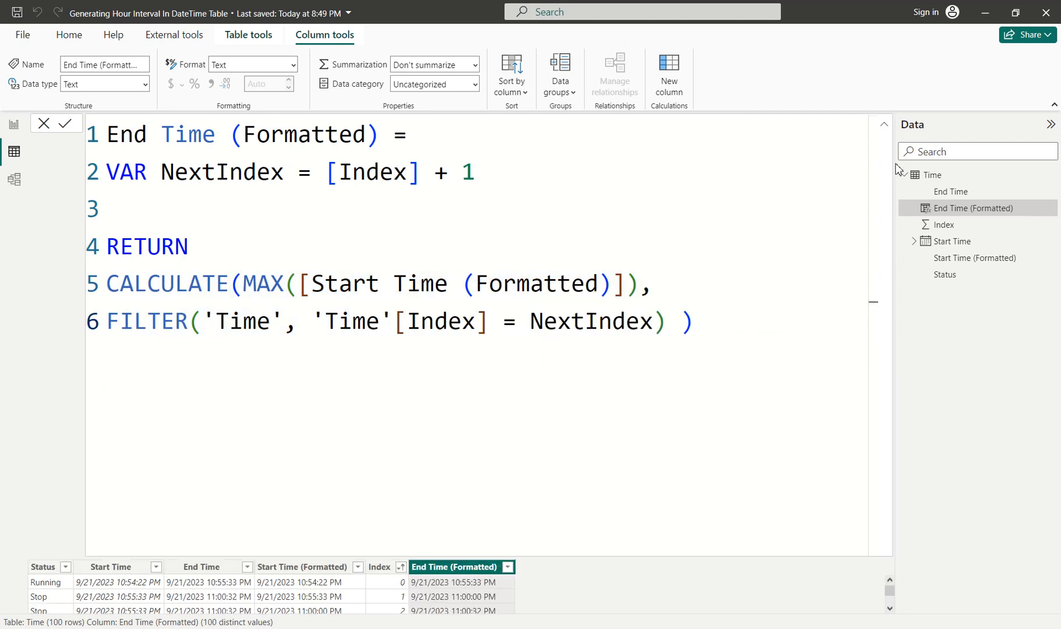
left_click(884, 124)
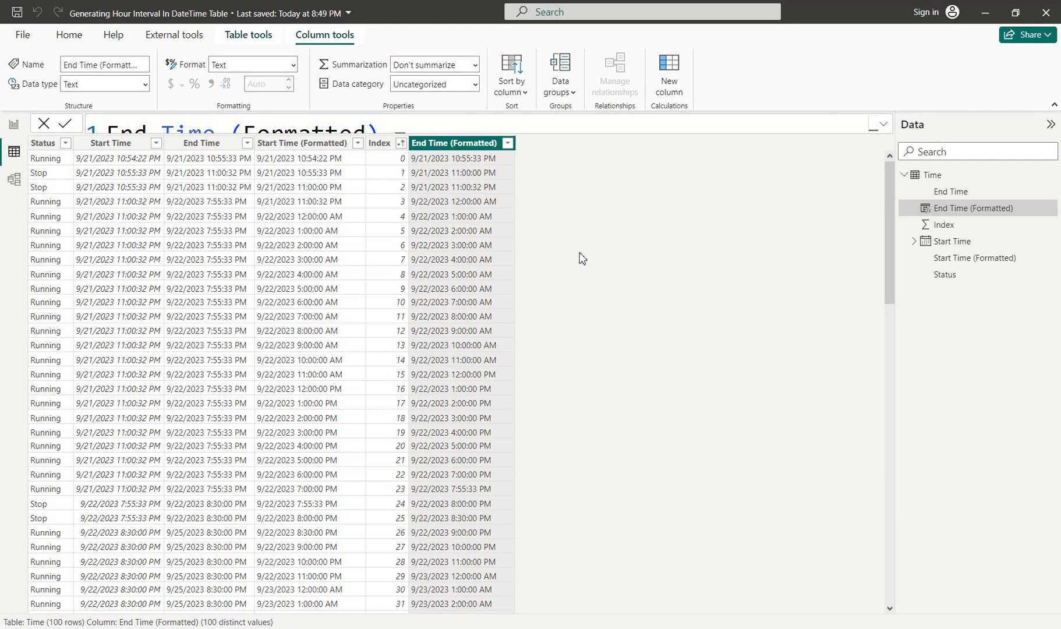
scroll(821, 289, "down", 20)
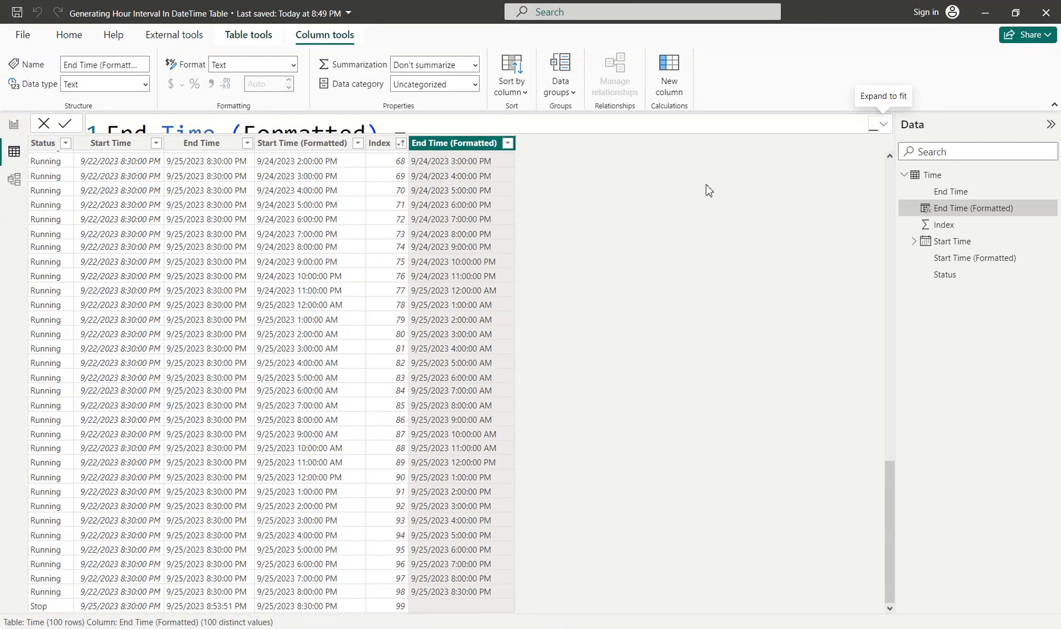
left_click(885, 126)
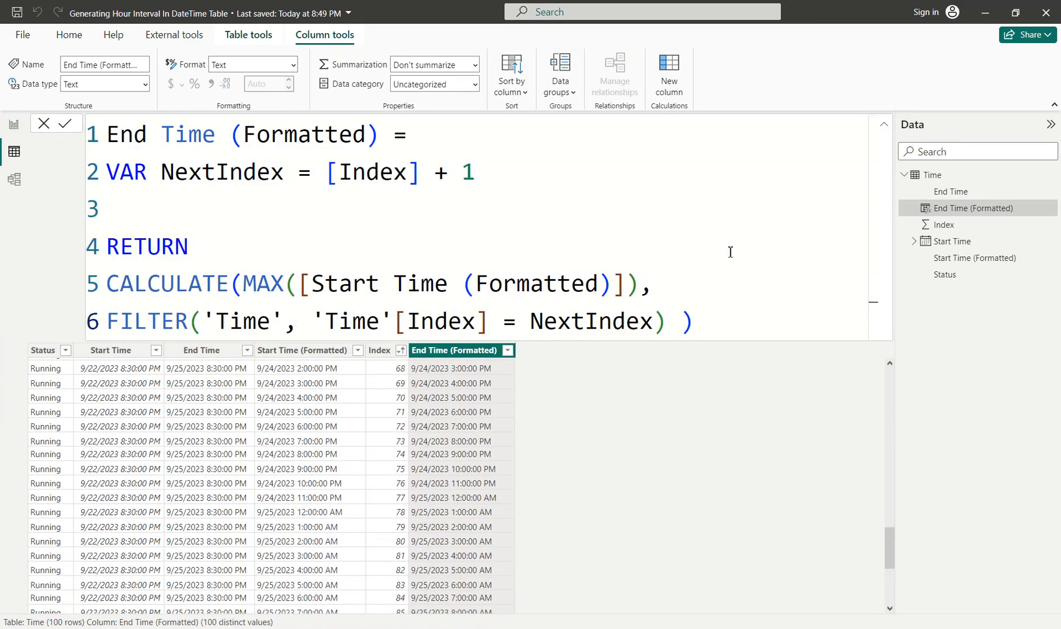
left_click(199, 250)
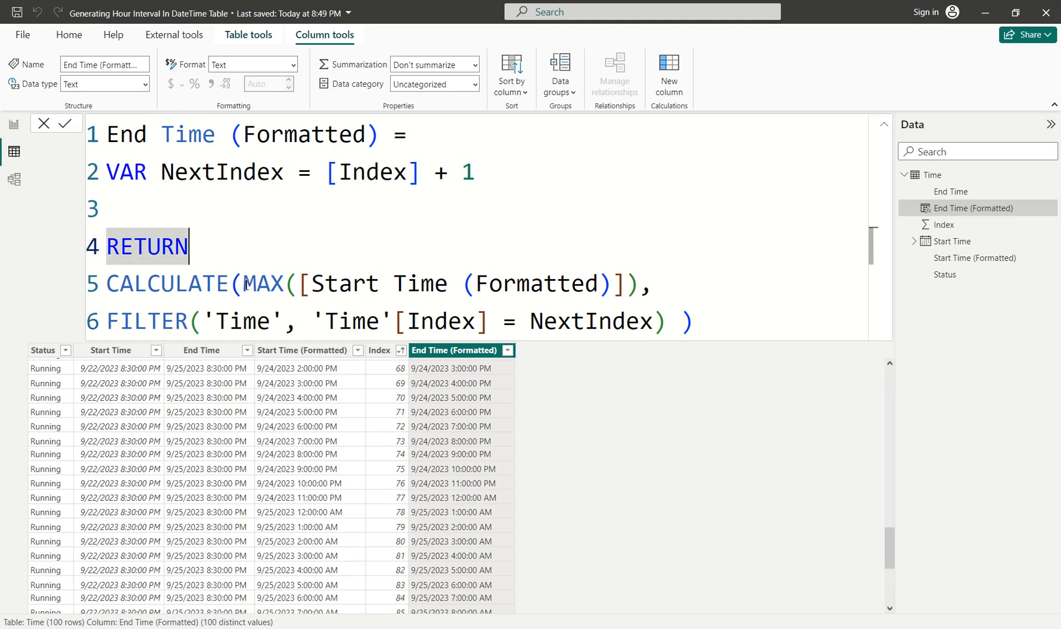
key("Return")
type("[IF")
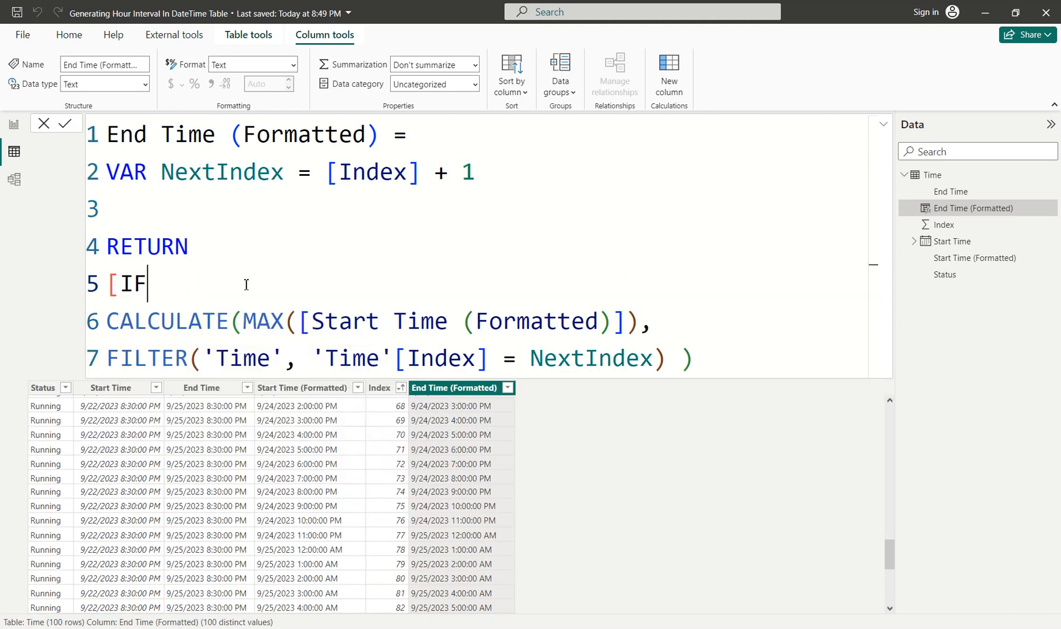
key("BackSpace")
key("BackSpace")
type("IFERROR")
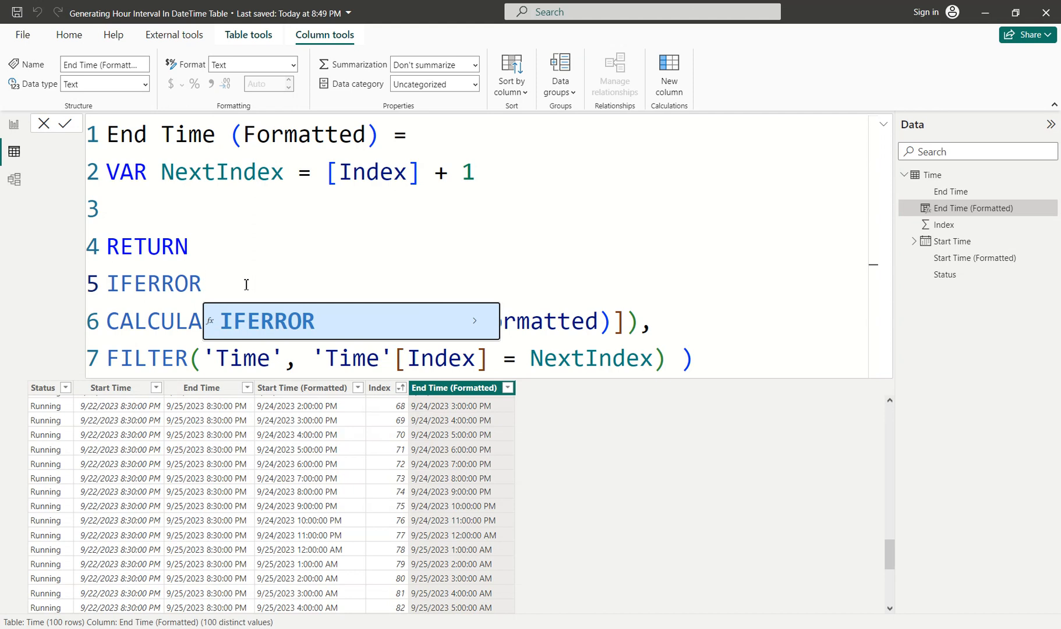
double_click(247, 285)
key("BackSpace")
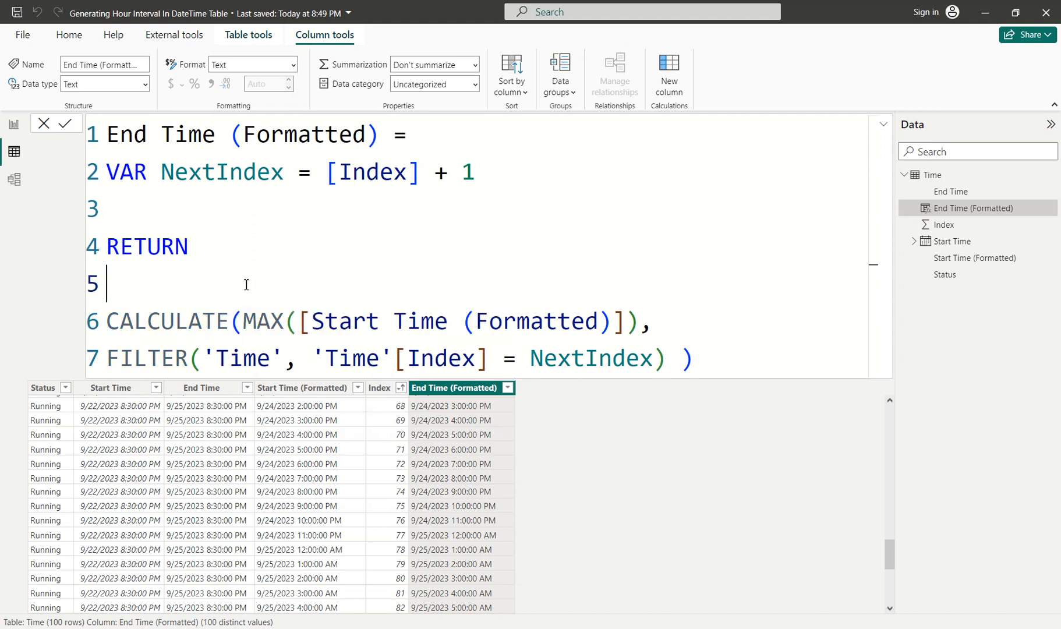
- Insert a line below the NextIndex declaration that starts a second variable with VAR LocalNow =
left_click(507, 183)
key("Return")
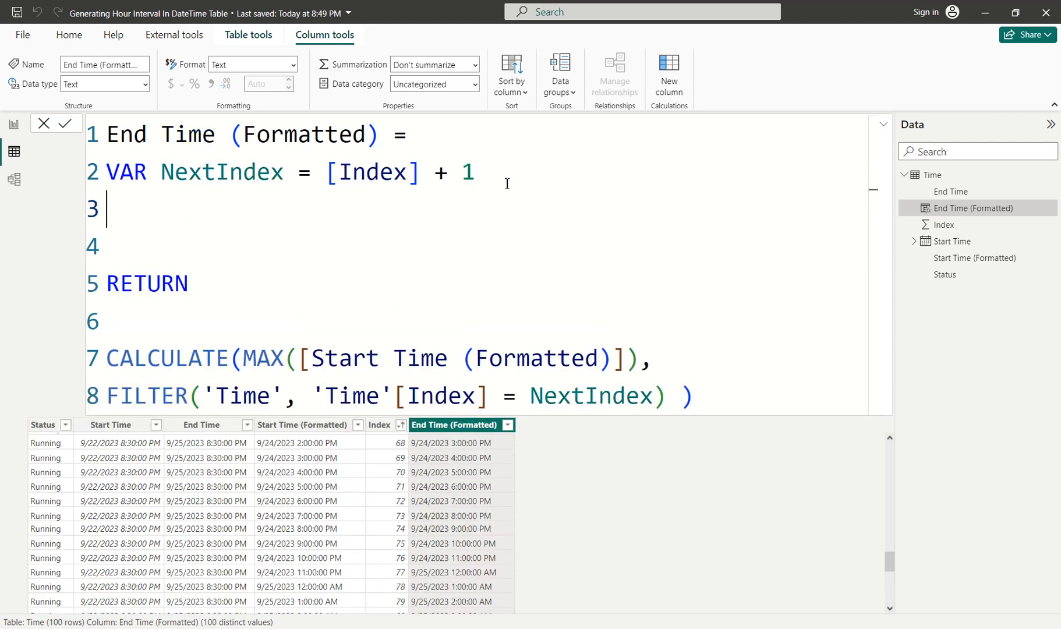
type("VAR ")
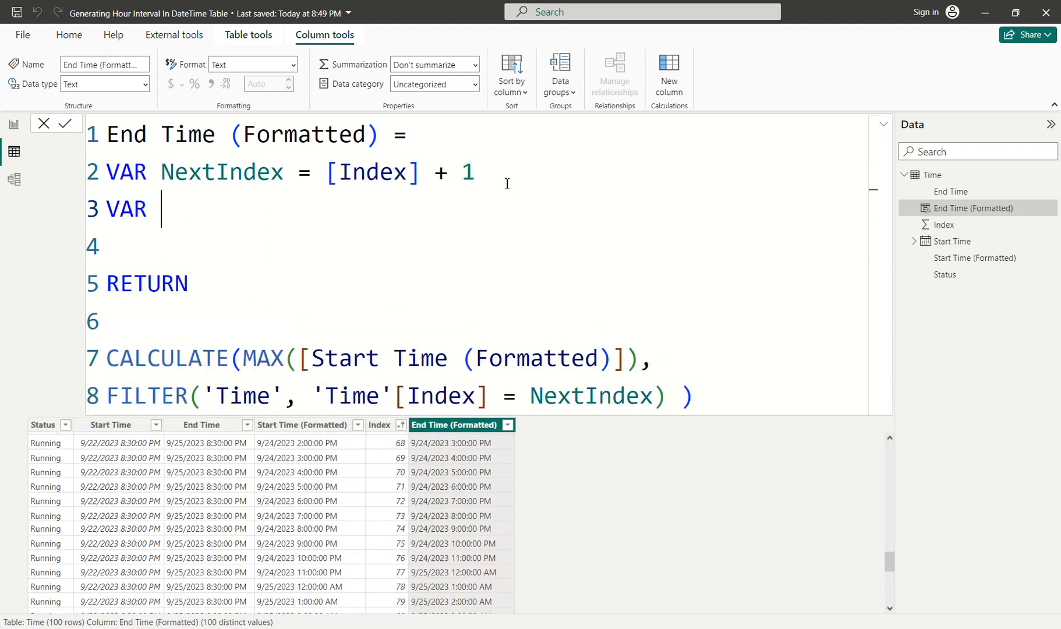
type("n")
key("BackSpace")
type("Now")
key("BackSpace")
key("BackSpace")
key("BackSpace")
type("LocalNow = ")
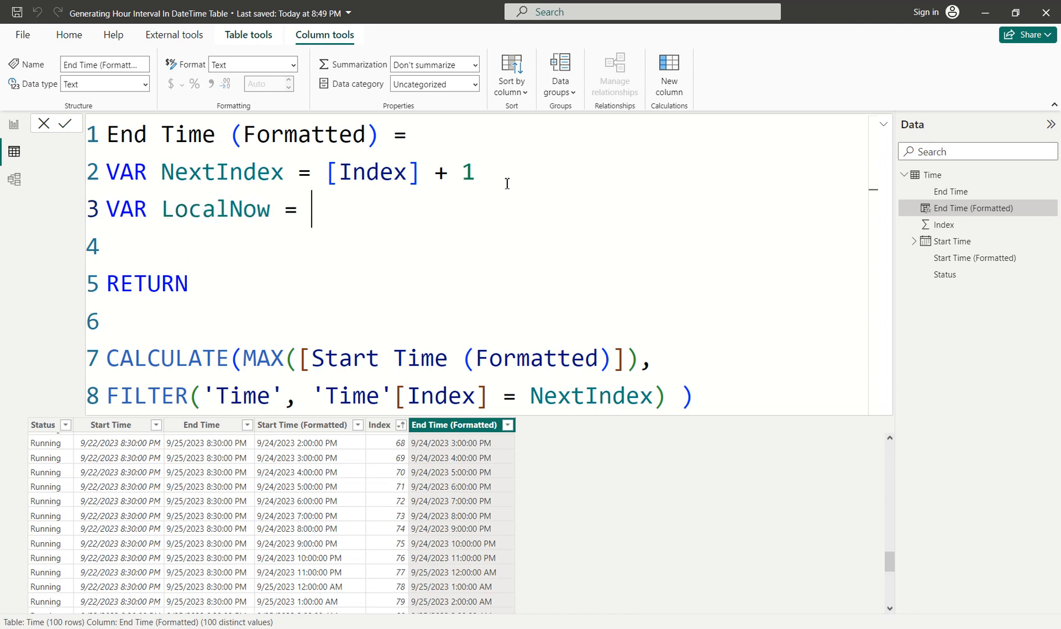
- Assign NOW() to LocalNow and add an extra blank line below the declaration
type("Now")
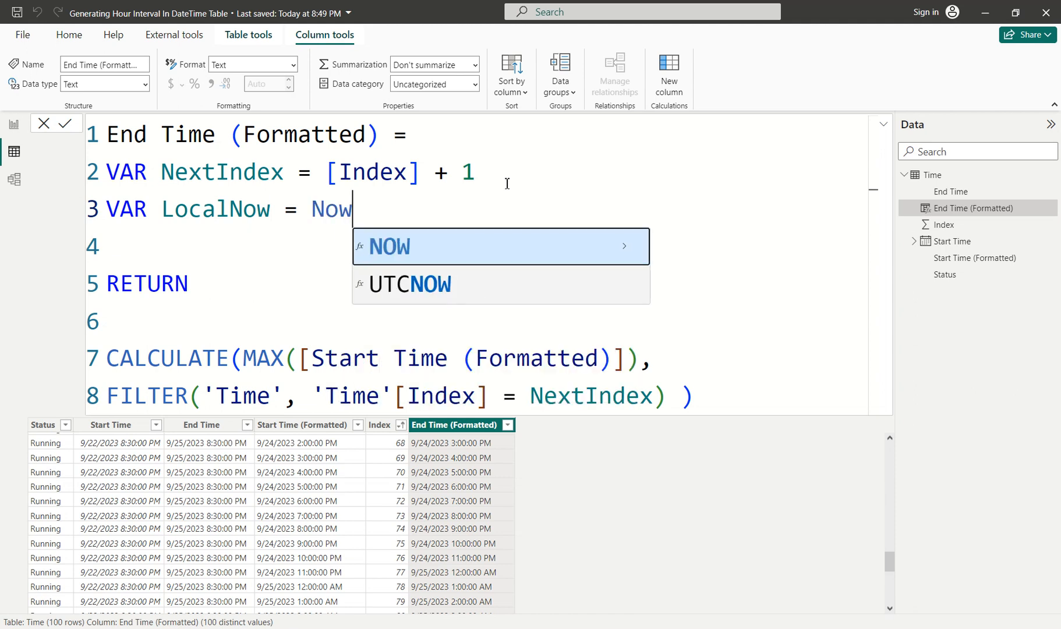
type("()")
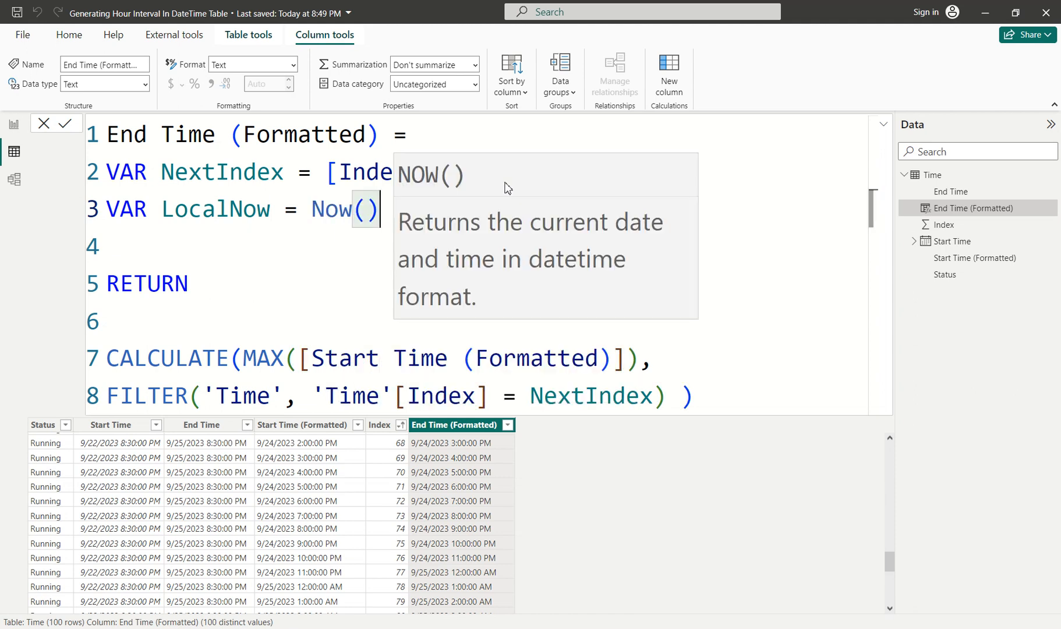
double_click(352, 210)
type("NOW")
left_click(219, 326)
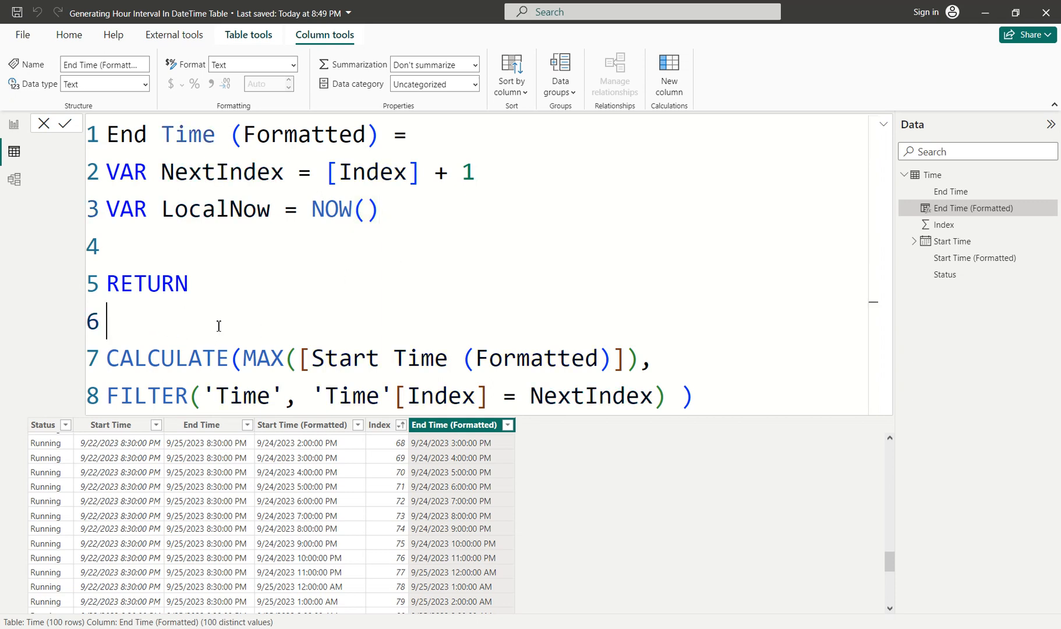
left_click(398, 204)
key("shift+Return")
key("shift+Return")
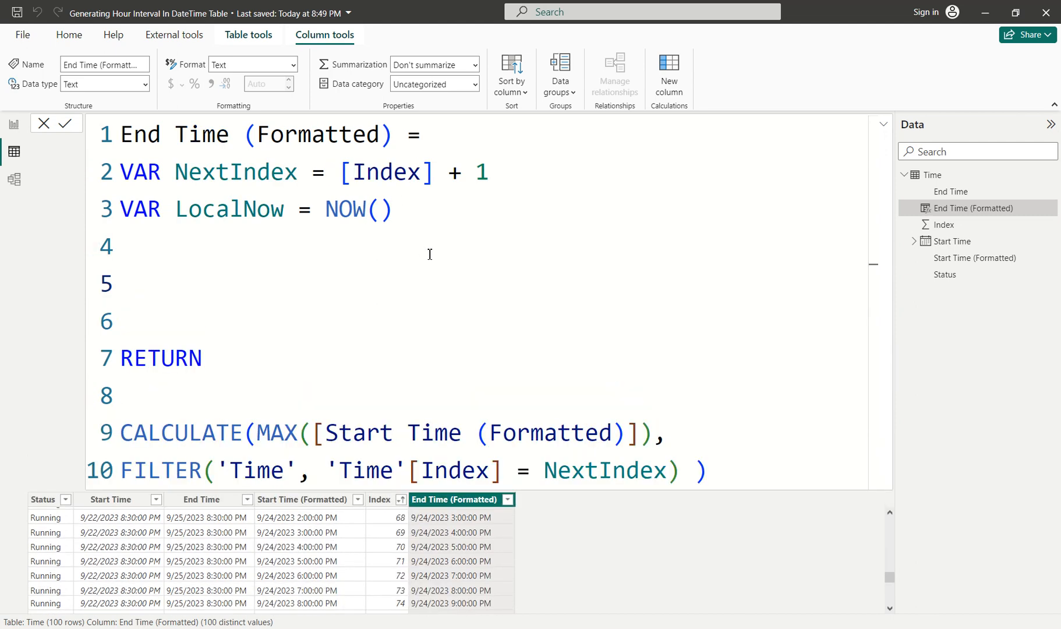
key("BackSpace")
- Start an IF function between RETURN and the CALCULATE expression, with [Index] = opening its logical test
left_click(174, 369)
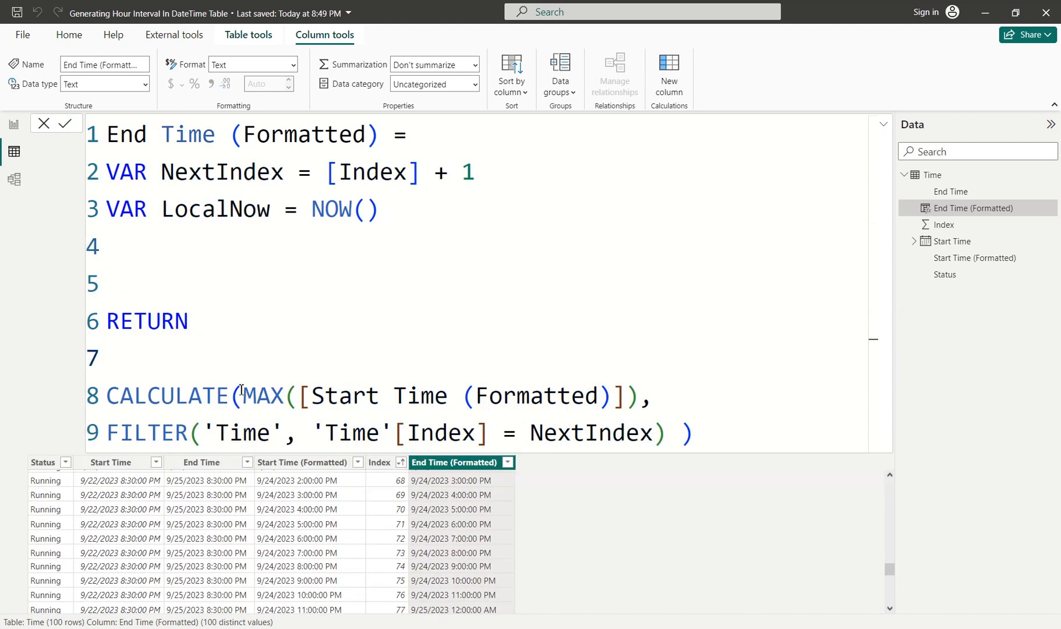
type("if")
key("Tab")
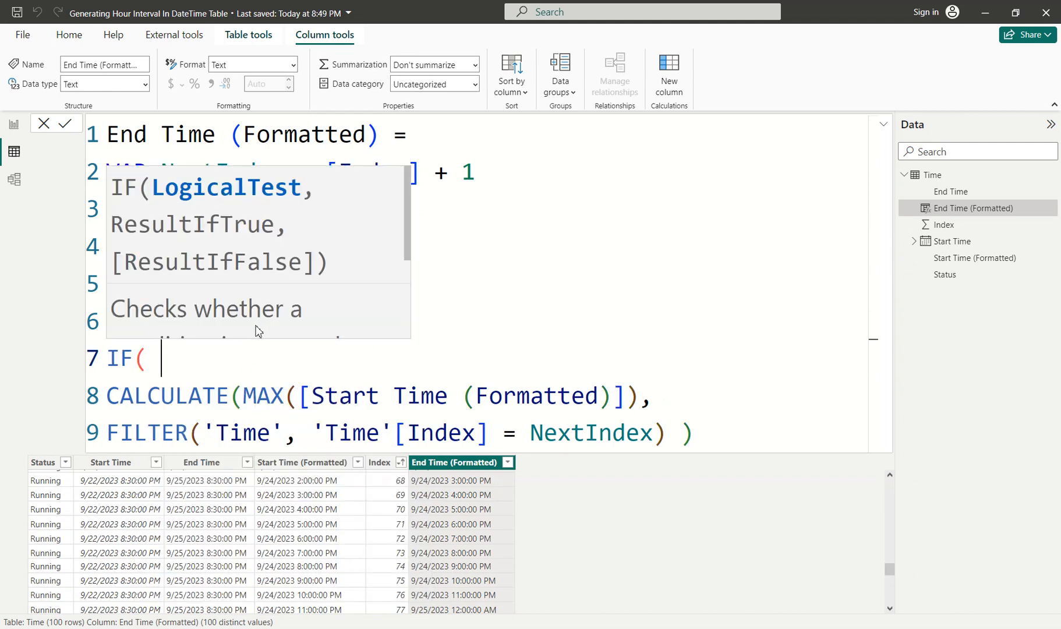
type("[Index")
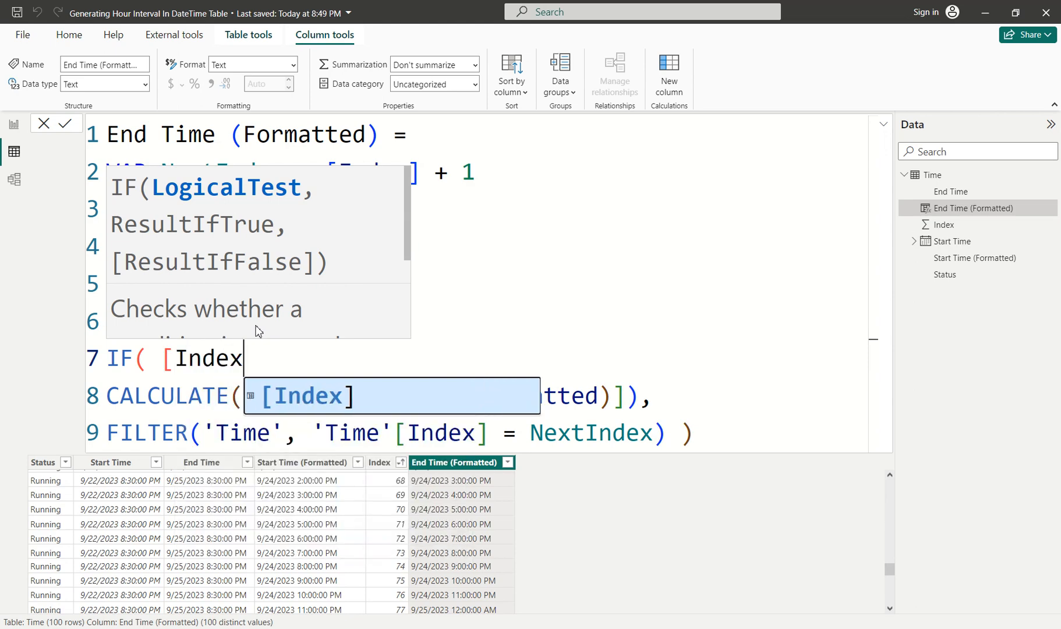
key("Tab")
type("= ")
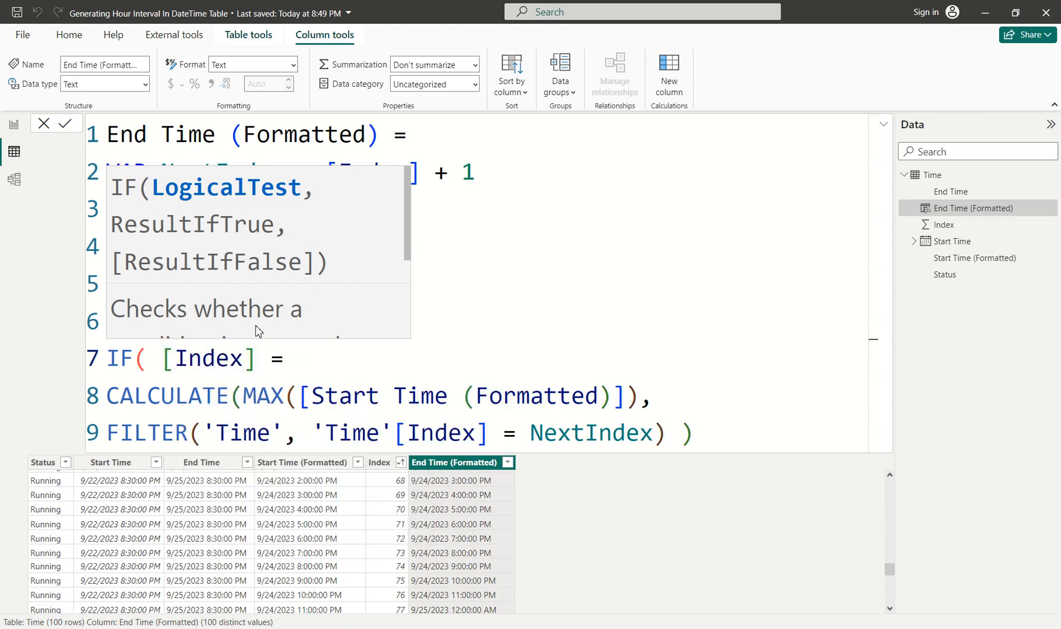
- Complete the IF function's logical test with MAX([Index]) and a comma
type("MAX(INDEX")
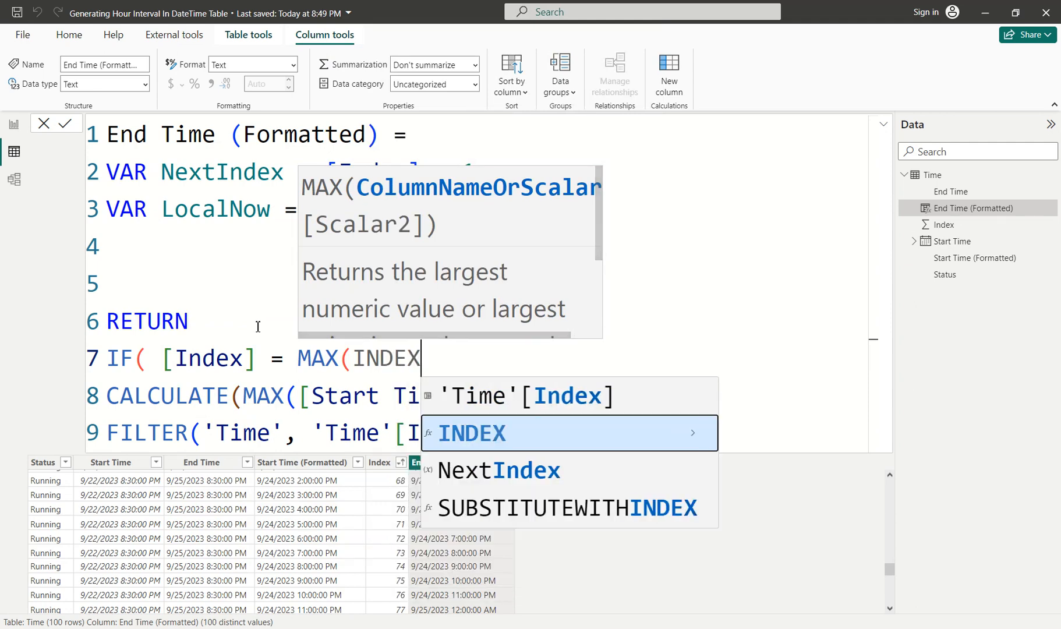
type(")")
key("BackSpace")
key("BackSpace")
key("BackSpace")
key("BackSpace")
key("BackSpace")
key("BackSpace")
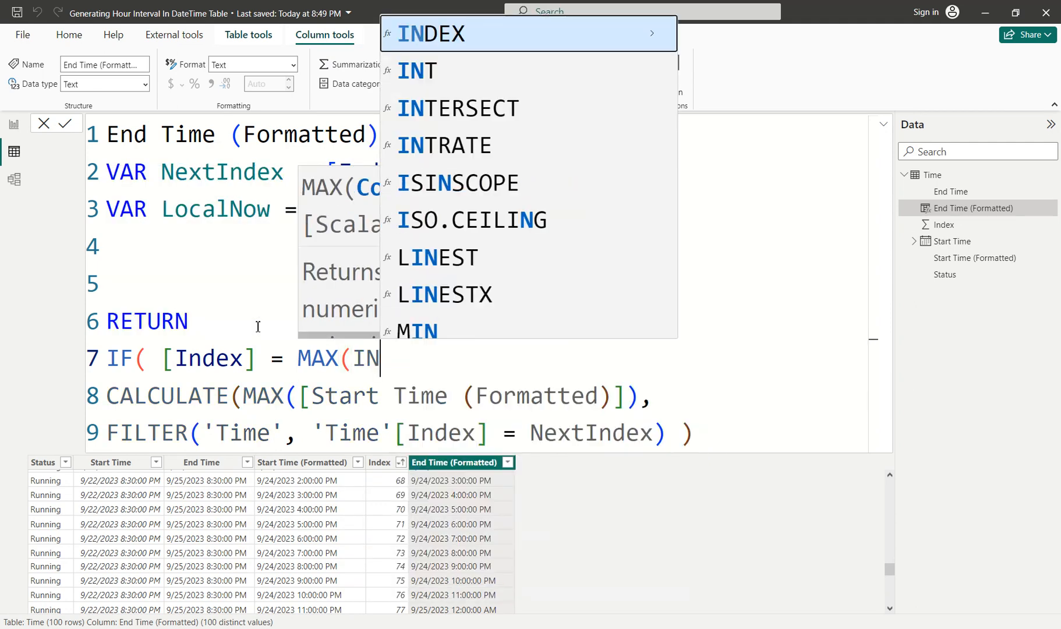
type("[In")
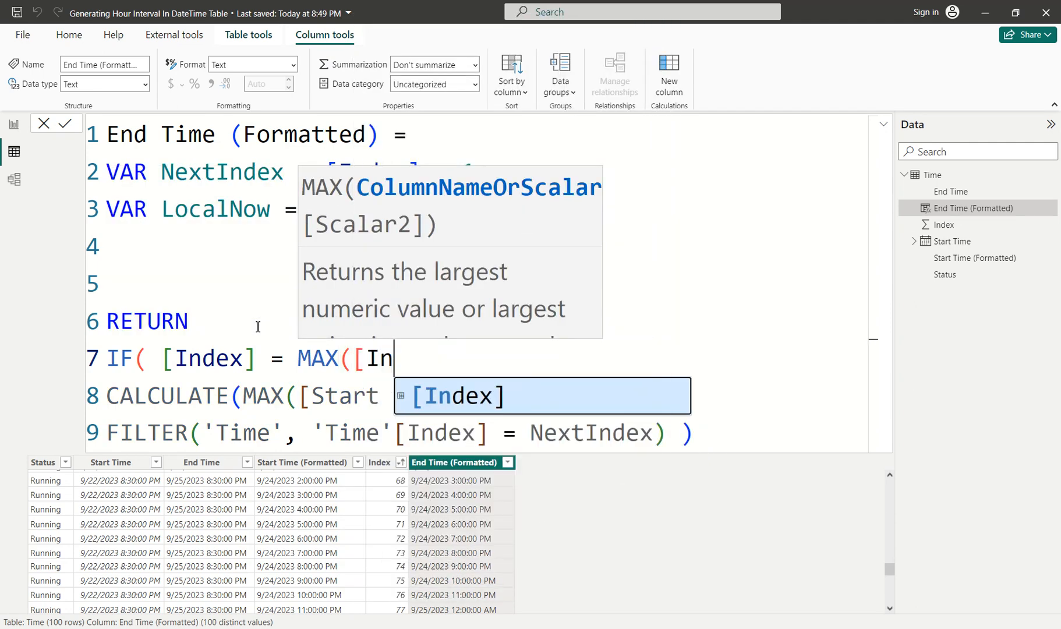
key("Tab")
type(")")
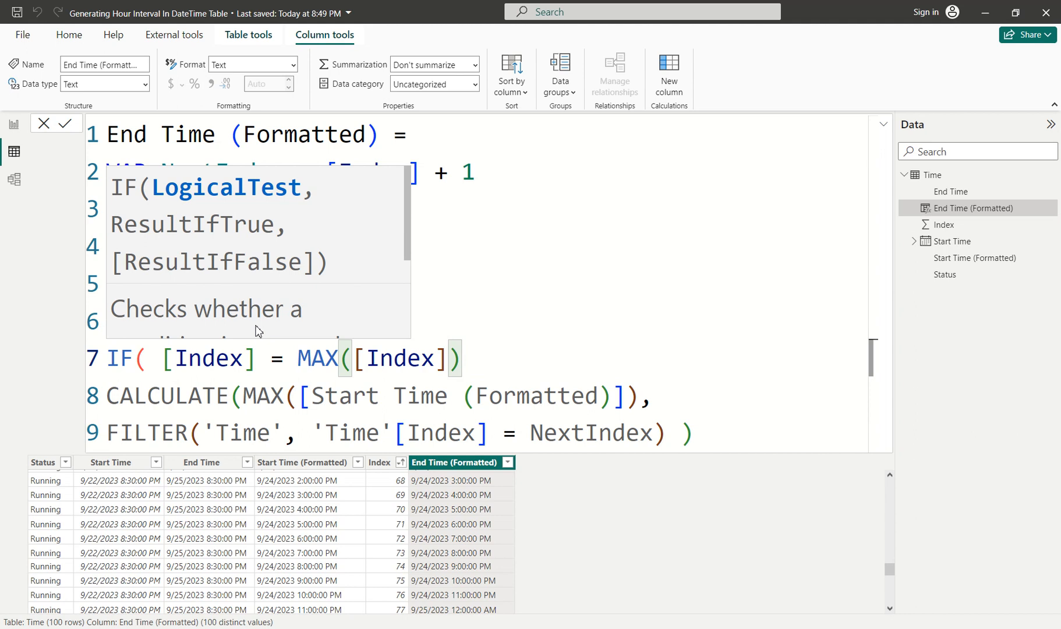
type(",")
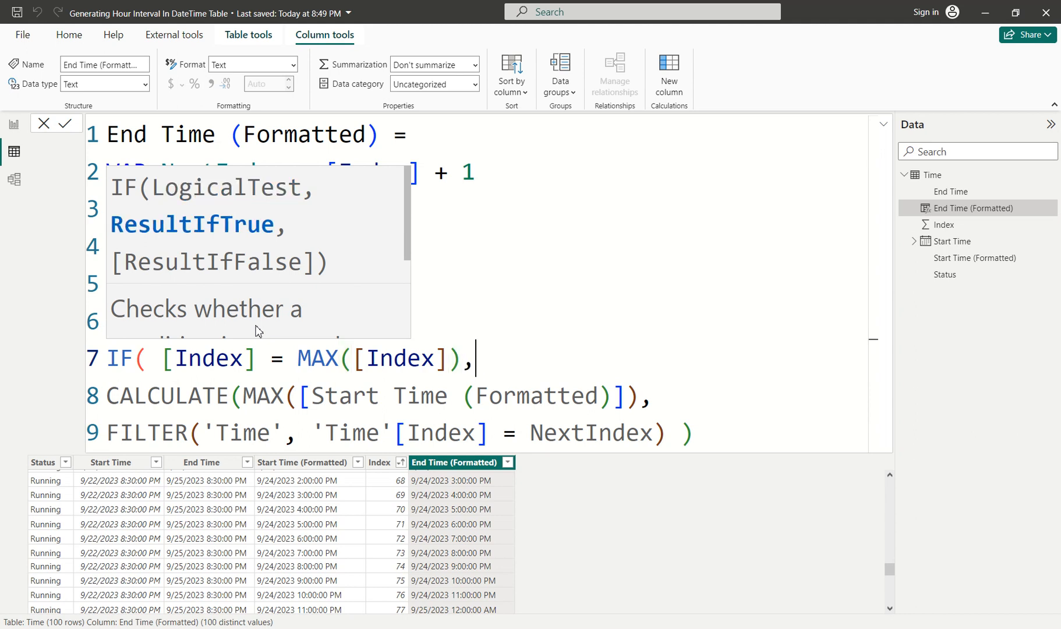
- Enter LocalNow as the IF function's true result, followed by a comma
left_click_drag(163, 357, 469, 367)
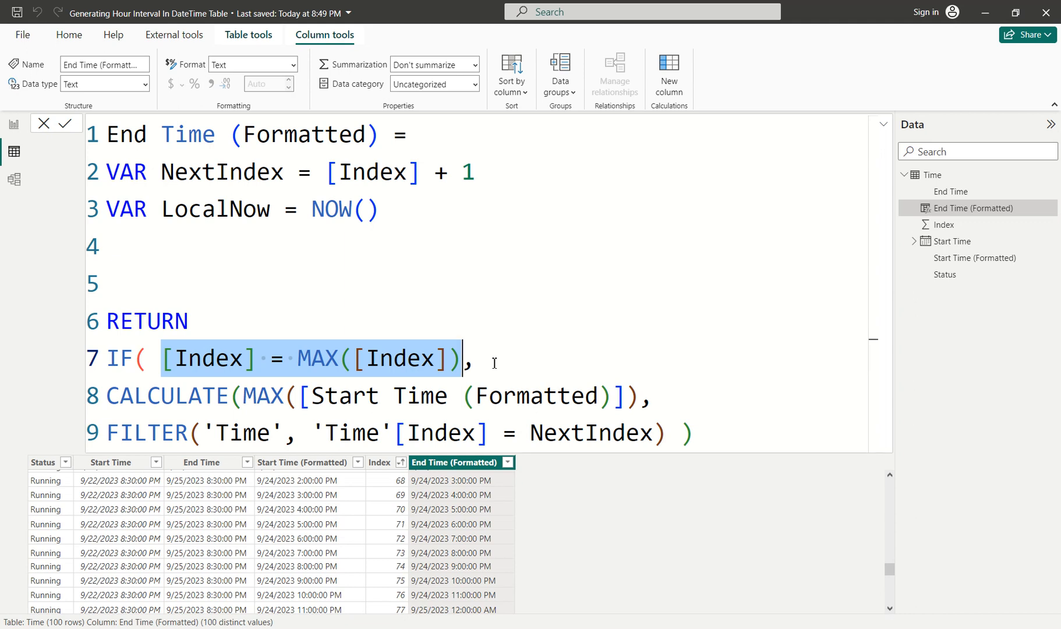
left_click(494, 362)
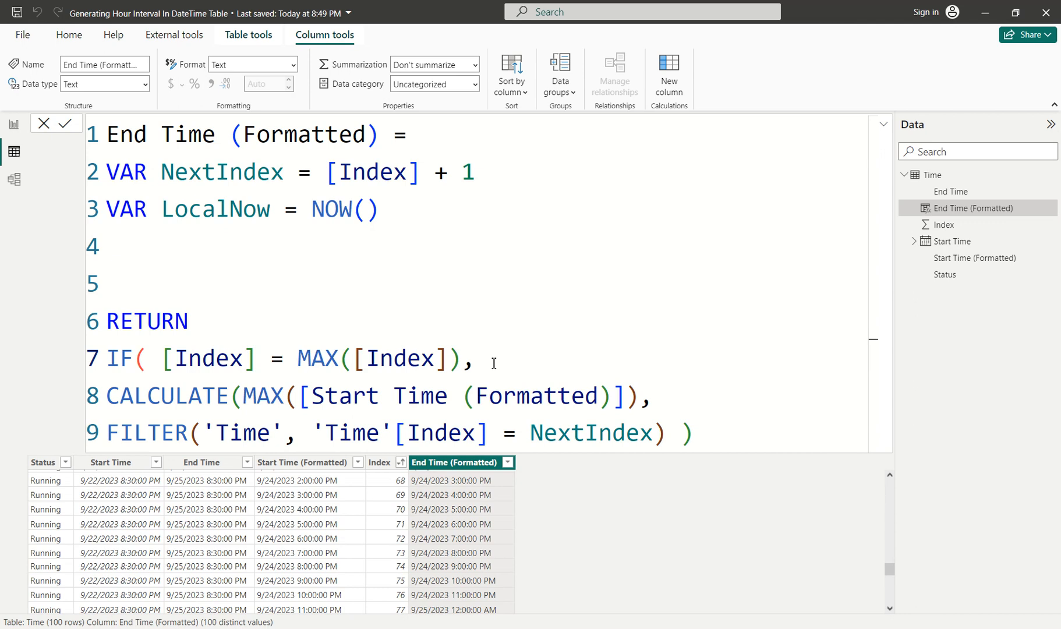
type("LocalNow")
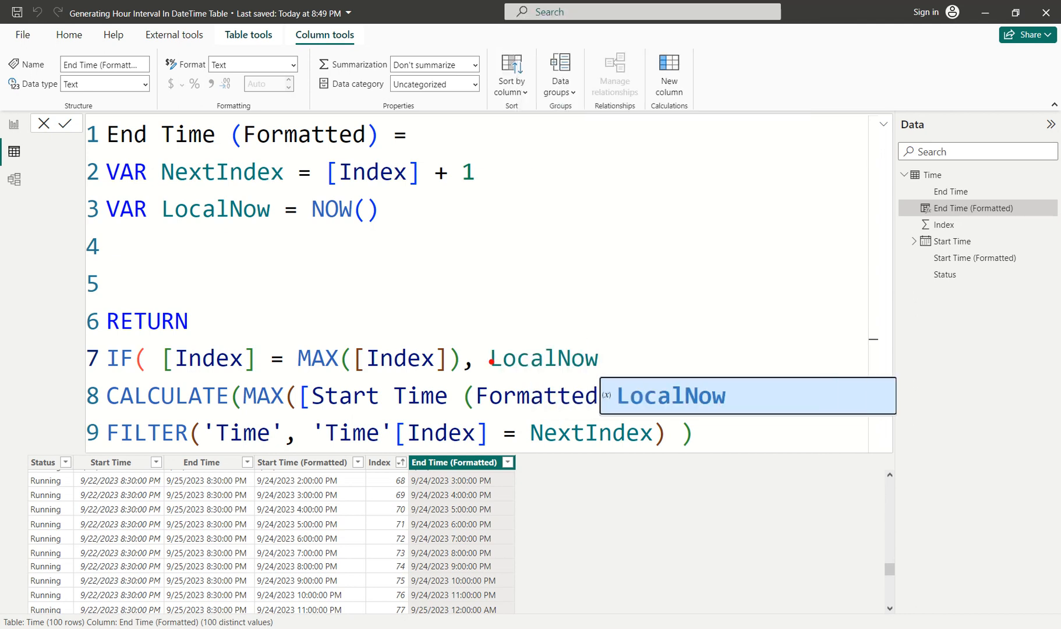
mouse_move(254, 226)
left_mouse_down()
mouse_move(474, 332)
mouse_move(533, 348)
left_mouse_up()
key("Escape")
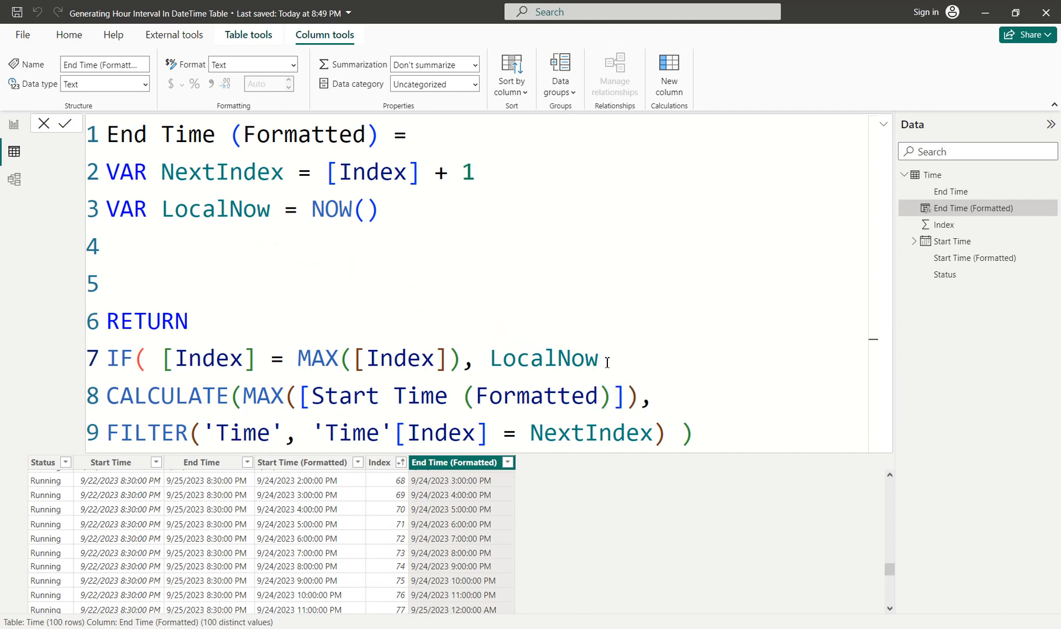
type(",")
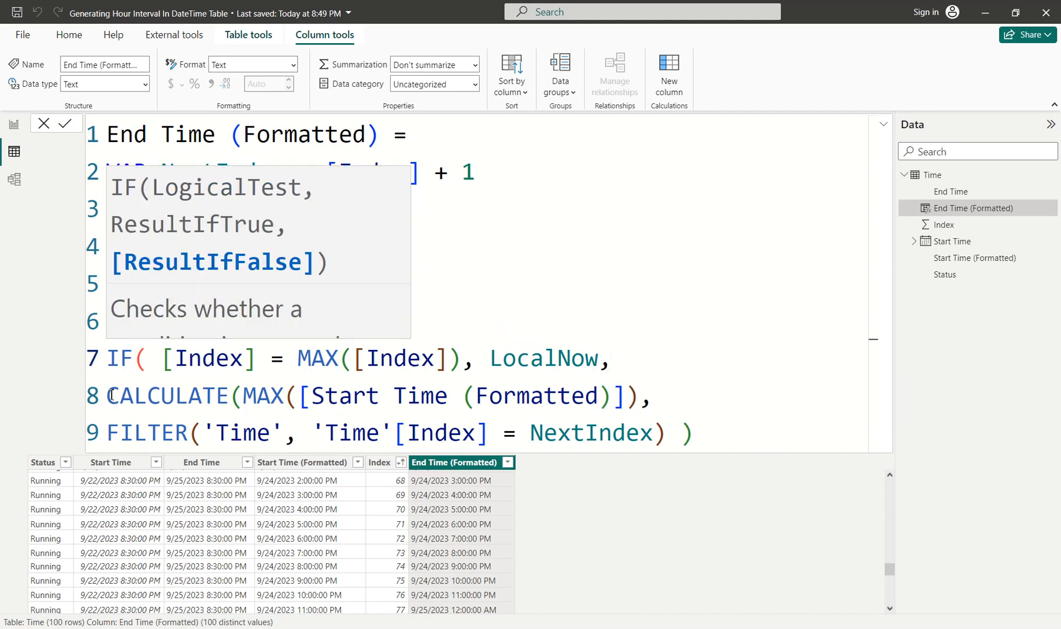
- Insert a line below the LocalNow declaration that starts a third variable with VAR EndTime =
mouse_move(111, 396)
left_mouse_down()
mouse_move(725, 433)
mouse_move(337, 432)
mouse_move(106, 396)
left_mouse_up()
left_click(711, 434)
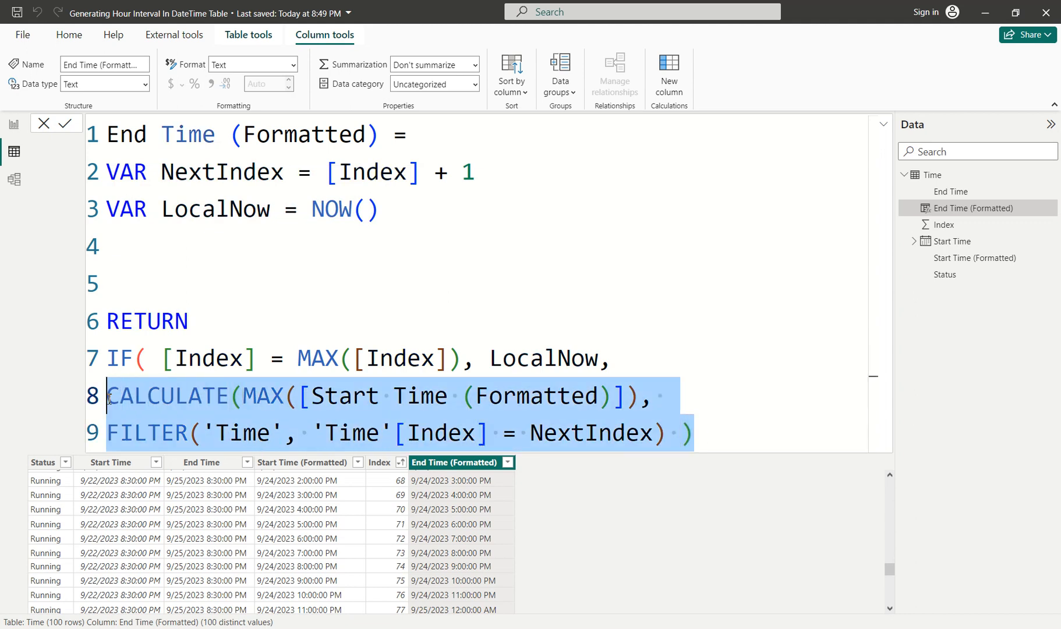
left_click(382, 212)
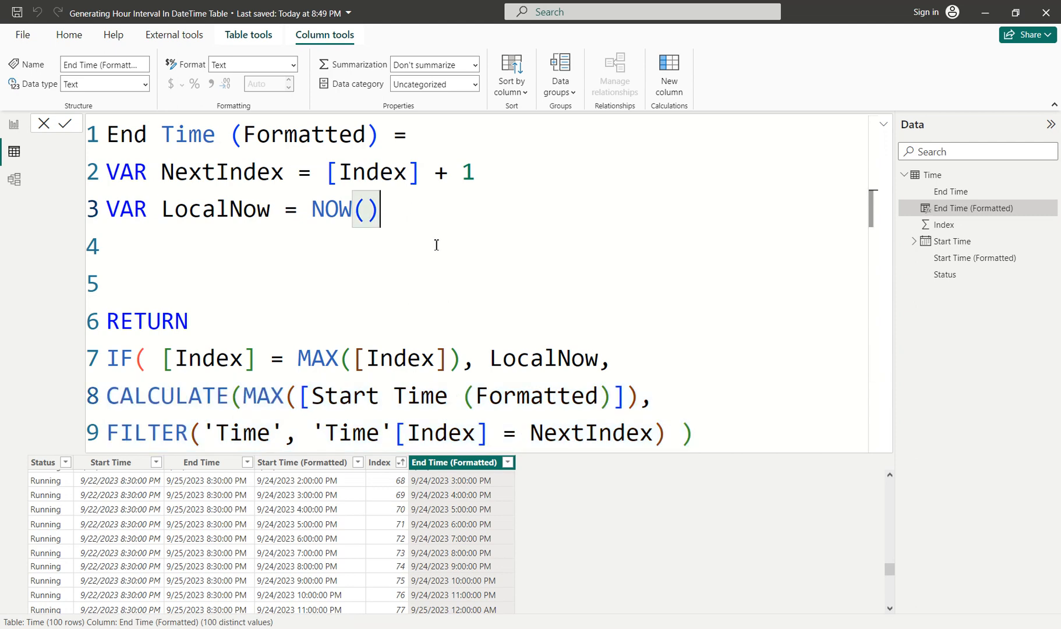
key("Return")
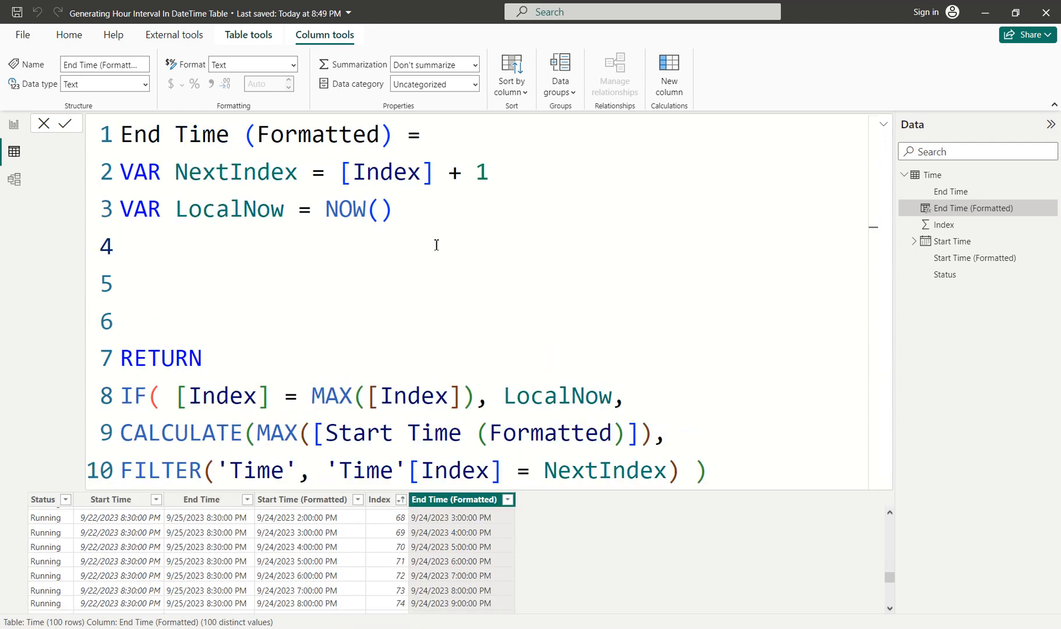
type("var")
key("BackSpace")
key("BackSpace")
key("BackSpace")
type("VAR EndTime =")
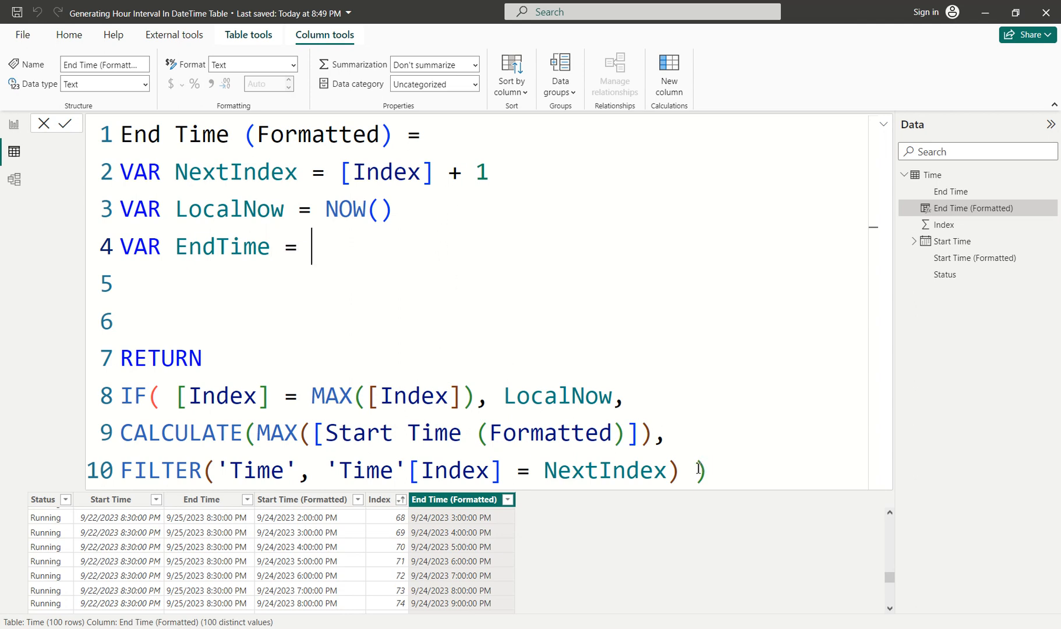
- Move the whole CALCULATE expression with its FILTER from below the IF line into the EndTime variable declaration
left_click_drag(706, 467, 117, 430)
key("ctrl+c")
key("BackSpace")
left_click(336, 249)
key("ctrl+v")
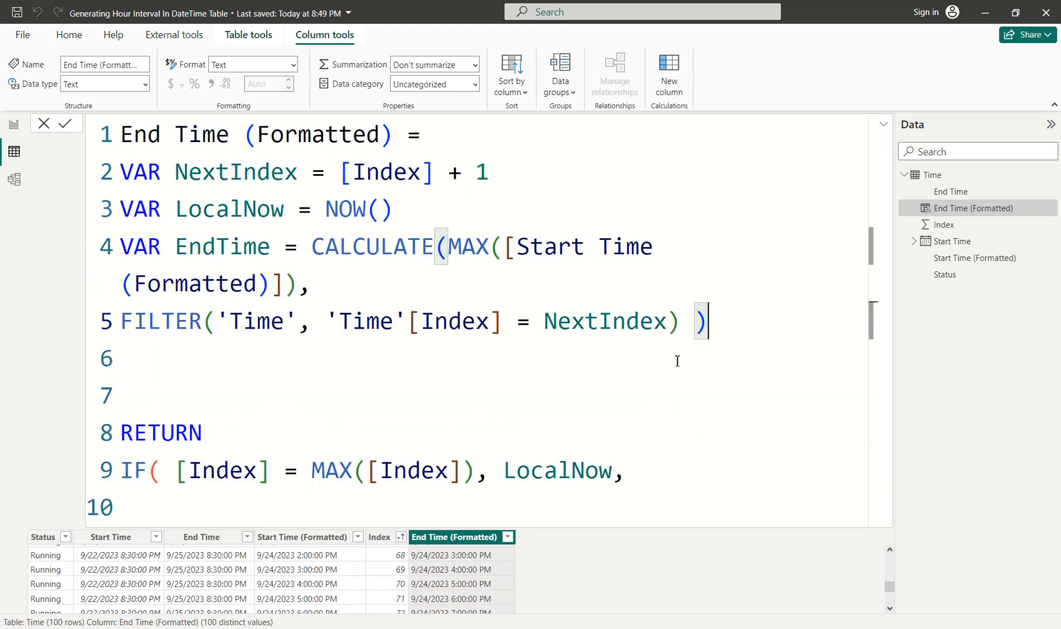
left_click(314, 248)
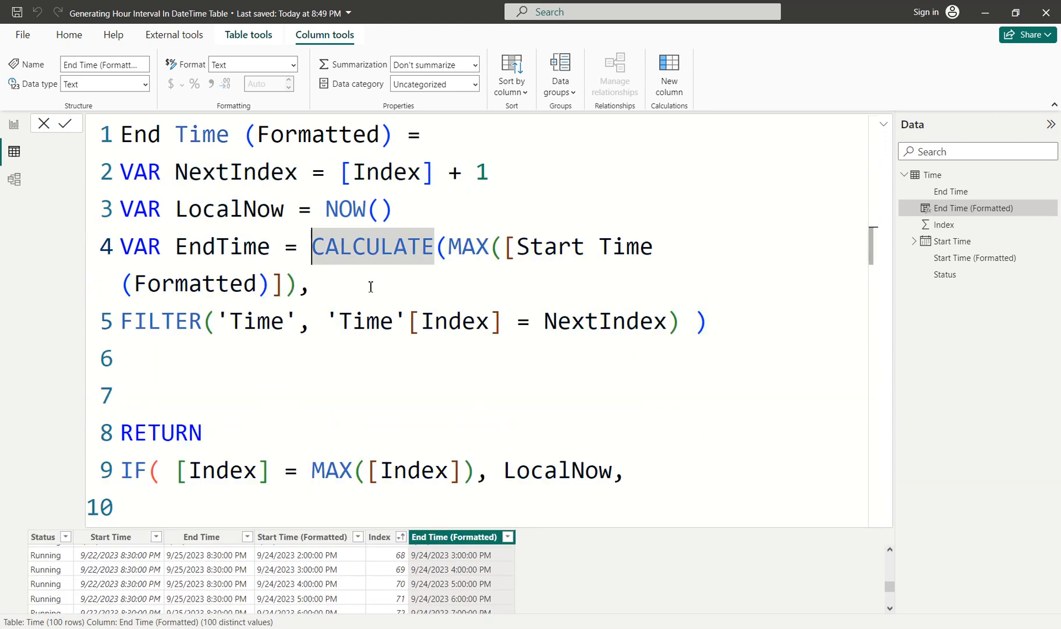
- Put the CALCULATE expression on its own line below VAR EndTime = and remove the extra blank line above RETURN
key("Return")
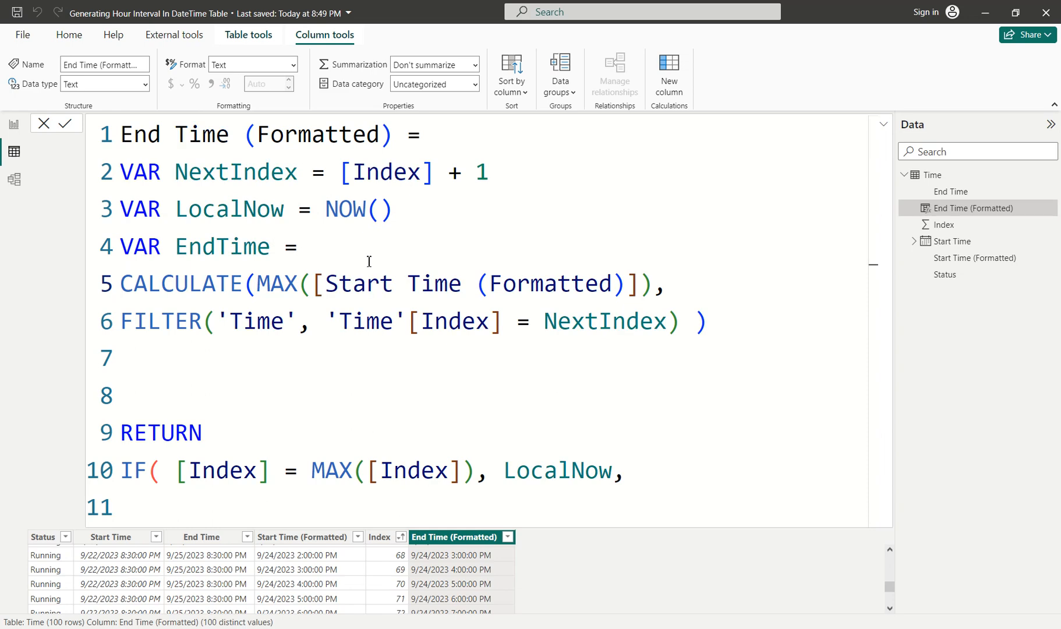
left_click(141, 361)
key("Delete")
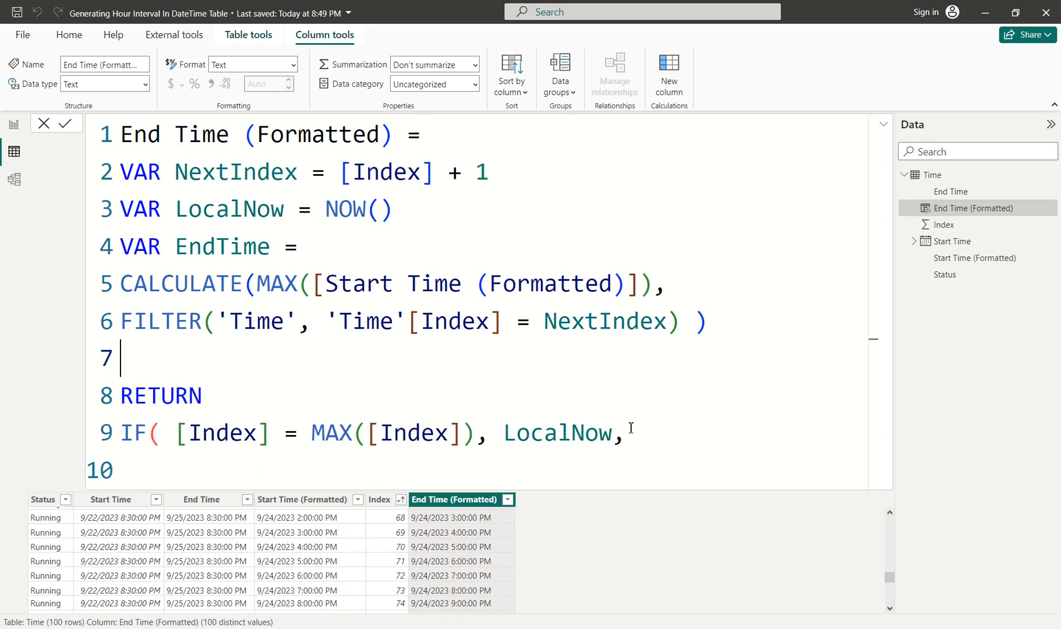
- Complete the IF function with EndTime as its false result and a closing parenthesis, and commit the column formula
left_click(631, 428)
type("EndTime)")
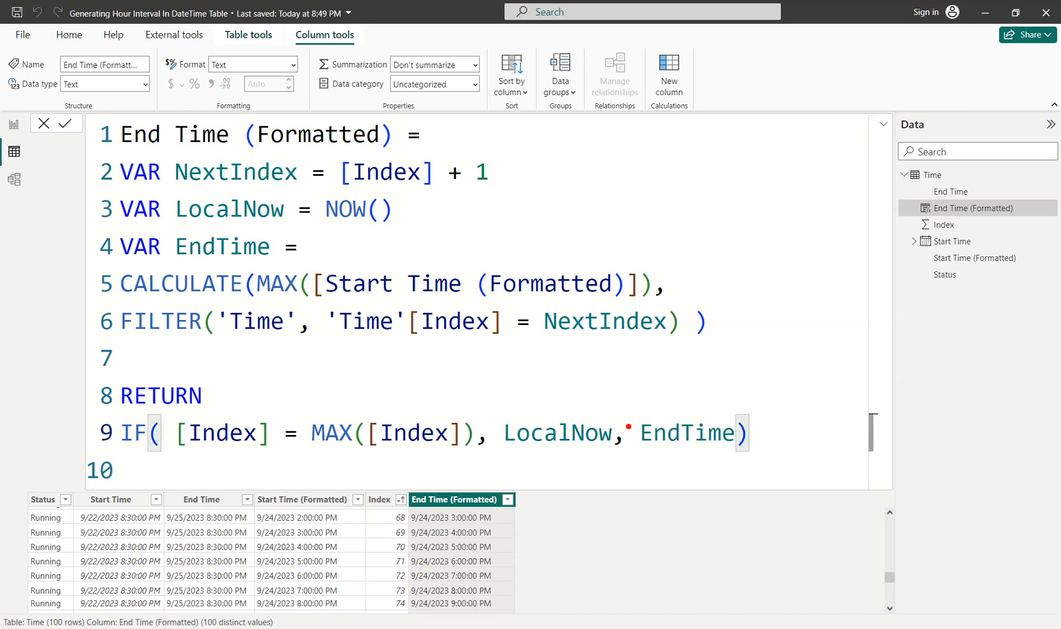
left_click_drag(280, 256, 675, 420)
key("Escape")
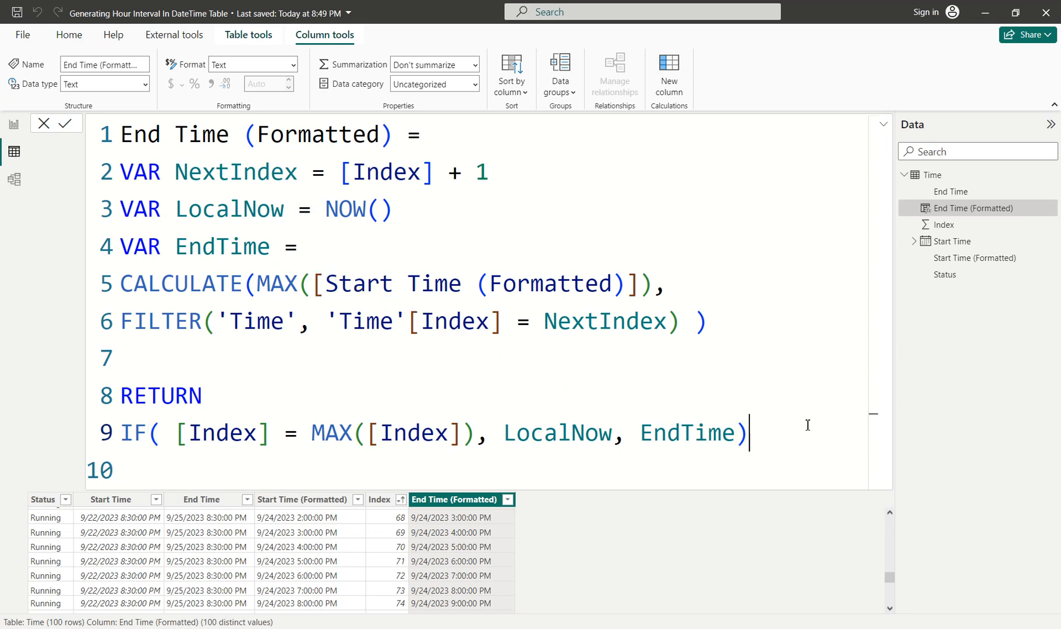
key("Return")
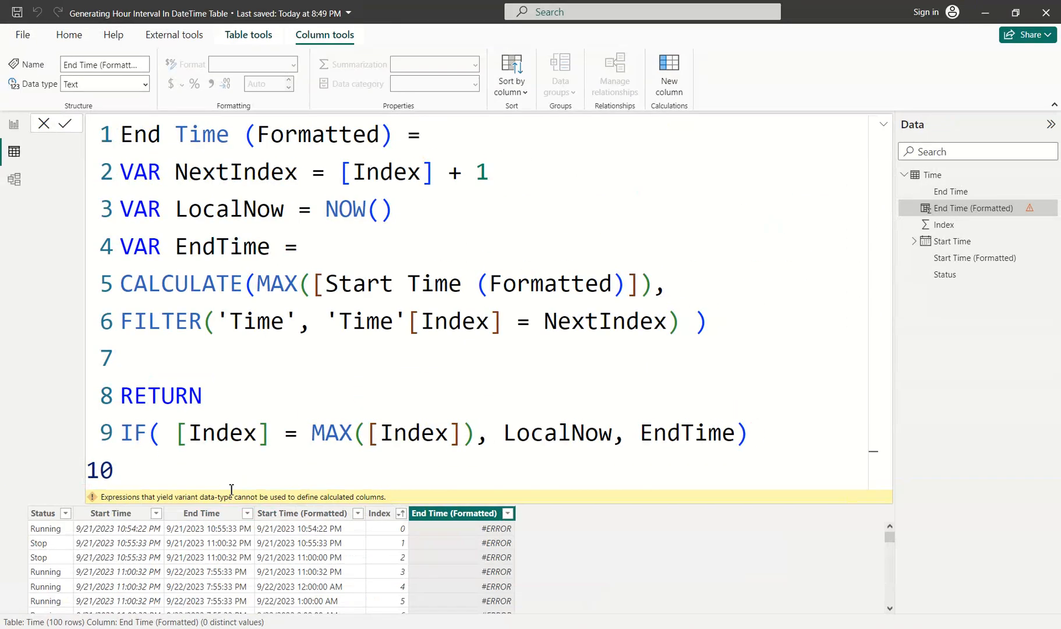
- Collapse the formula editor and set the End Time (Formatted) column's data type to Date/time
left_click(883, 129)
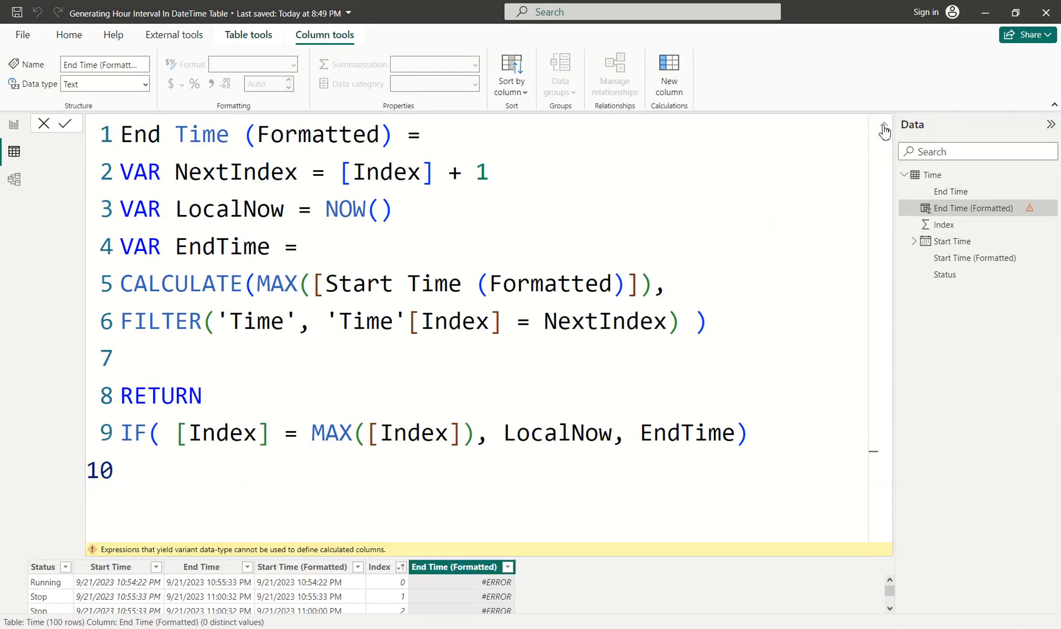
left_click(884, 129)
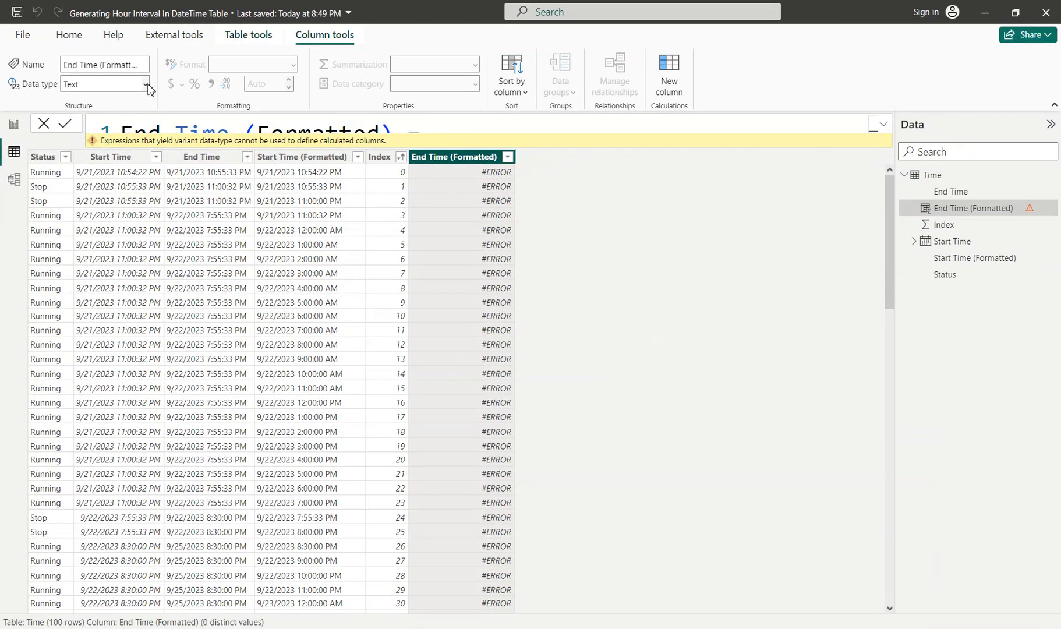
left_click(292, 169)
left_click(97, 165)
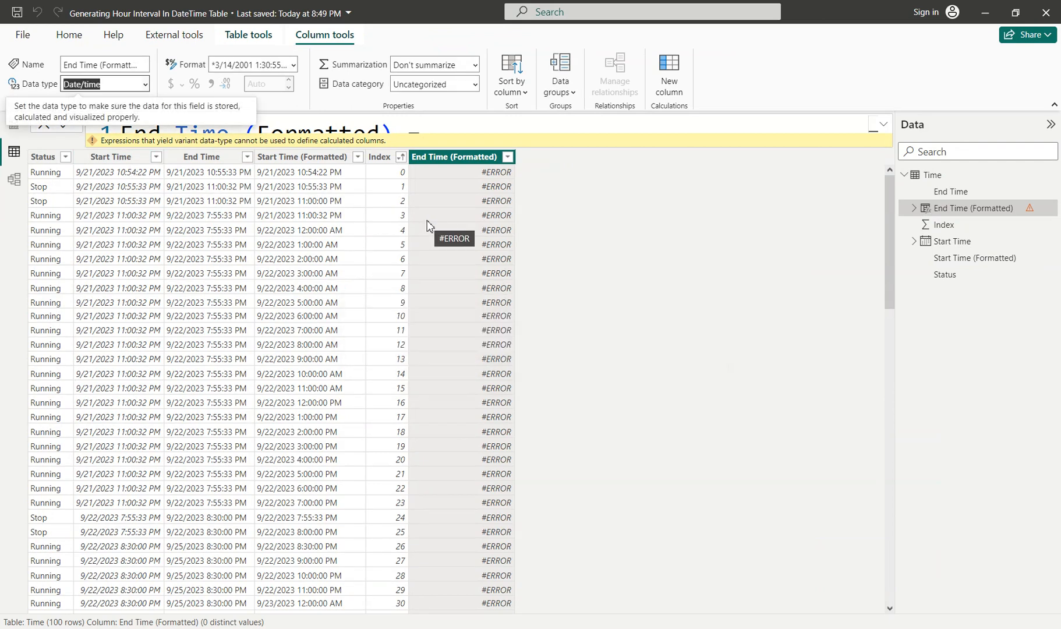
- Examine which column the EndTime variable's CALCULATE expression takes its values from in the full formula
left_click(884, 124)
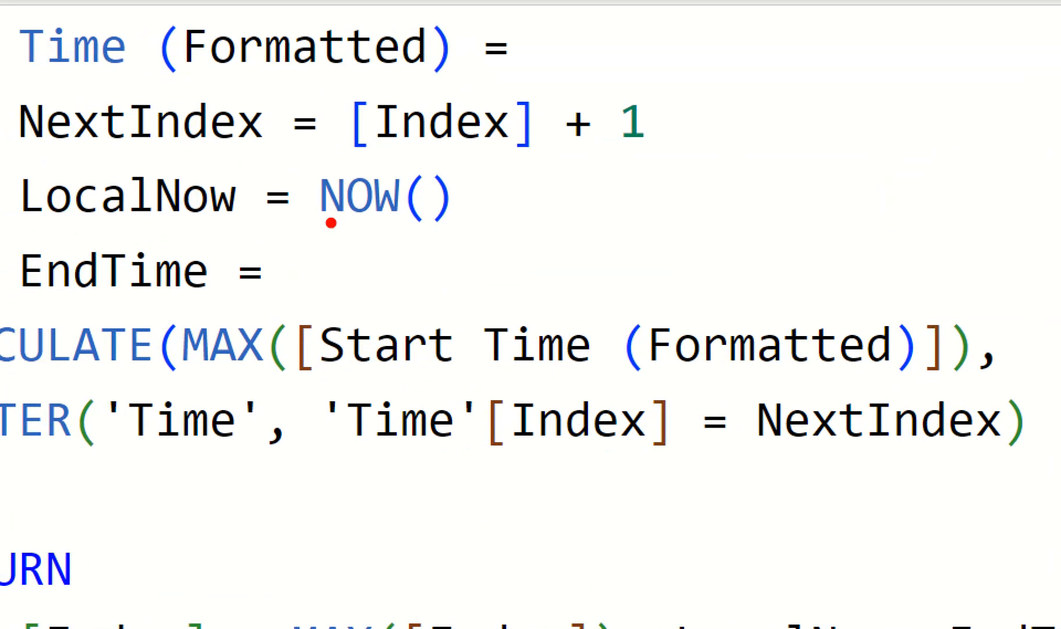
left_click_drag(726, 281, 728, 268)
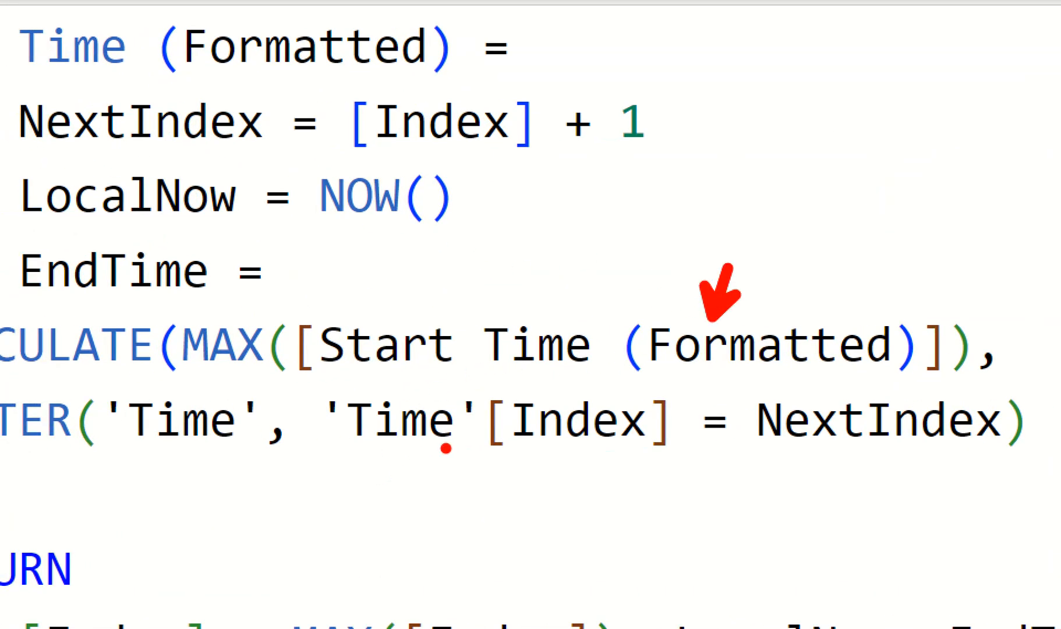
left_click_drag(473, 443, 473, 505)
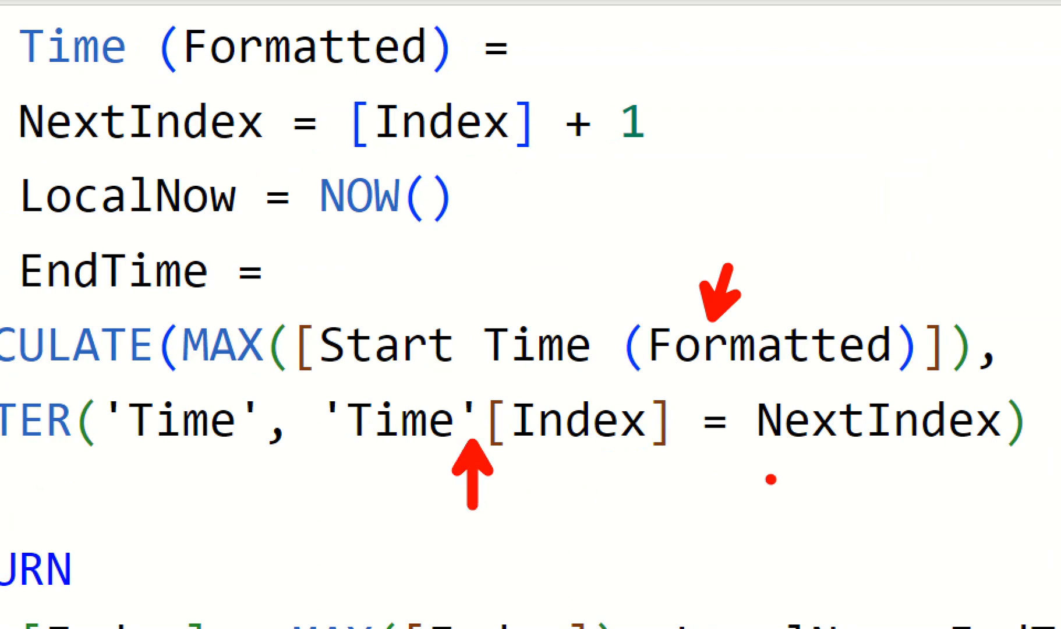
key("ctrl+z")
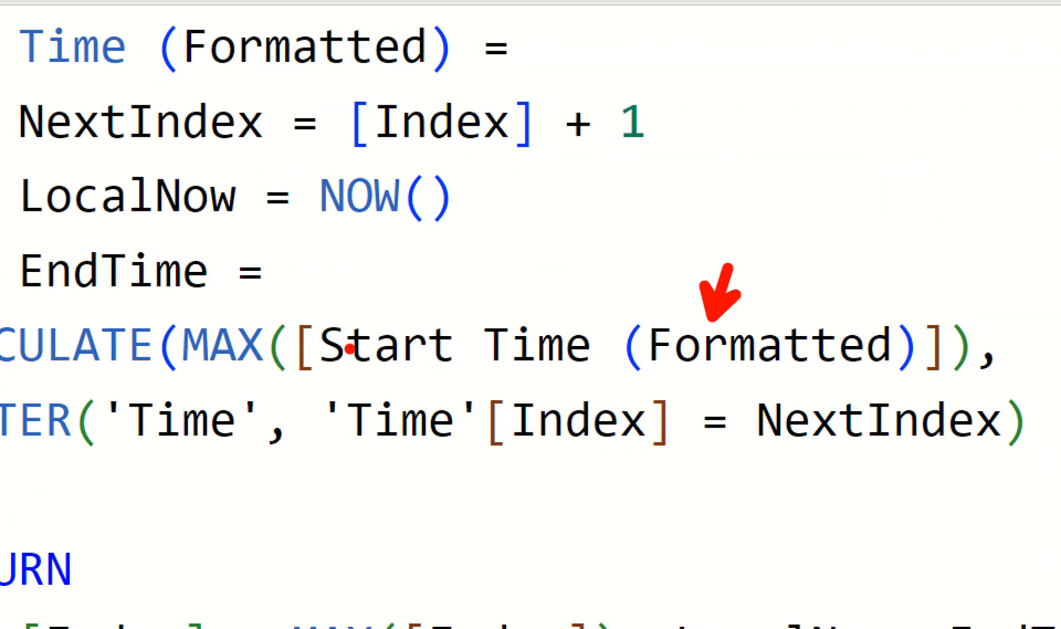
key("Escape")
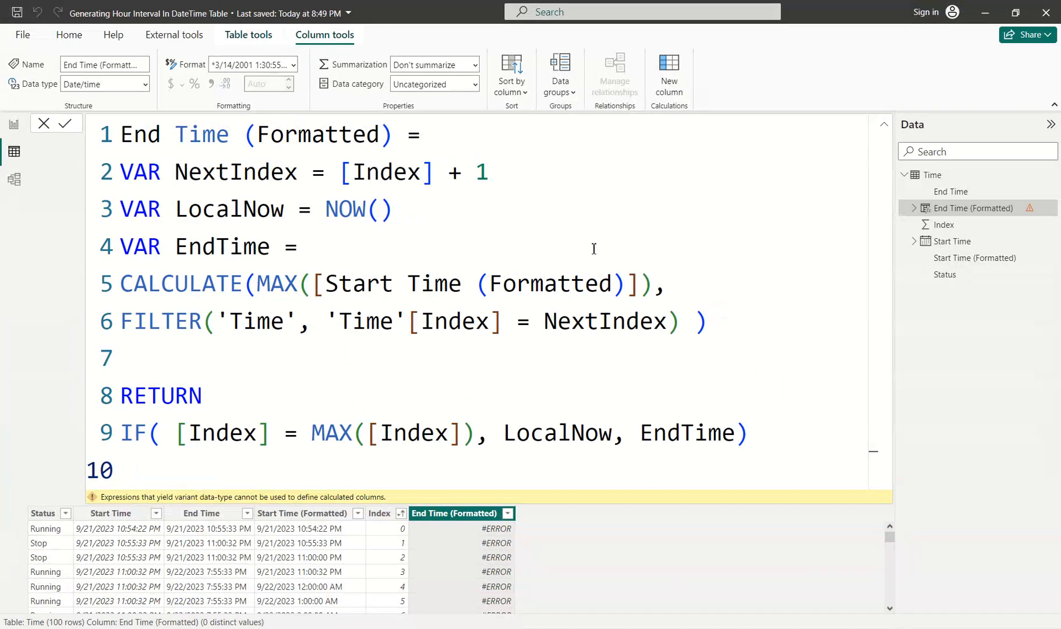
left_click(883, 125)
- Change the Start Time (Formatted) column's data type from Text to Date/time and accept the data type change
left_click(307, 168)
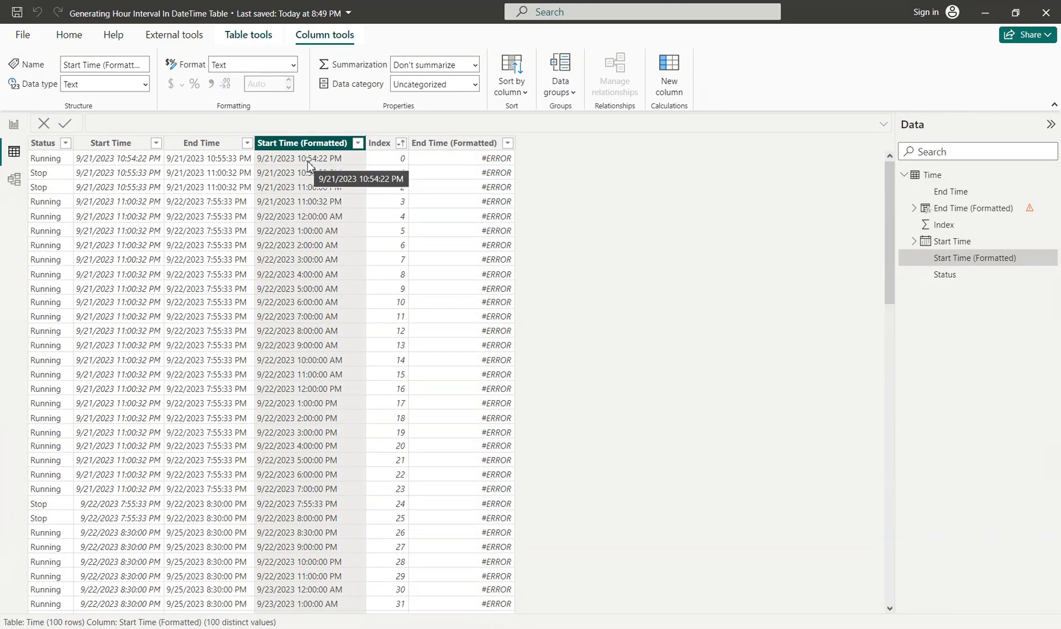
key("ctrl+1")
left_click(45, 84)
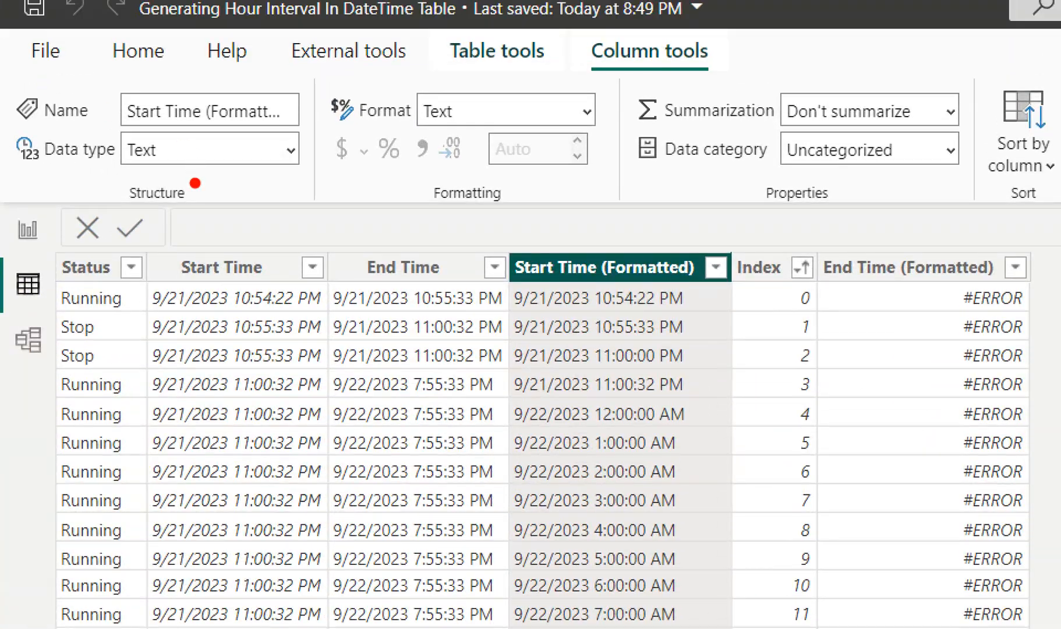
left_click_drag(189, 168, 197, 225)
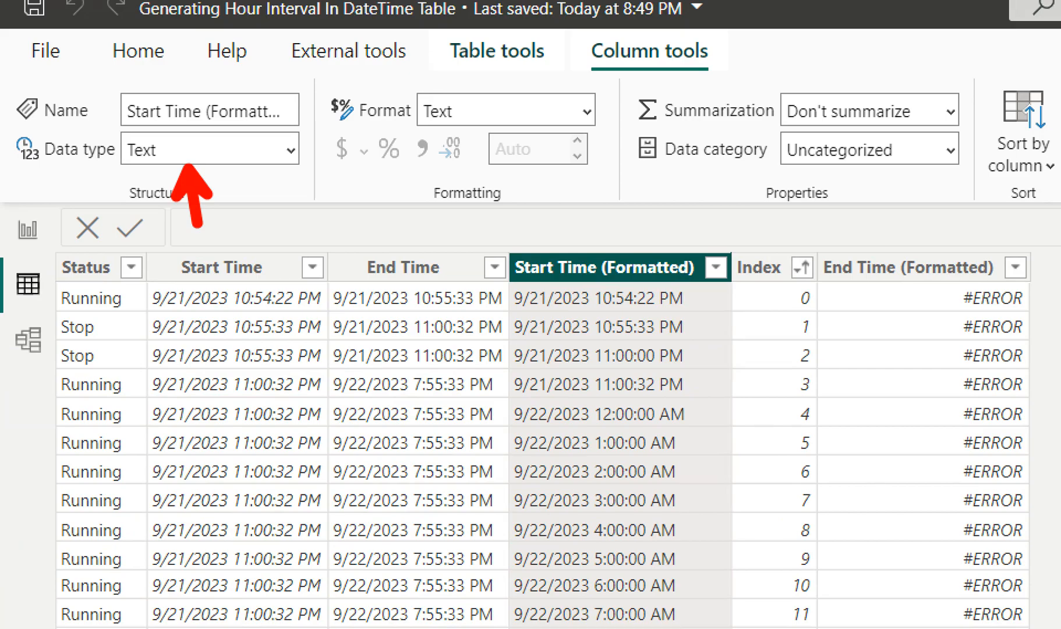
key("Escape")
left_click(146, 85)
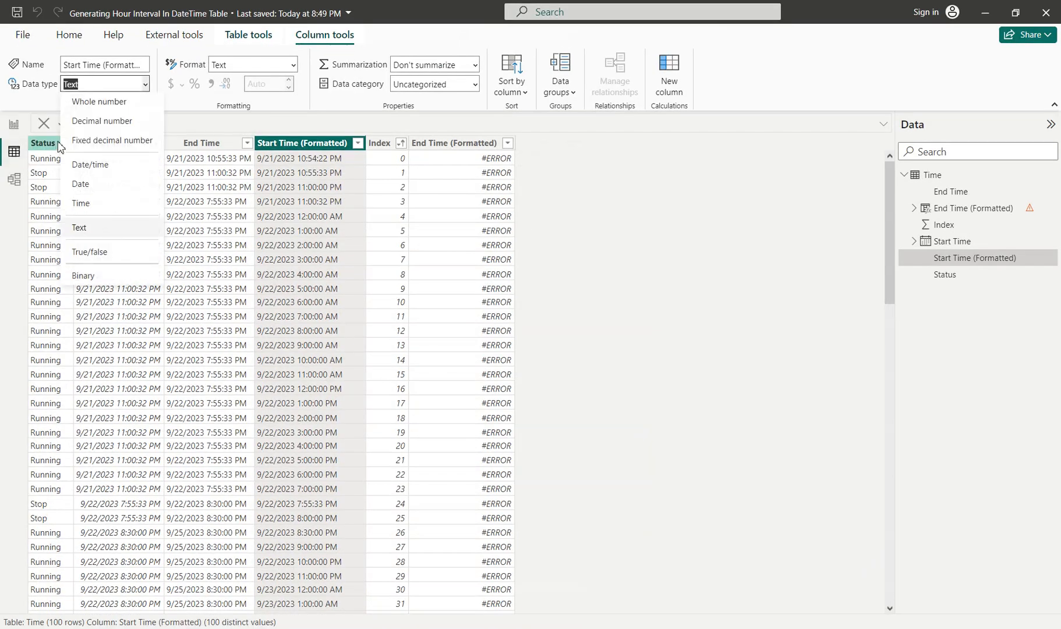
left_click(81, 164)
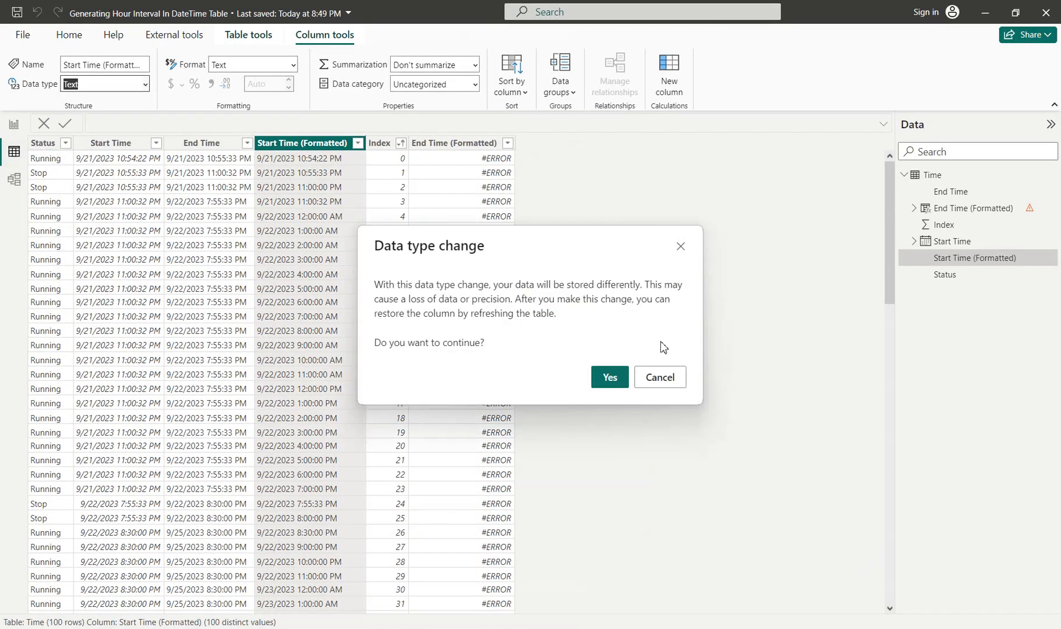
left_click(609, 377)
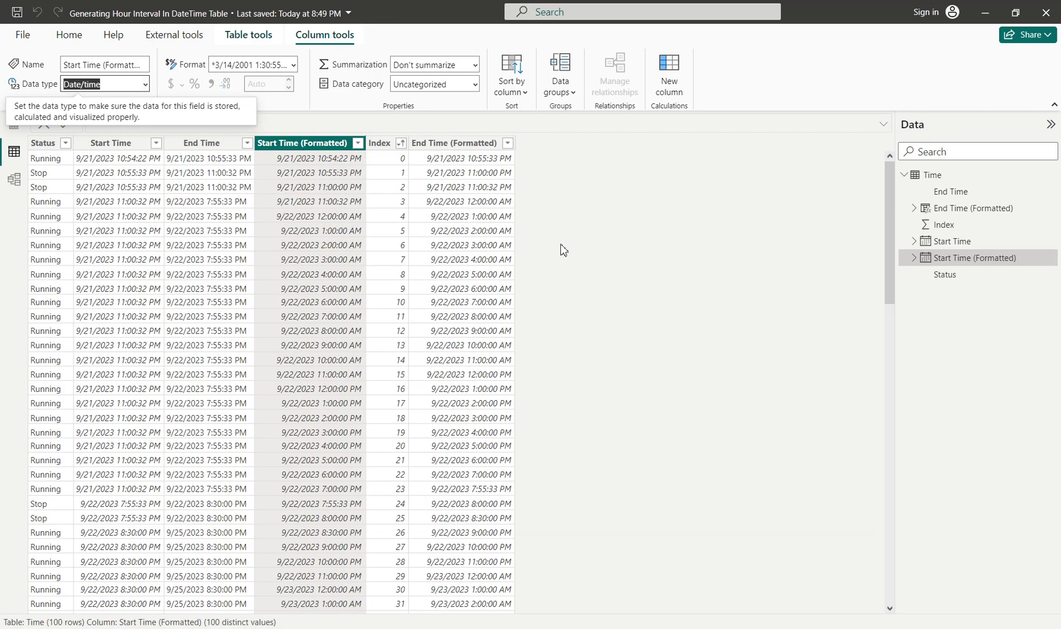
- Add a new calculated column named Duration (Min) and begin a second line for its expression
scroll(563, 250, "down", 15)
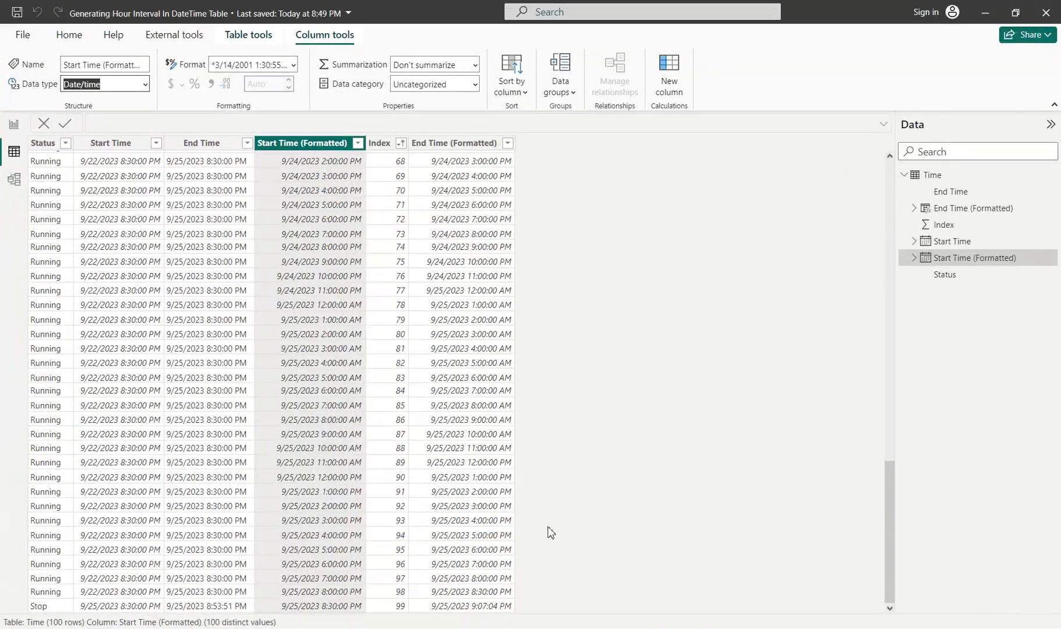
scroll(527, 559, "up", 16)
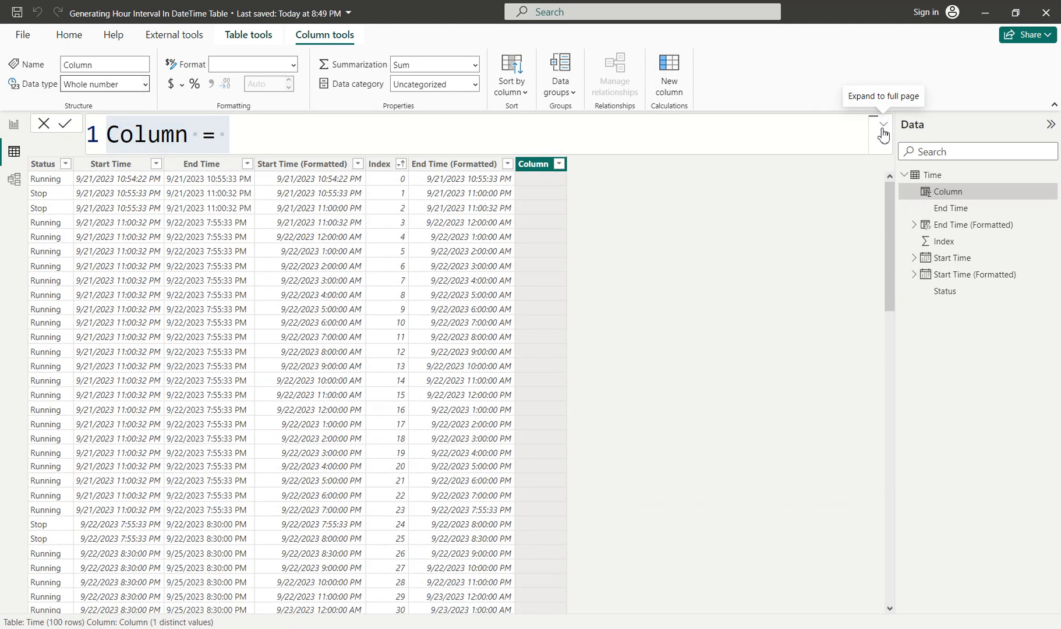
type("D")
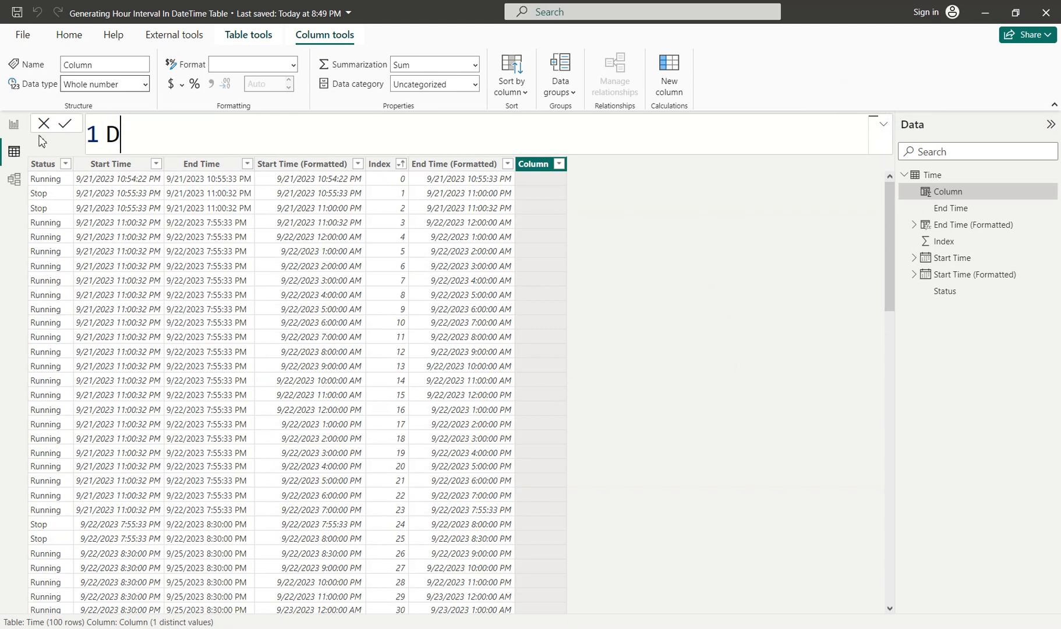
type("uration (min")
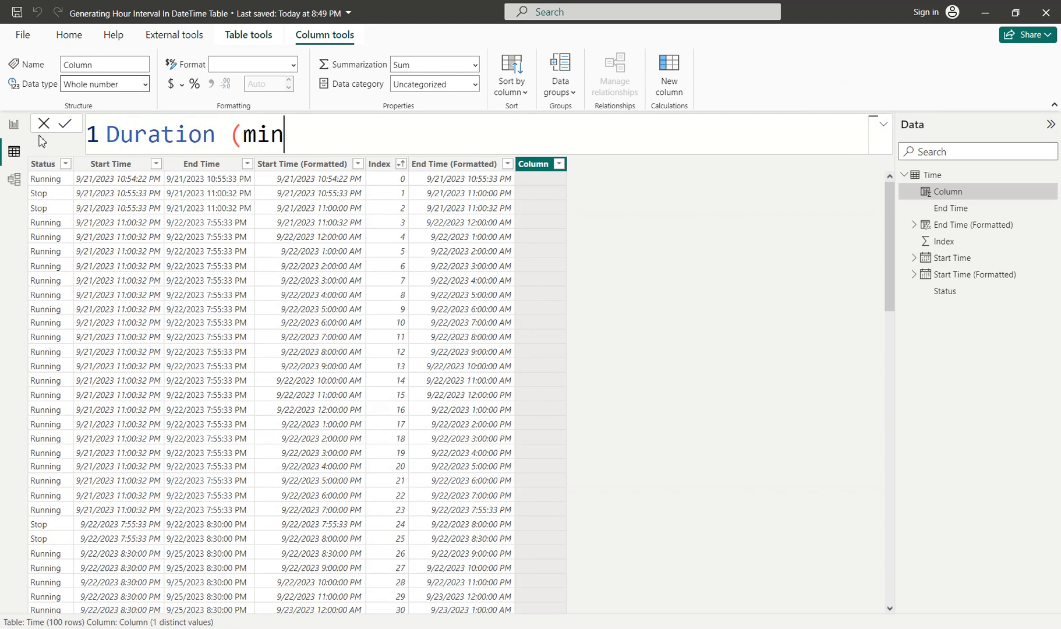
key("BackSpace")
key("BackSpace")
key("BackSpace")
type("Min) =")
key("shift+Return")
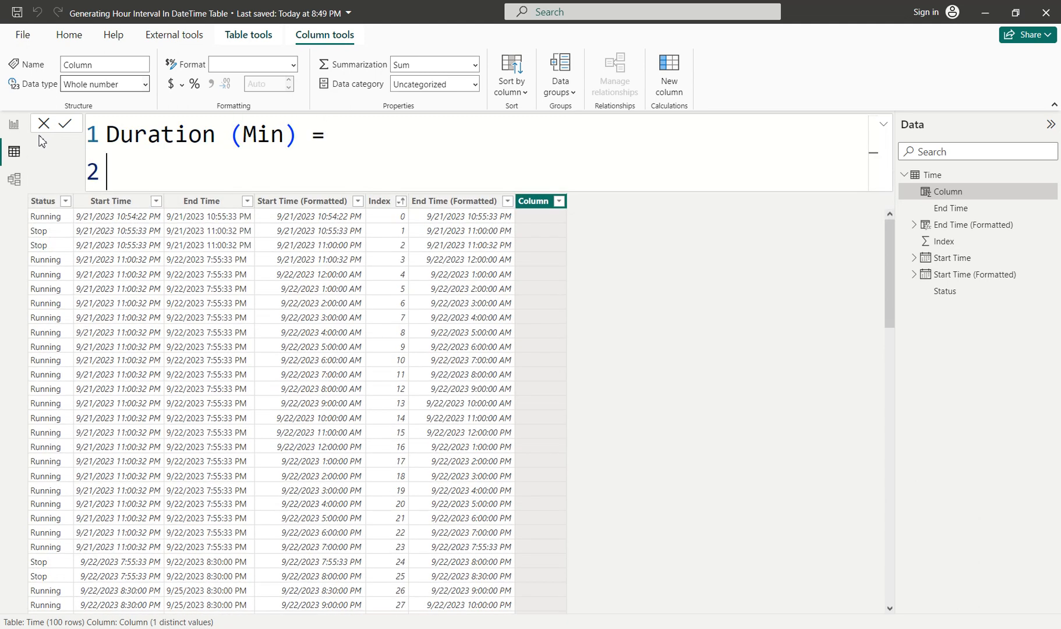
- Enter the Duration (Min) expression as [End Time (Formatted)] - [Start Time (Formatted)]
type("[")
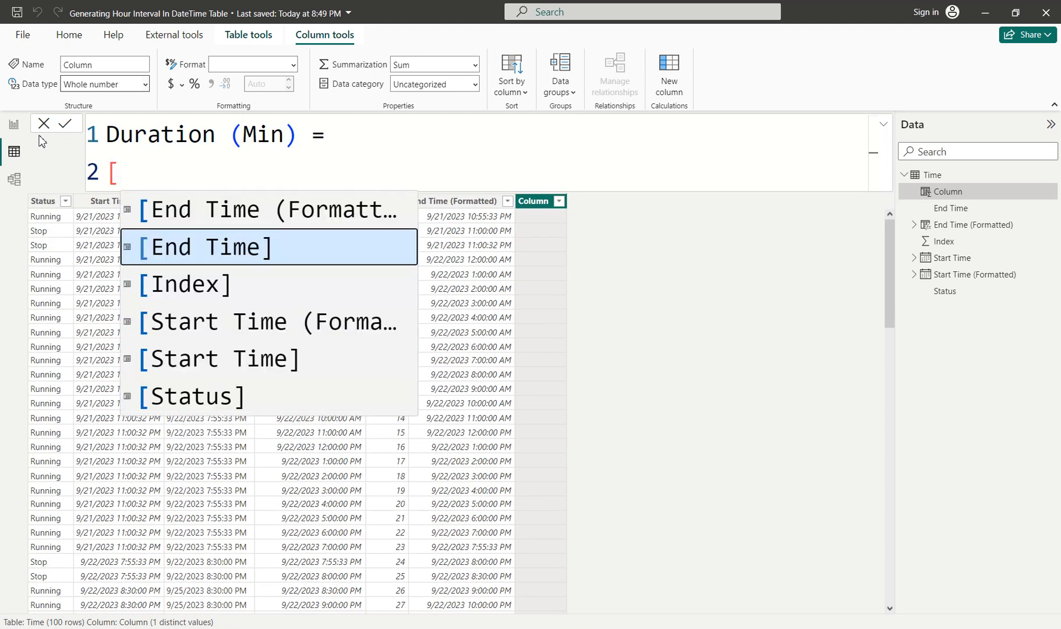
left_click(322, 215)
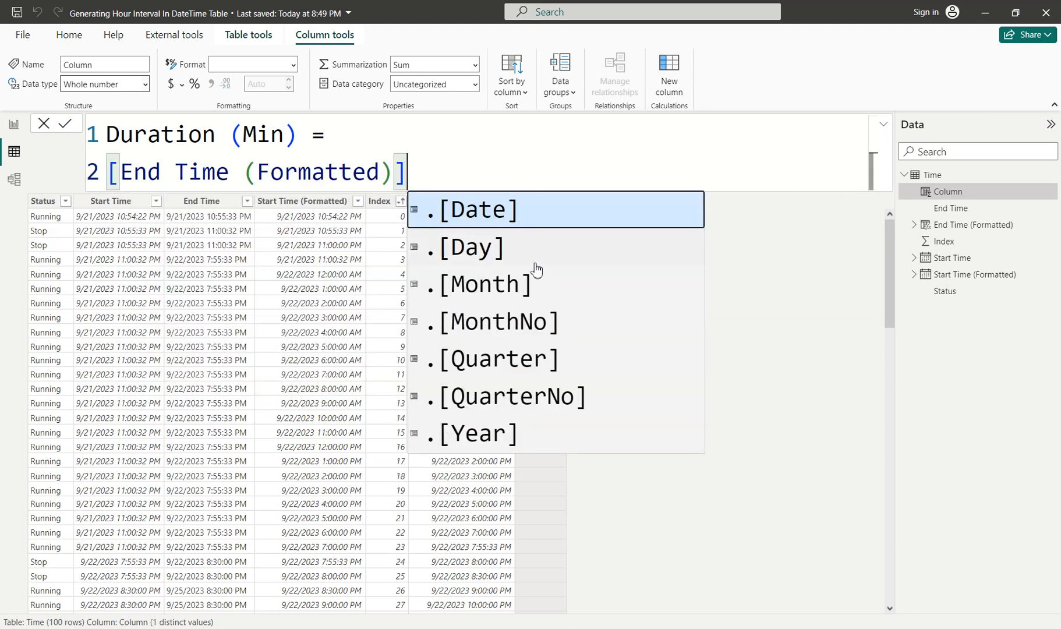
type("-Start")
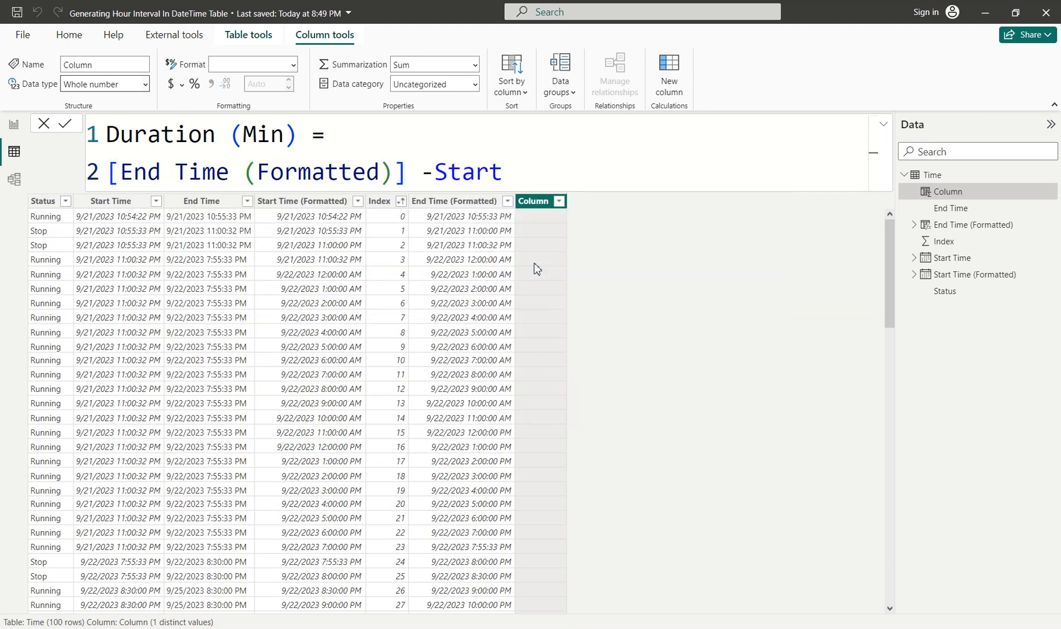
key("BackSpace")
key("BackSpace")
key("BackSpace")
key("BackSpace")
key("BackSpace")
type("[")
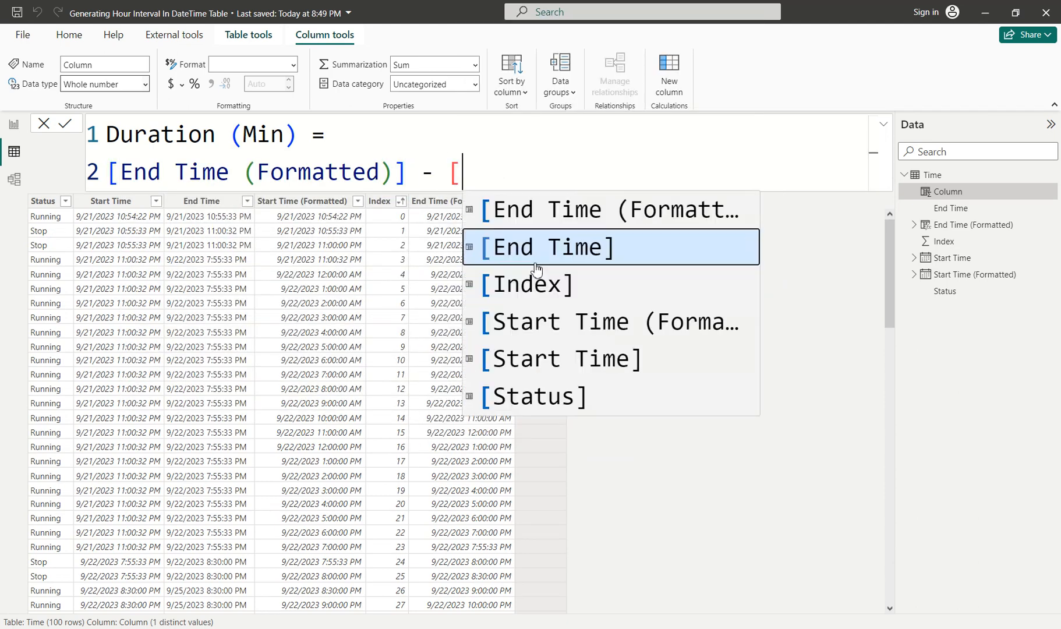
left_click(574, 335)
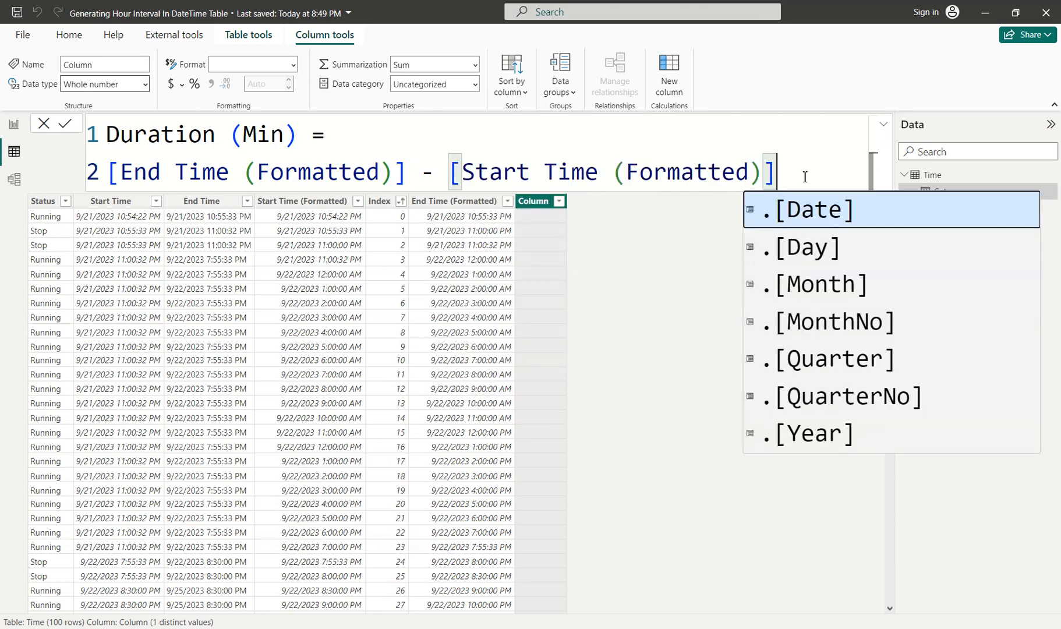
- Commit the Duration (Min) formula without any date-part suffix after [Start Time (Formatted)]
key("Tab")
key("BackSpace")
key("BackSpace")
key("BackSpace")
key("BackSpace")
key("BackSpace")
key("BackSpace")
key("BackSpace")
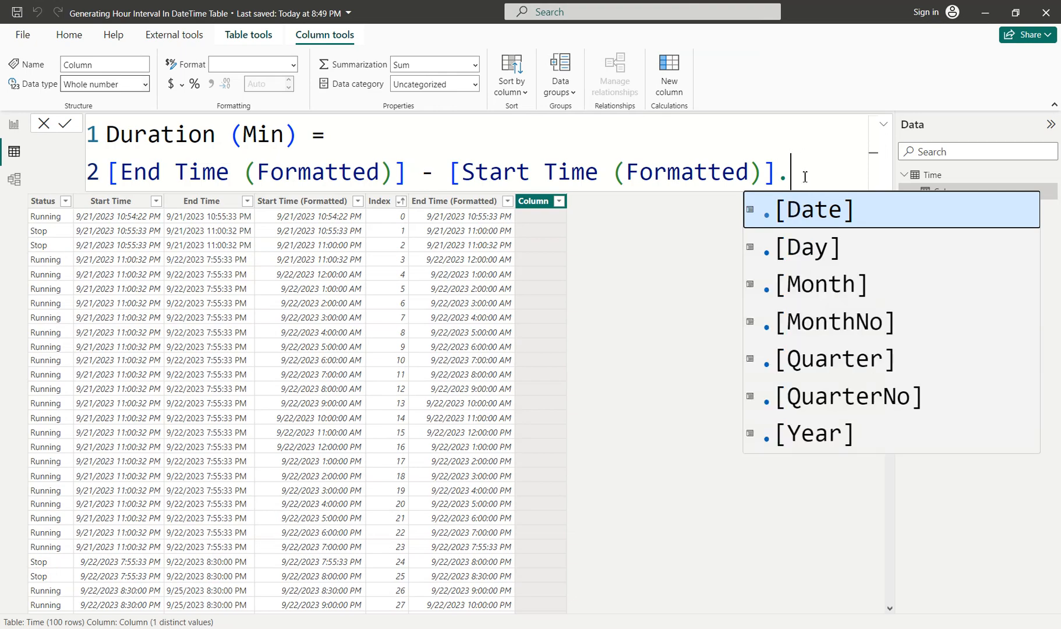
key("Escape")
key("Return")
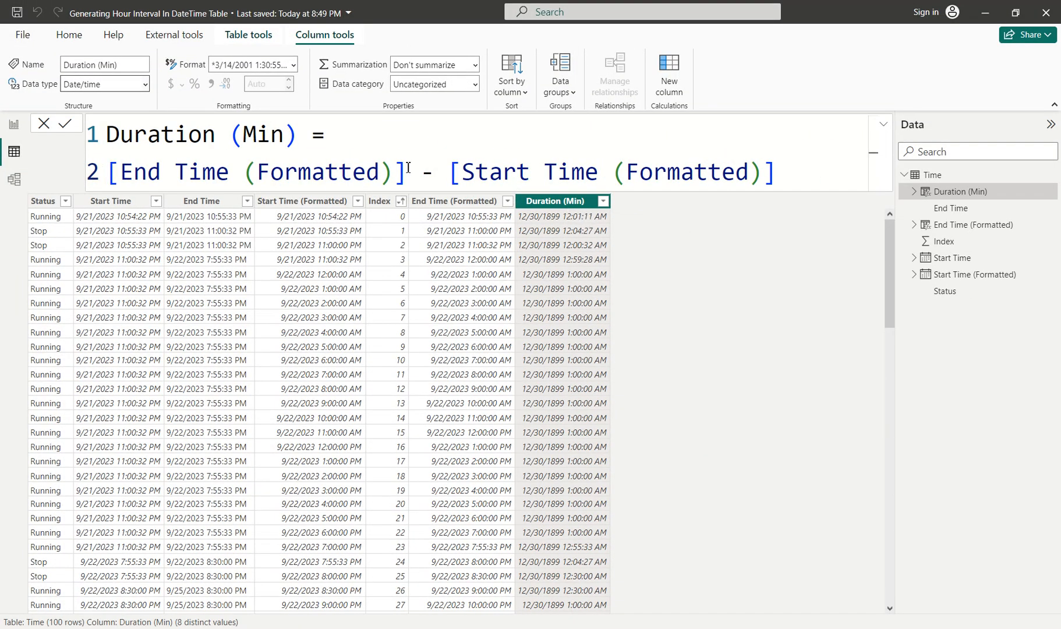
- Set the Duration (Min) column's data type to Decimal number
left_click(145, 84)
left_click(103, 121)
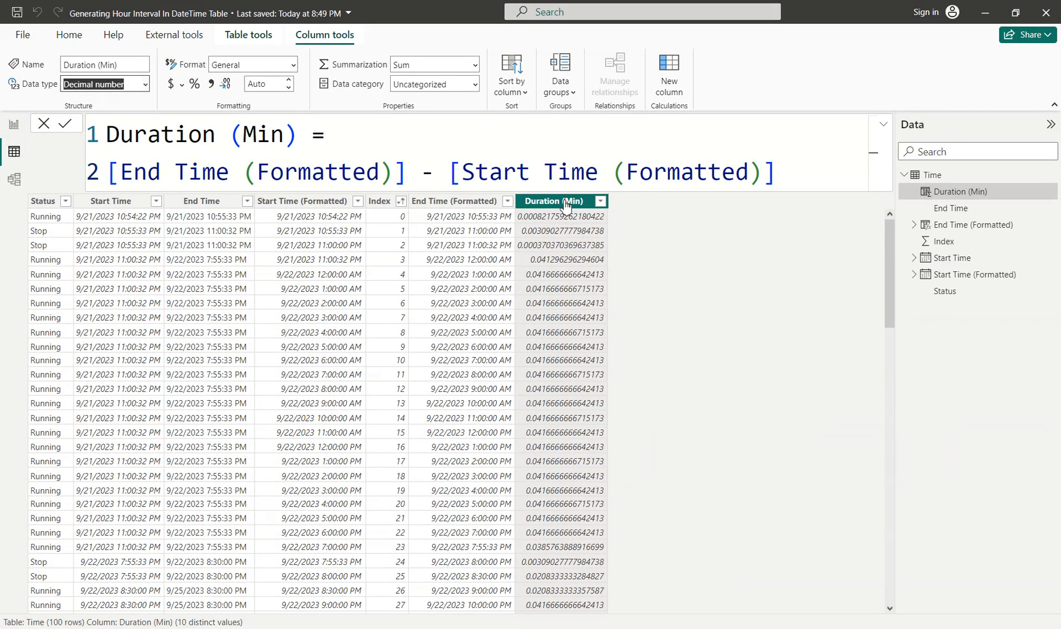
left_click(563, 202)
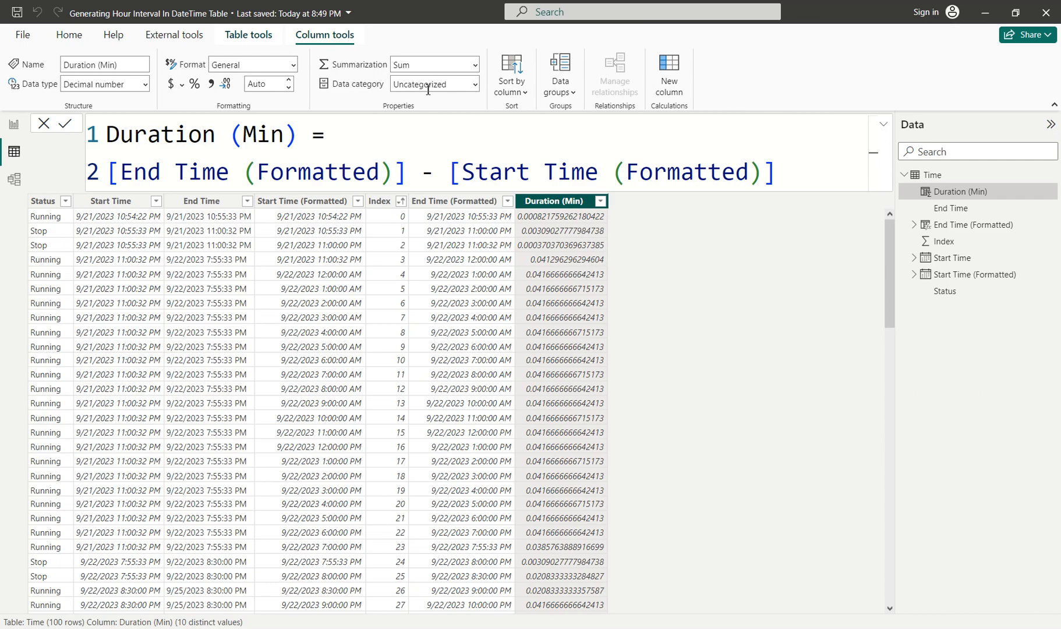
- Format the Duration (Min) column to show two decimal places
left_click(274, 84)
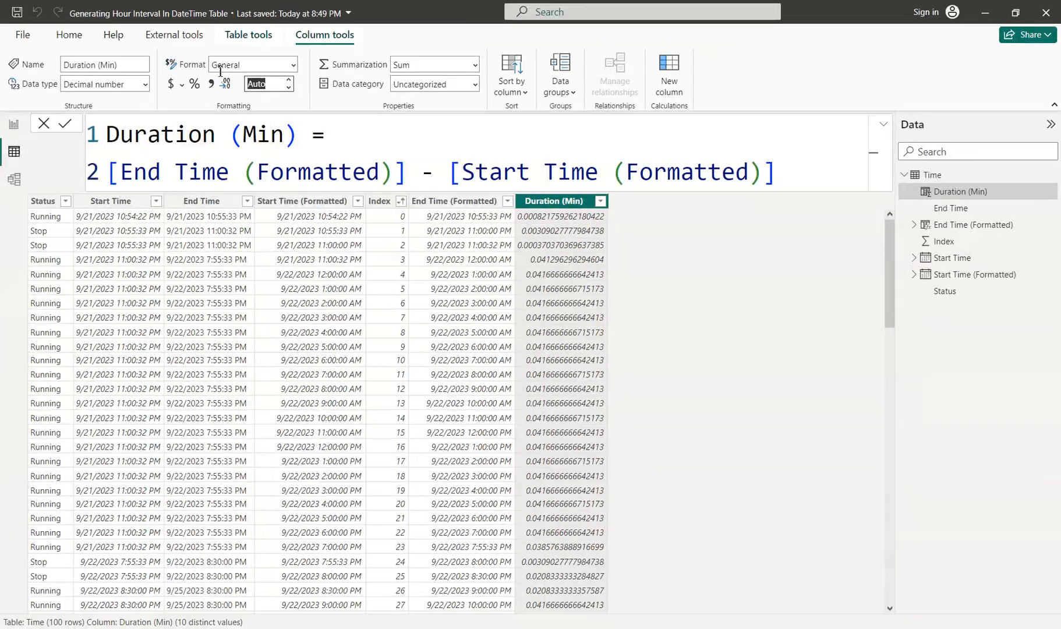
left_click(282, 86)
left_click(612, 235)
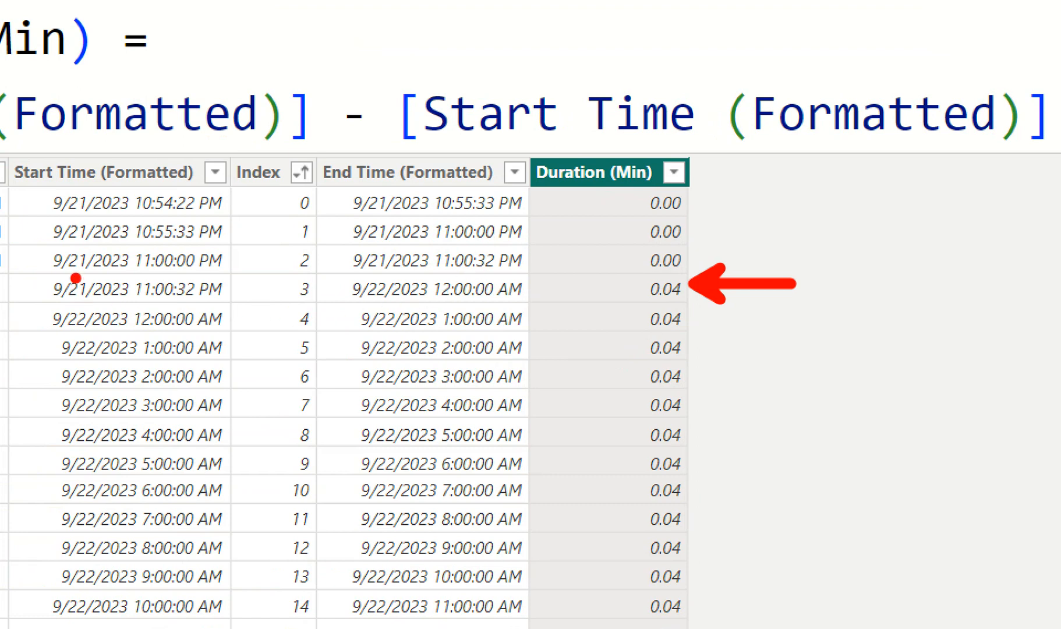
left_click_drag(2, 264, 552, 307)
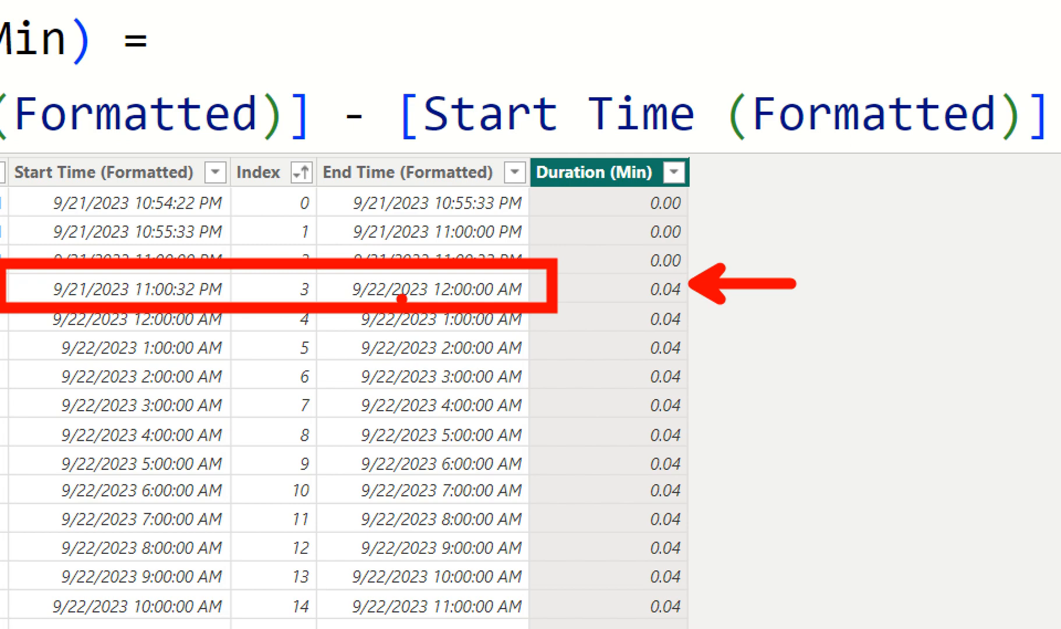
key("Escape")
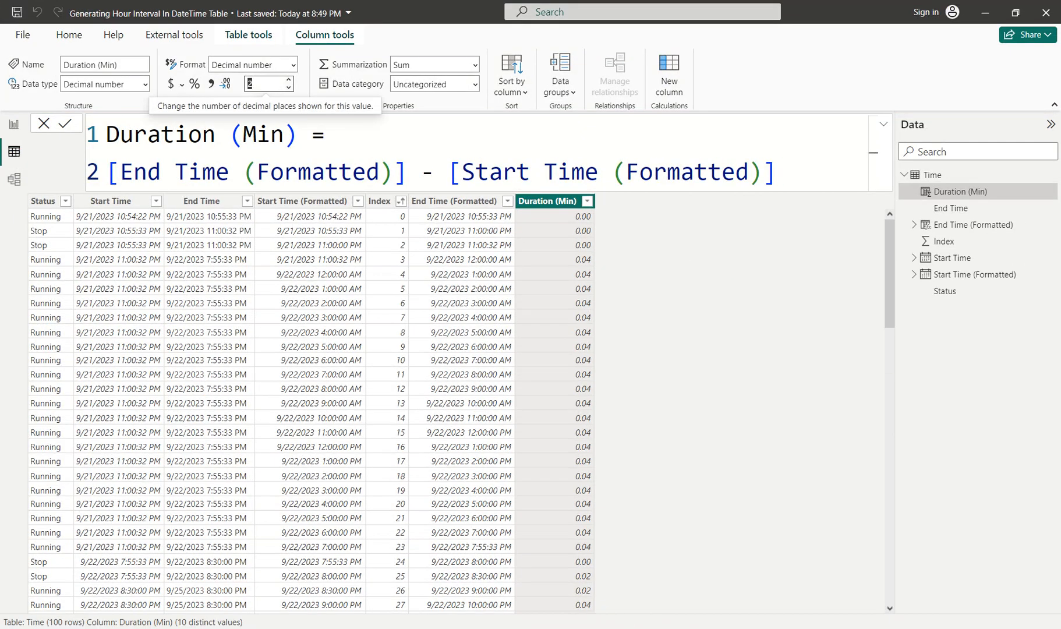
- Switch to Calculator, multiply 0.04 by 24 and the result by 60, and minimize the calculator
left_click(658, 628)
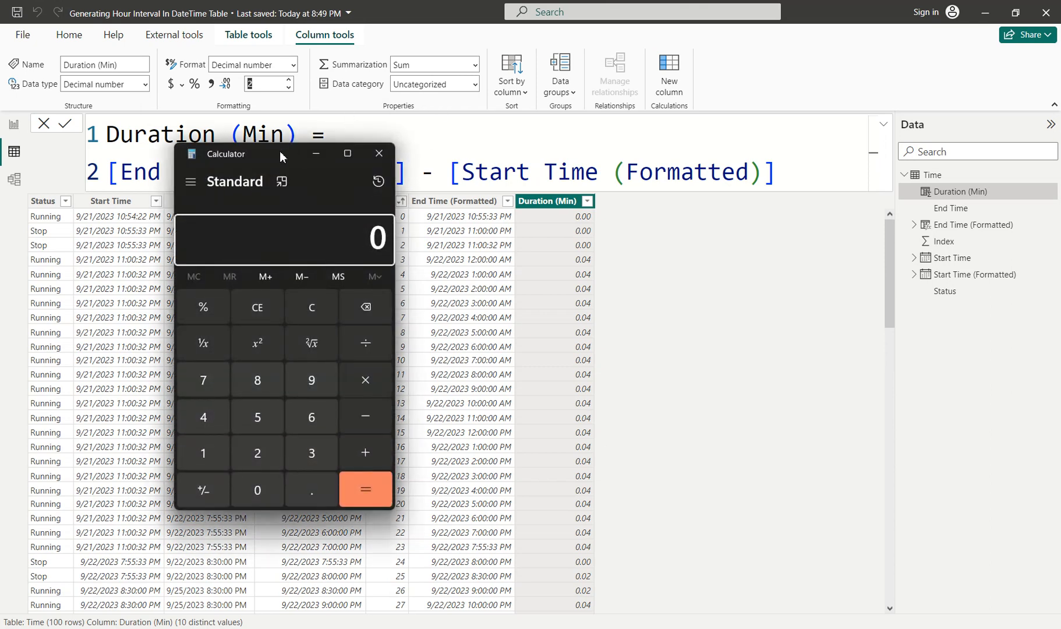
type(".04")
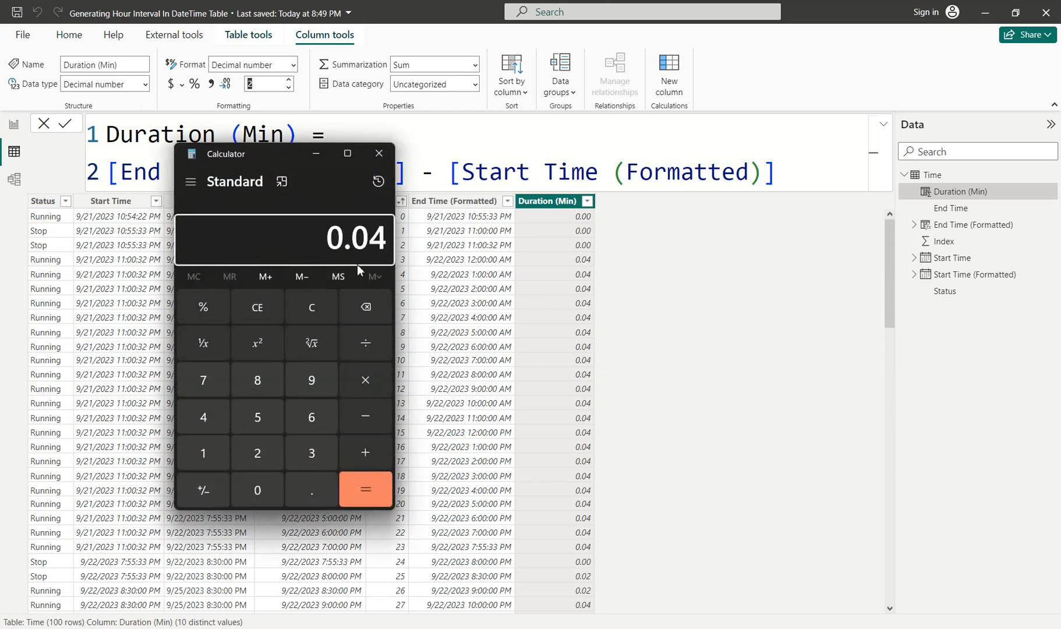
type("*24")
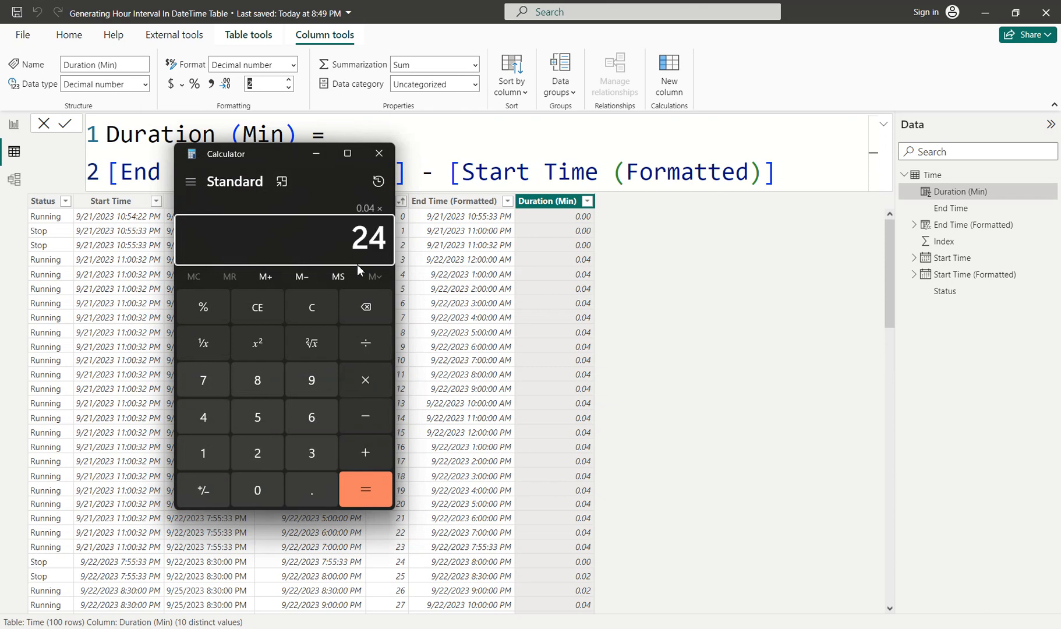
key("Return")
type("*60")
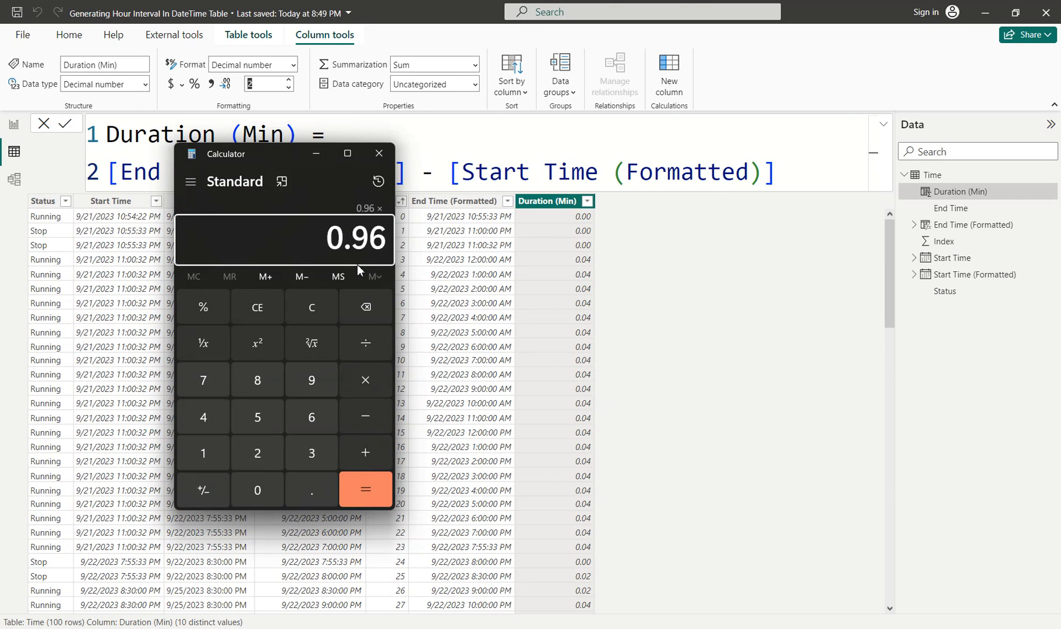
key("Return")
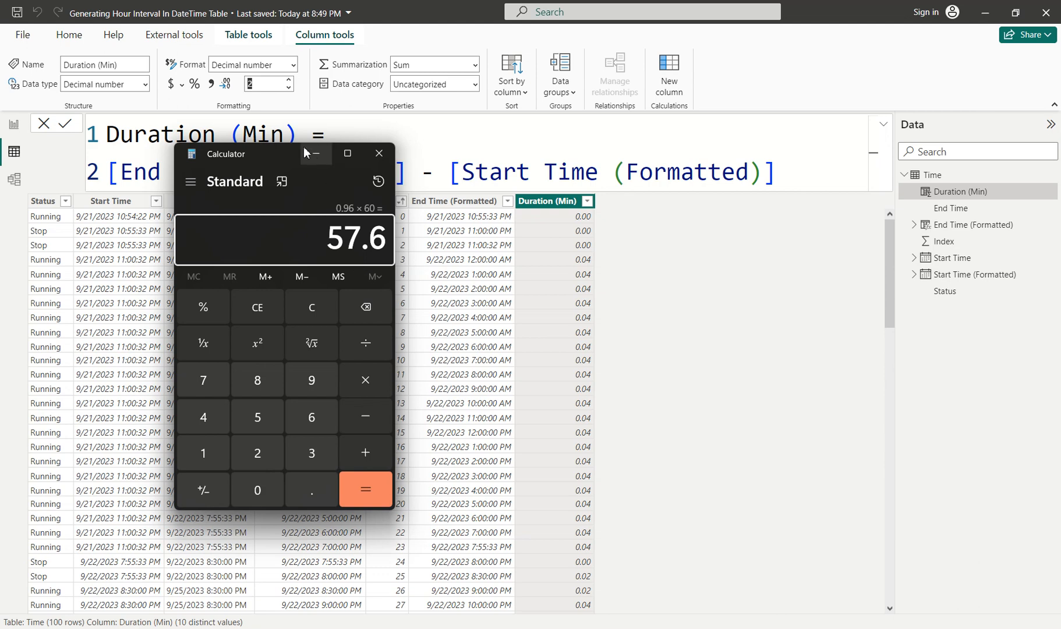
left_click_drag(280, 158, 281, 304)
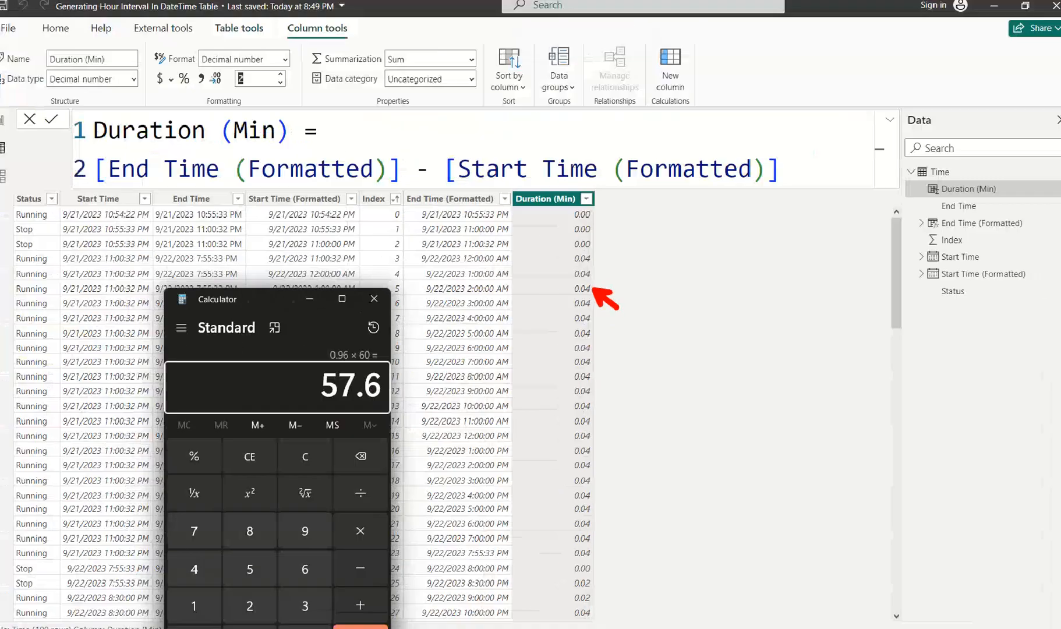
left_click(327, 302)
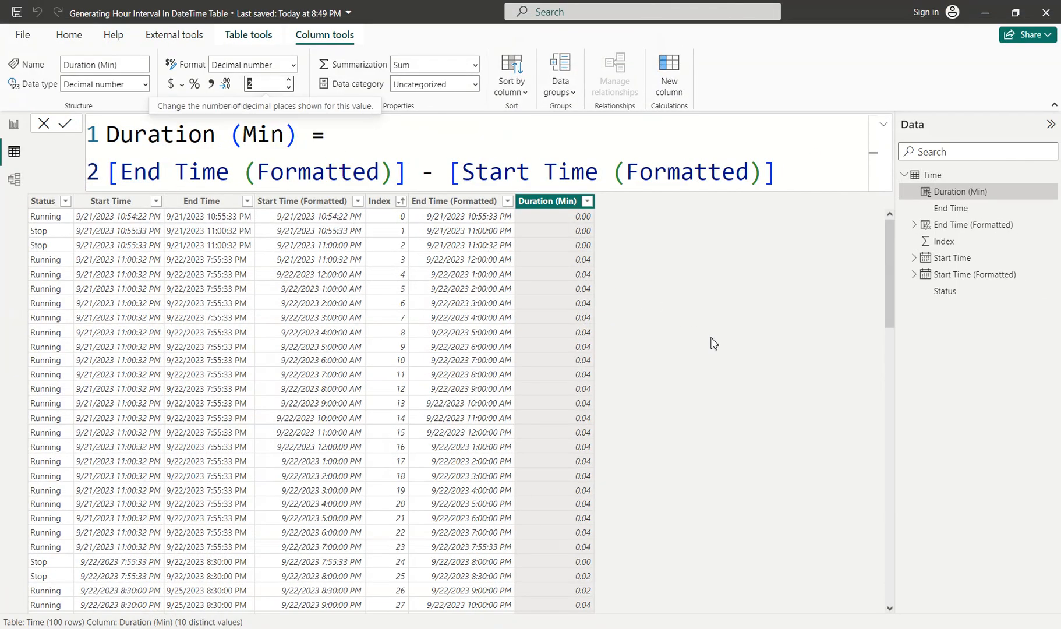
- Review the Duration (Min) values through the last row and place the cursor before [End Time (Formatted)] in the formula
scroll(714, 343, "down", 20)
scroll(714, 344, "down", 4)
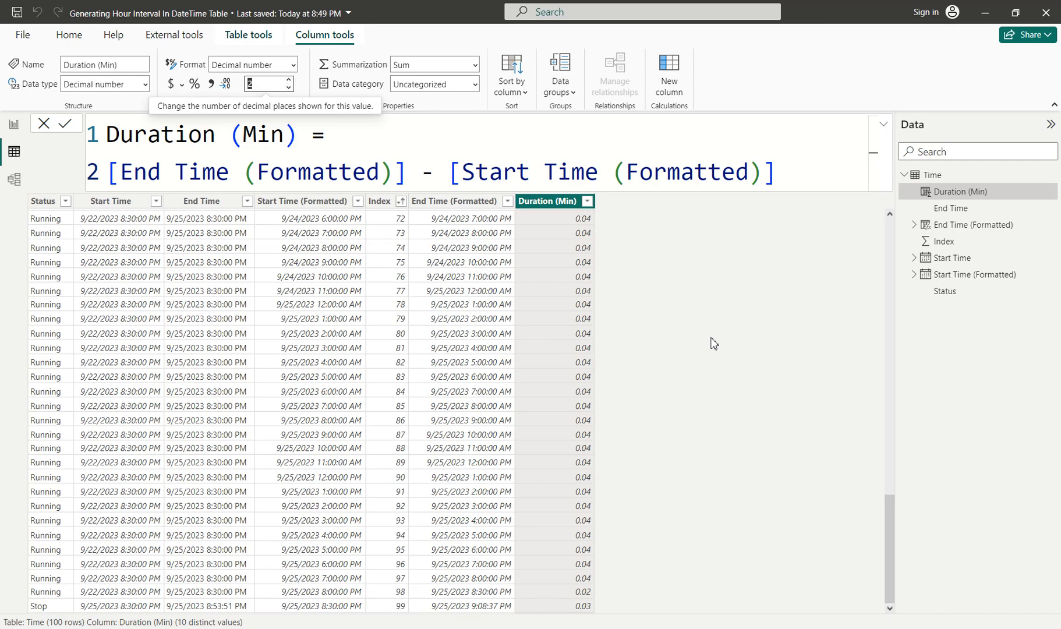
scroll(714, 344, "up", 20)
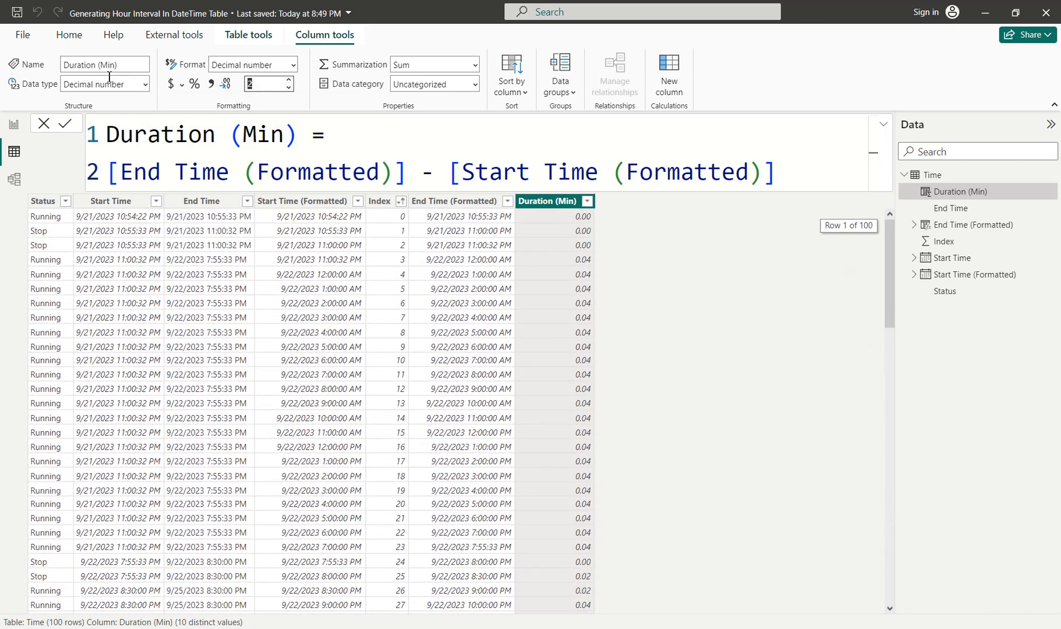
left_click(105, 173)
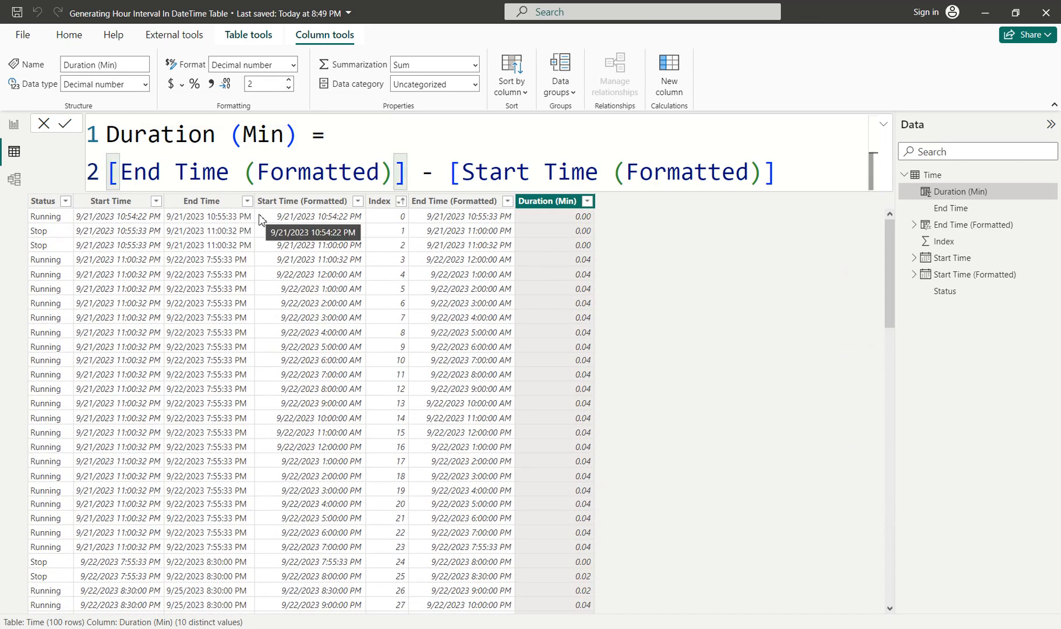
type("(")
key("BackSpace")
type("VAR")
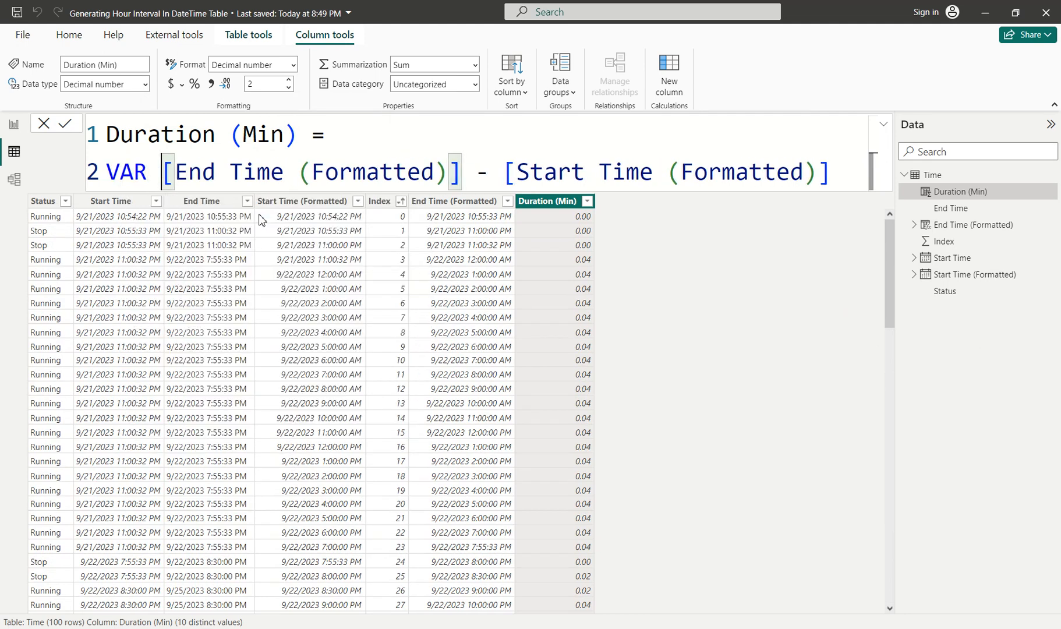
key("BackSpace")
key("BackSpace")
key("BackSpace")
key("BackSpace")
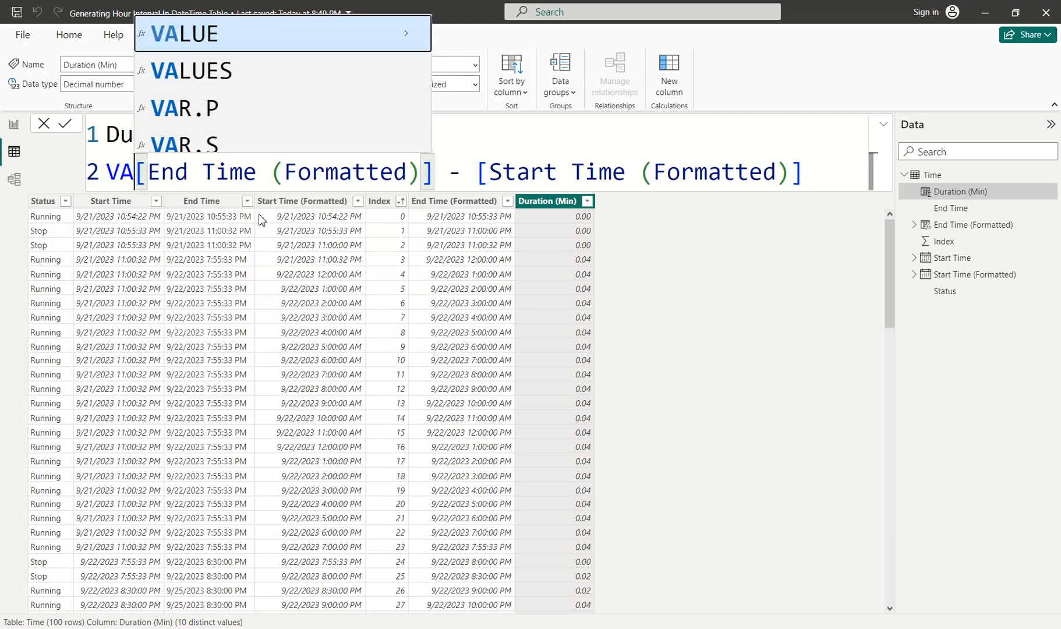
- Wrap the Duration (Min) subtraction in parentheses, multiply it by 24*60, and commit the formula
type("(")
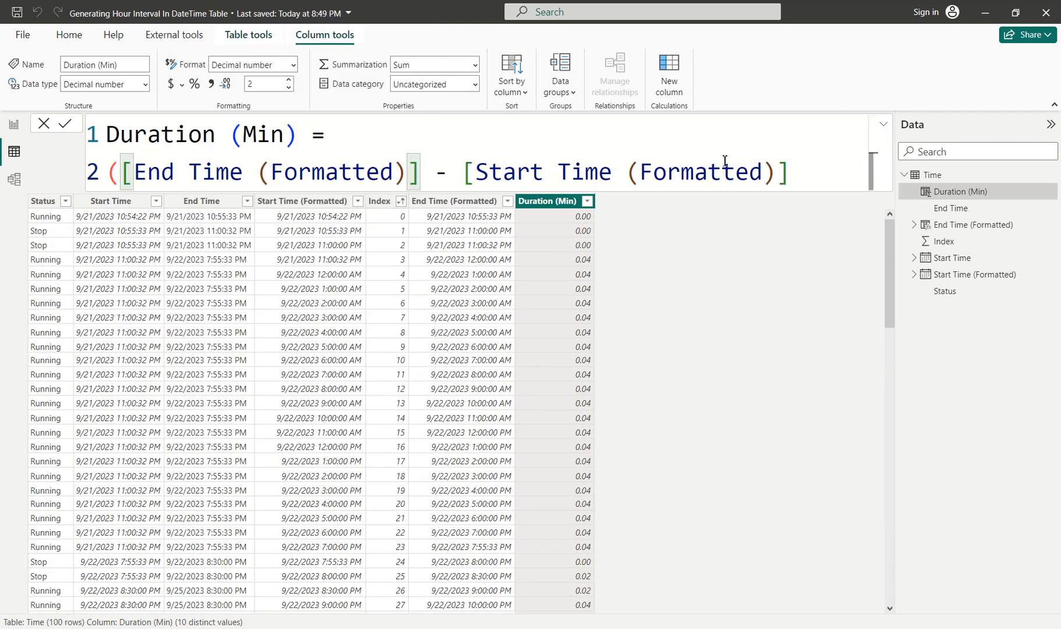
left_click(806, 175)
type(")*")
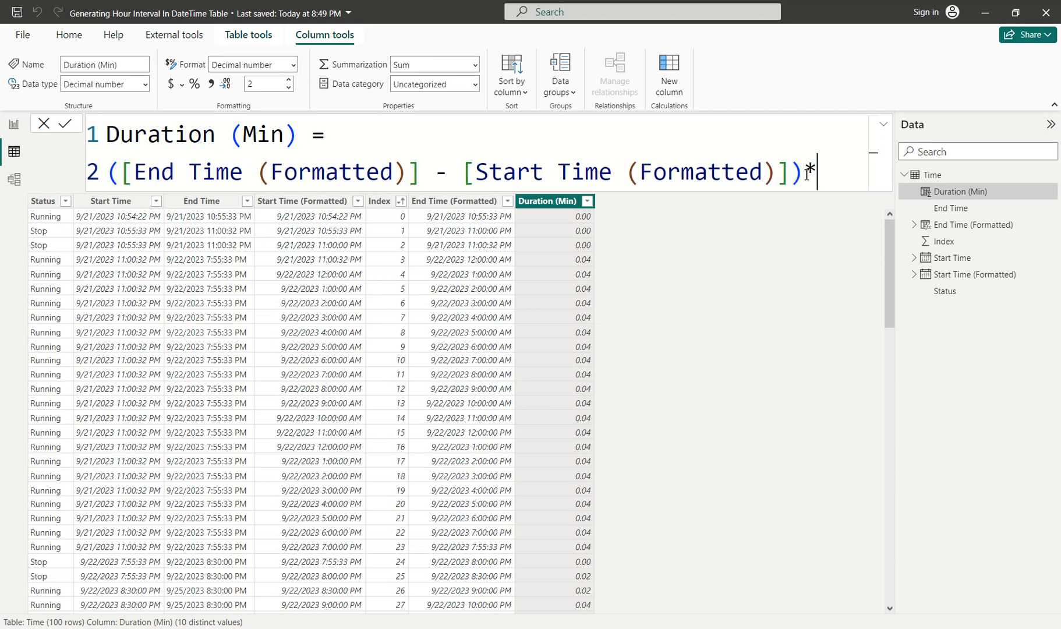
type("24*60")
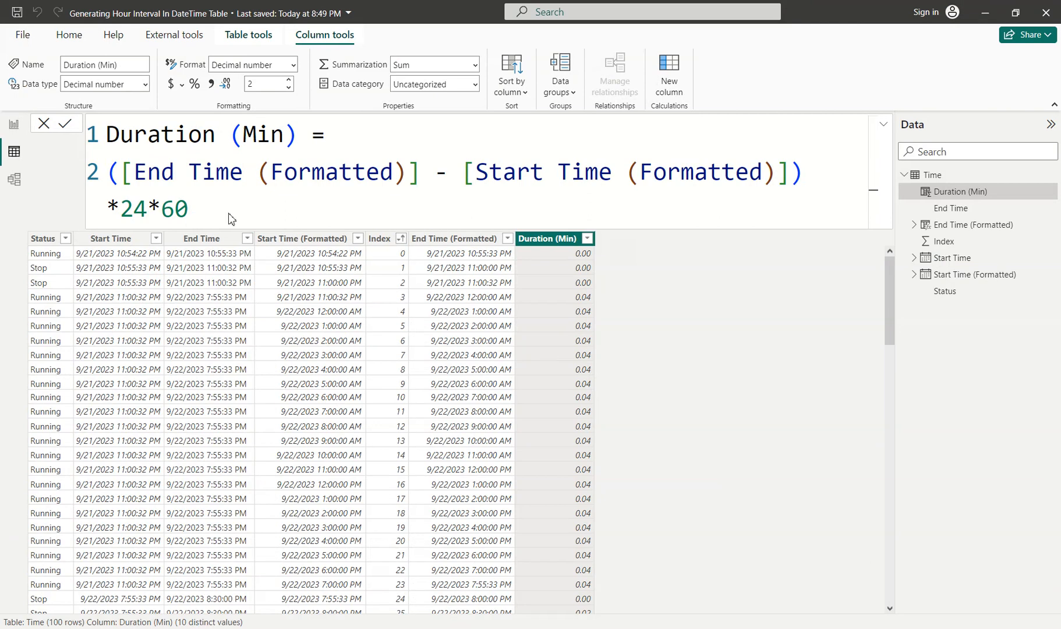
key("Return")
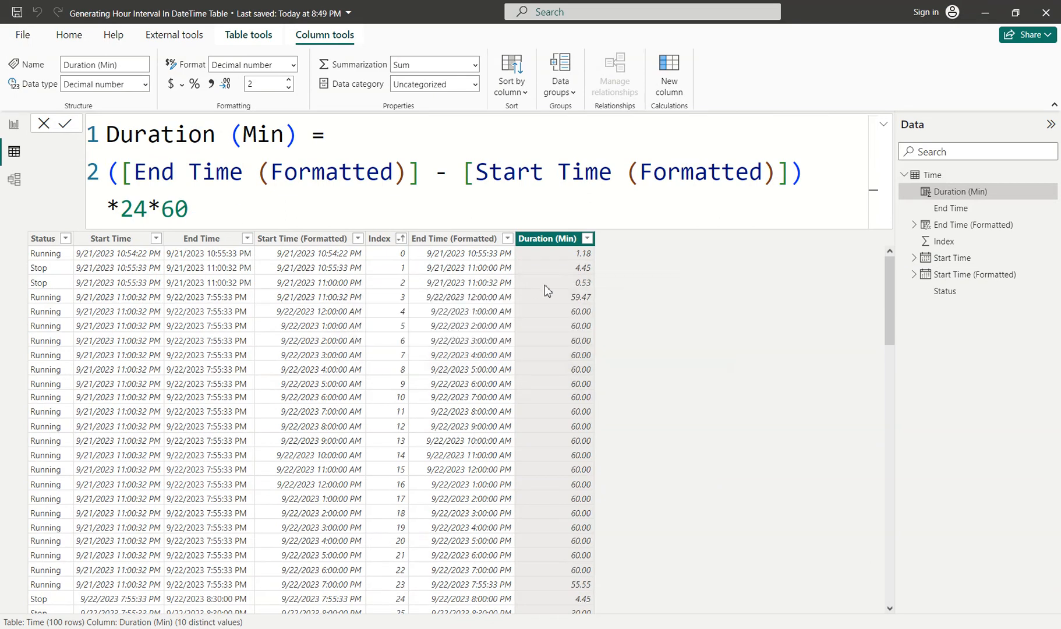
- Collapse the formula bar to a single line so more table rows are shown
left_click(884, 125)
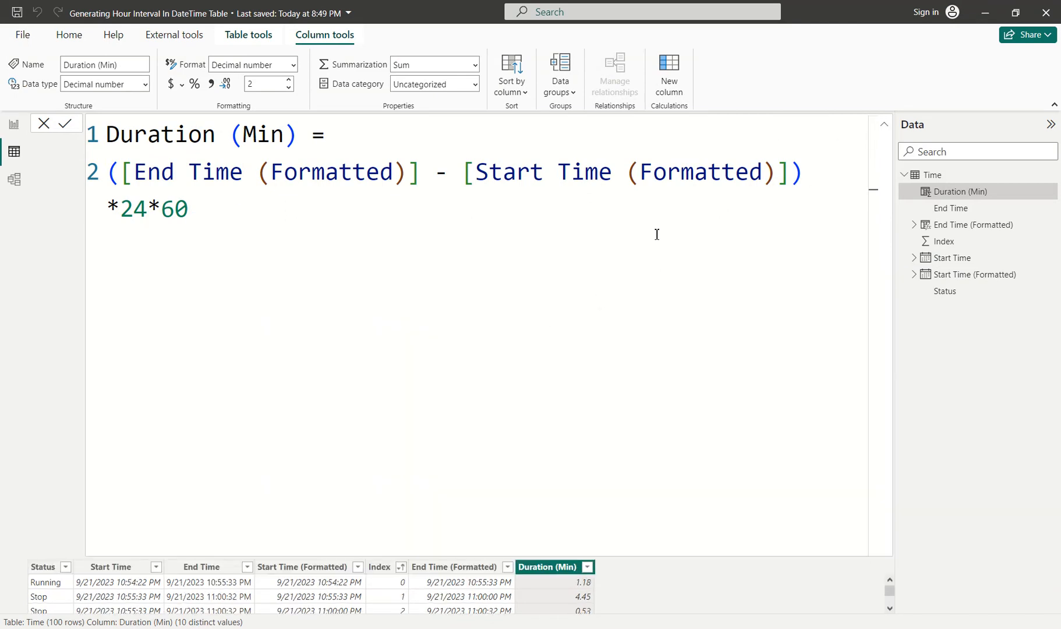
left_click(882, 125)
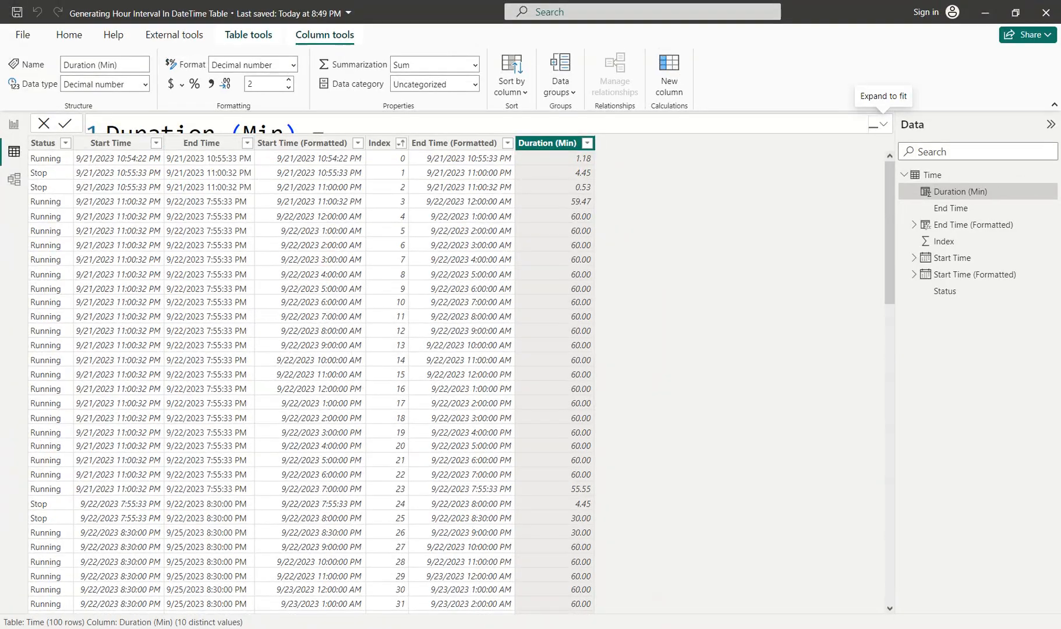
- Switch to Calculator, clear it, multiply 0.18 by 60, and minimize the calculator
key("alt+Tab")
key("Escape")
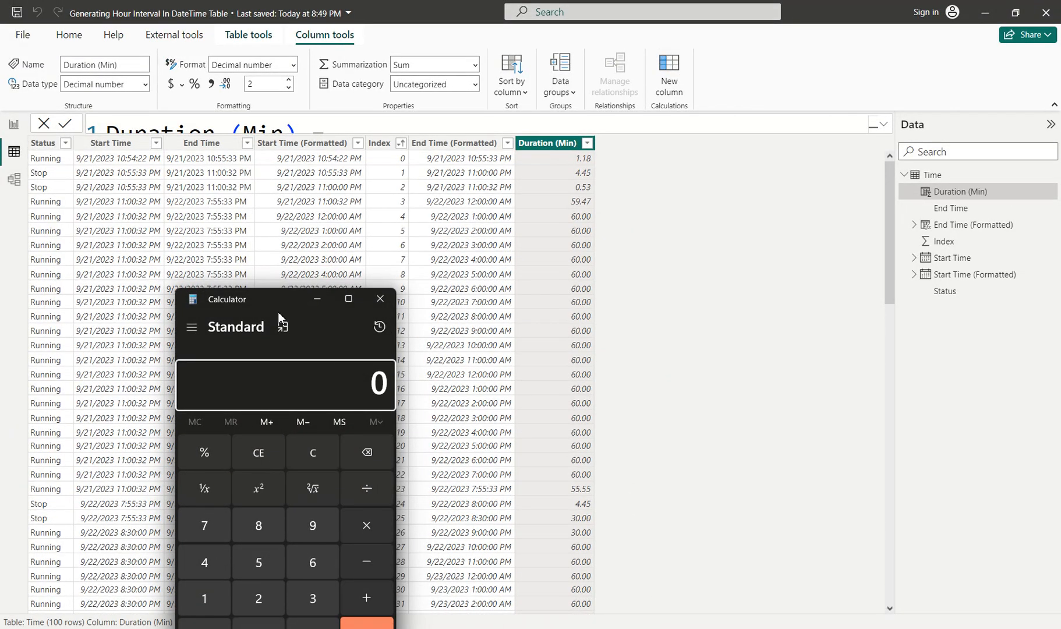
type(".18*60")
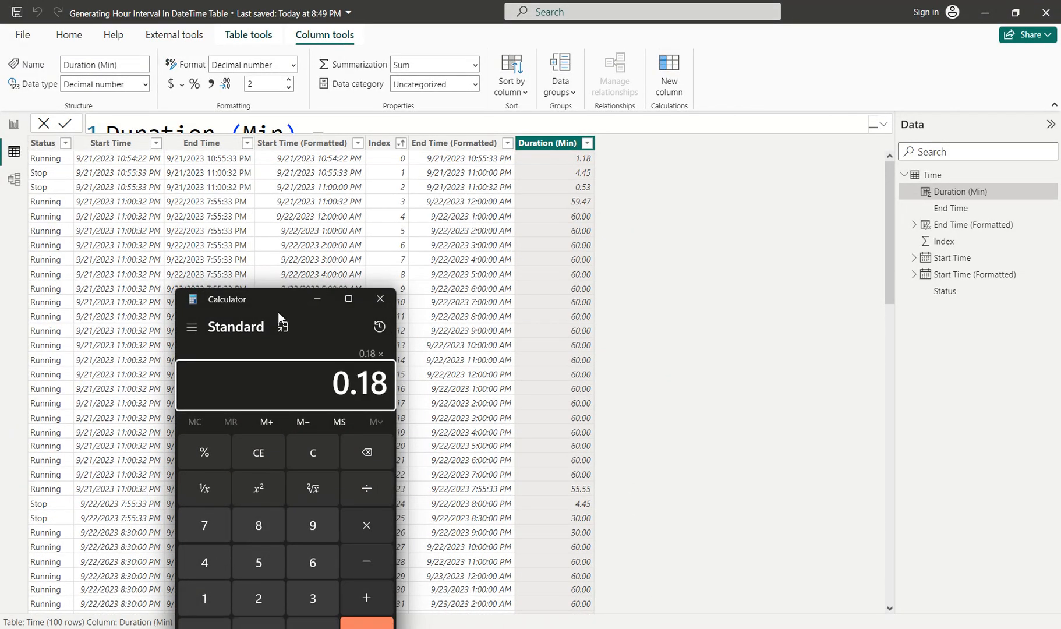
key("Return")
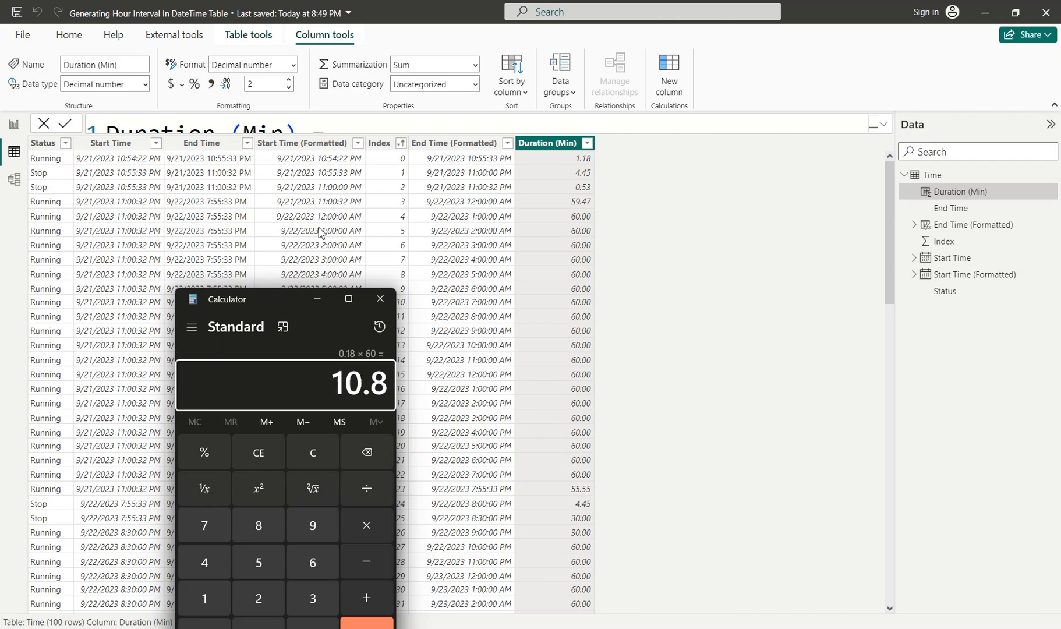
left_click(317, 299)
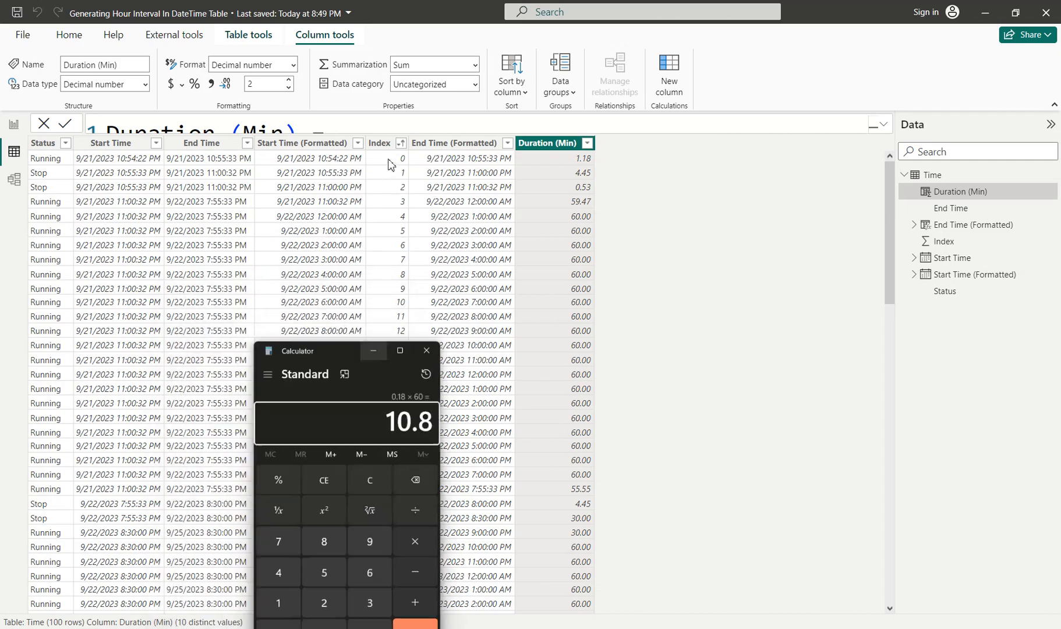
key("ctrl+1")
left_click(389, 160)
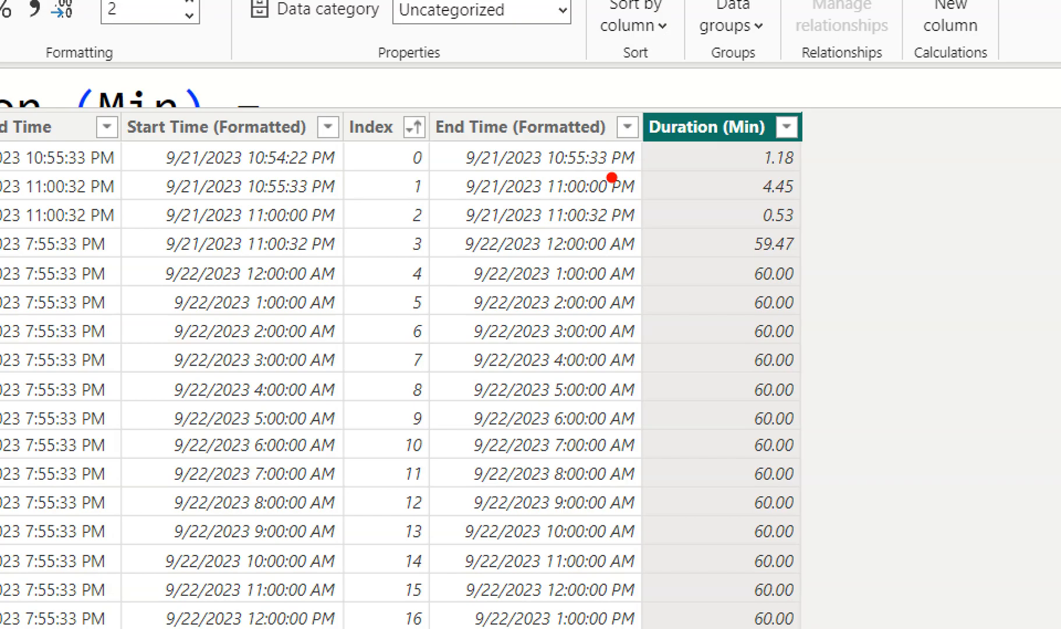
key("Escape")
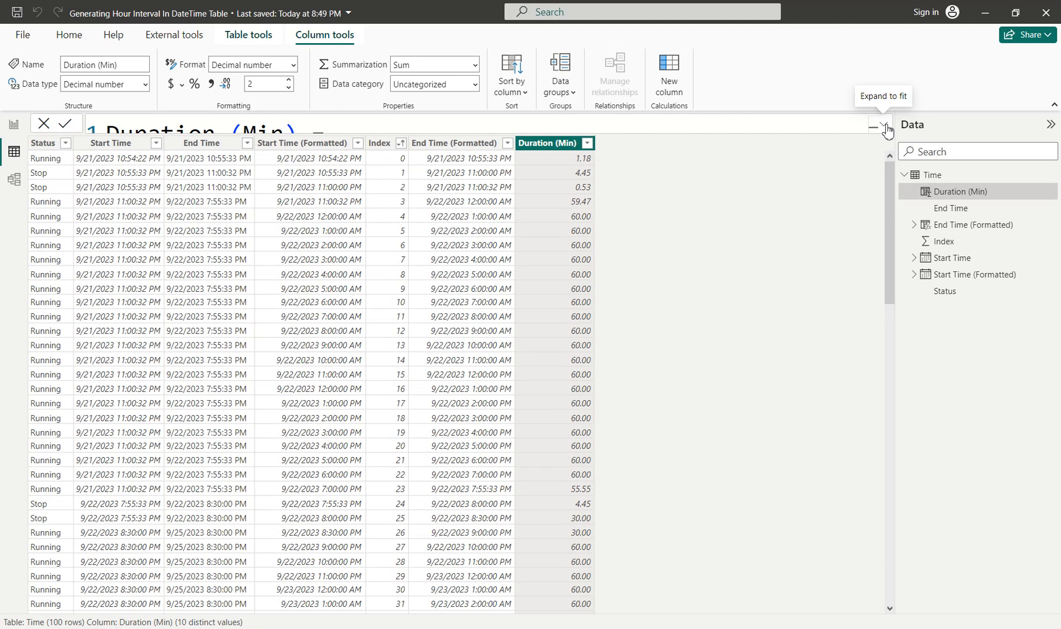
- Add a table visual to the report page, enlarge it, and move it toward the middle of the canvas
left_click(16, 129)
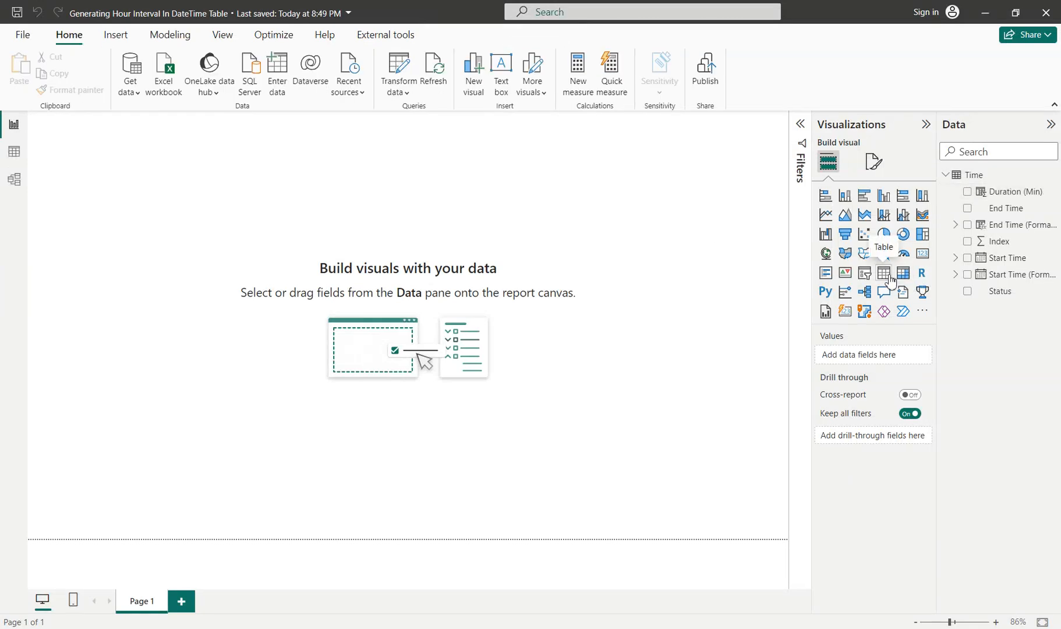
left_click(883, 273)
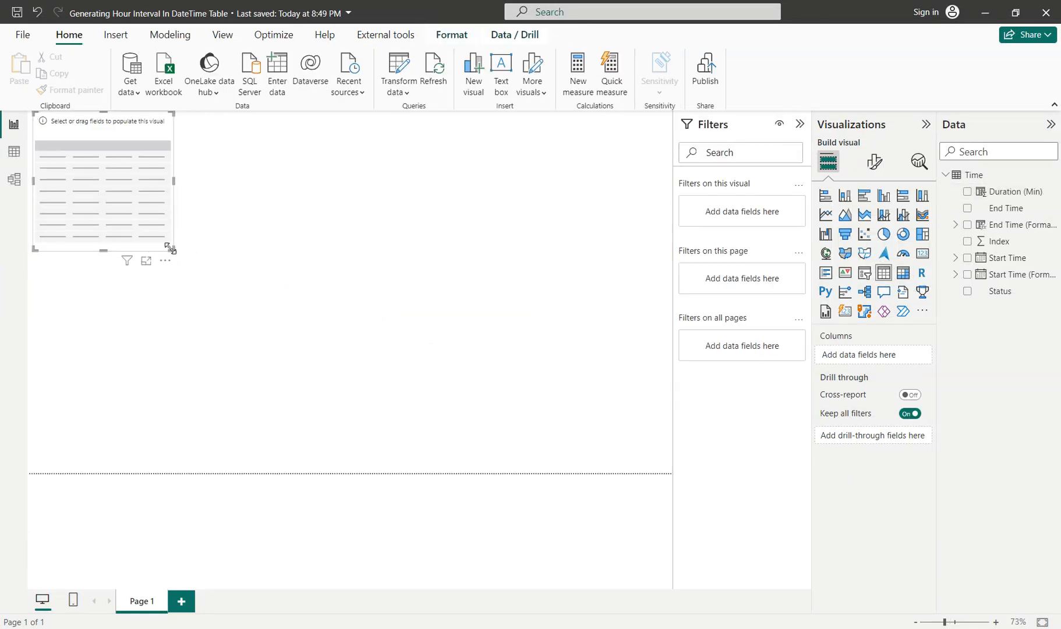
left_click_drag(170, 248, 464, 369)
left_click_drag(279, 210, 410, 262)
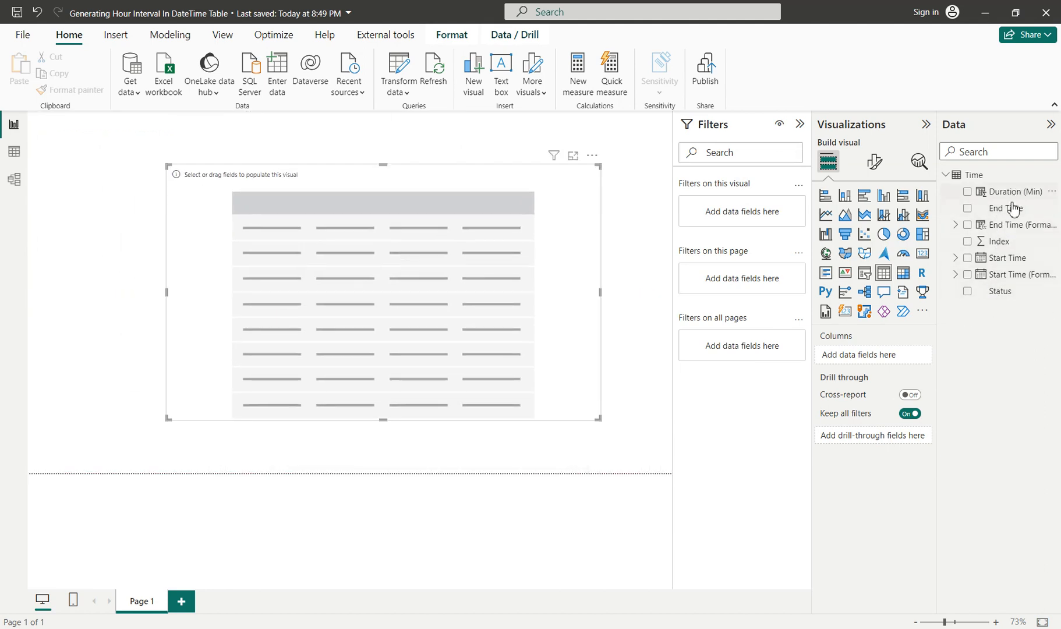
- Add Start Time (Formatted), End Time (Formatted) and Duration (Min) as the table visual's columns, in that order
left_click_drag(1014, 281, 871, 359)
left_click_drag(1018, 223, 871, 424)
left_click_drag(1013, 192, 833, 485)
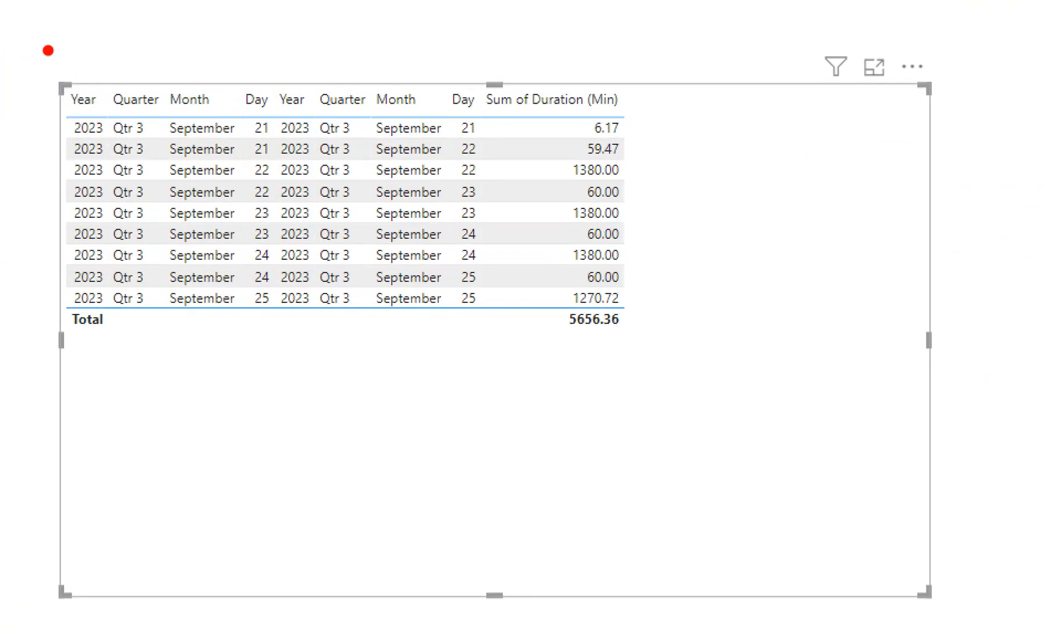
mouse_move(49, 51)
left_mouse_down()
mouse_move(113, 180)
mouse_move(245, 348)
left_mouse_up()
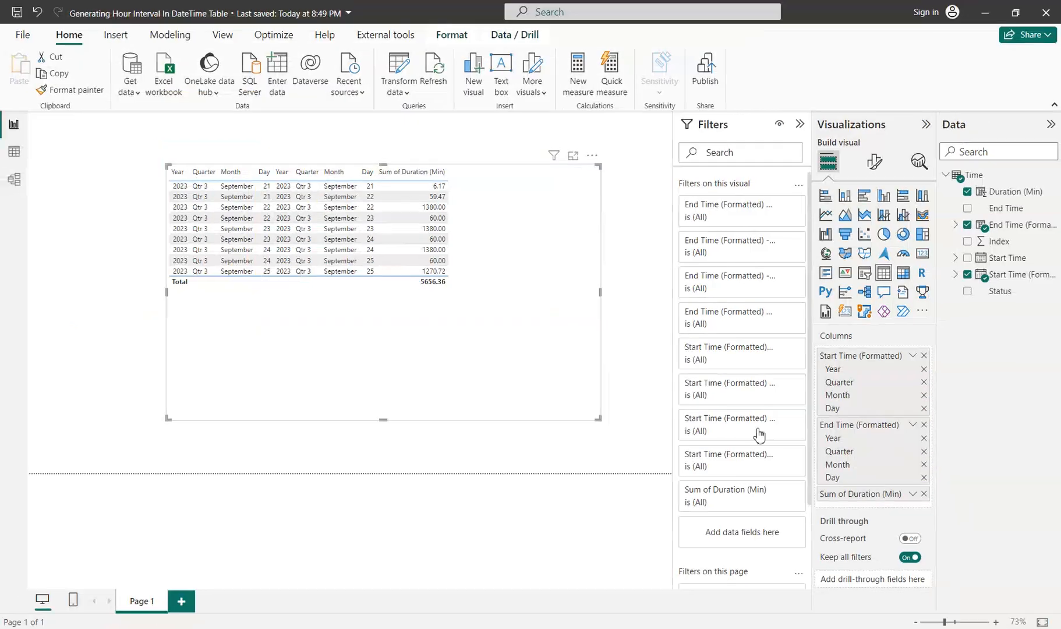
- Show Start Time (Formatted) and End Time (Formatted) as full date-time values instead of date hierarchies in the table visual
left_click(912, 355)
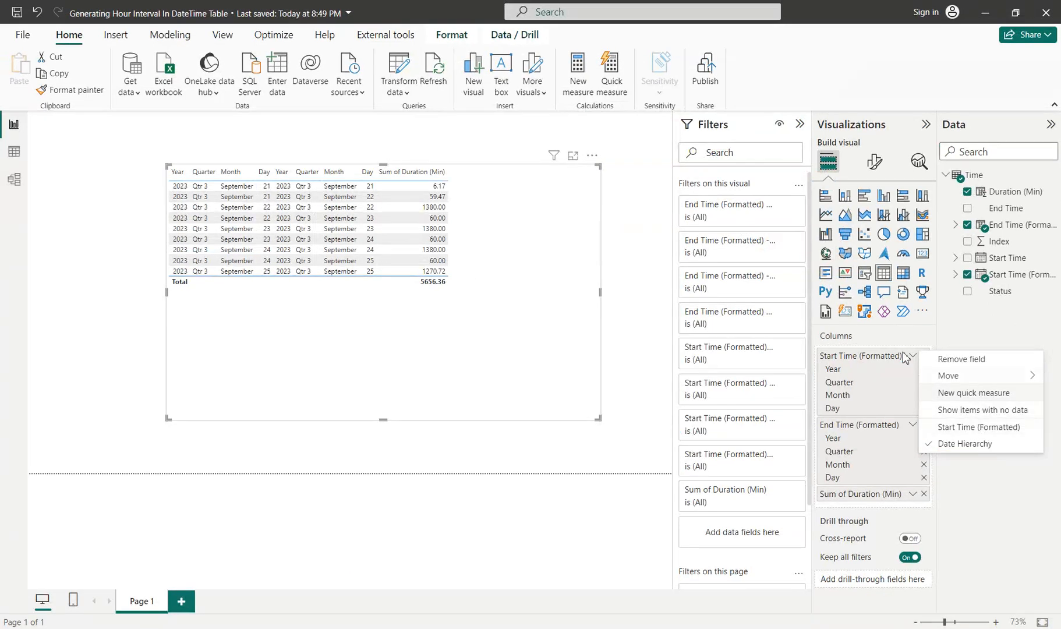
left_click(827, 499)
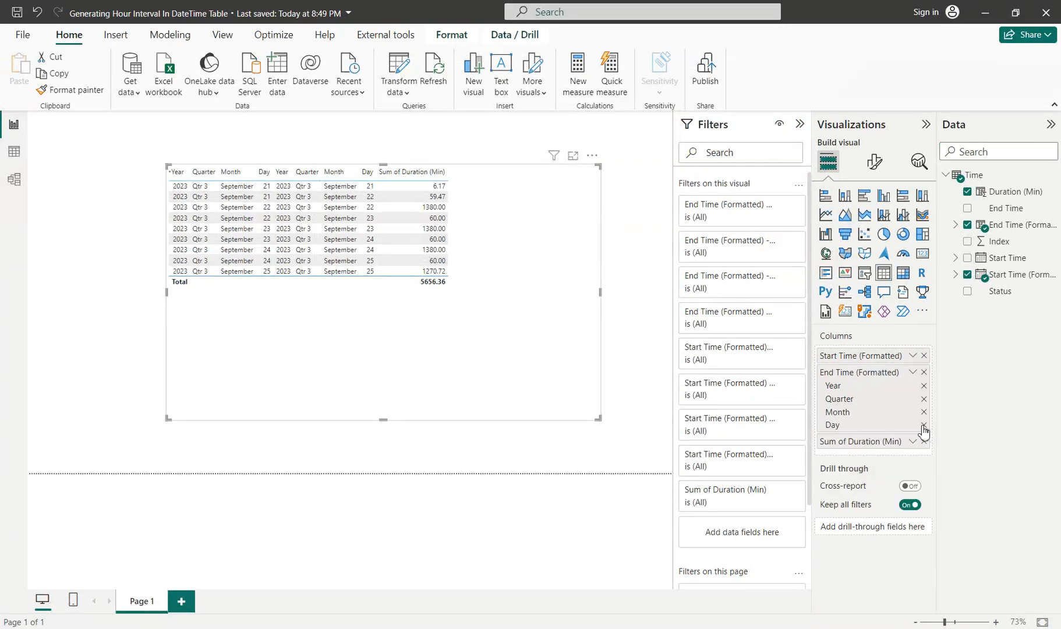
left_click(912, 372)
left_click(974, 445)
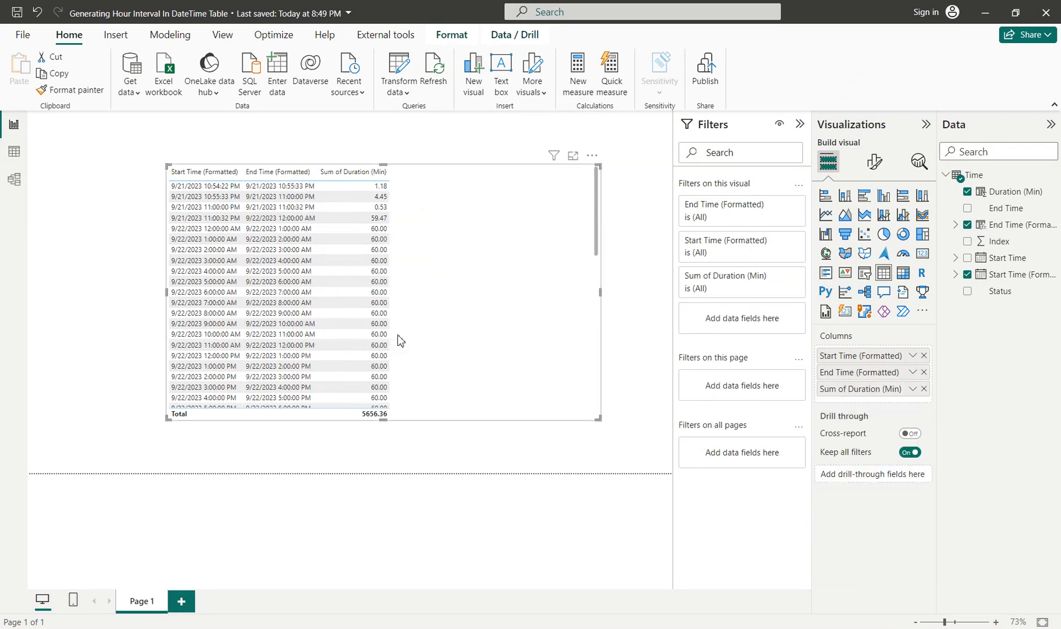
- Set the font size of the table visual's values to 20
left_click(874, 162)
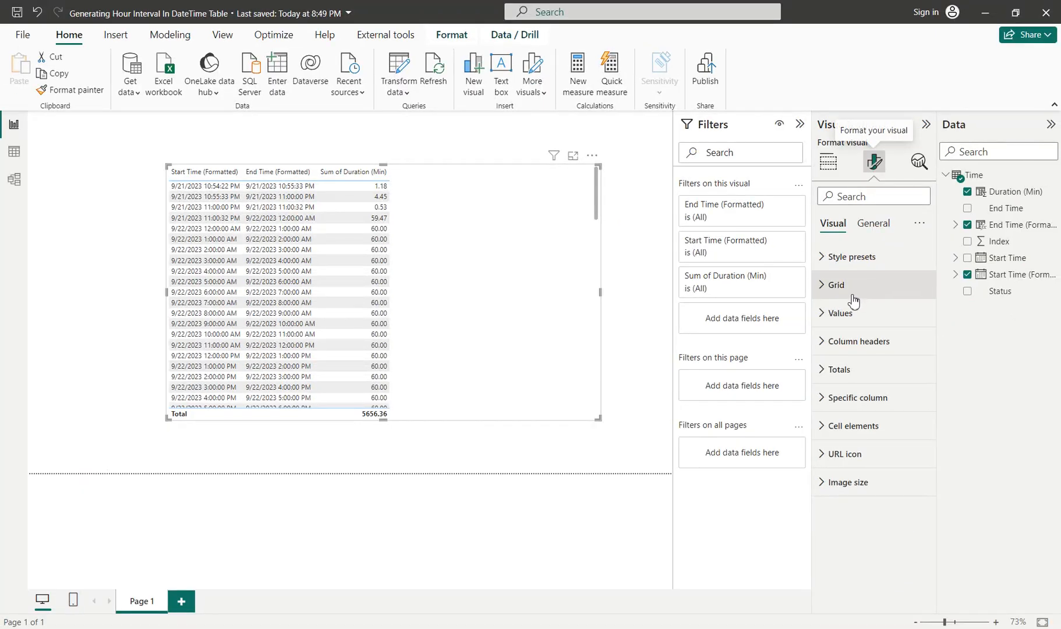
left_click(842, 460)
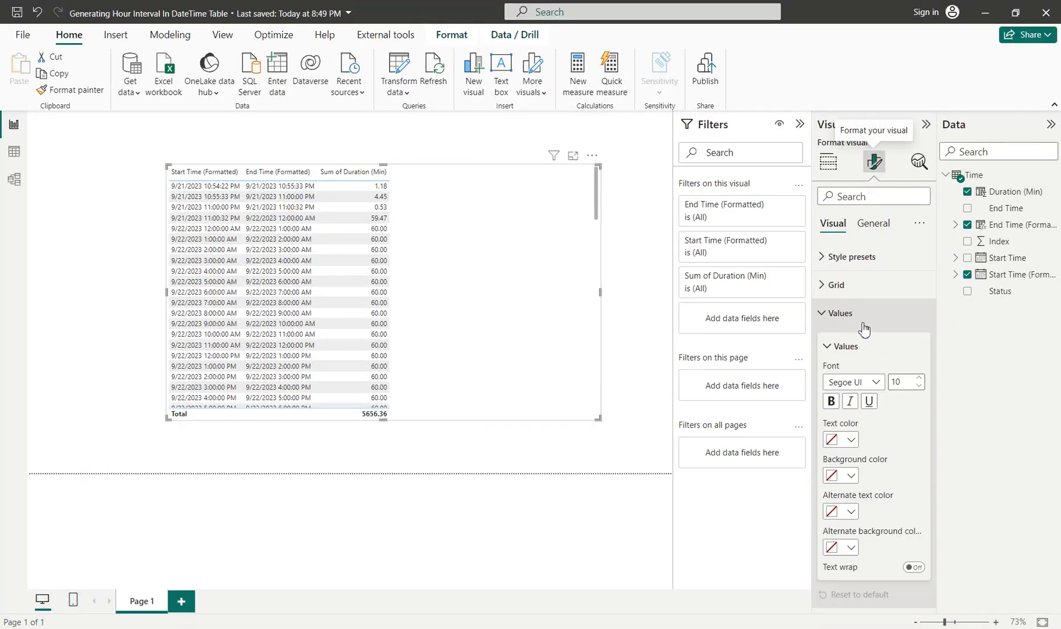
double_click(900, 383)
type("20")
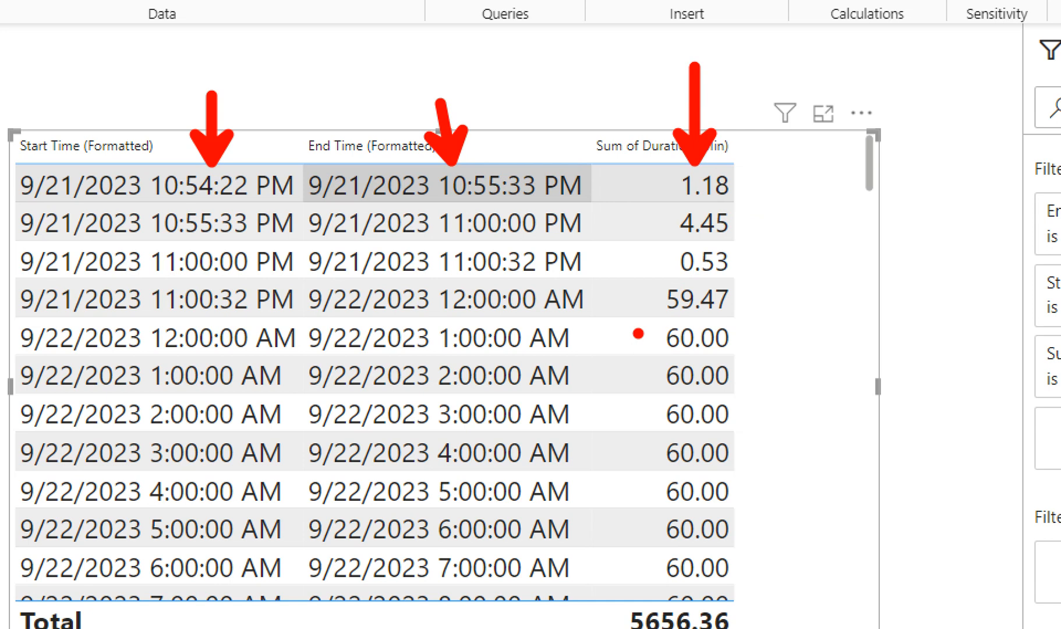
- Examine the formatted start times, end times and durations in the table visual, including the 9/21/2023 11:00:32 PM row
left_click_drag(746, 320, 745, 595)
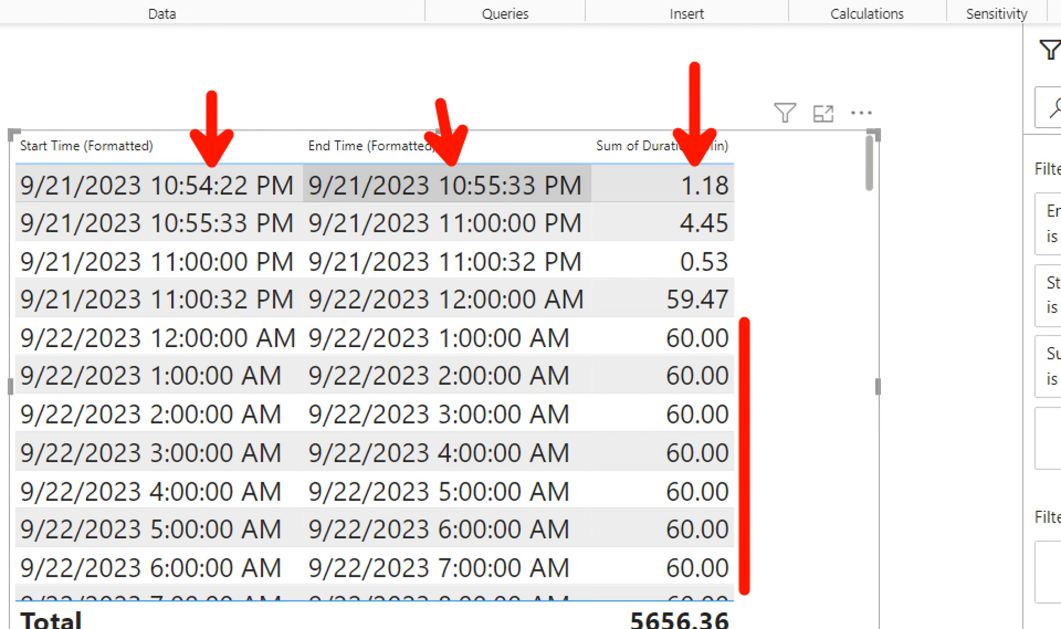
left_click_drag(6, 277, 331, 332)
key("ctrl+z")
mouse_move(12, 274)
left_mouse_down()
mouse_move(487, 341)
mouse_move(626, 322)
left_mouse_up()
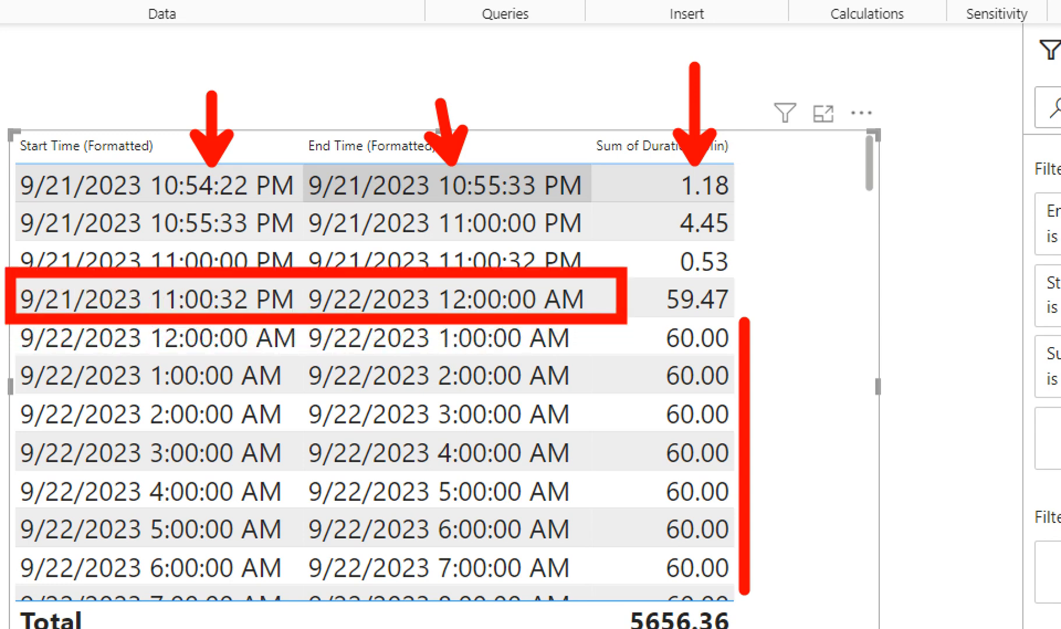
key("Escape")
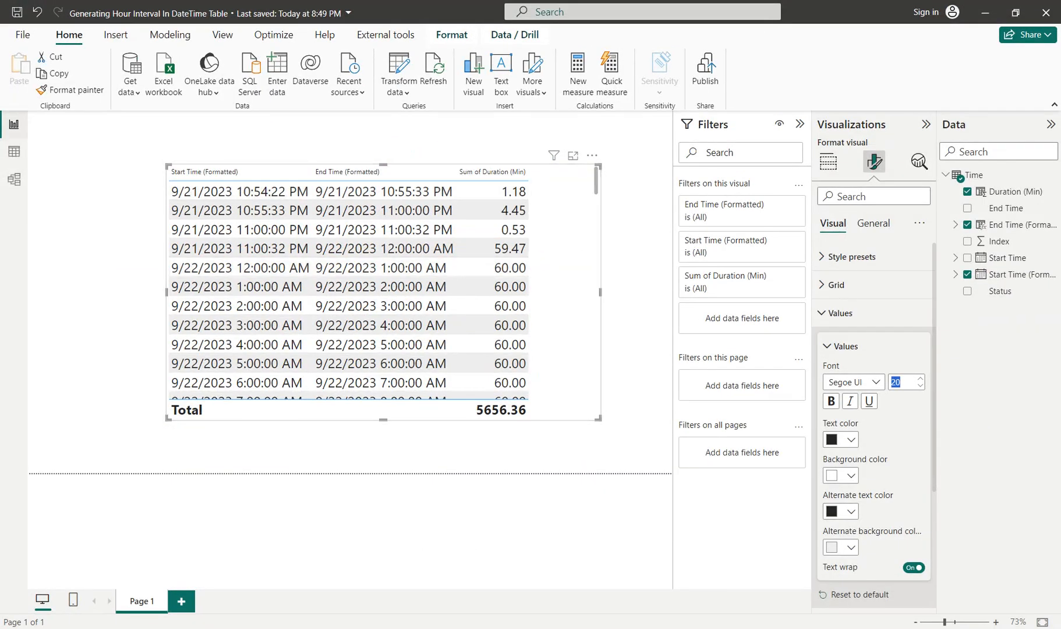
- Open the Time table's query in Power Query Editor and preview its rows at the Changed Type step
left_click(14, 160)
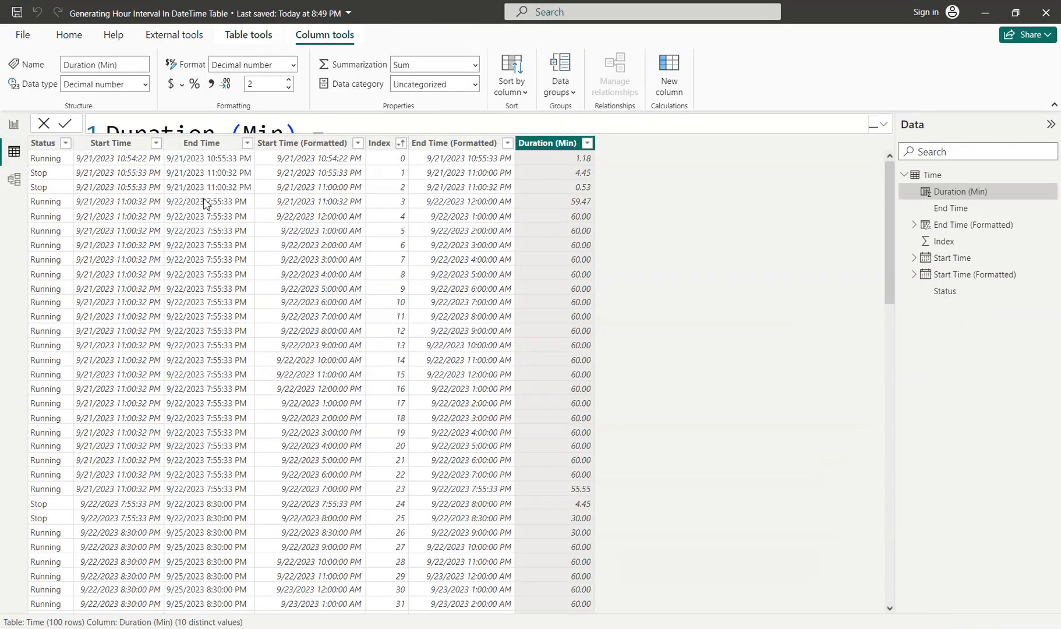
right_click(947, 182)
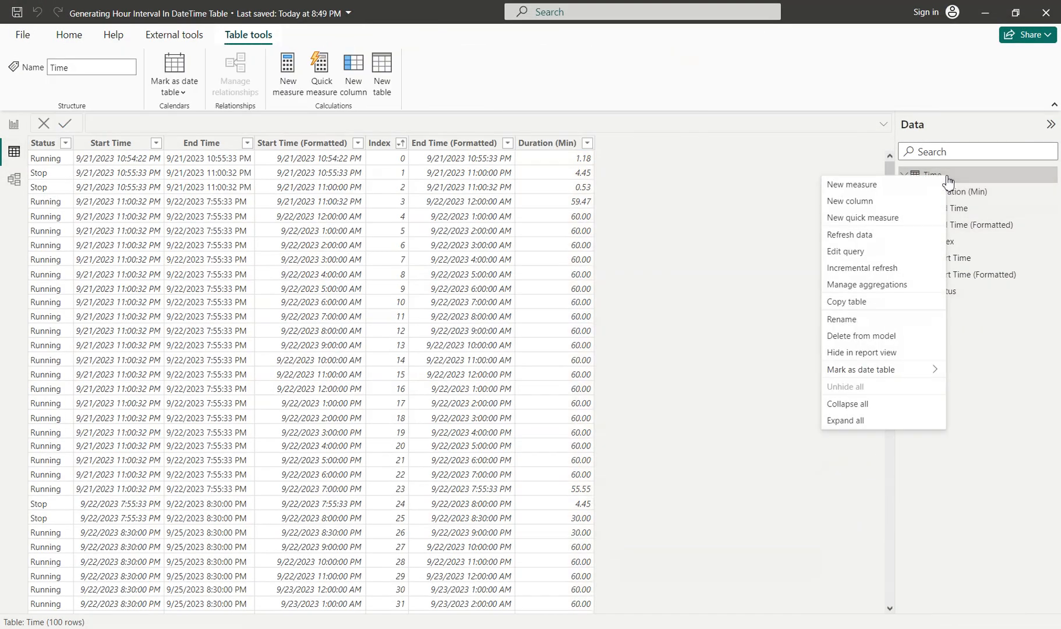
left_click(866, 251)
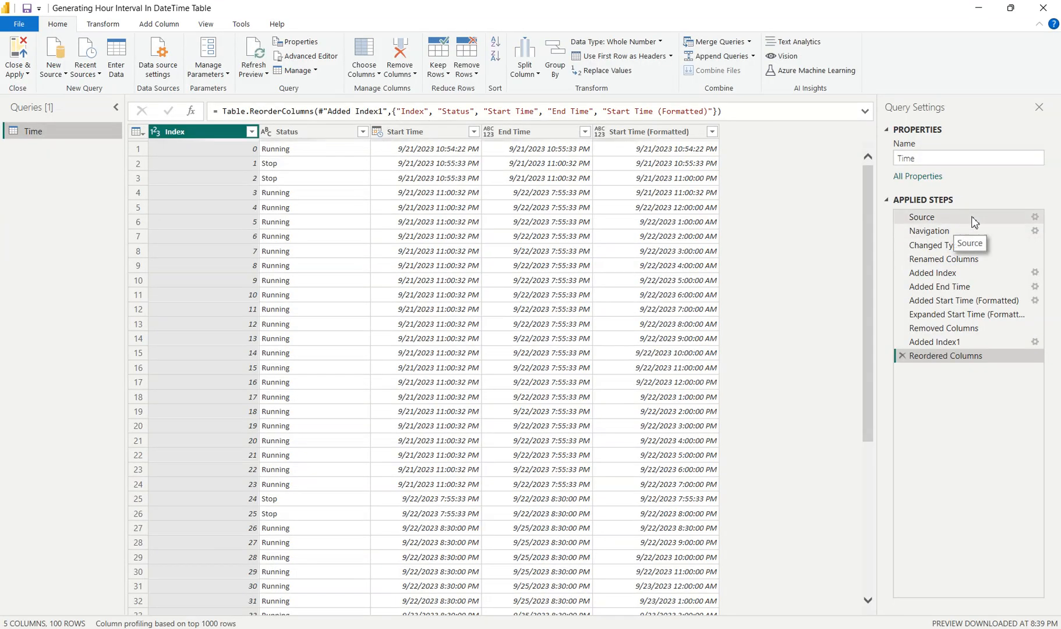
left_click(970, 217)
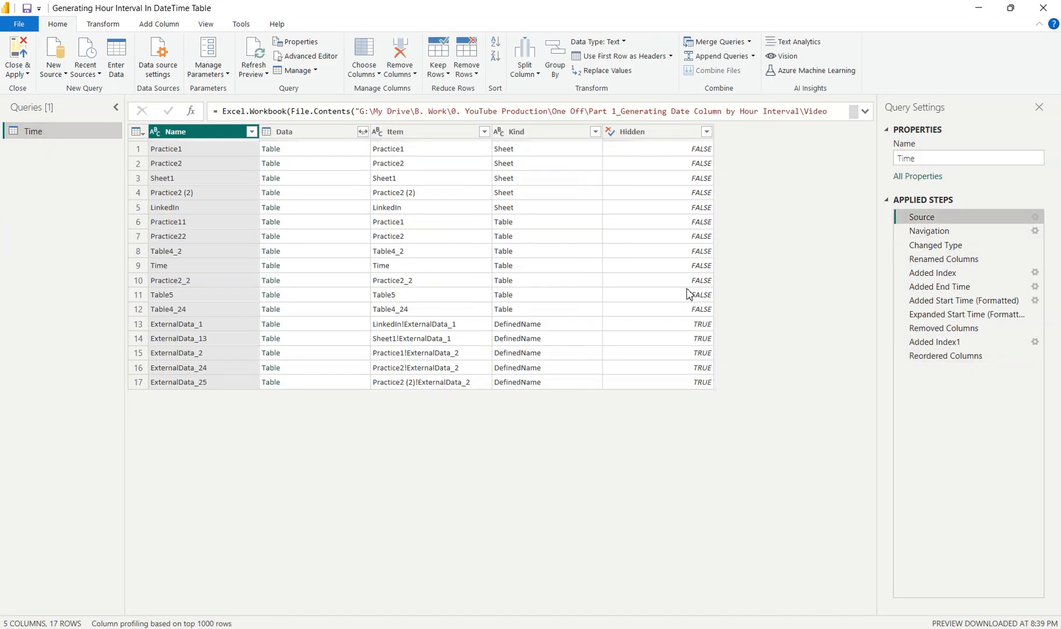
left_click(955, 246)
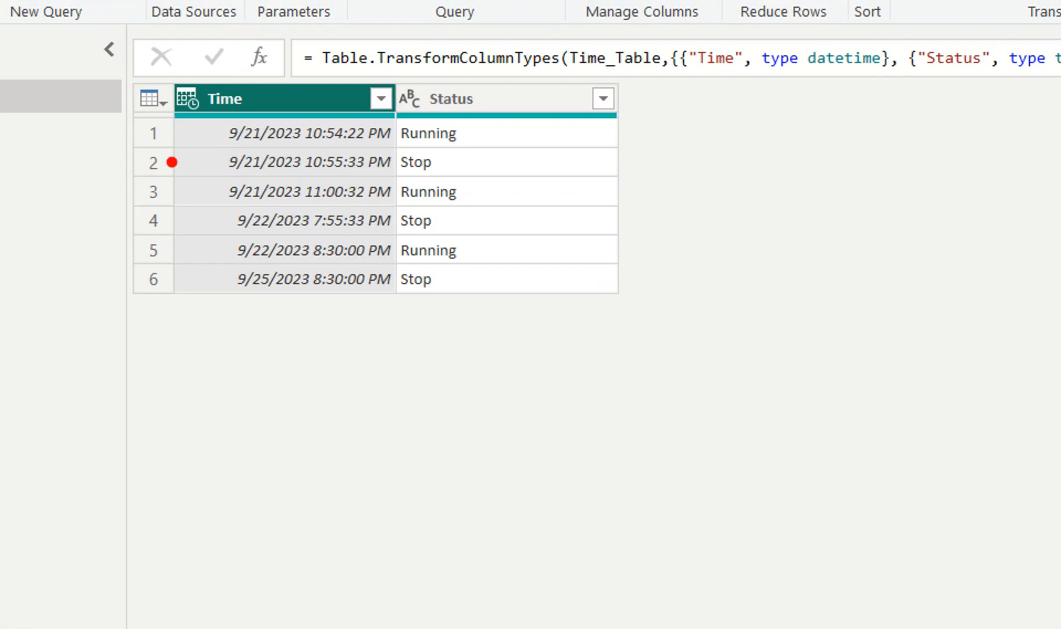
- Review the original Time and Status rows from 11:00:32 PM to 7:55:33 PM, and return to the Reordered Columns step
left_click_drag(207, 120, 201, 205)
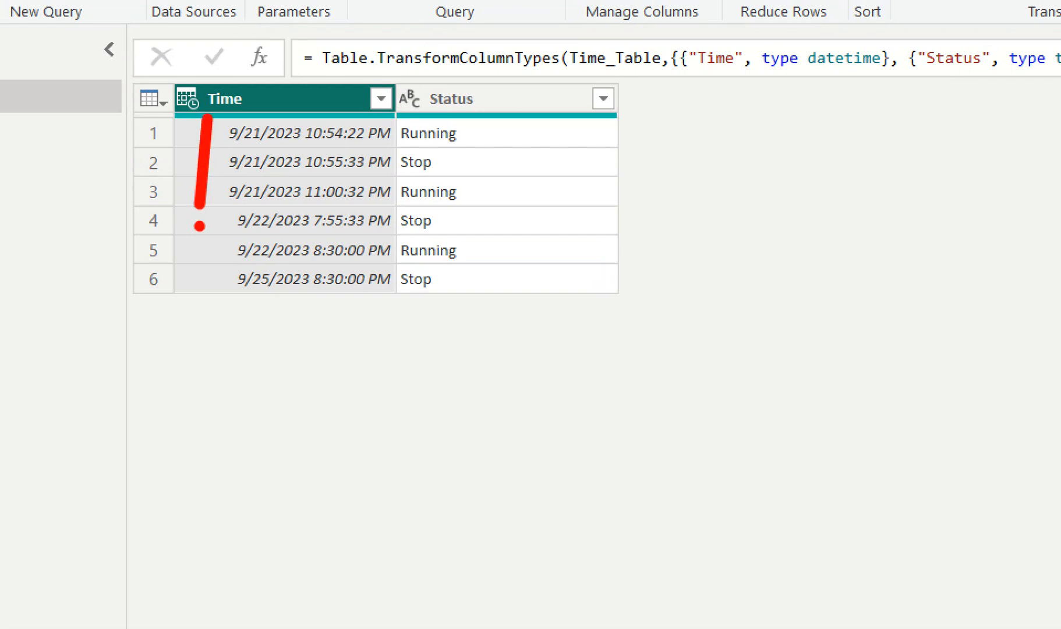
left_click_drag(227, 226, 178, 277)
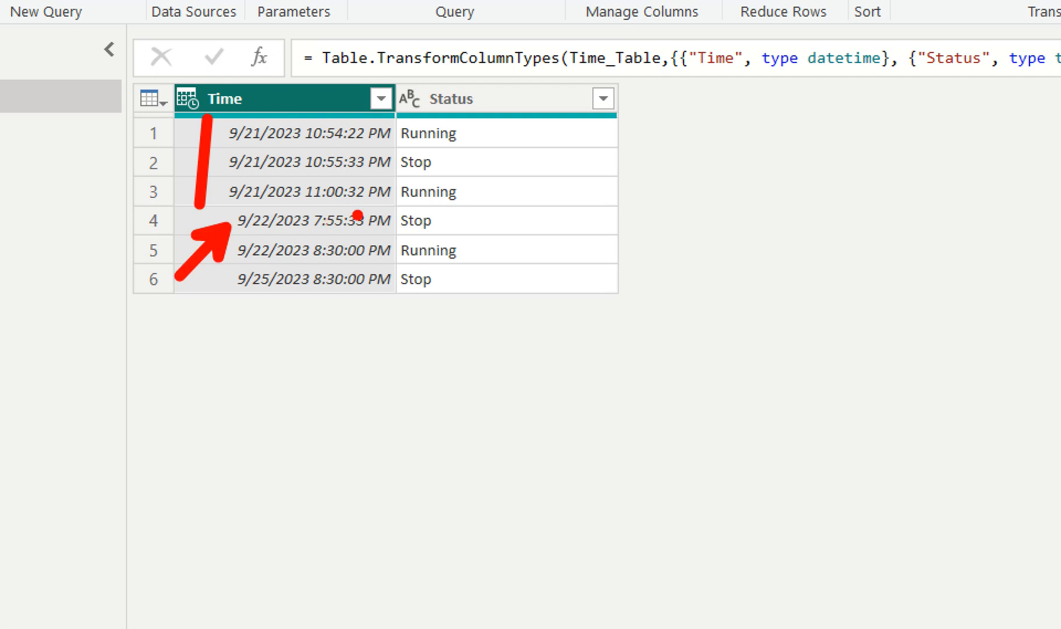
key("ctrl+z")
key("ctrl+z")
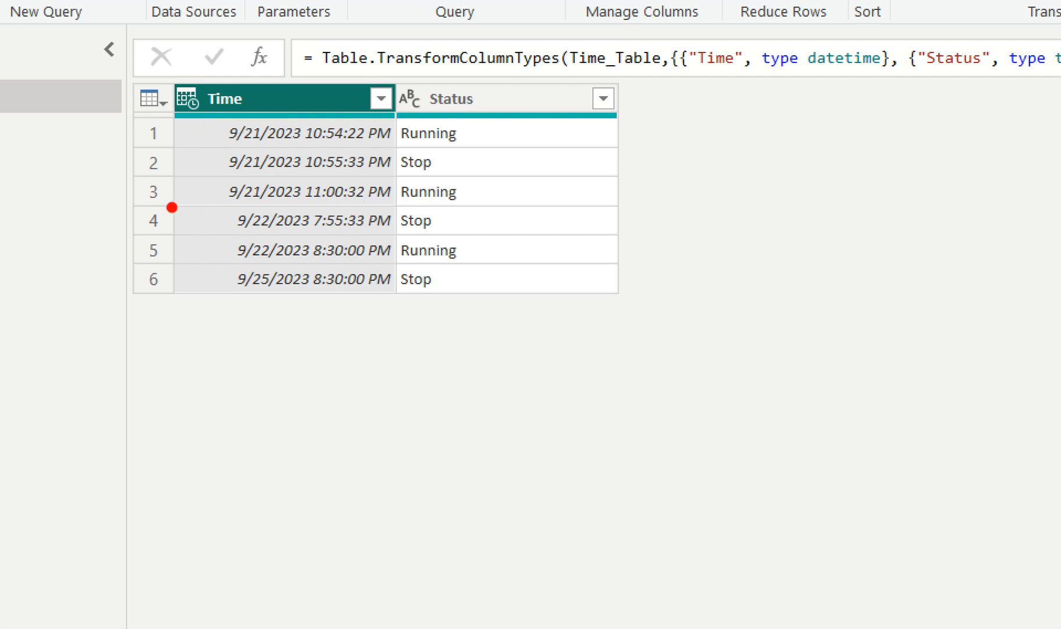
mouse_move(140, 172)
left_mouse_down()
mouse_move(460, 251)
mouse_move(635, 236)
mouse_move(625, 238)
left_mouse_up()
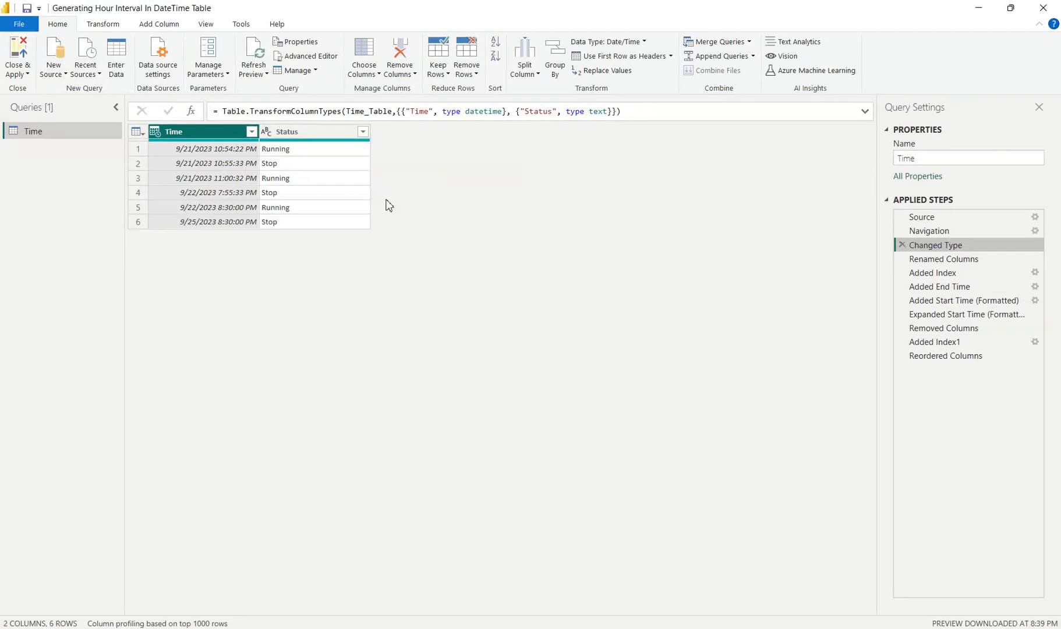
left_click(949, 355)
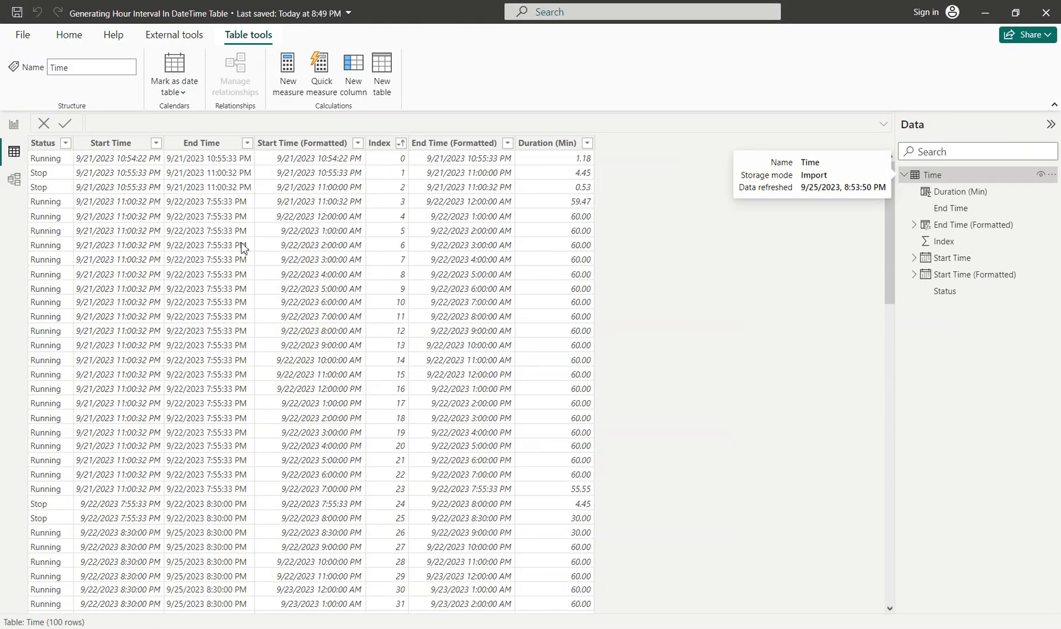
- Examine how Start Time (Formatted) splits the run beginning 9/21/2023 11:00:32 PM into hourly rows in the Time table
key("ctrl+1")
left_click(83, 131)
left_click_drag(74, 96, 74, 174)
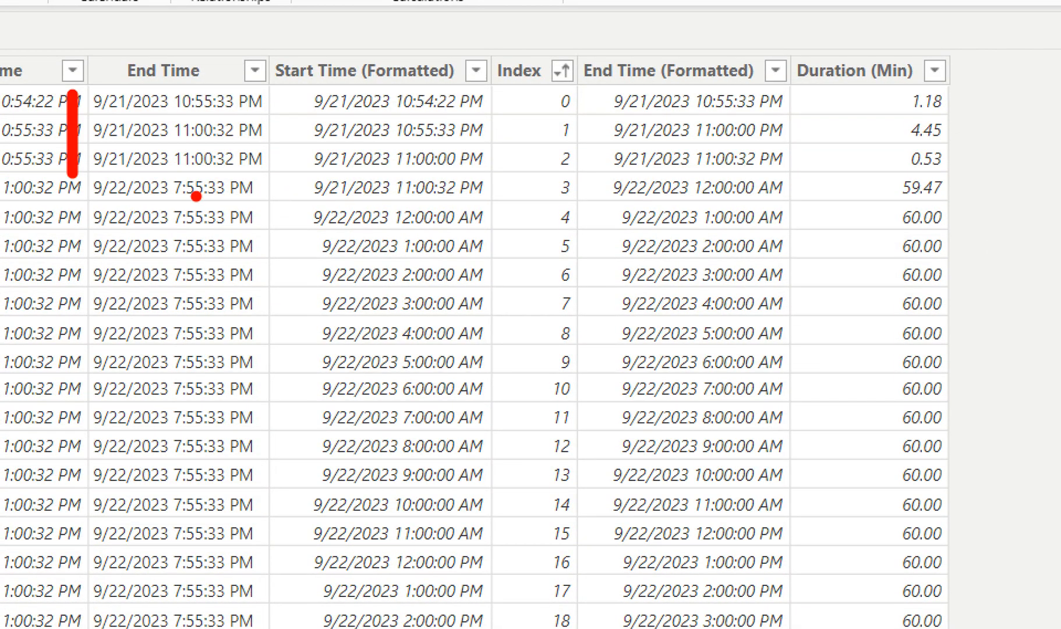
left_click_drag(256, 187, 340, 190)
key("ctrl+z")
key("ctrl+z")
right_click(542, 217)
left_click(215, 203)
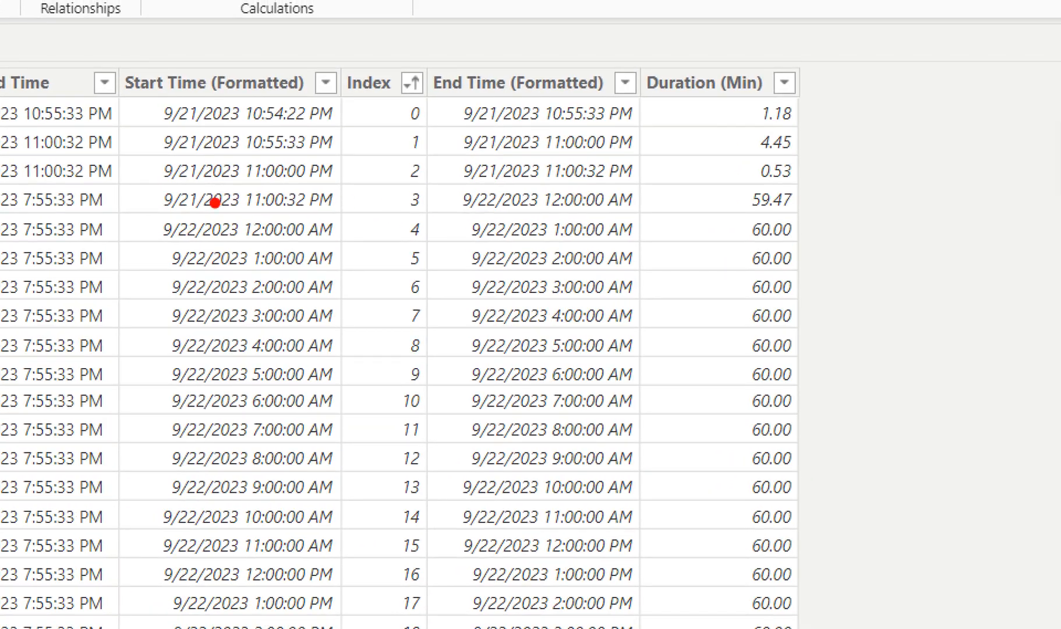
mouse_move(236, 211)
left_mouse_down()
mouse_move(222, 289)
mouse_move(221, 495)
mouse_move(234, 590)
left_mouse_up()
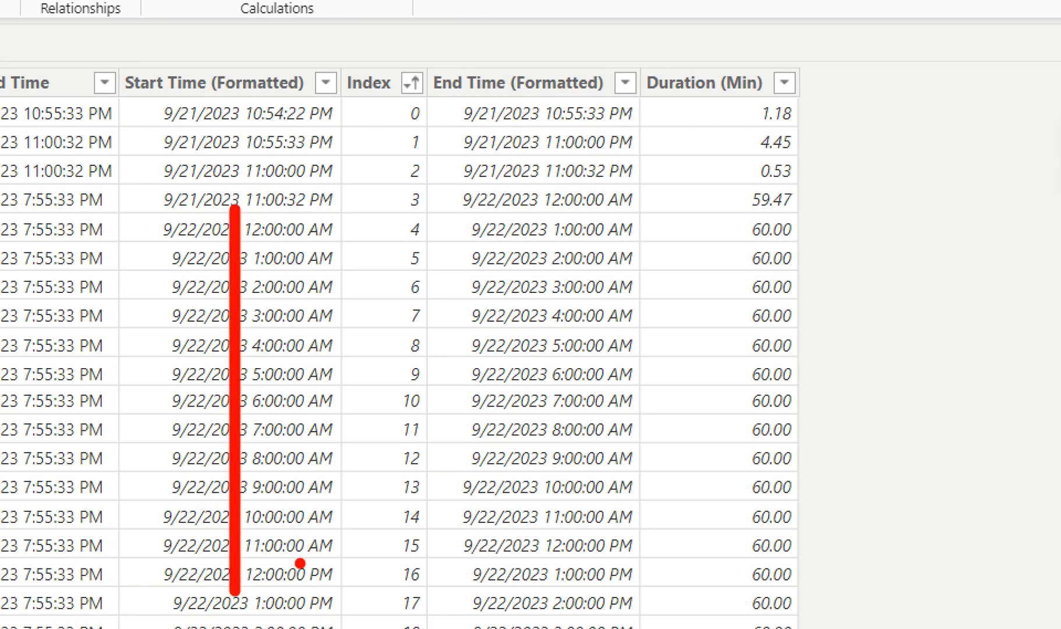
- Examine the hourly rows further down to index 24, checking its formatted start and end times
key("Escape")
scroll(362, 361, "down", 2)
key("ctrl+1")
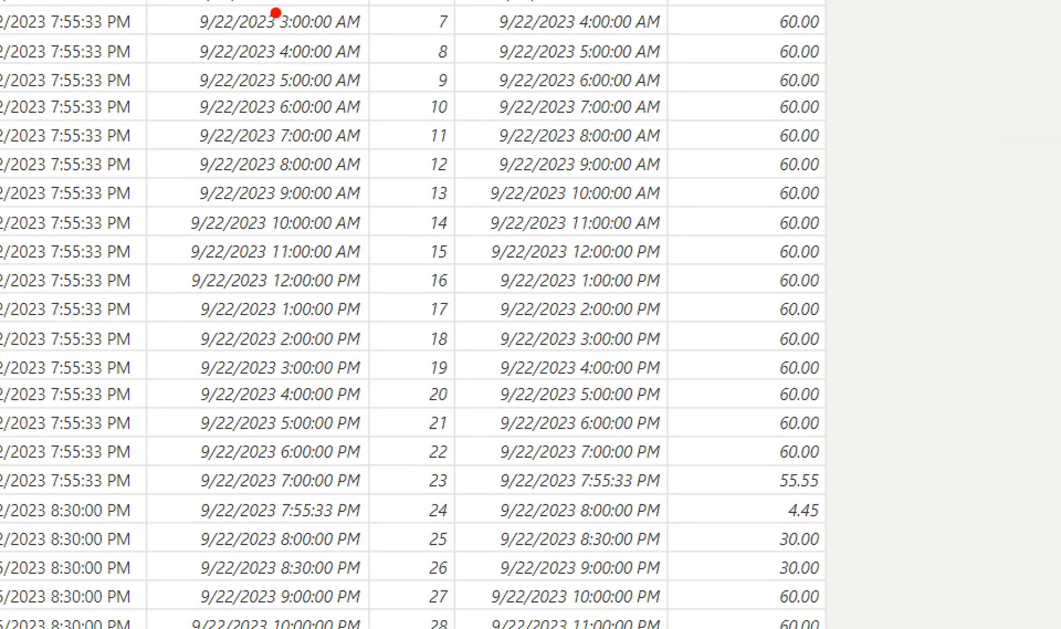
mouse_move(261, 6)
left_mouse_down()
mouse_move(218, 585)
mouse_move(242, 616)
mouse_move(275, 530)
mouse_move(261, 518)
left_mouse_up()
key("b")
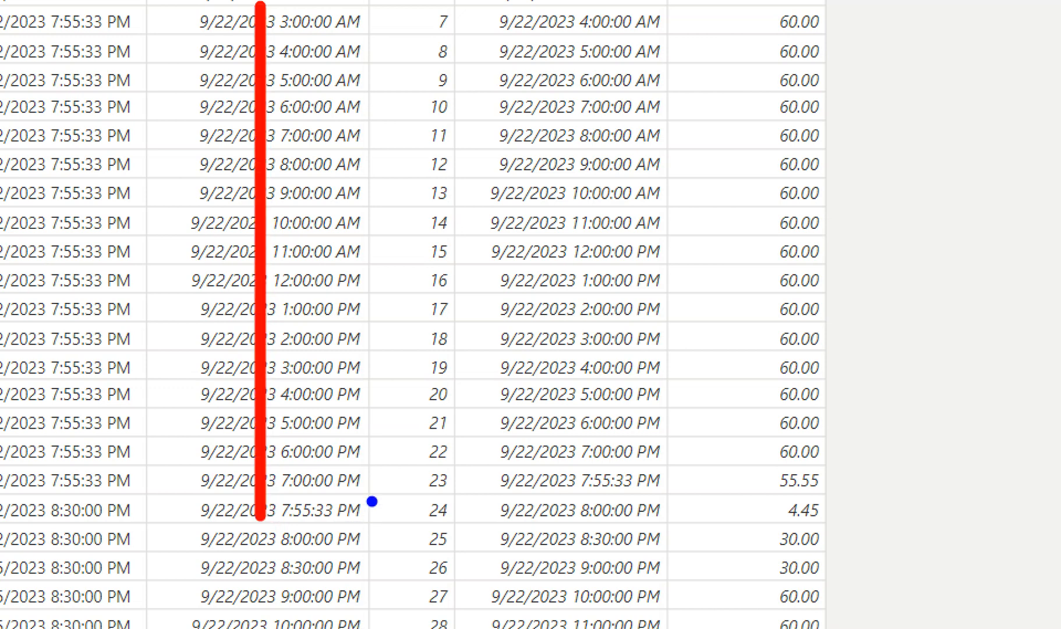
left_click_drag(372, 502, 402, 483)
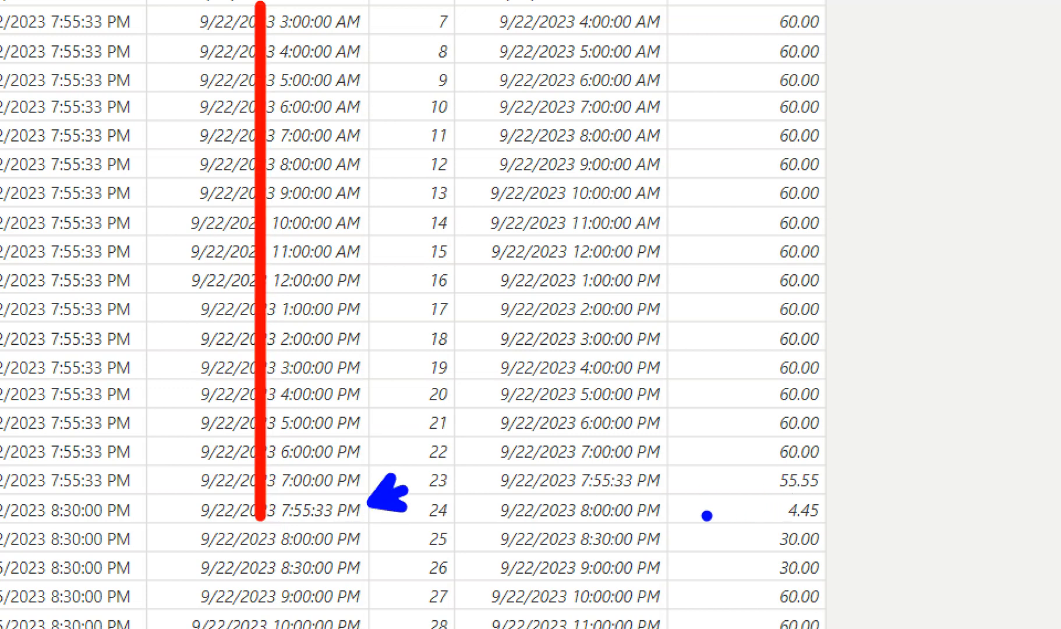
left_click_drag(667, 506, 693, 487)
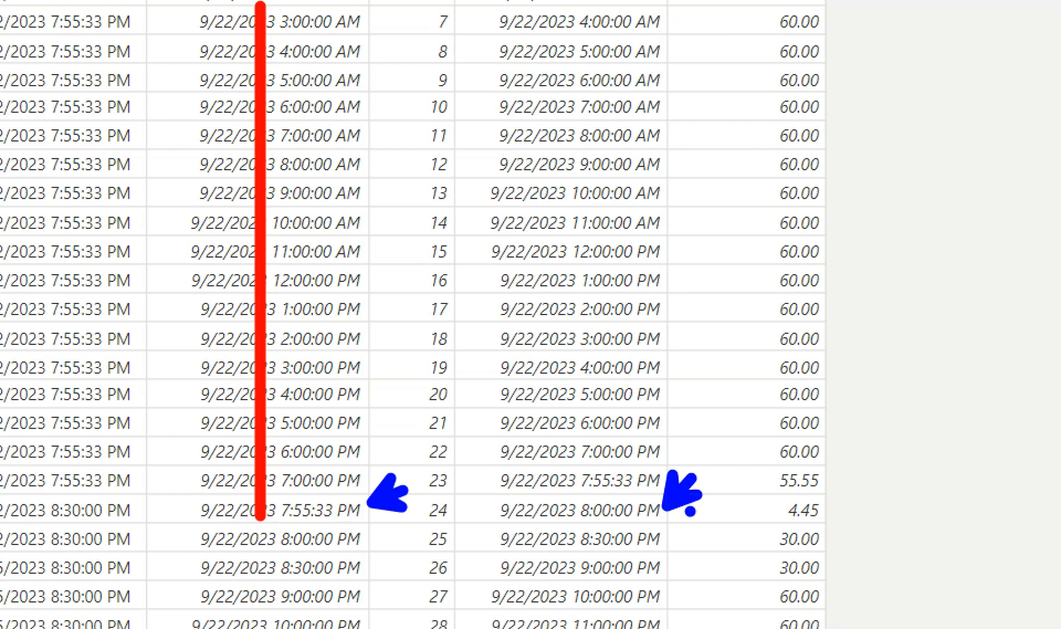
key("Escape")
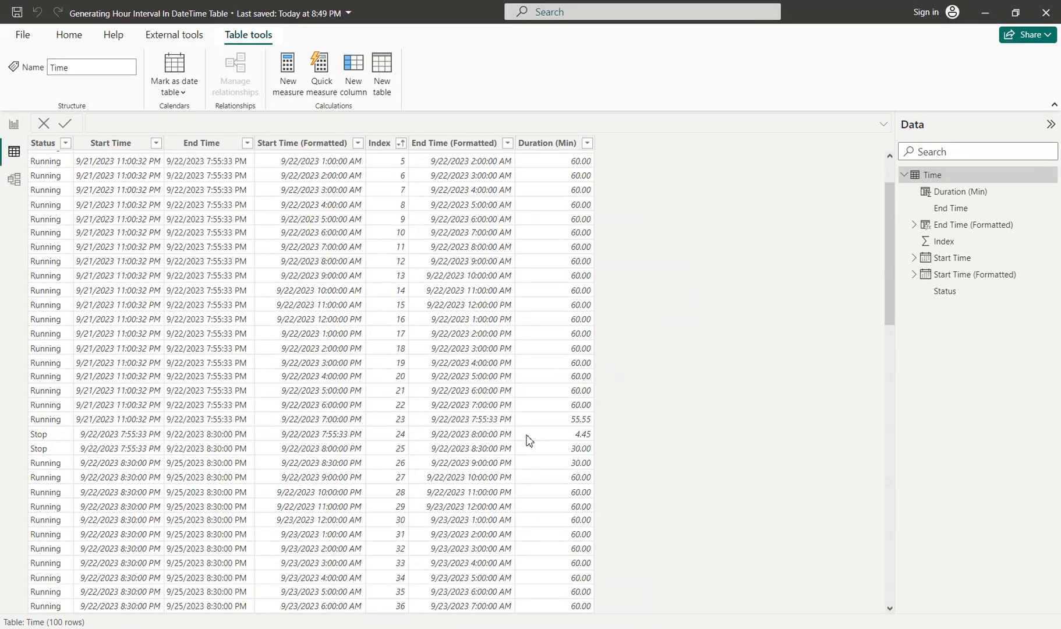
- Switch to Power Query Editor, compare the 9/22/2023 7:55:33 PM and 8:30:00 PM rows at the Changed Type step, and minimize the editor
key("alt+Tab")
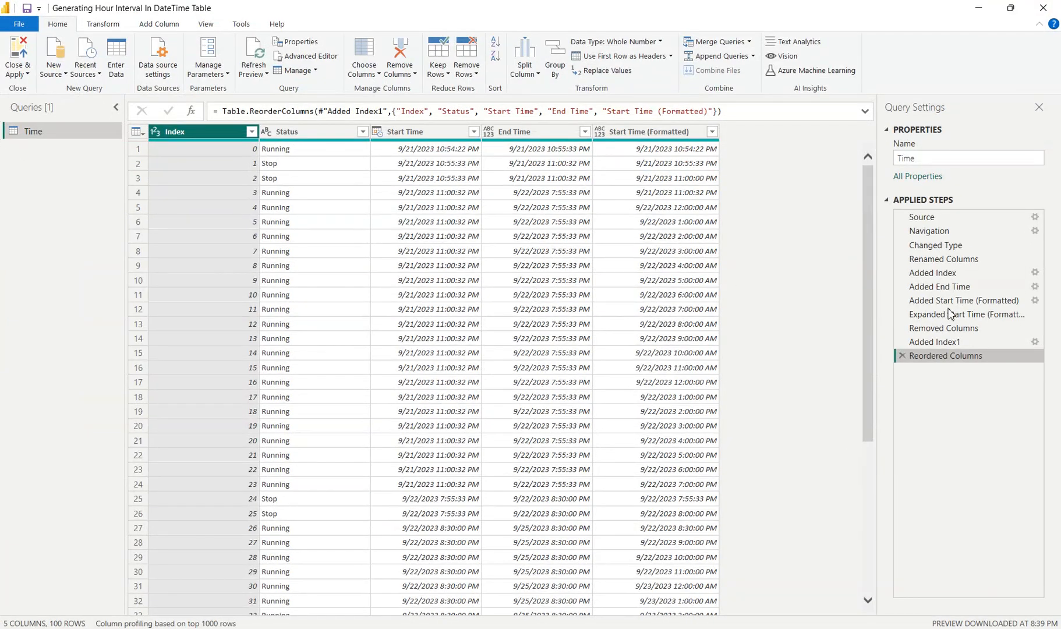
left_click(966, 245)
key("ctrl+1")
left_click(264, 196)
left_click_drag(240, 181, 337, 168)
left_click_drag(247, 223, 337, 239)
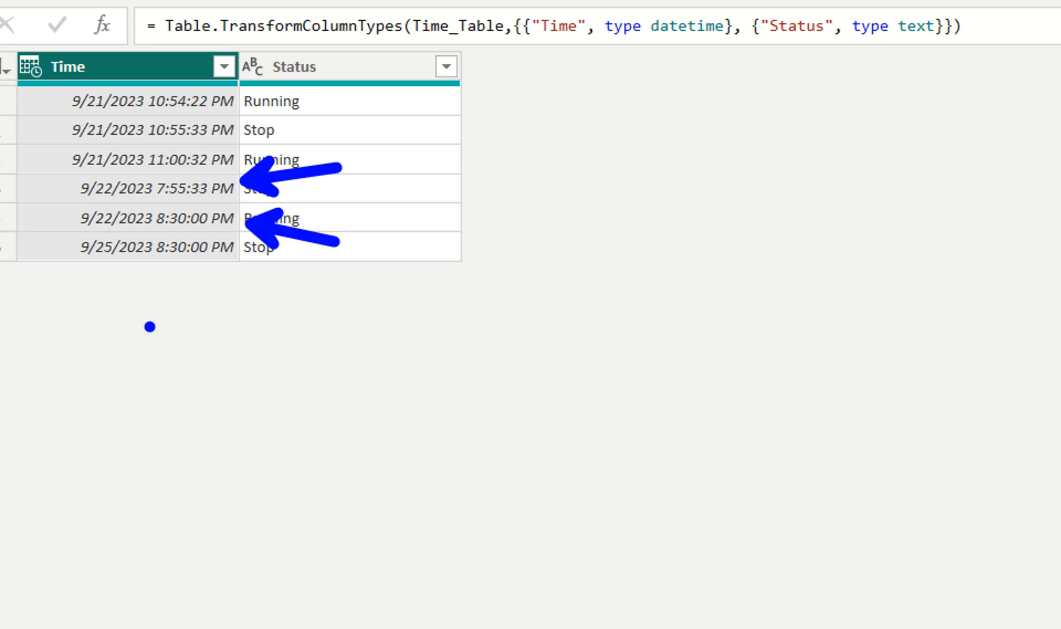
key("Escape")
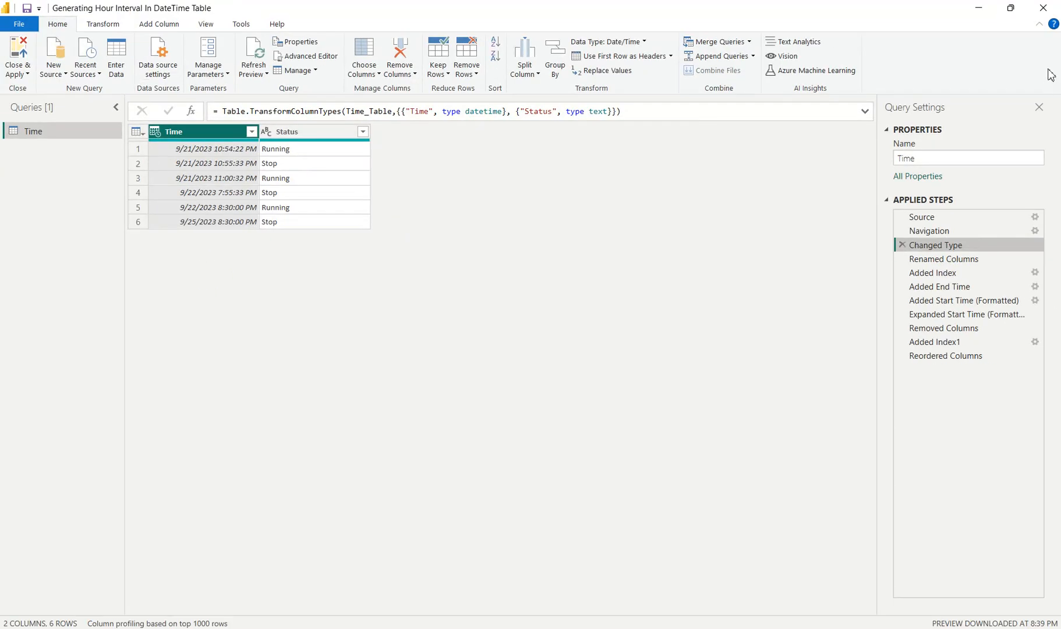
left_click(986, 7)
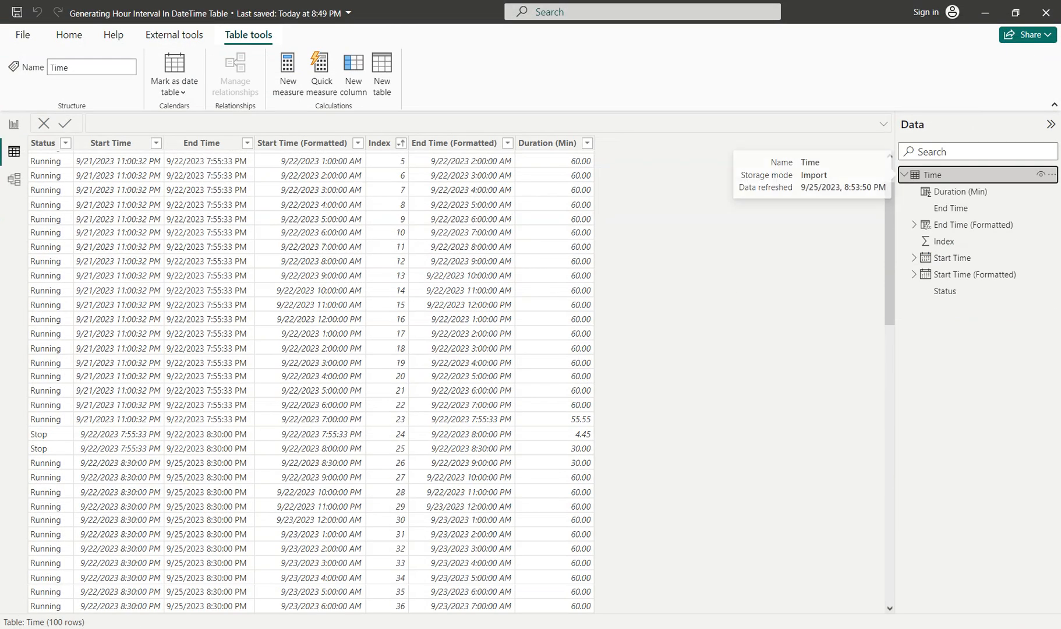
- Compare the report table visual's durations with the original Time and Status rows in Power Query Editor, and return to the Time table's data
left_click(14, 124)
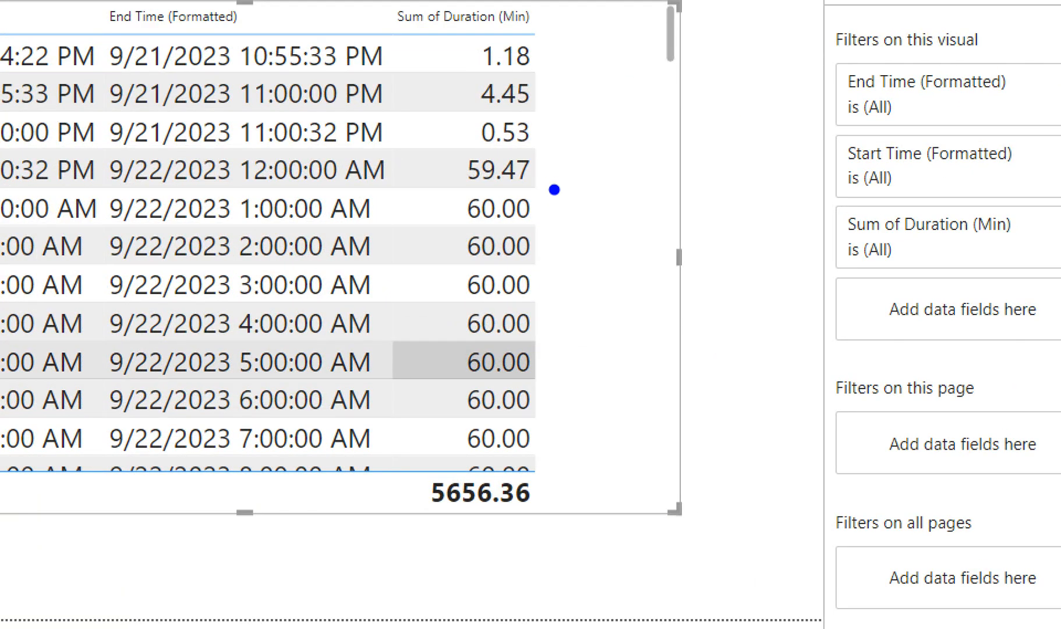
left_click_drag(535, 238, 550, 472)
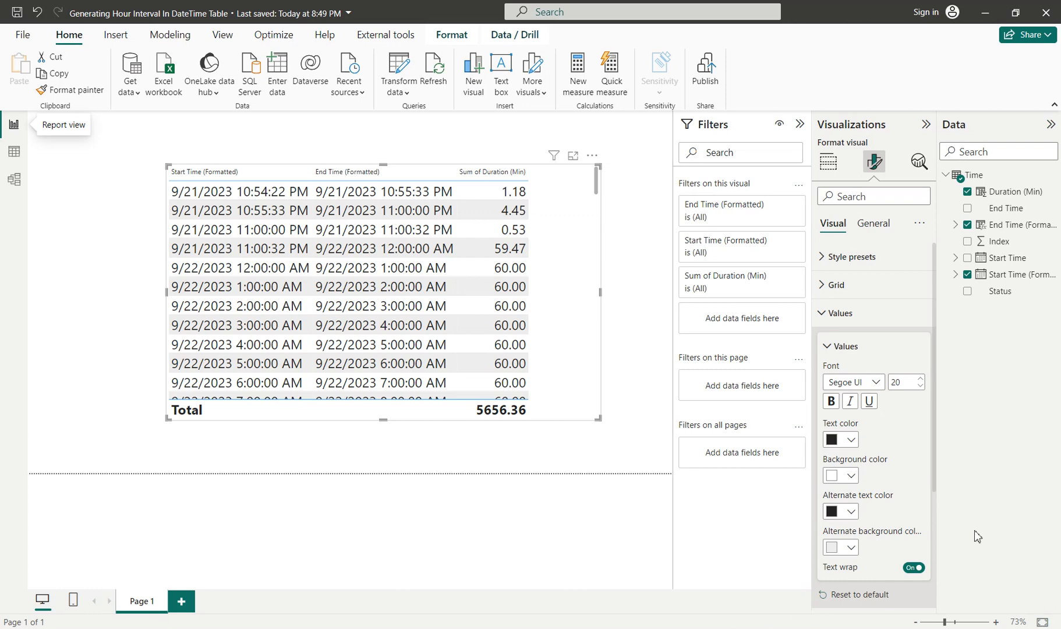
mouse_move(781, 620)
left_click(800, 591)
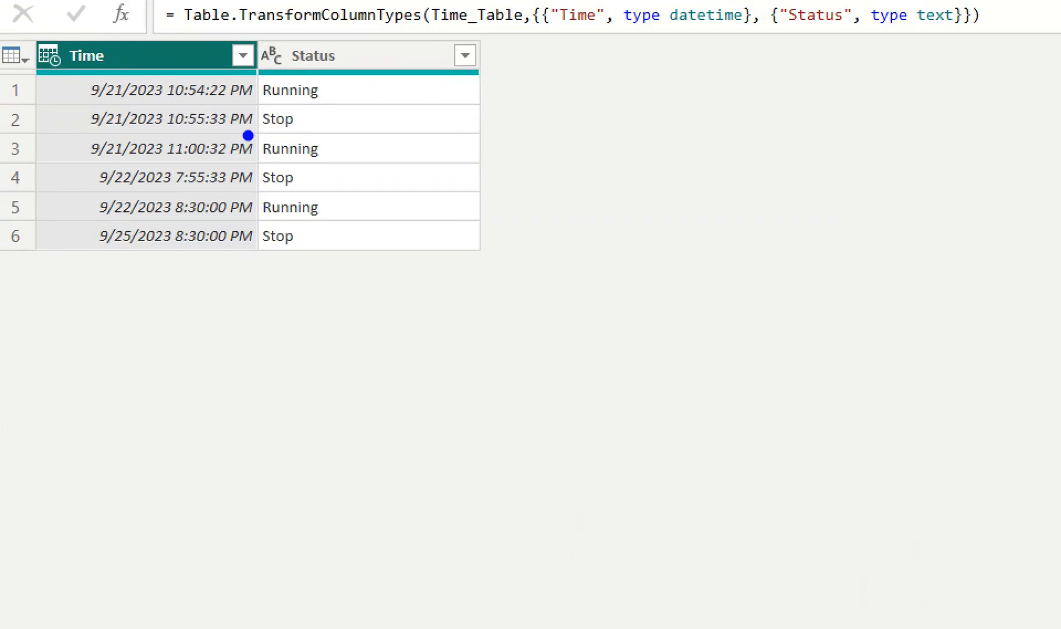
mouse_move(251, 147)
left_mouse_down()
mouse_move(304, 107)
mouse_move(246, 145)
left_mouse_up()
key("ctrl+z")
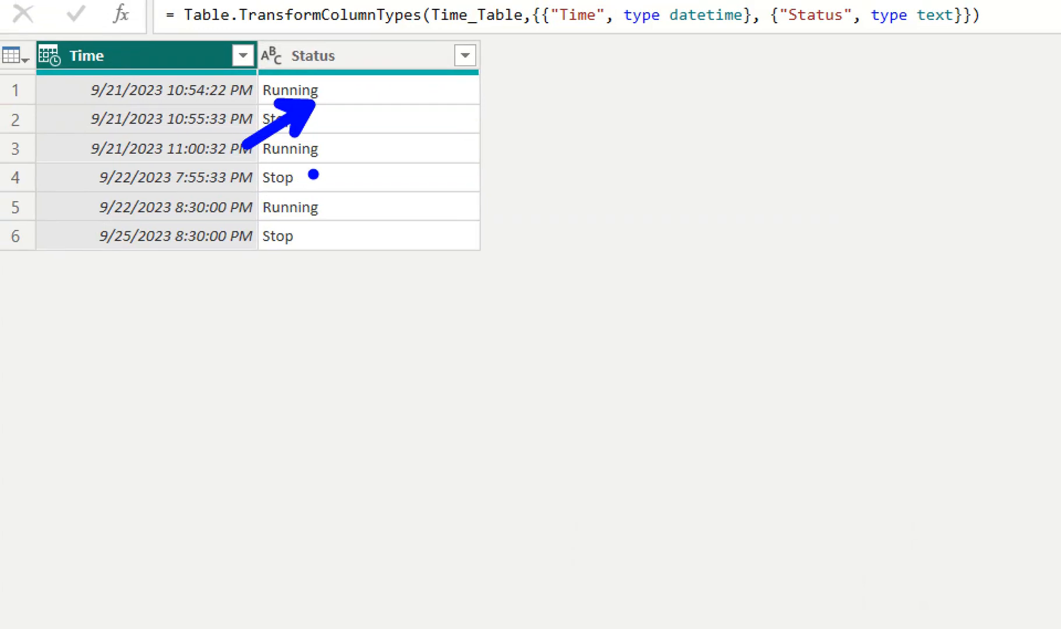
key("r")
left_click_drag(335, 140, 247, 183)
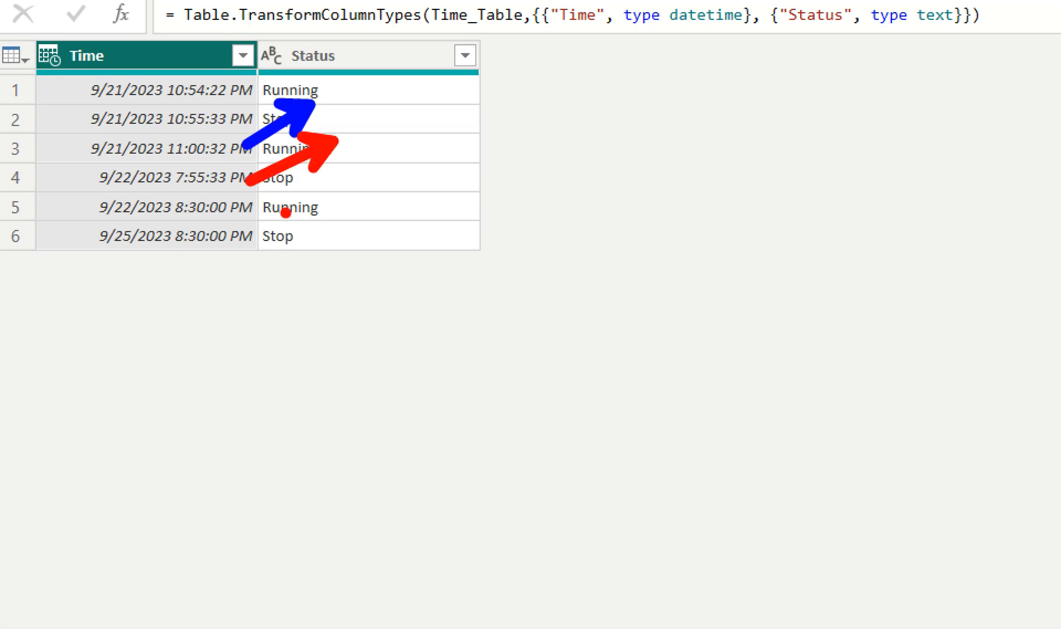
key("Escape")
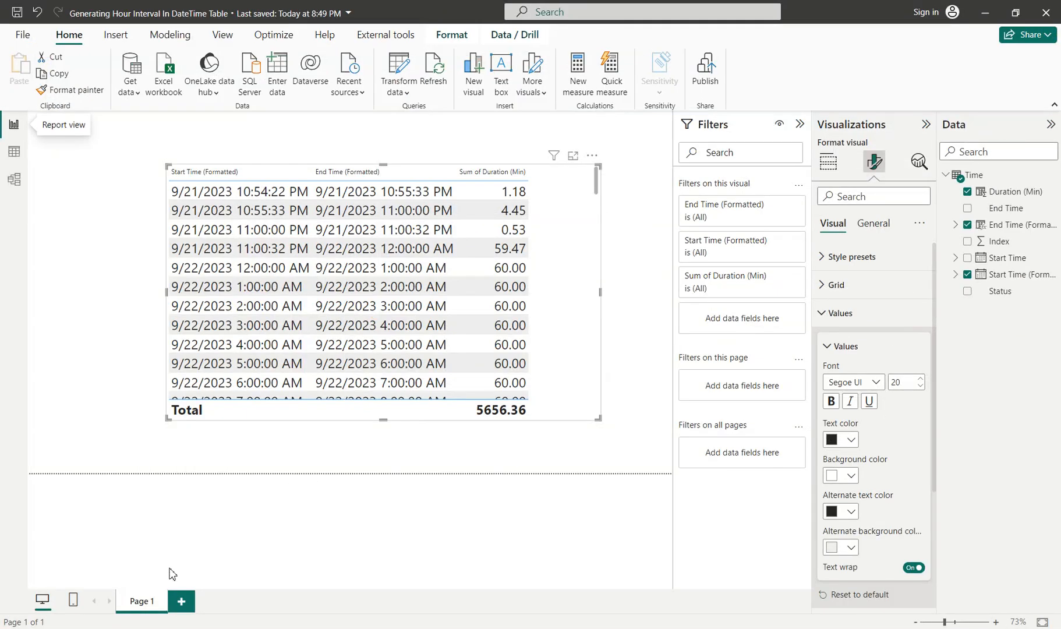
left_click(14, 152)
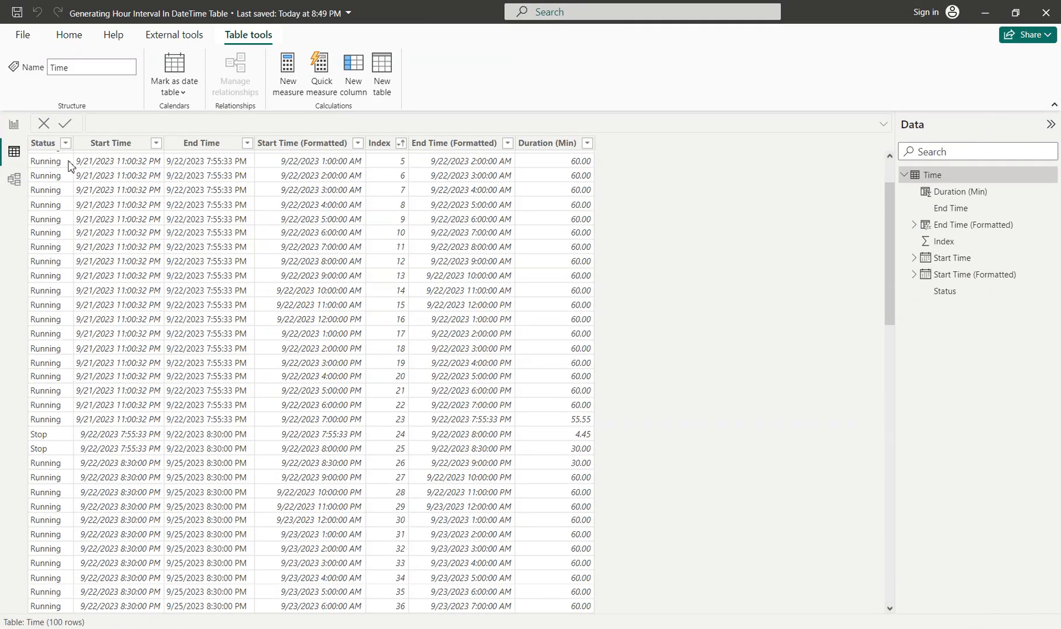
- Compare the repeated Start Time and End Time values with the hourly rows of the 9/21/2023 11:00:32 PM run in the Time table
key("ctrl+1")
left_click(132, 159)
left_click_drag(131, 141, 131, 199)
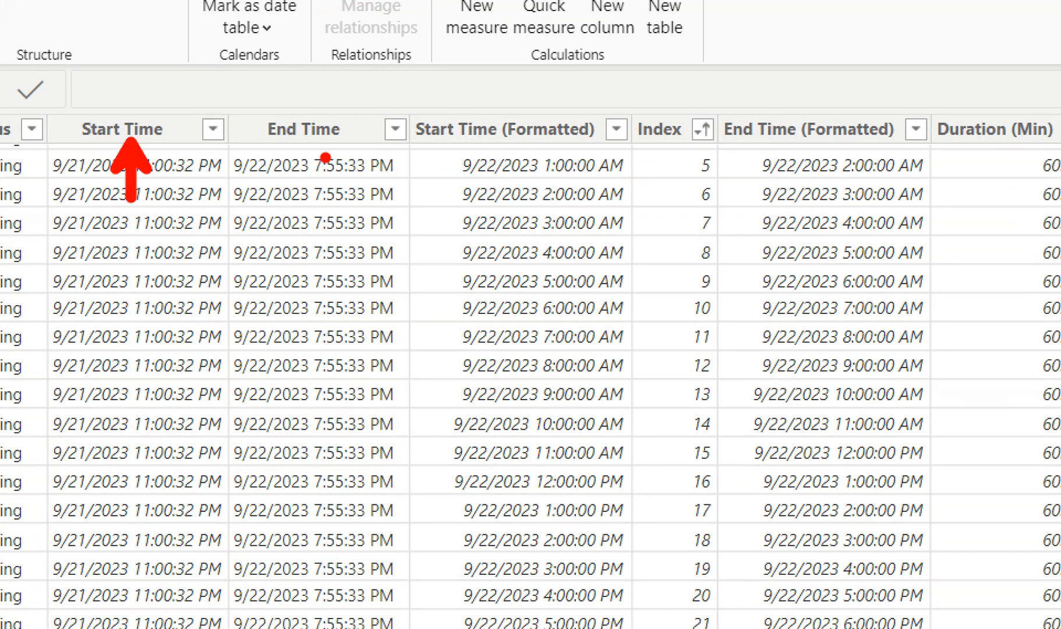
left_click_drag(325, 144, 326, 204)
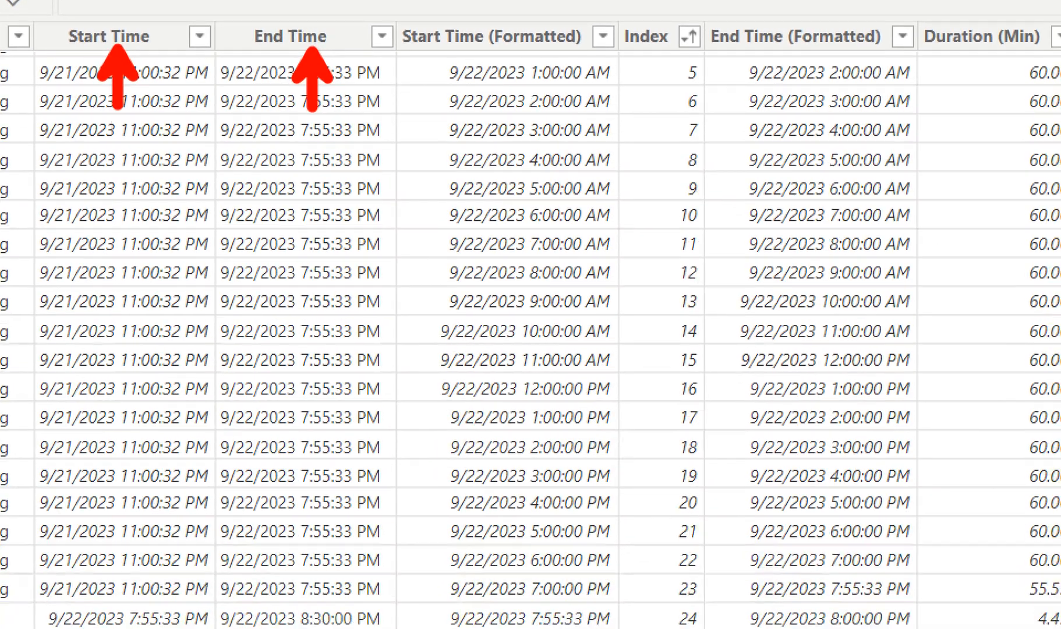
left_click(133, 294)
key("b")
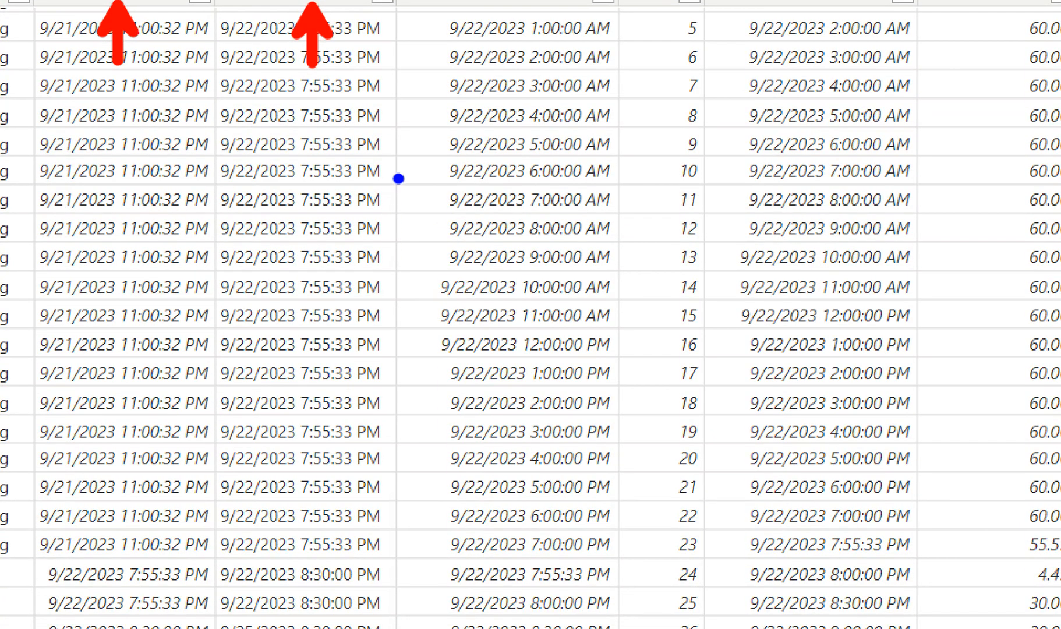
mouse_move(399, 166)
left_mouse_down()
mouse_move(398, 535)
mouse_move(384, 593)
mouse_move(399, 589)
left_mouse_up()
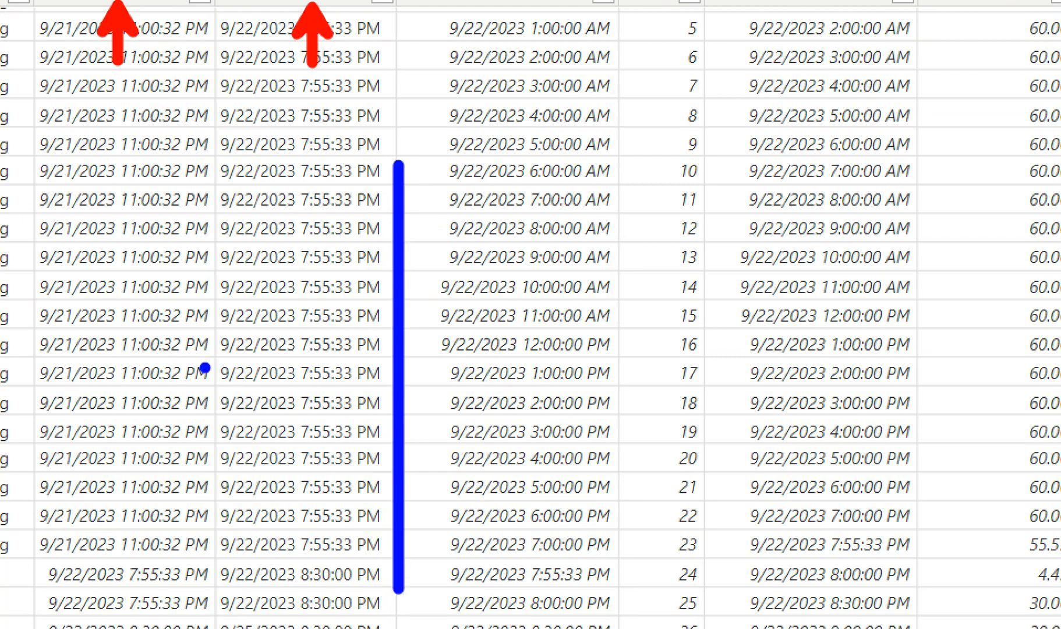
key("r")
mouse_move(30, 172)
left_mouse_down()
mouse_move(225, 409)
mouse_move(359, 525)
mouse_move(376, 567)
mouse_move(389, 566)
left_mouse_up()
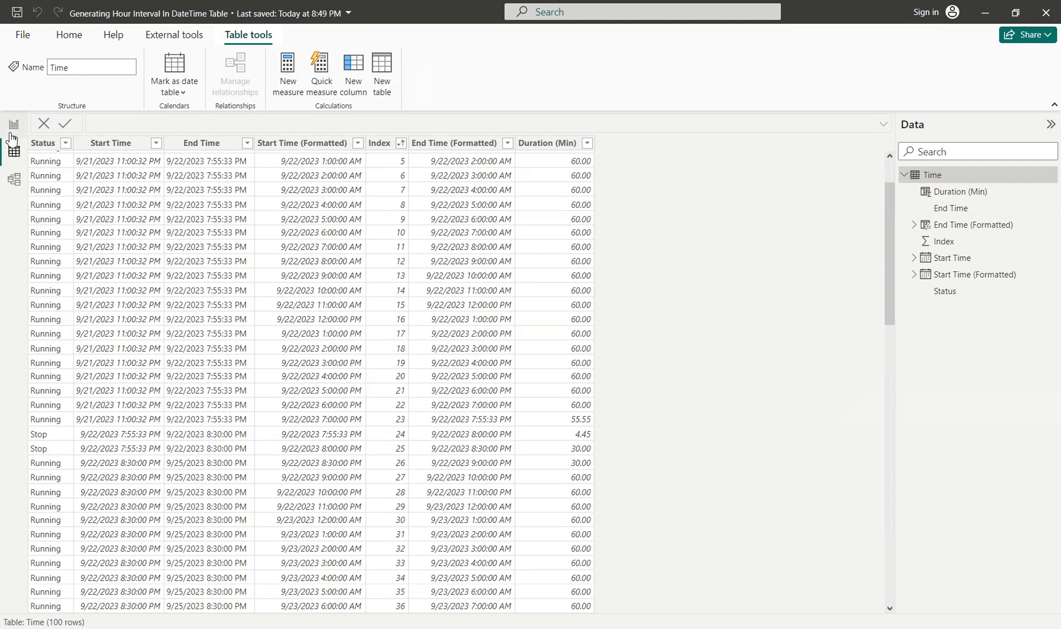
- In the report's table visual, replace Start Time (Formatted) and End Time (Formatted) with Start Time and End Time, using Start Time without its date hierarchy
left_click(14, 125)
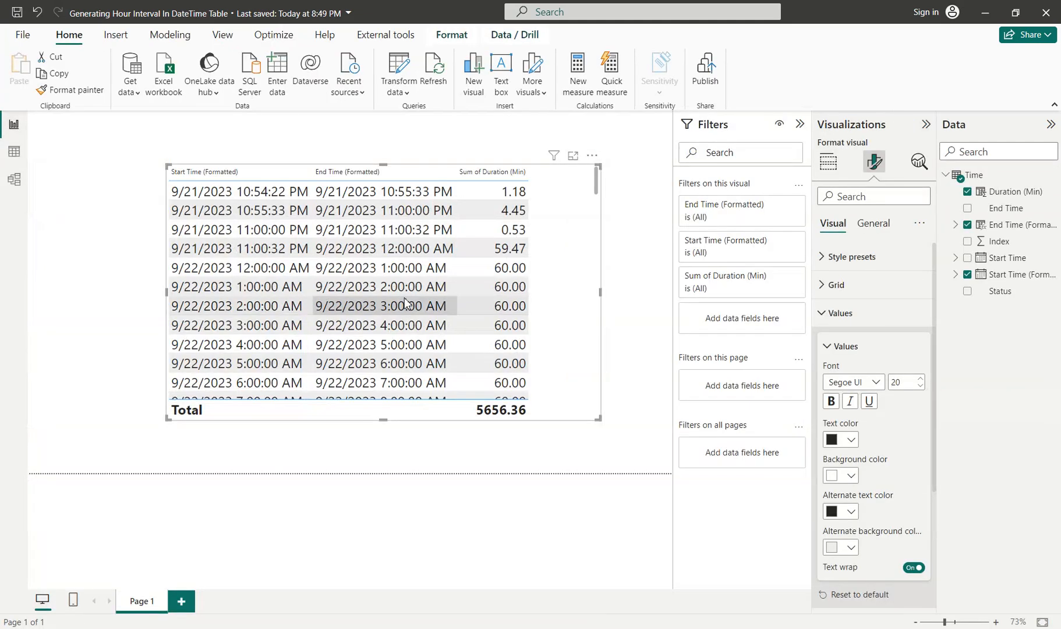
left_click(831, 164)
left_click(924, 355)
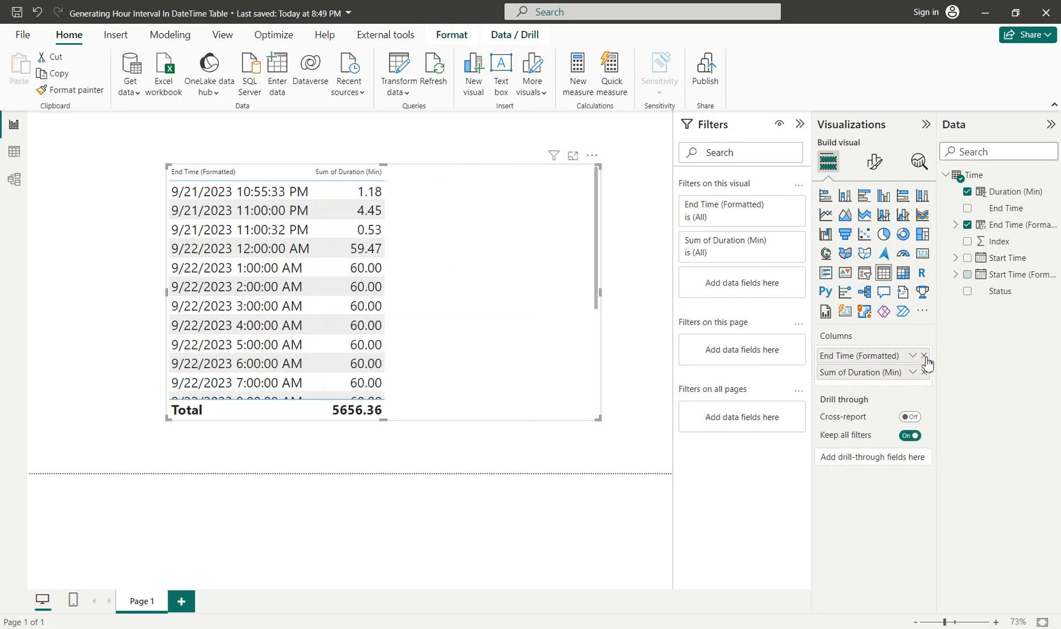
left_click(924, 356)
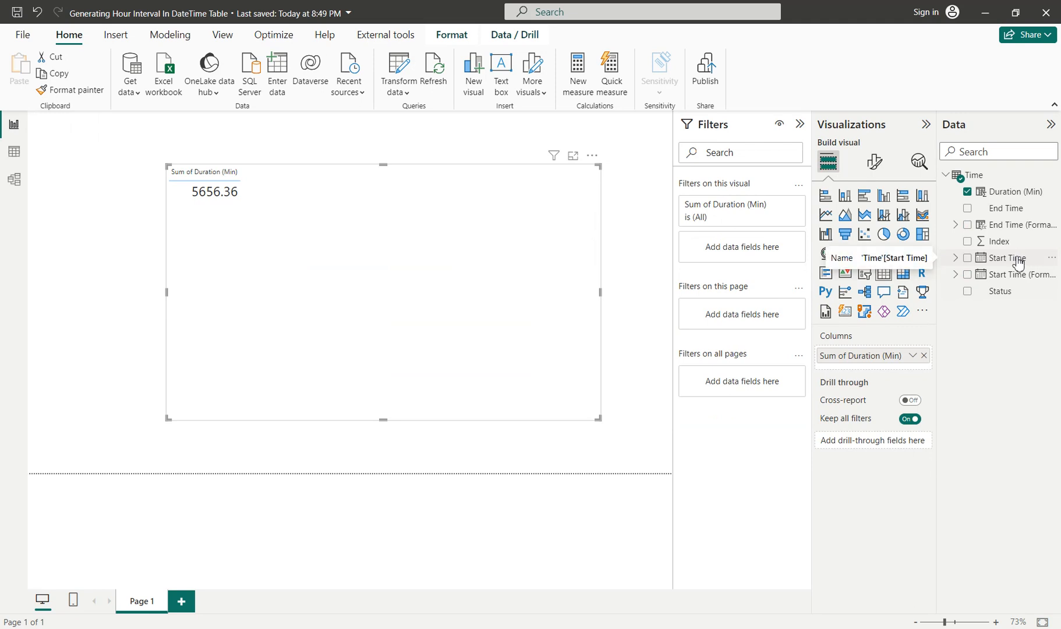
left_click_drag(1019, 263, 883, 356)
left_click_drag(1006, 208, 875, 414)
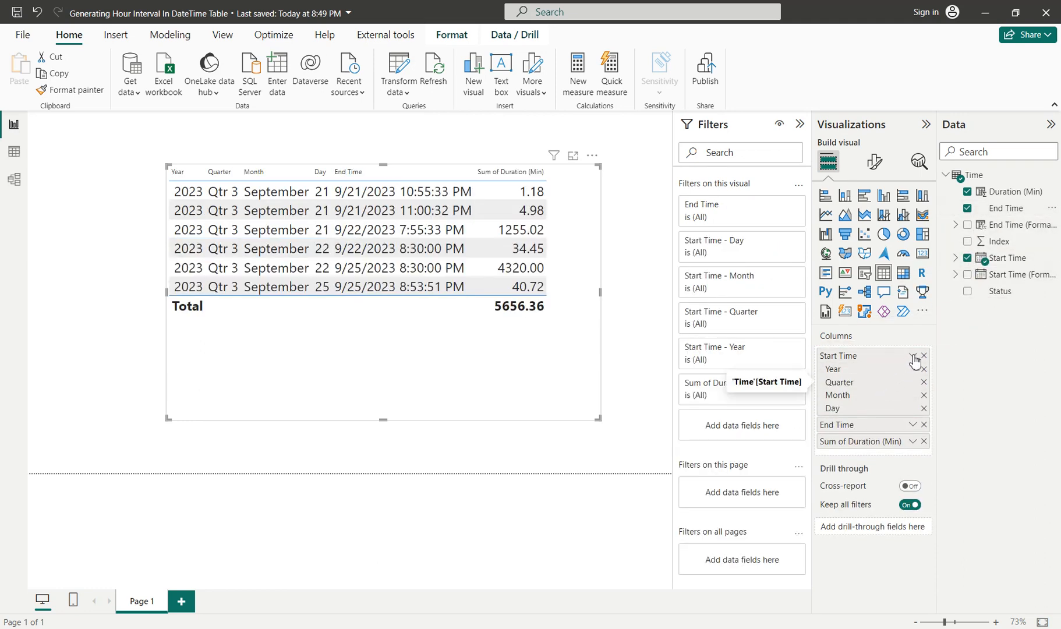
left_click(913, 356)
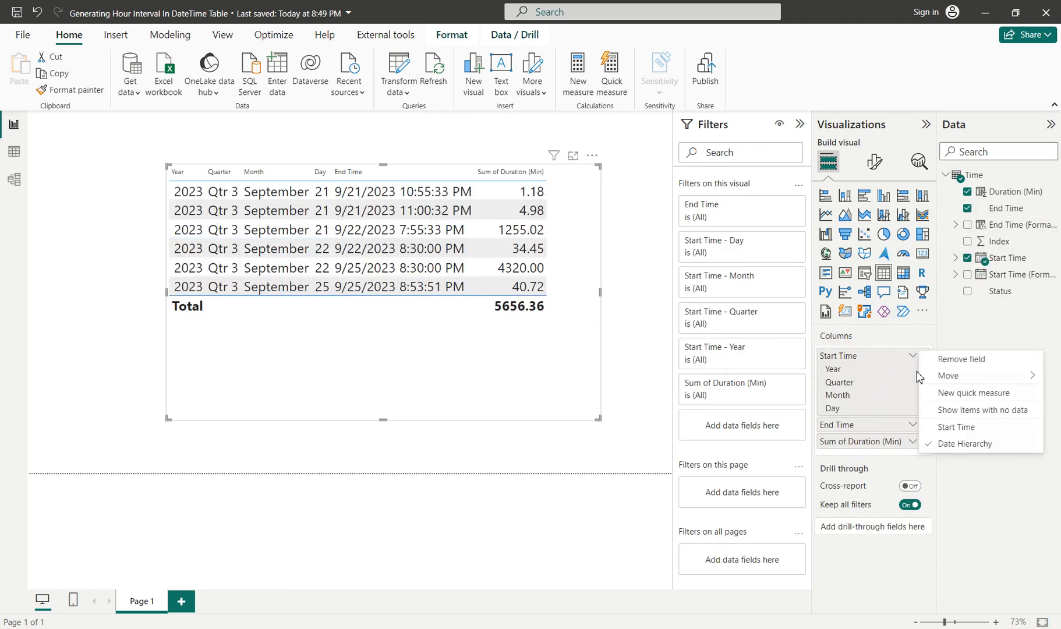
left_click(976, 428)
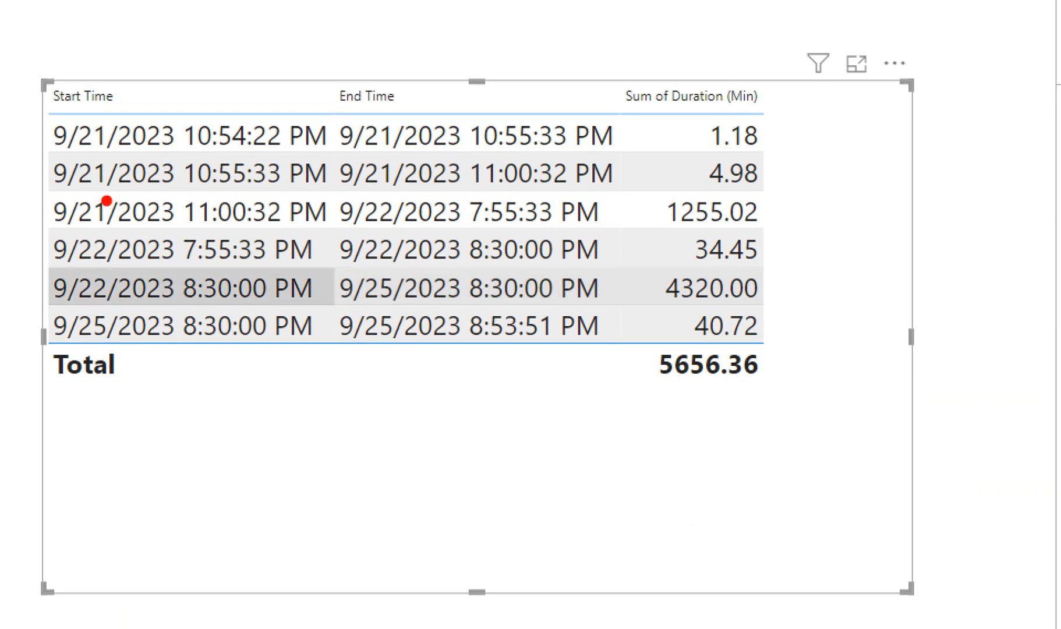
- Examine the summed durations of the 9/21/2023 11:00:32 PM and 9/22/2023 8:30:00 PM runs in the table visual
mouse_move(27, 187)
left_mouse_down()
mouse_move(354, 238)
mouse_move(780, 236)
left_mouse_up()
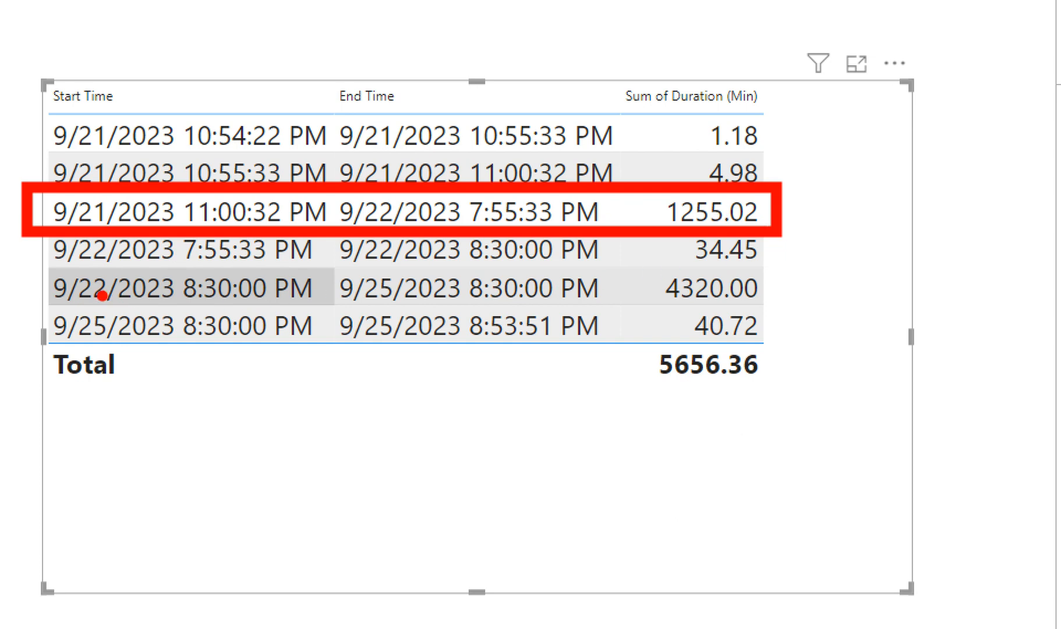
mouse_move(25, 256)
left_mouse_down()
mouse_move(119, 298)
mouse_move(790, 320)
left_mouse_up()
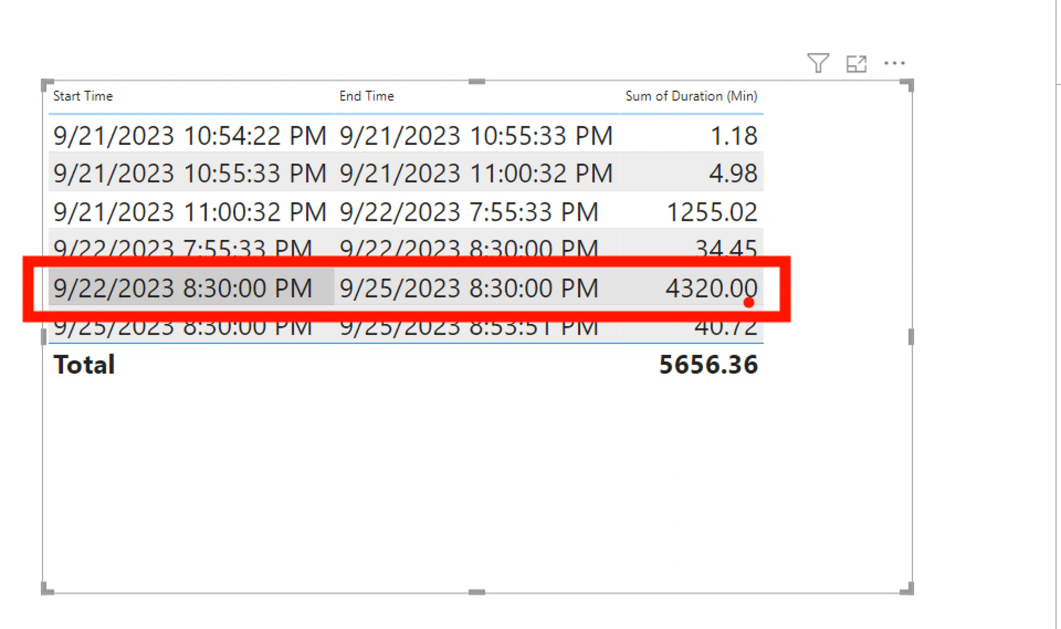
key("Escape")
- Switch to Calculator, divide 4320 by 60 and by 24, and compare the result with the 9/22/2023 8:30:00 PM run's start and end dates
left_click(684, 627)
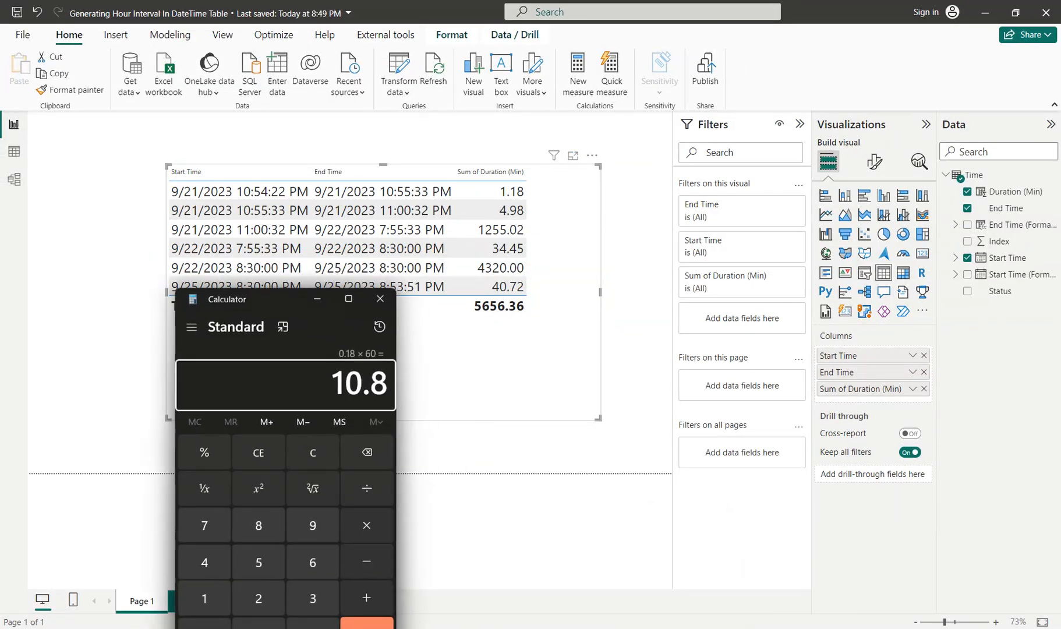
type("432")
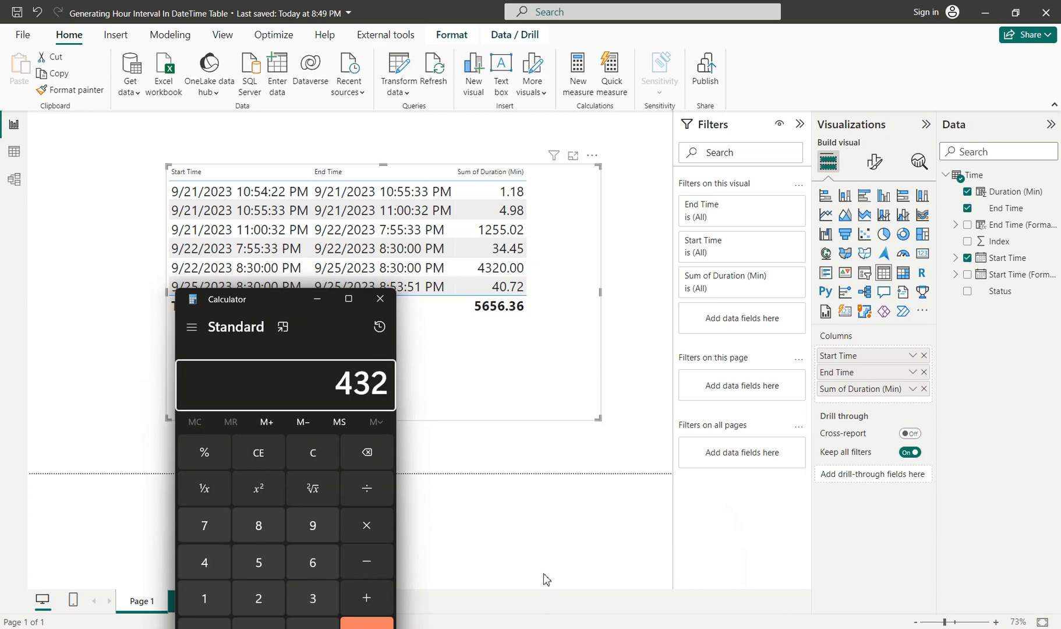
type("06")
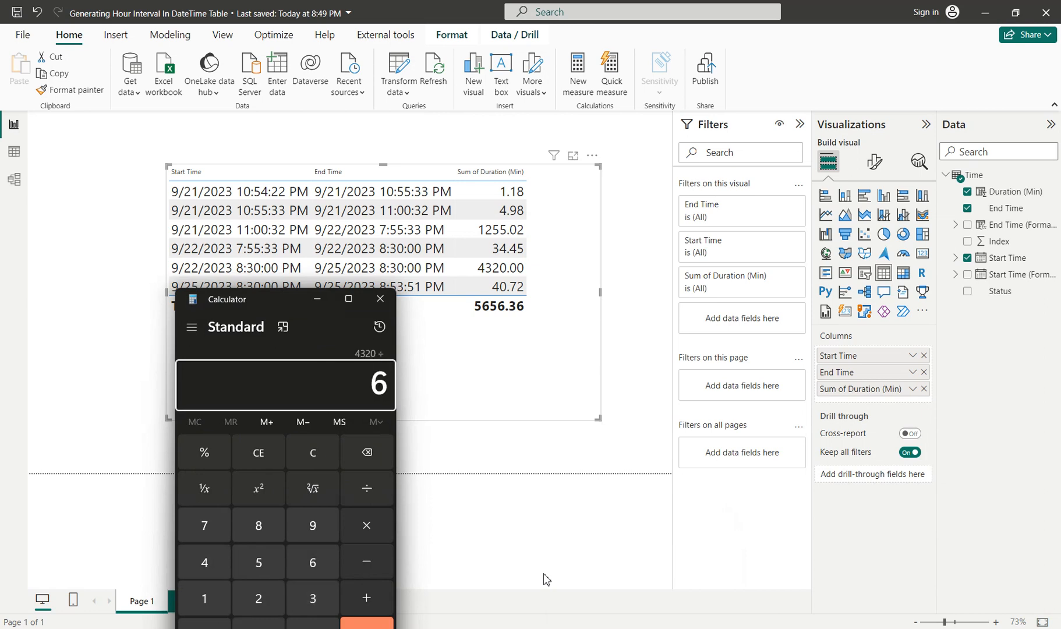
type("0")
key("Return")
type("/24")
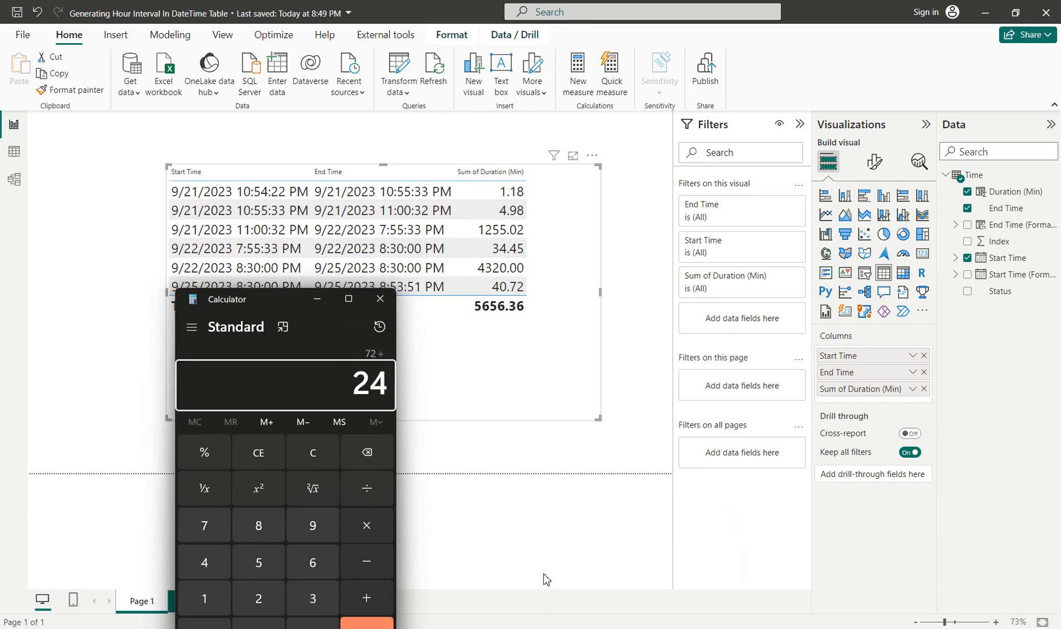
key("Return")
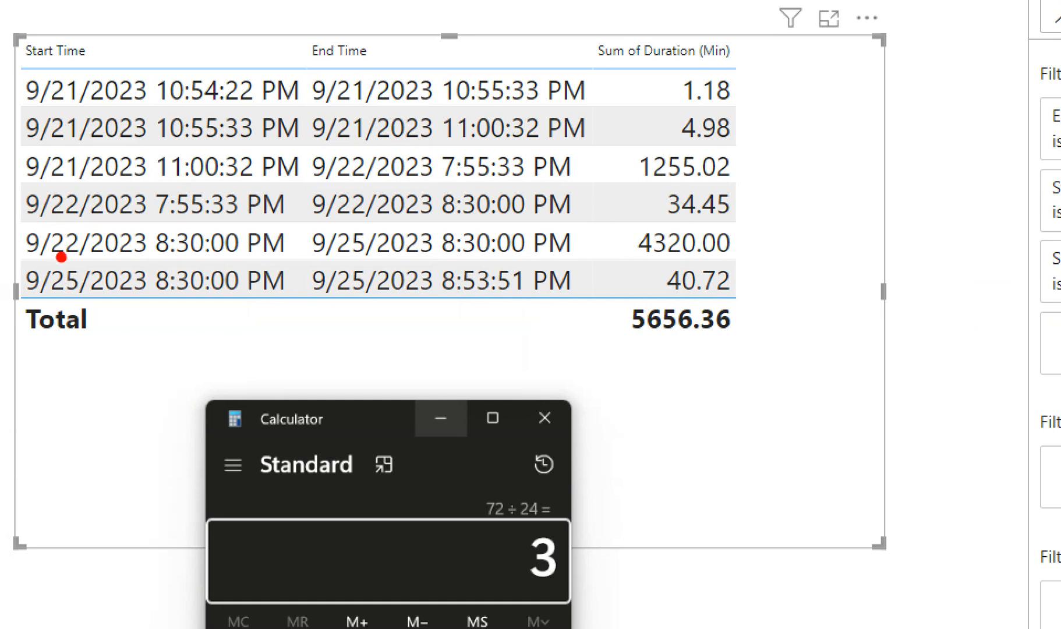
left_click_drag(64, 258, 58, 336)
left_click_drag(347, 255, 348, 313)
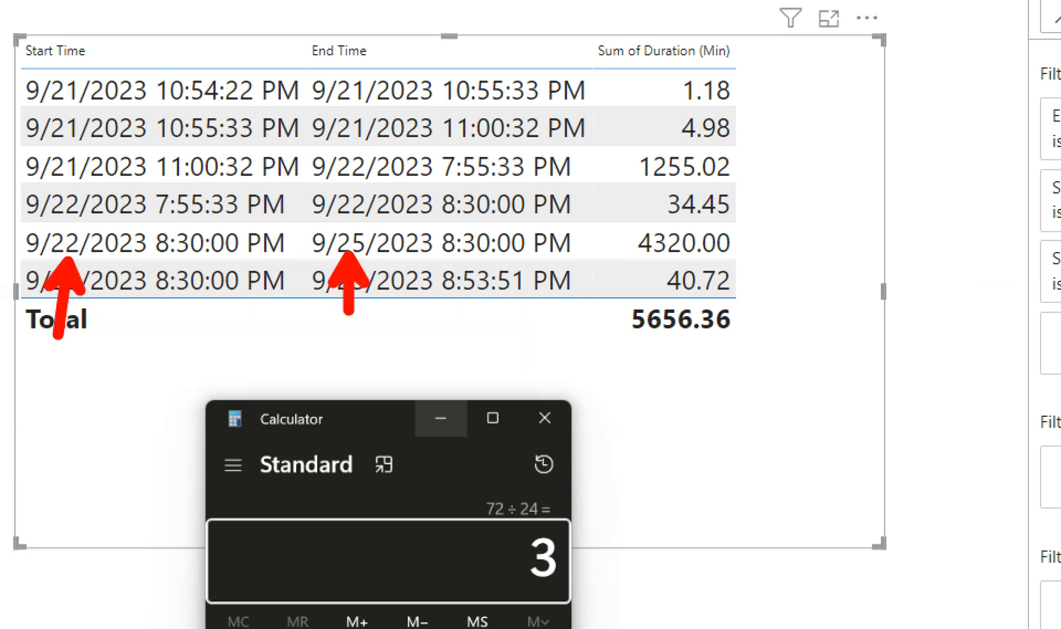
key("Escape")
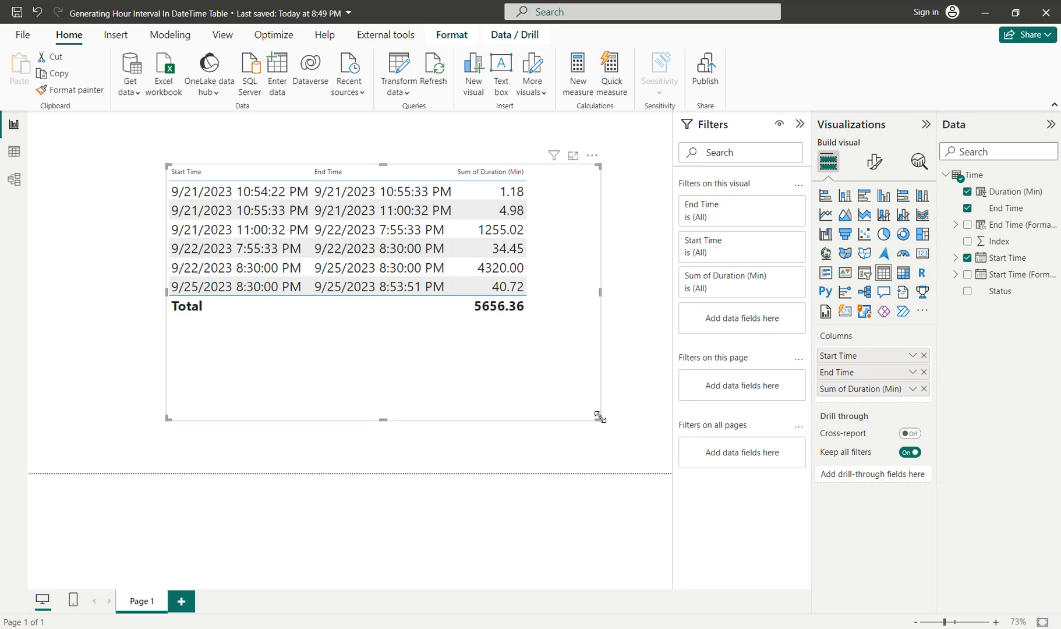
- Shrink the table visual to fit its rows and move it to the upper-left corner of the report page
left_click_drag(601, 417, 546, 342)
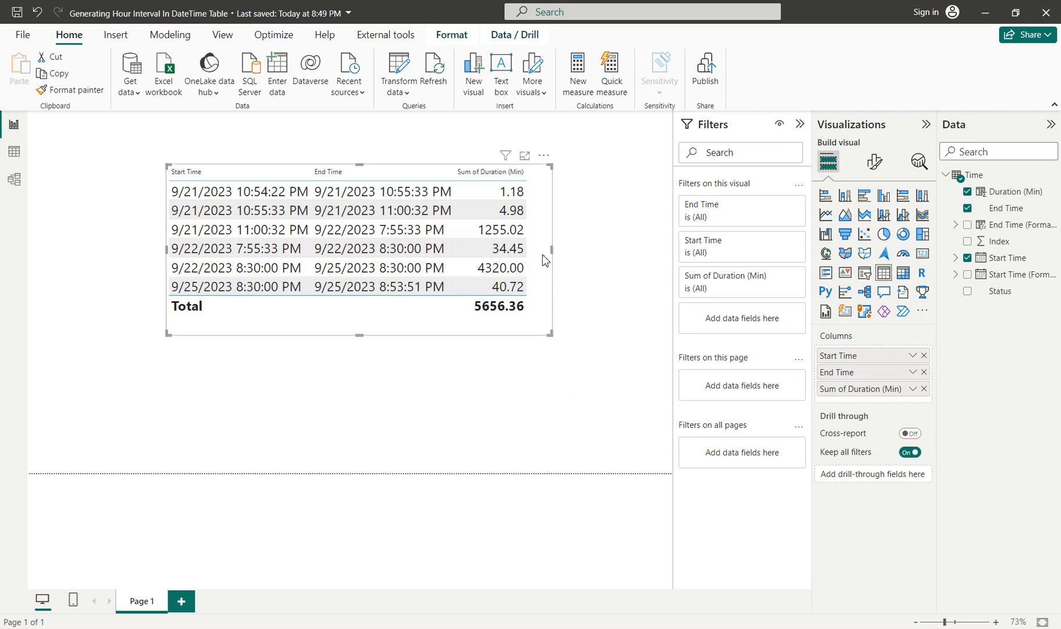
left_click_drag(545, 257, 396, 184)
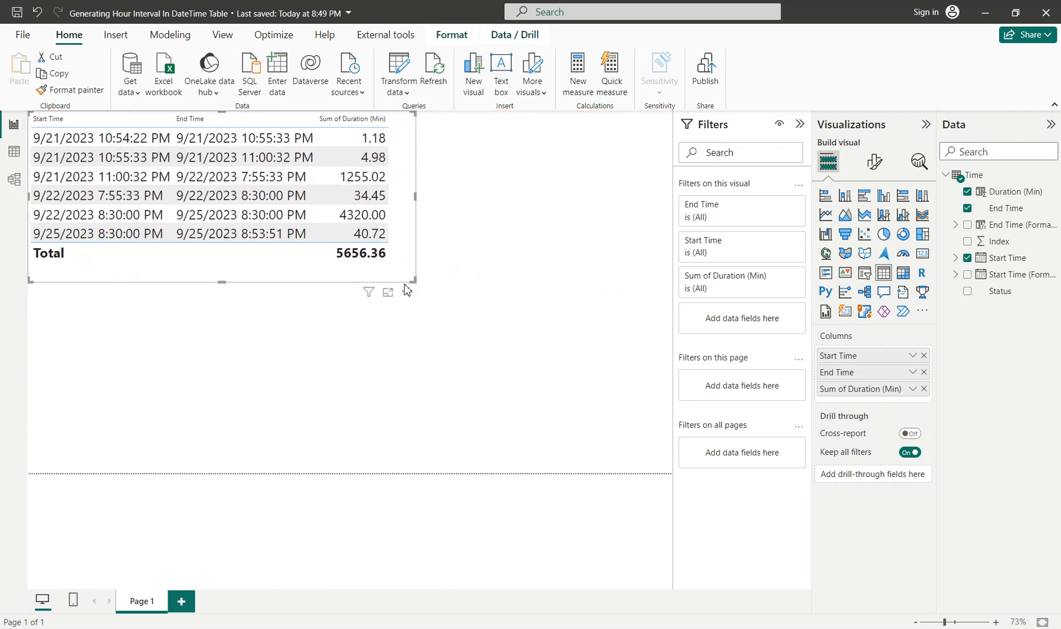
left_click_drag(415, 290, 395, 264)
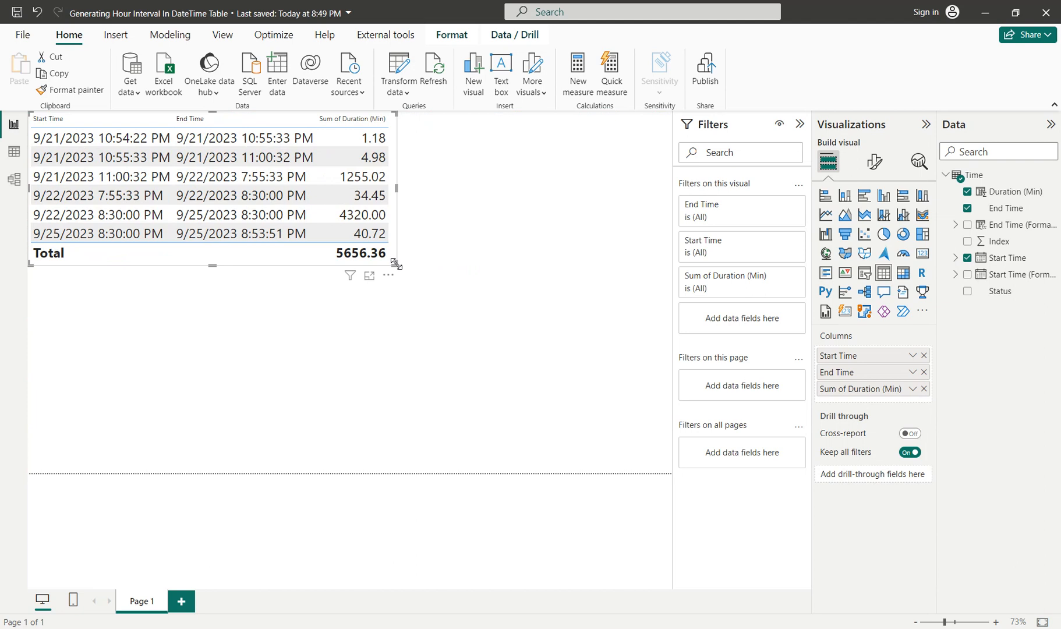
left_click(445, 326)
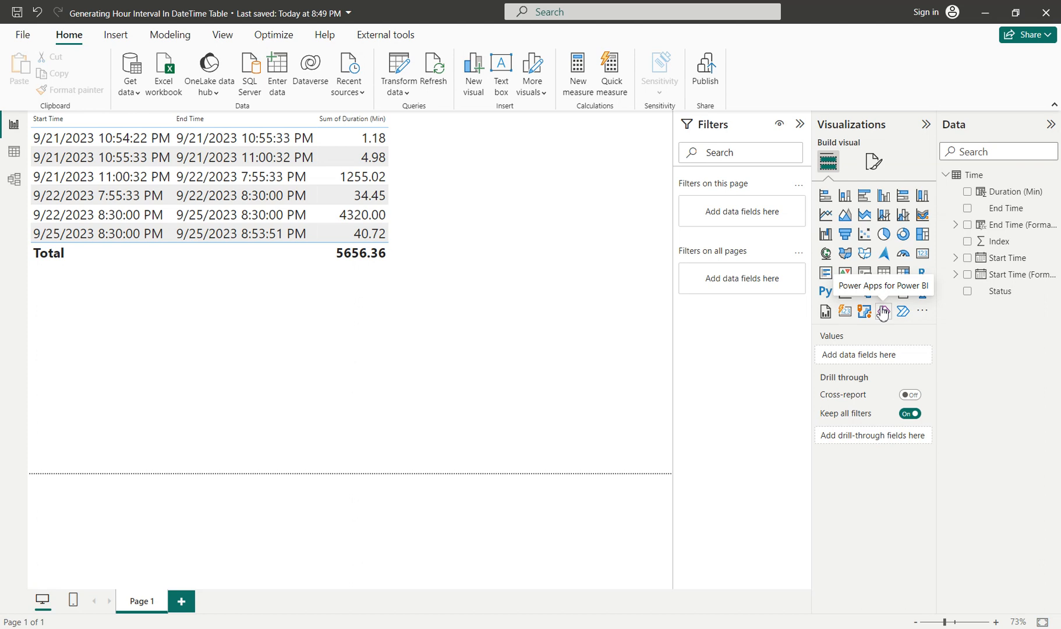
left_click(302, 265)
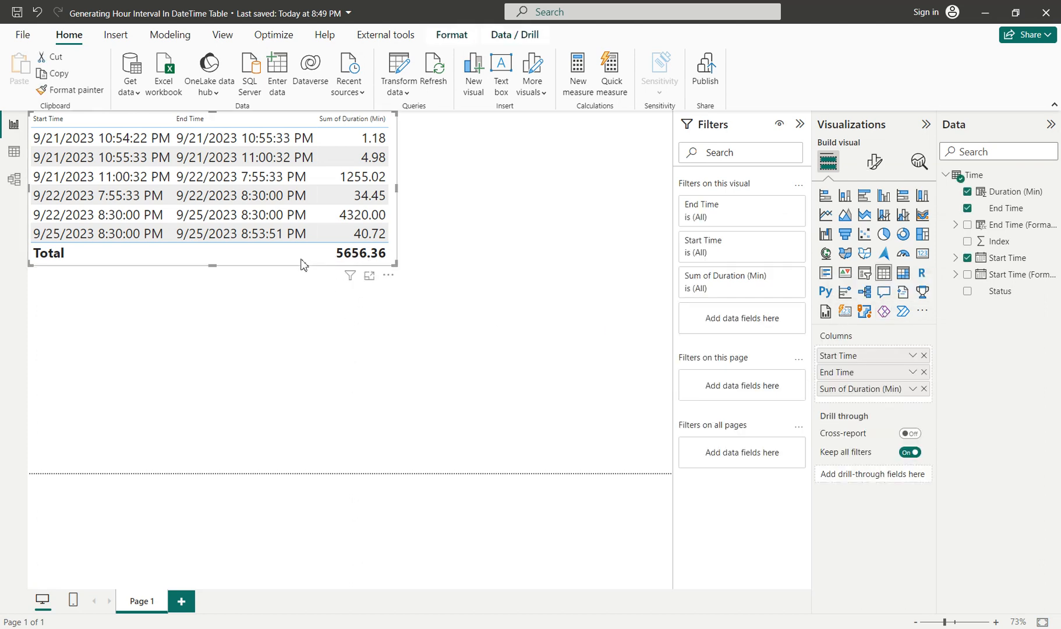
- Add a clustered column chart below the table with Start Time on the X-axis and Sum of Duration (Min) on the Y-axis
left_click(251, 375)
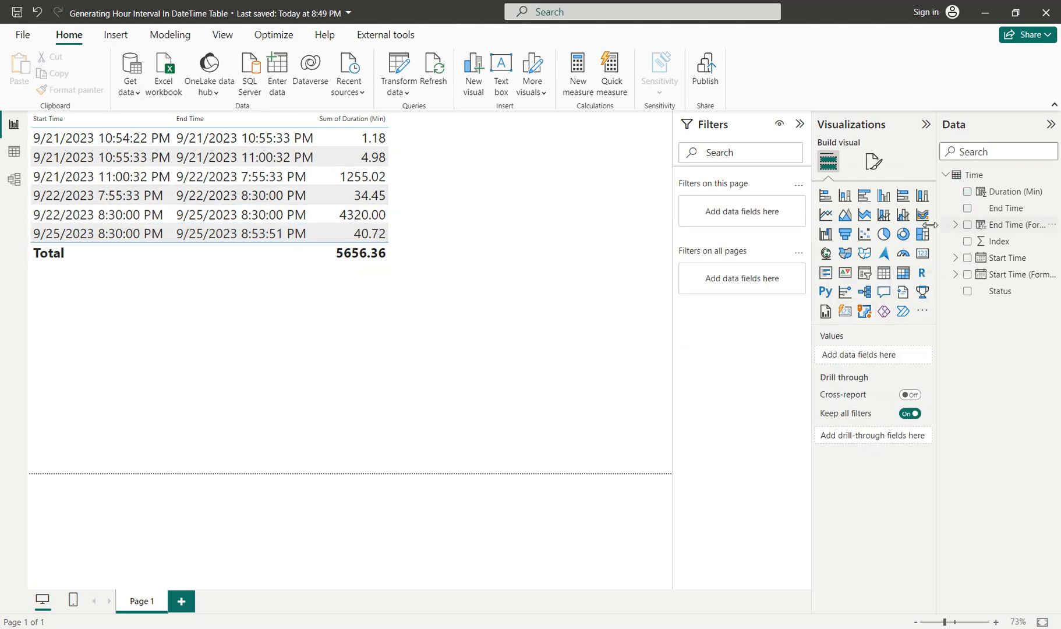
left_click(883, 272)
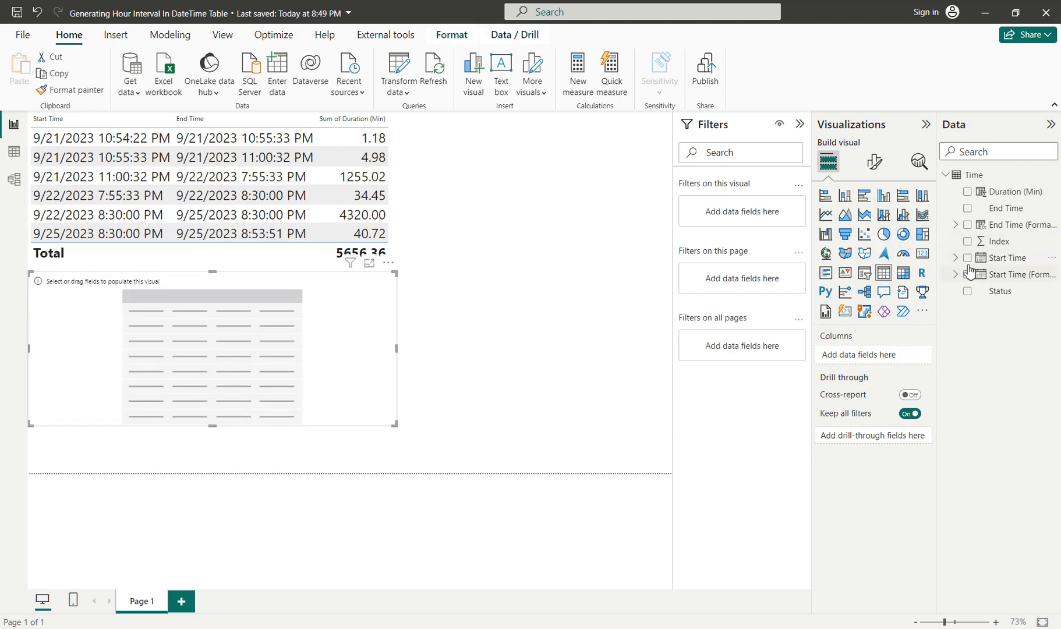
left_click(883, 195)
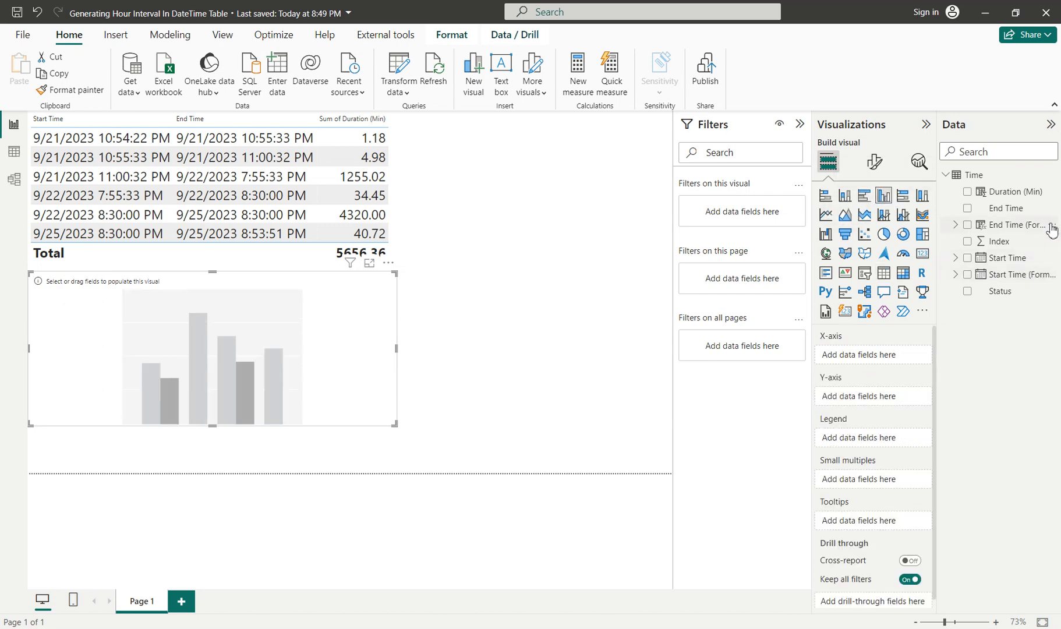
left_click_drag(1013, 259, 887, 371)
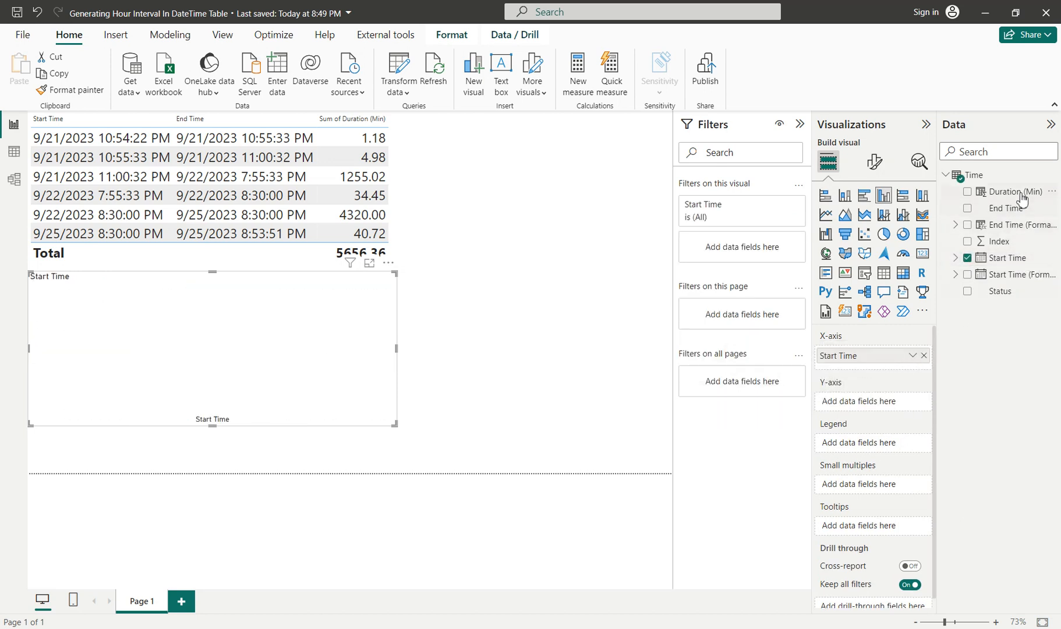
left_click_drag(1017, 193, 883, 403)
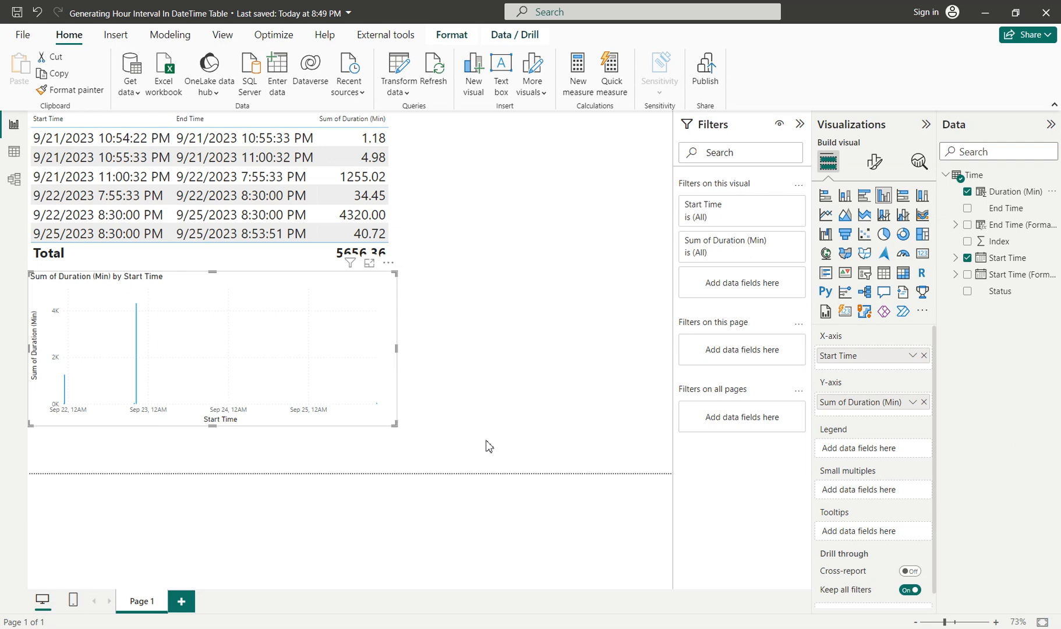
- Replace Start Time with Start Time (Formatted) on the column chart's X-axis
left_click(967, 257)
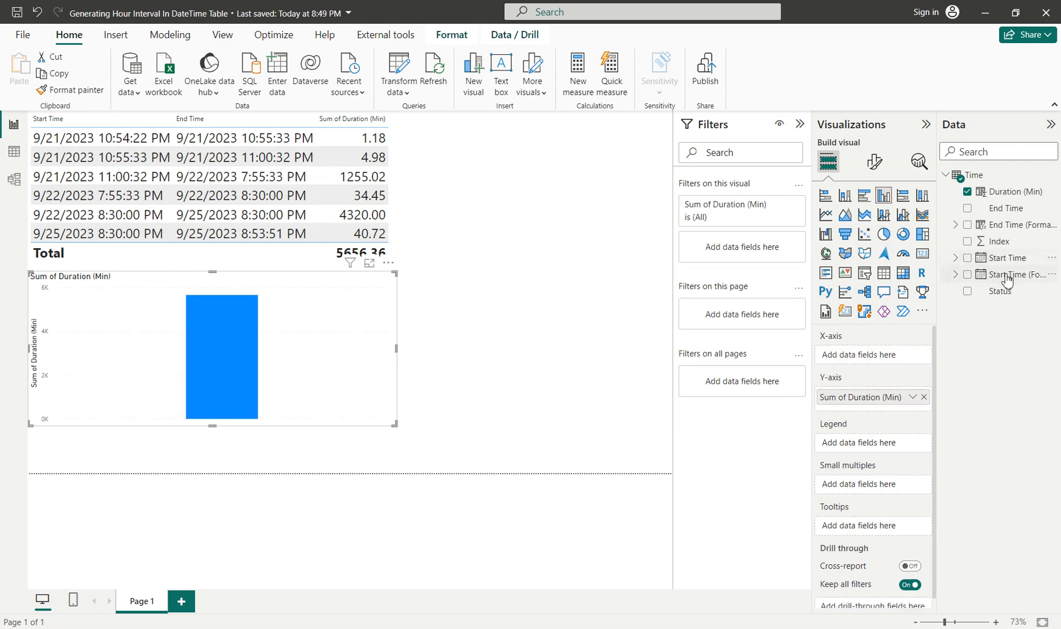
left_click_drag(1007, 280, 862, 354)
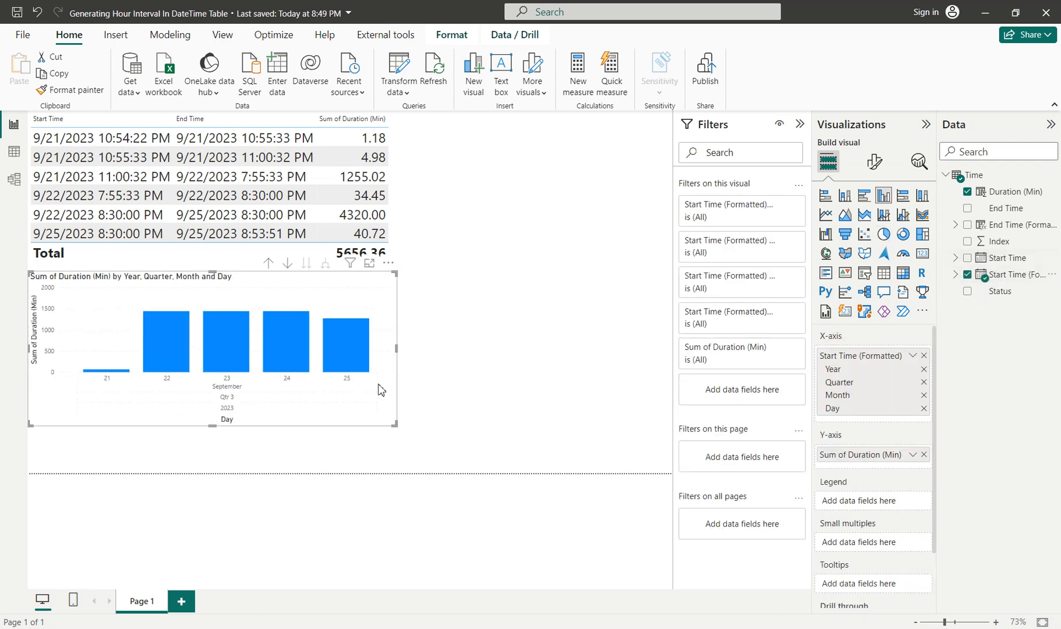
left_click(568, 255)
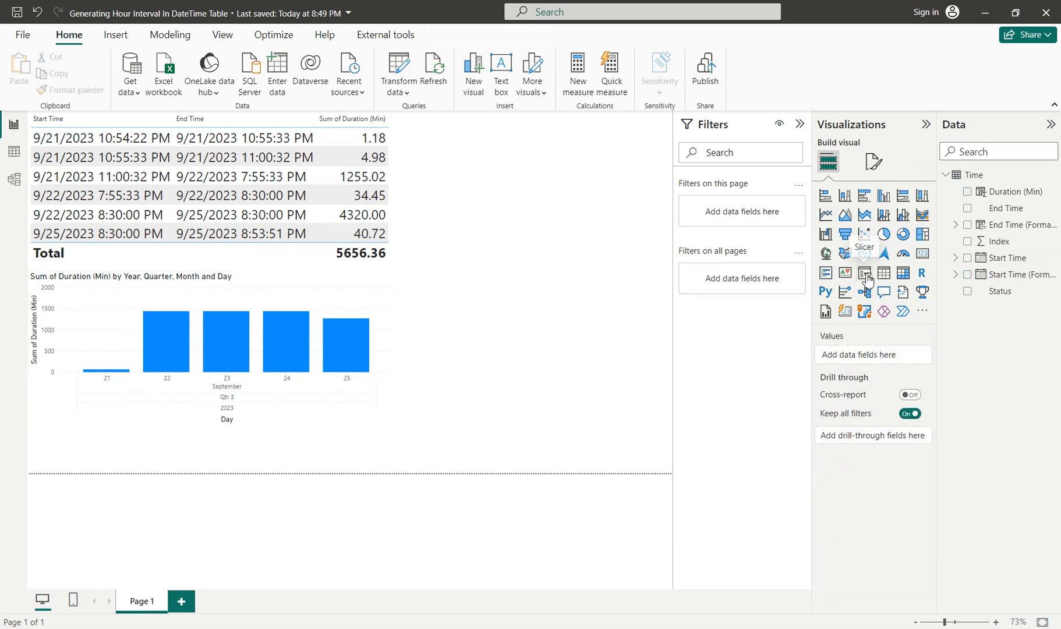
- Add a slicer beside the table on Start Time (Formatted), using its date hierarchy of Year, Quarter, Month and Day
left_click(901, 273)
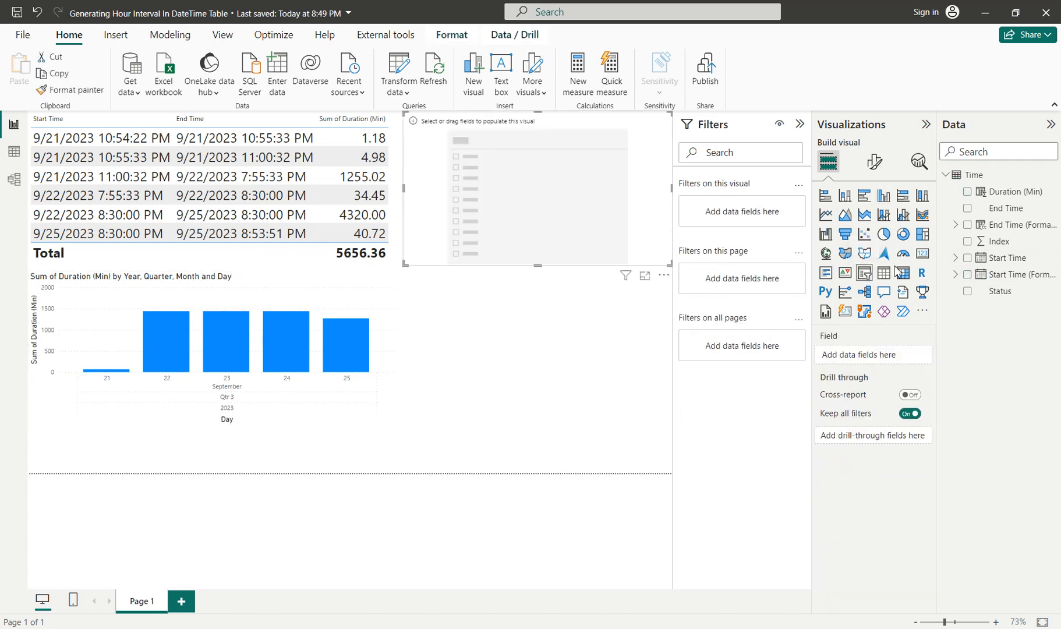
left_click(967, 258)
left_click(980, 258)
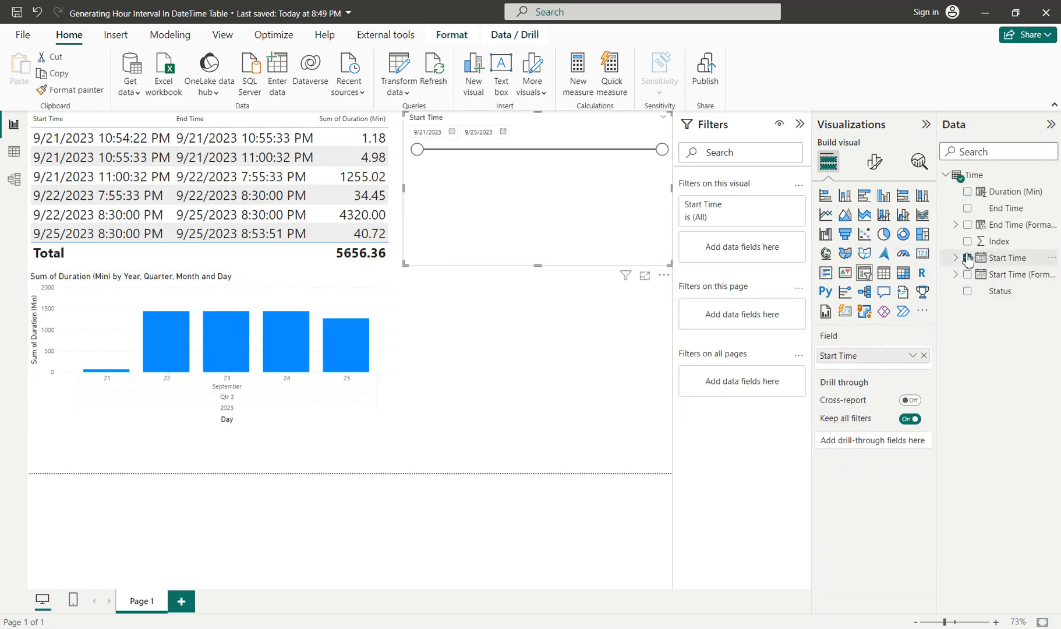
left_click(967, 258)
left_click(967, 275)
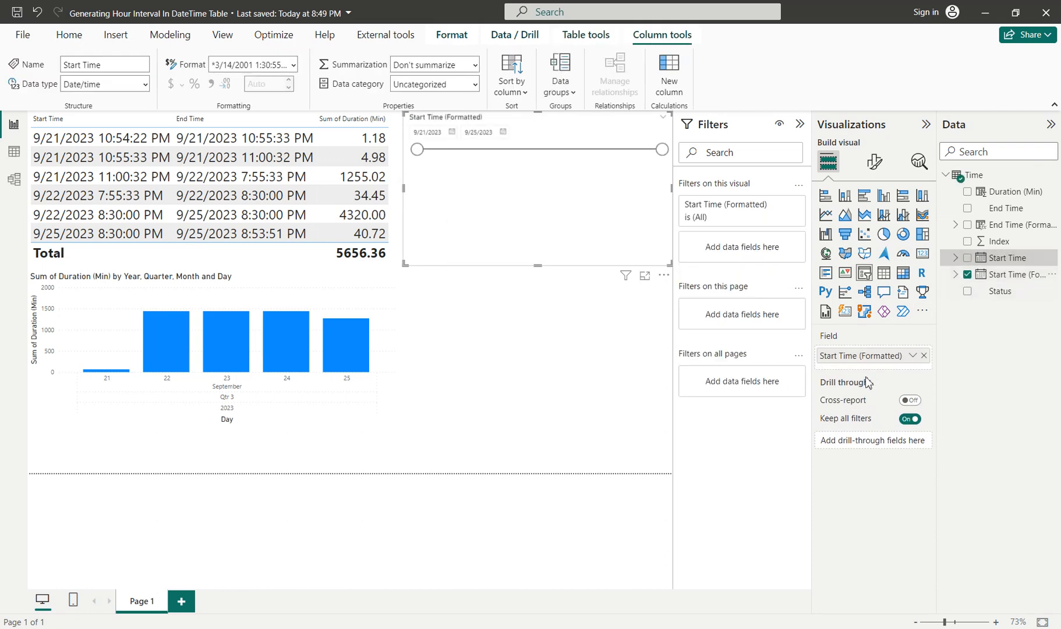
left_click(910, 358)
left_click(958, 440)
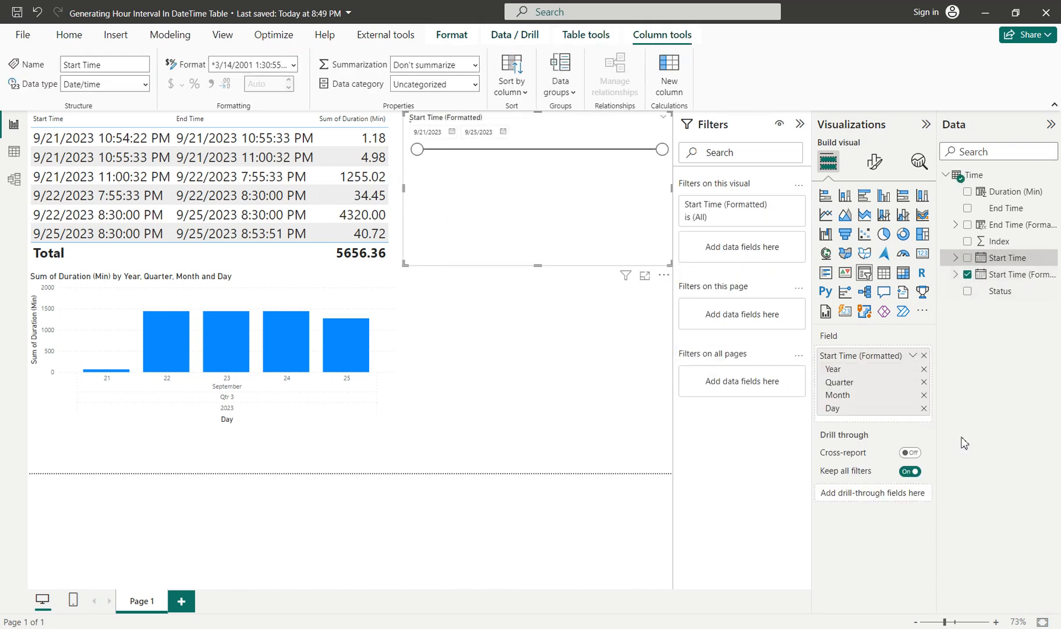
- Reduce the Start Time (Formatted) slicer to Day by removing Year, Quarter and Month, and filter the report to day 21
left_click(923, 369)
left_click(923, 369)
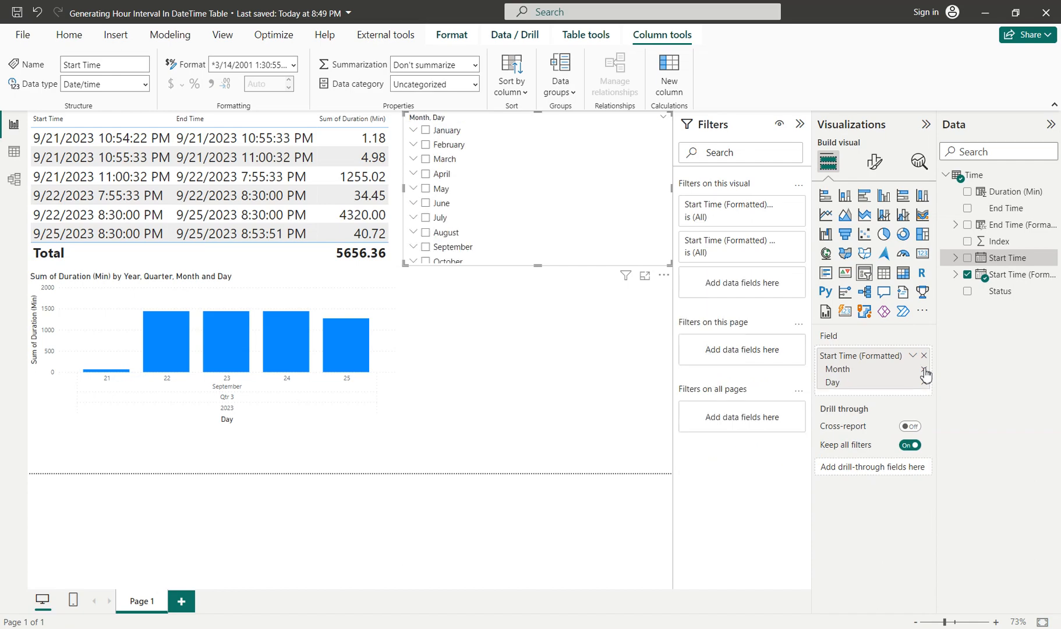
left_click(923, 369)
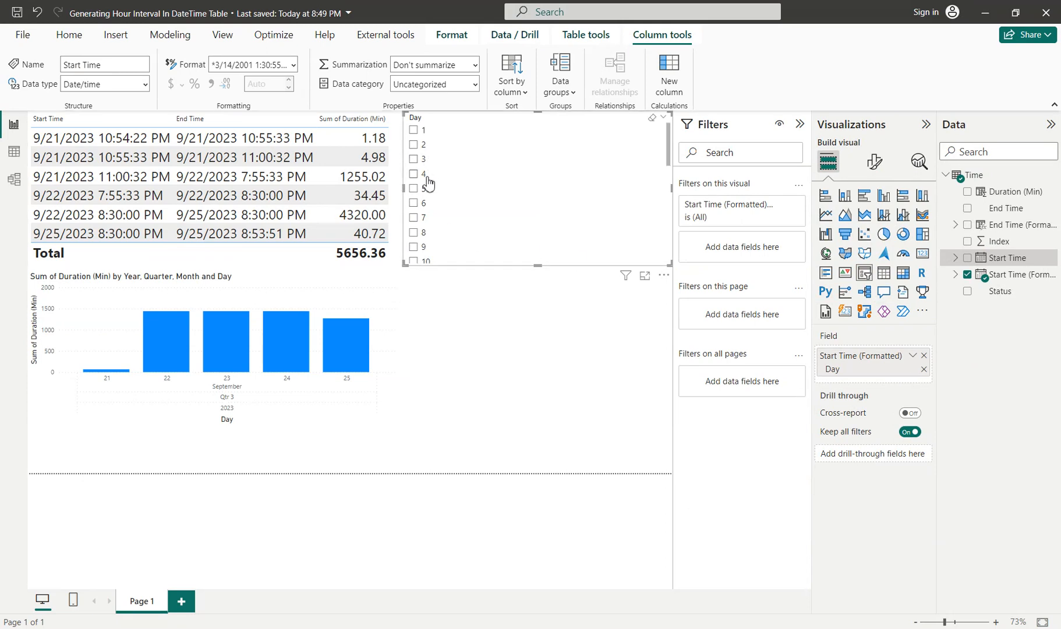
scroll(493, 191, "down", 5)
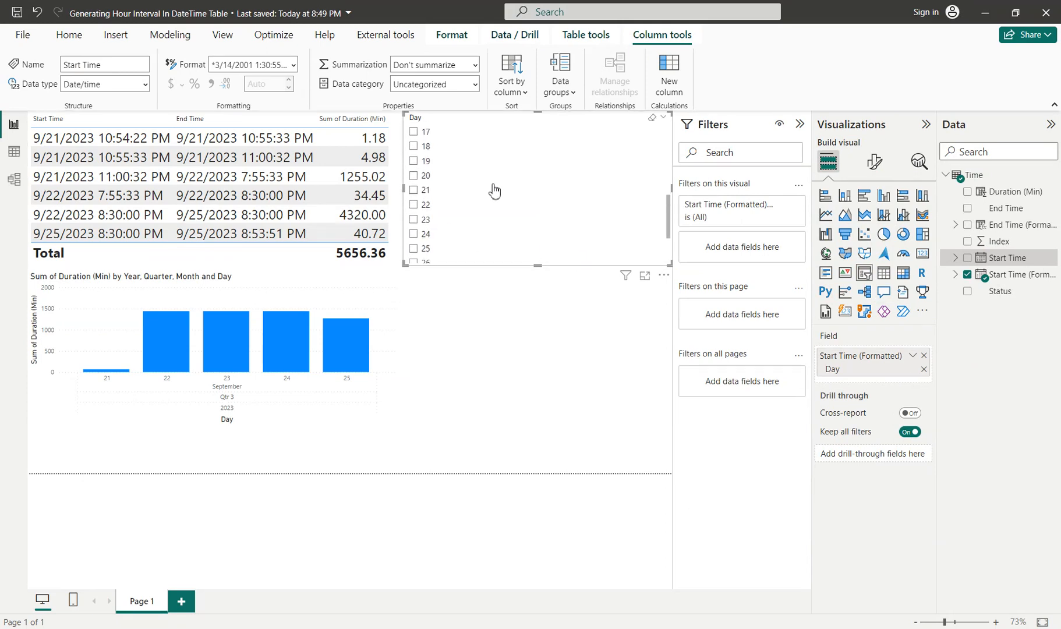
left_click(414, 190)
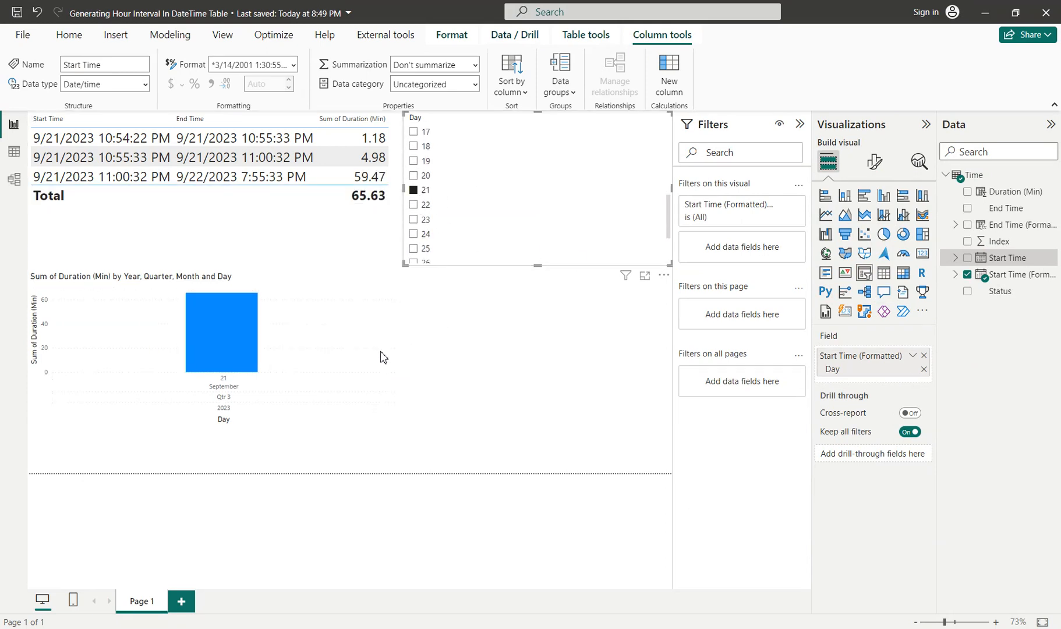
- Move the duration chart slightly lower and switch its X-axis from Date Hierarchy to the plain Start Time (Formatted) field
left_click(309, 358)
left_click_drag(348, 348, 349, 379)
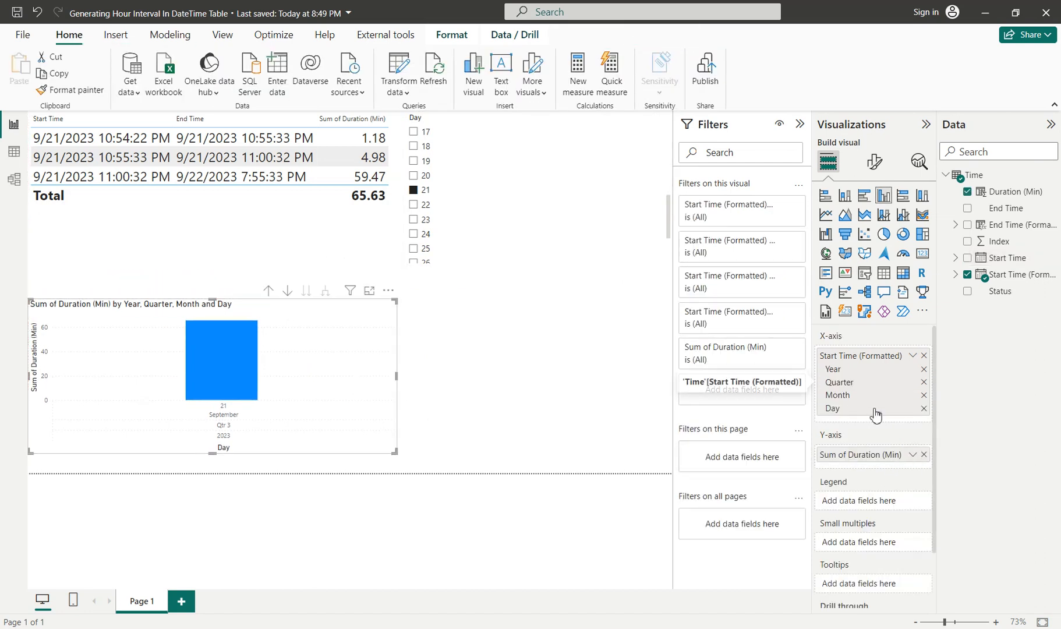
left_click(913, 356)
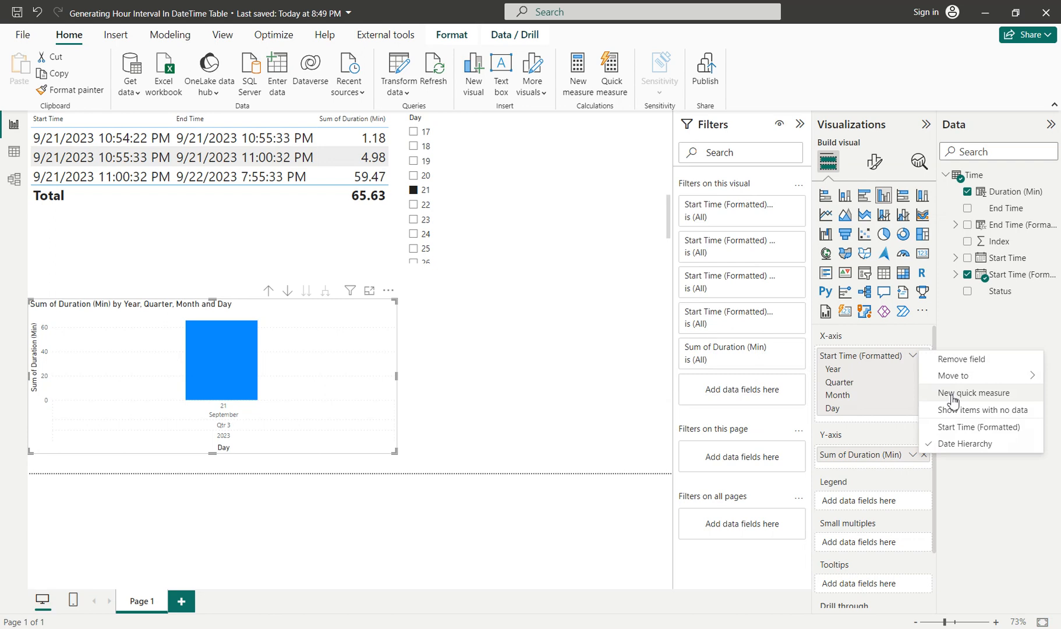
left_click(966, 431)
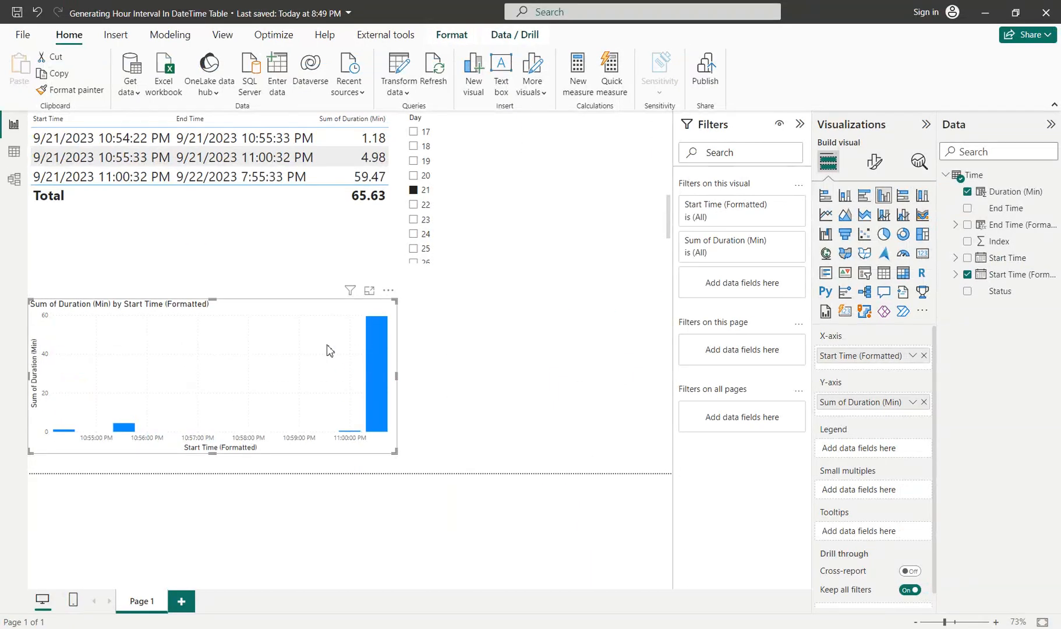
mouse_move(373, 345)
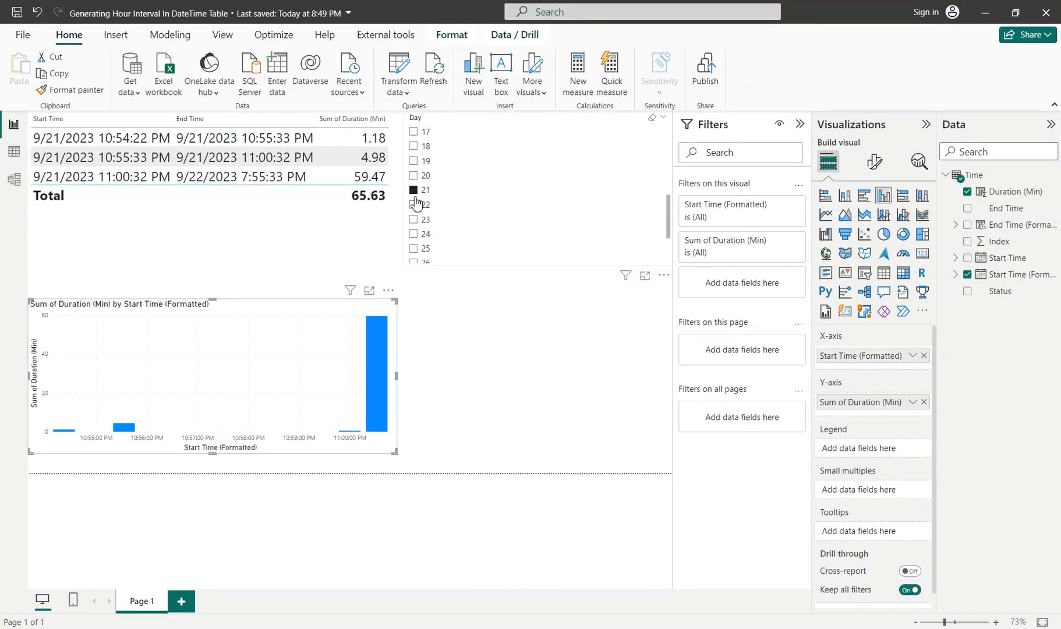
- Clear and reapply the day 21 filter, and compare the chart's bars with the start and end times in the table
left_click(454, 36)
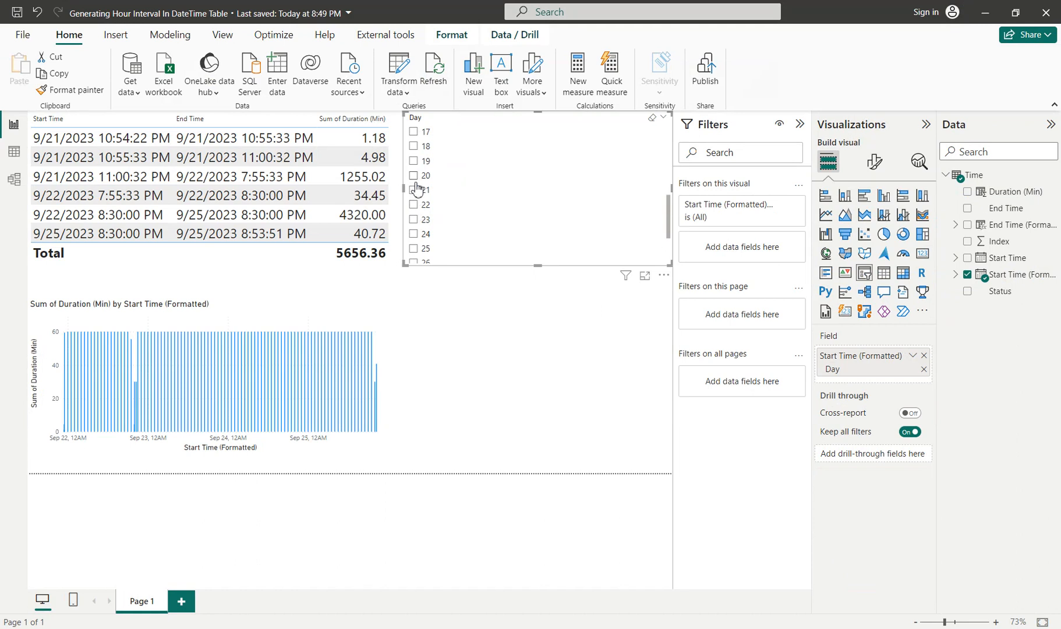
left_click(413, 190)
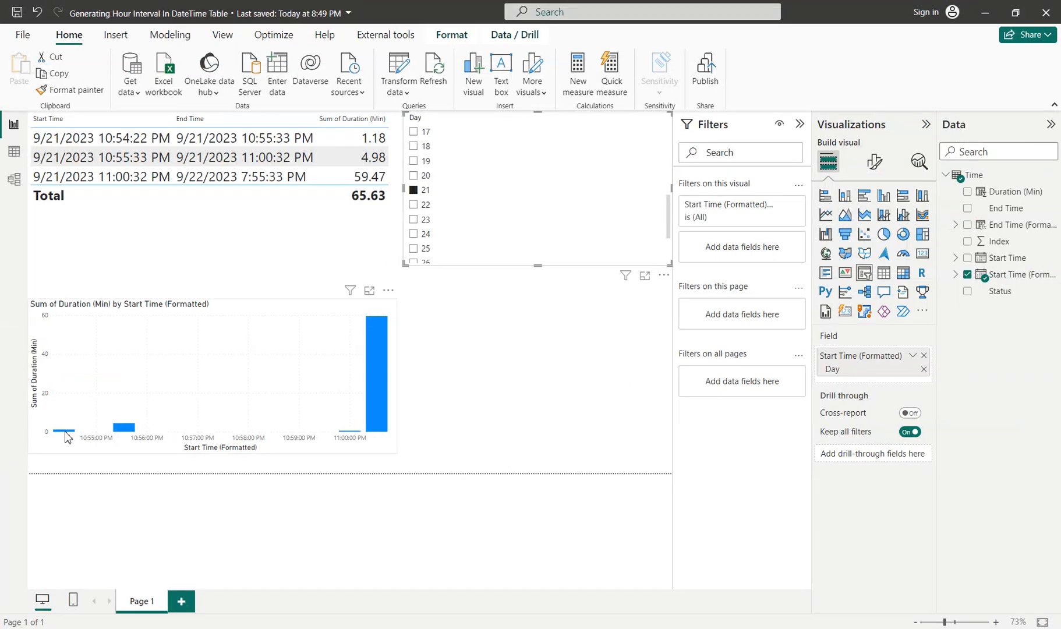
mouse_move(69, 437)
mouse_move(125, 431)
mouse_move(348, 437)
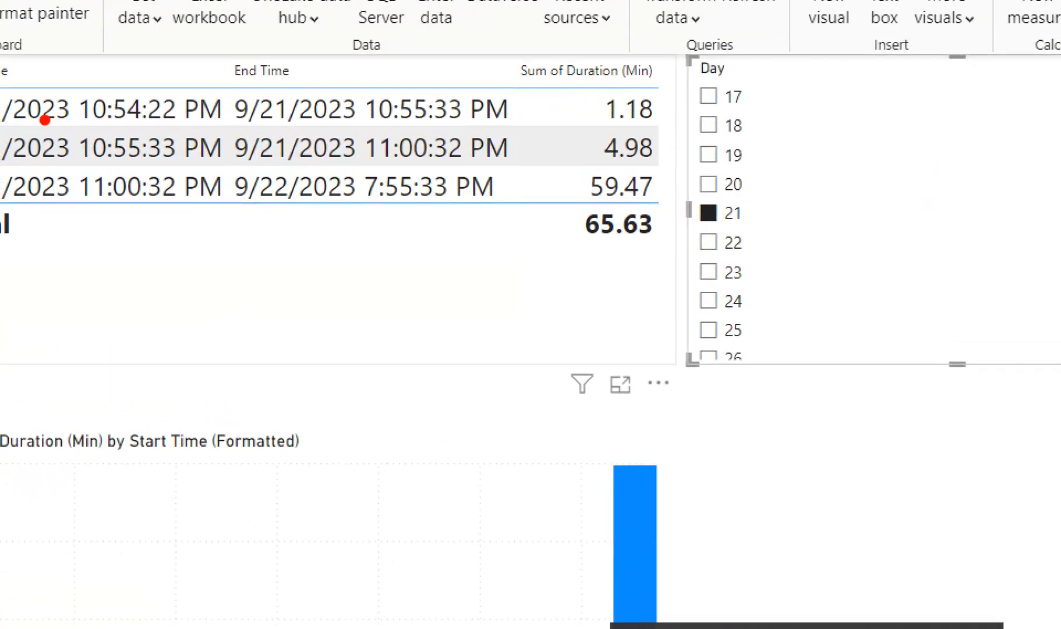
left_click_drag(40, 114, 536, 173)
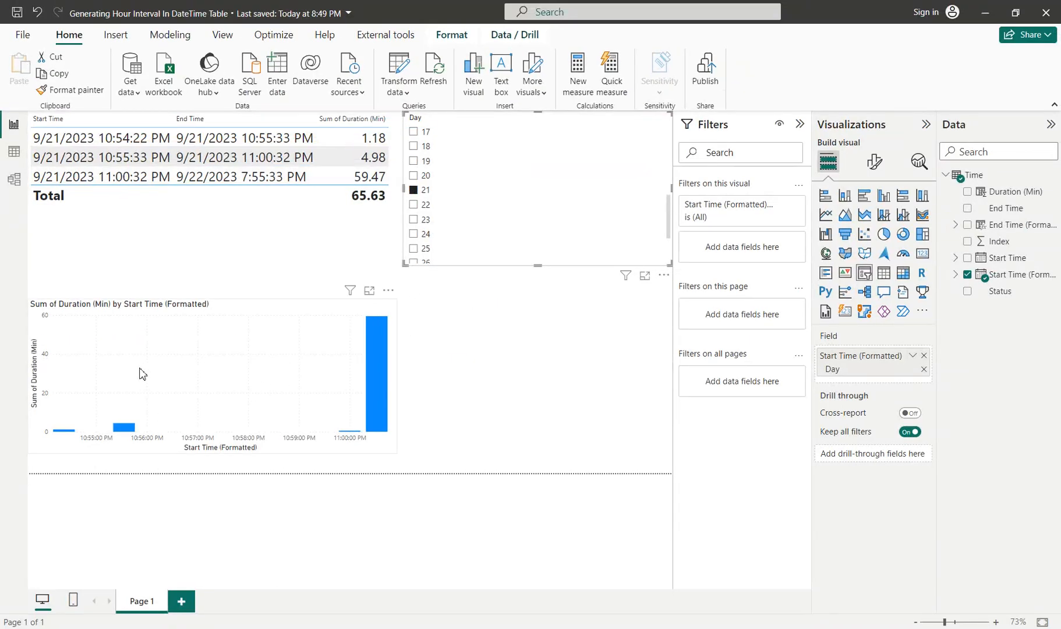
- Switch the day slicer from 21 to 22 and examine the hourly duration bars, the table's time intervals and the slicer's listed days
left_click(415, 192)
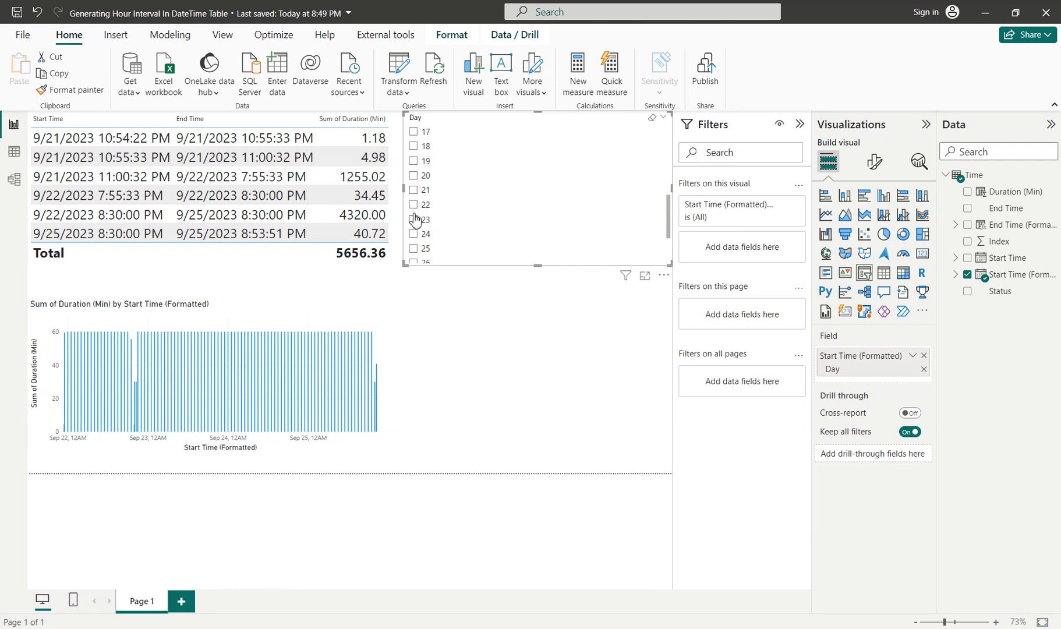
left_click(414, 204)
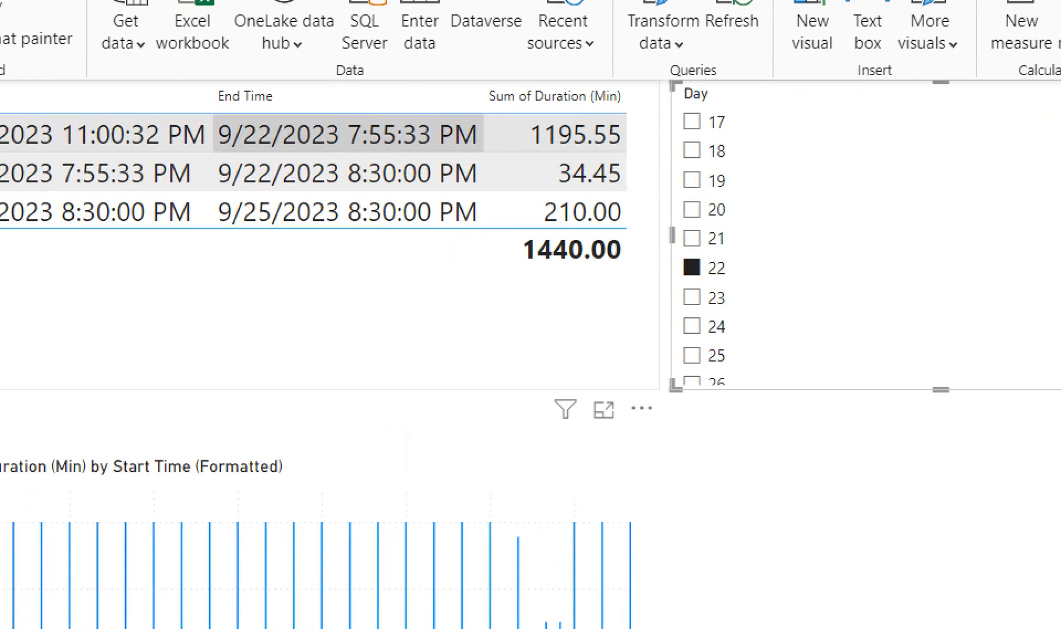
left_click_drag(224, 139, 163, 201)
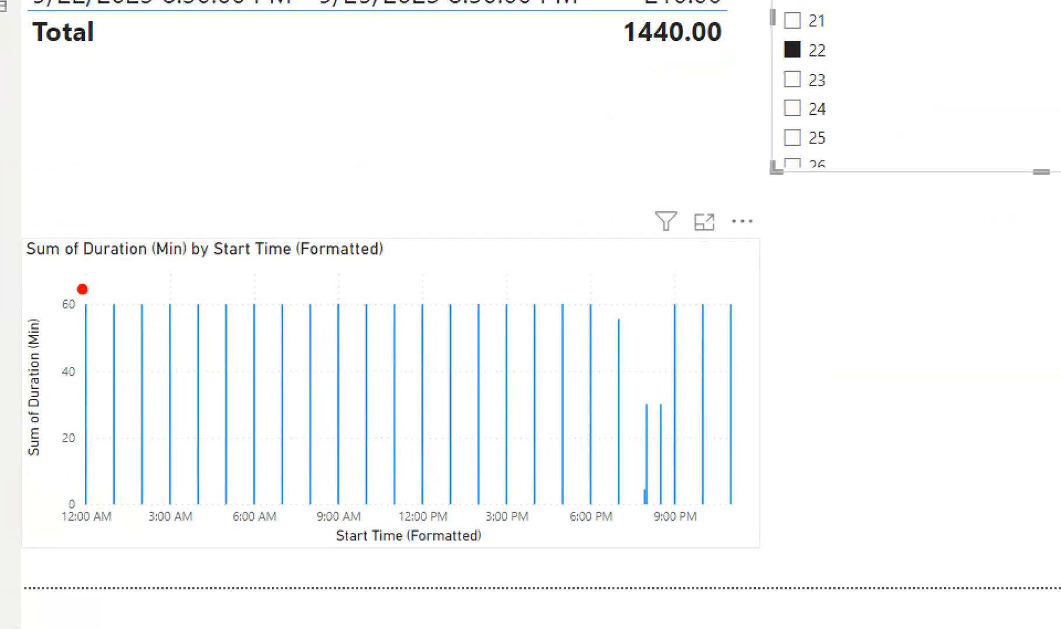
left_click_drag(83, 288, 484, 289)
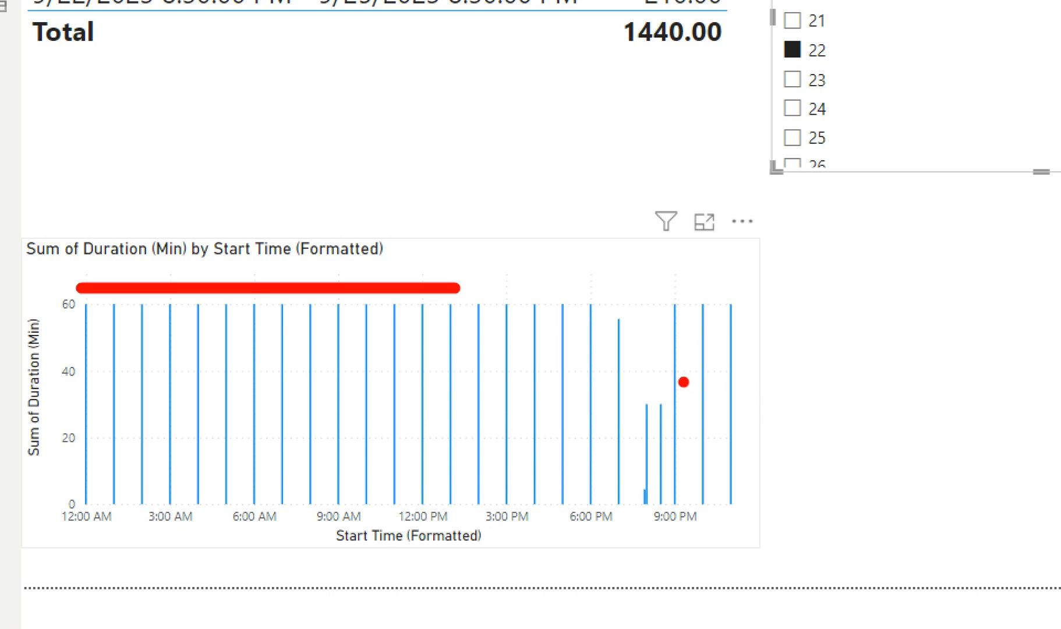
left_click_drag(645, 385, 598, 313)
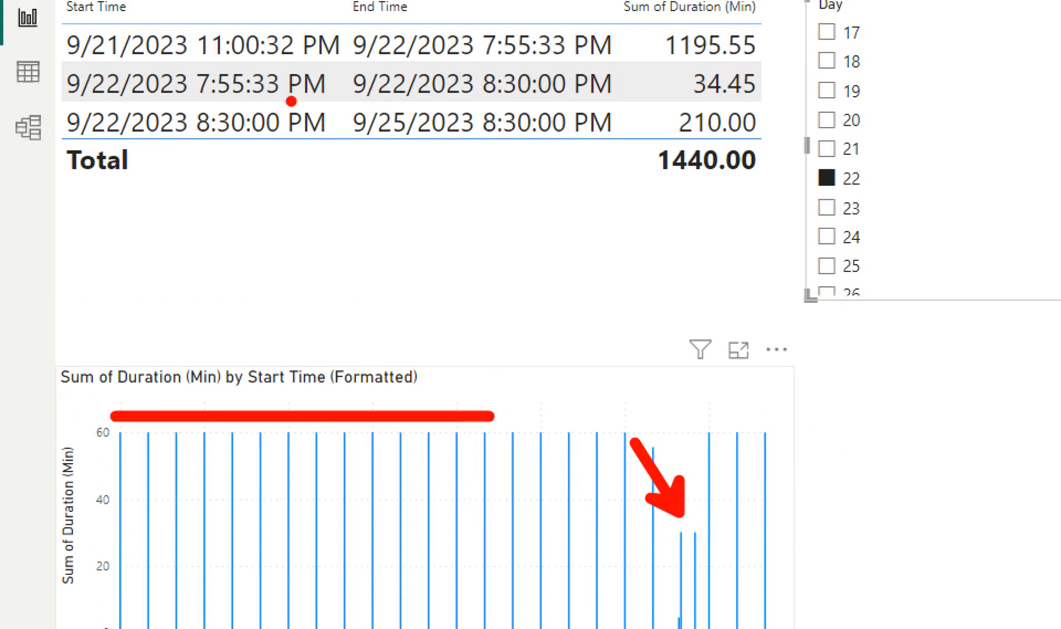
left_click_drag(291, 102, 291, 179)
left_click_drag(548, 100, 531, 192)
left_click_drag(235, 142, 234, 205)
mouse_move(547, 172)
left_mouse_down()
mouse_move(583, 172)
mouse_move(563, 219)
left_mouse_up()
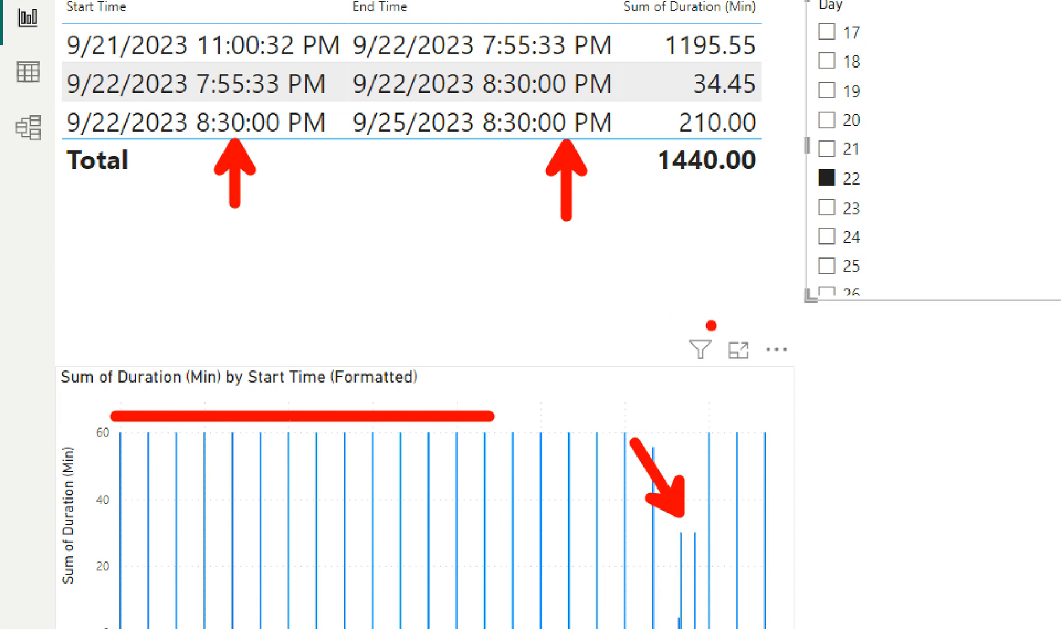
left_click_drag(696, 418, 769, 418)
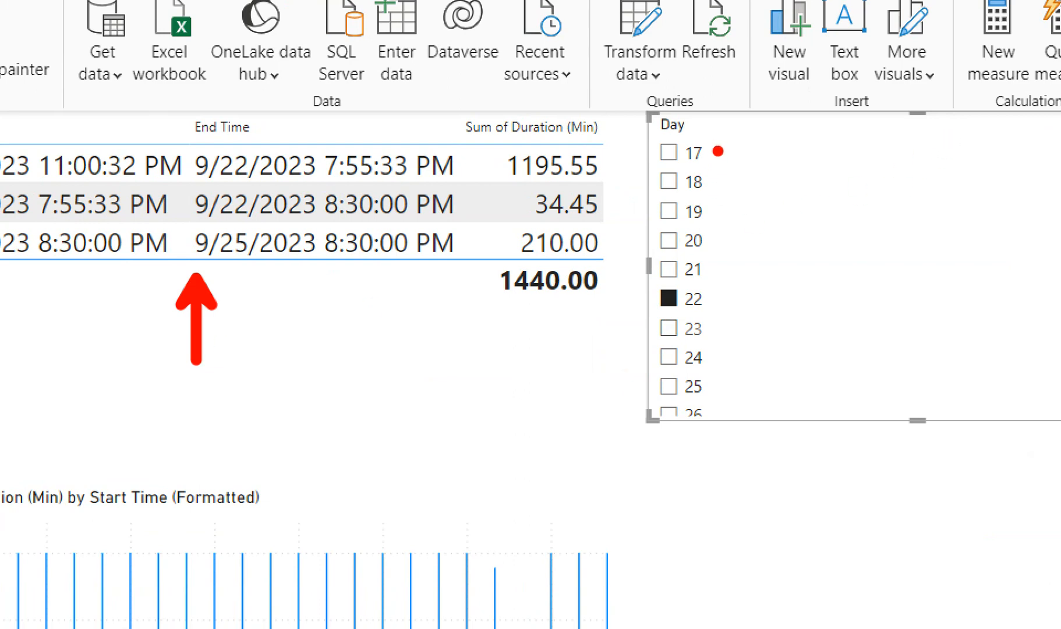
left_click_drag(717, 151, 717, 271)
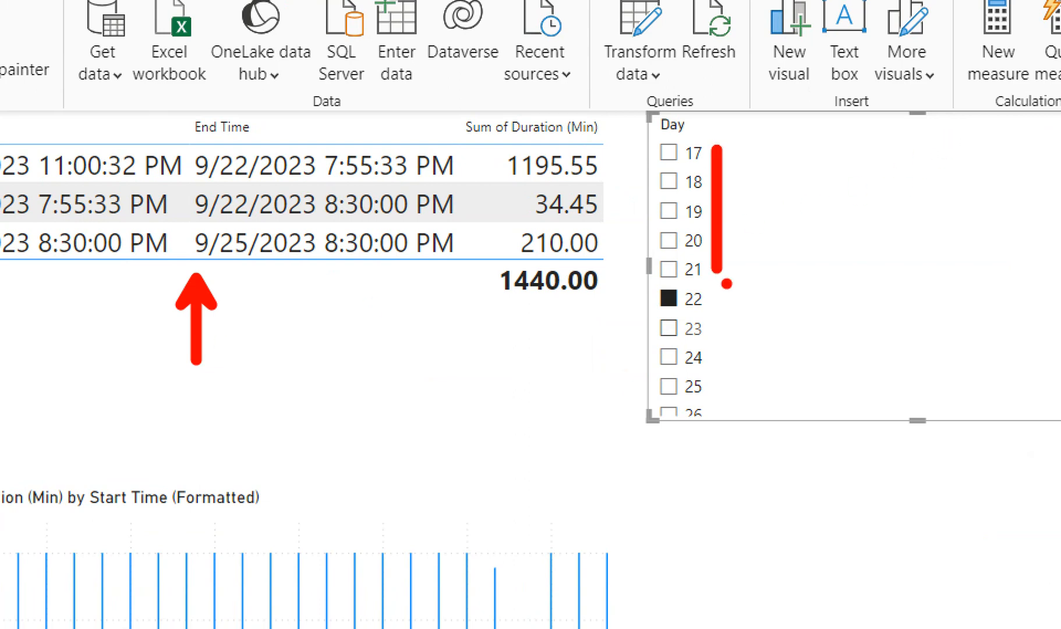
key("Escape")
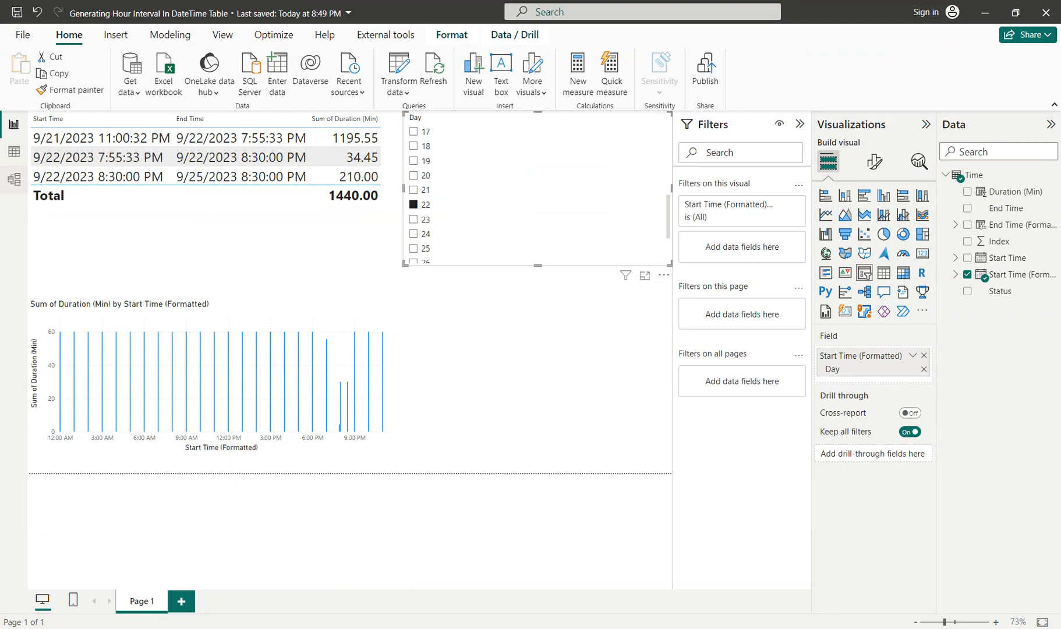
- Check the rows of the Time table, and test the day slicer on the report page with day 19
left_click(18, 151)
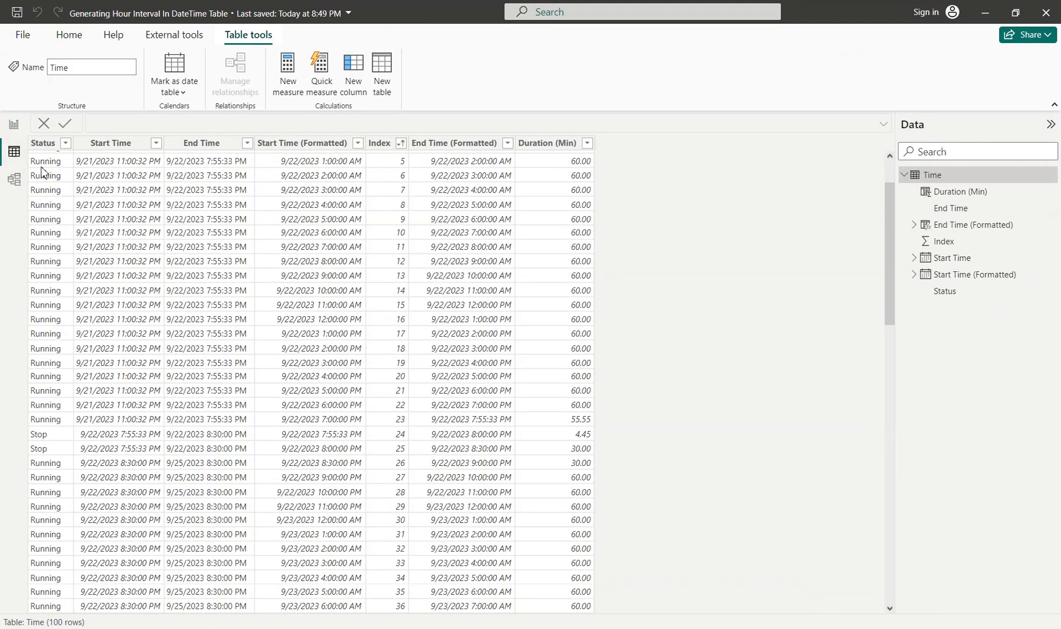
left_click(13, 125)
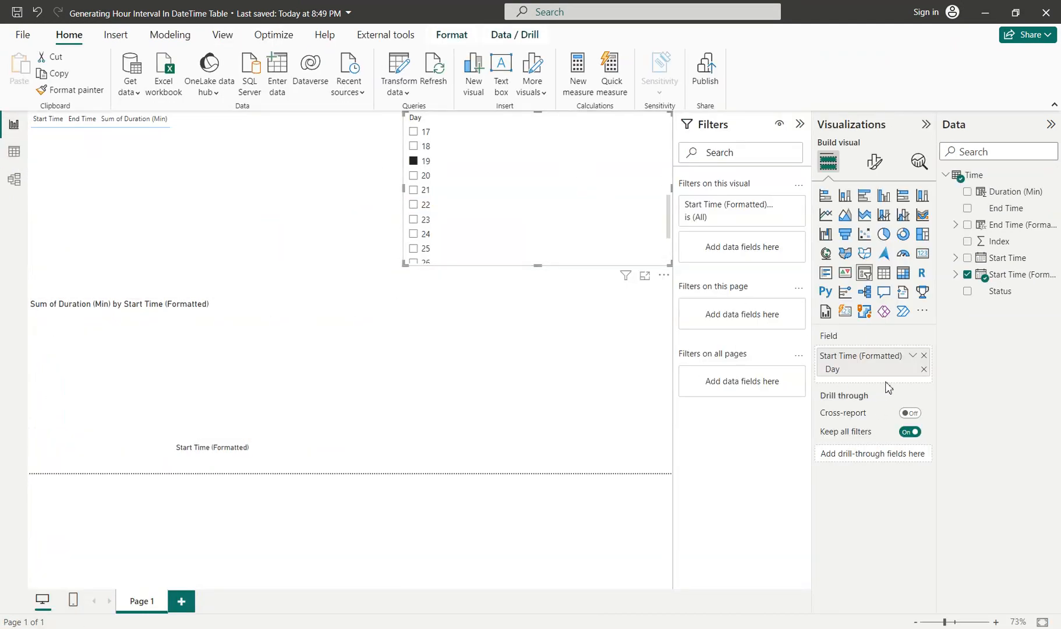
left_click_drag(889, 342, 912, 311)
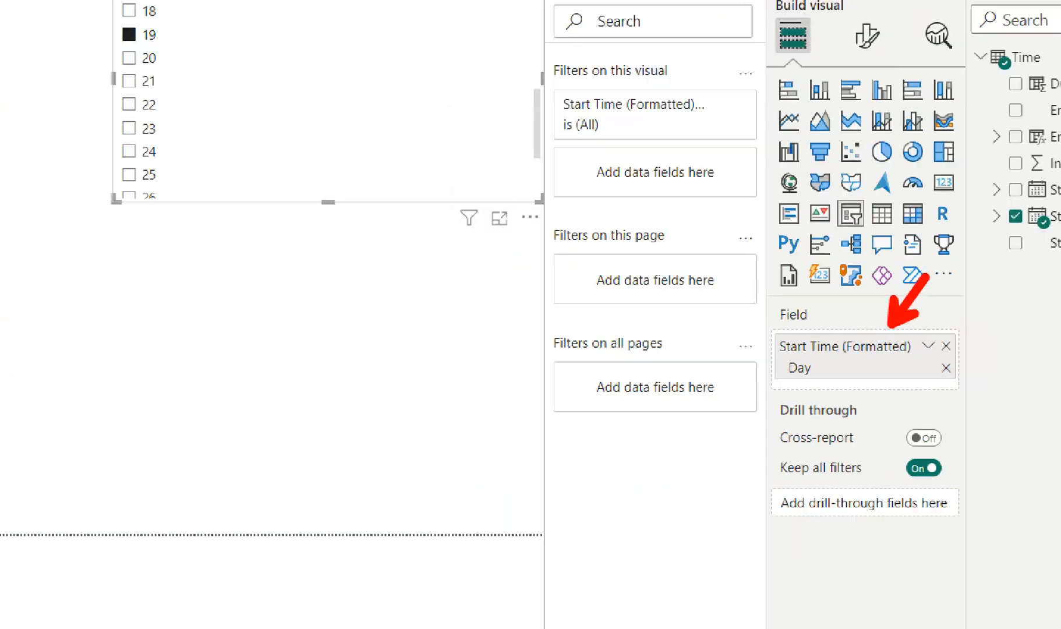
- Add a calculated column to the Time table and name it Start Date in its formula
left_click(11, 160)
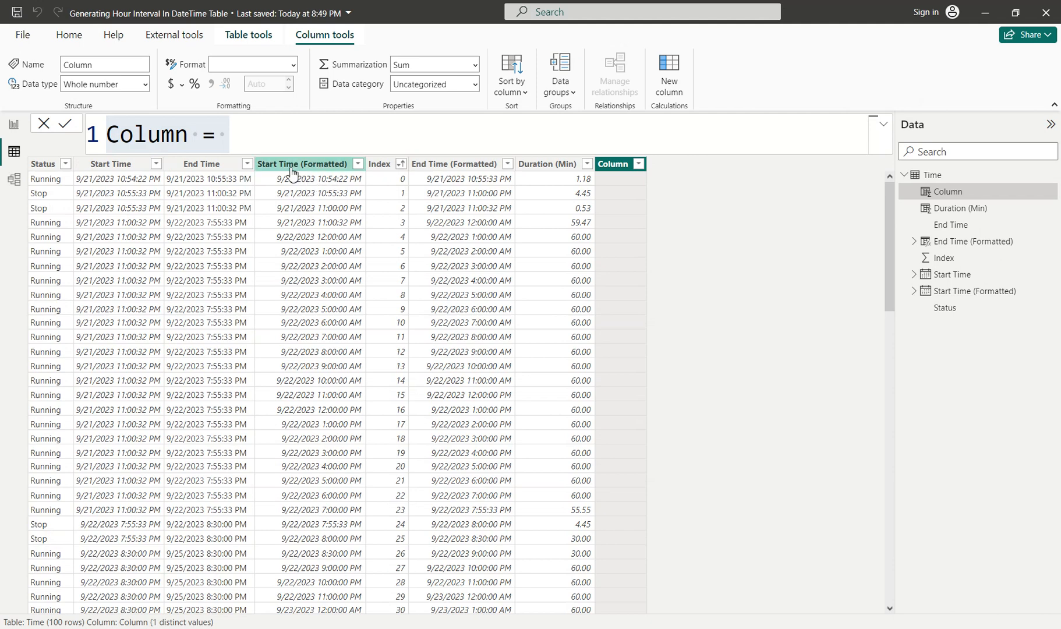
left_click(277, 137)
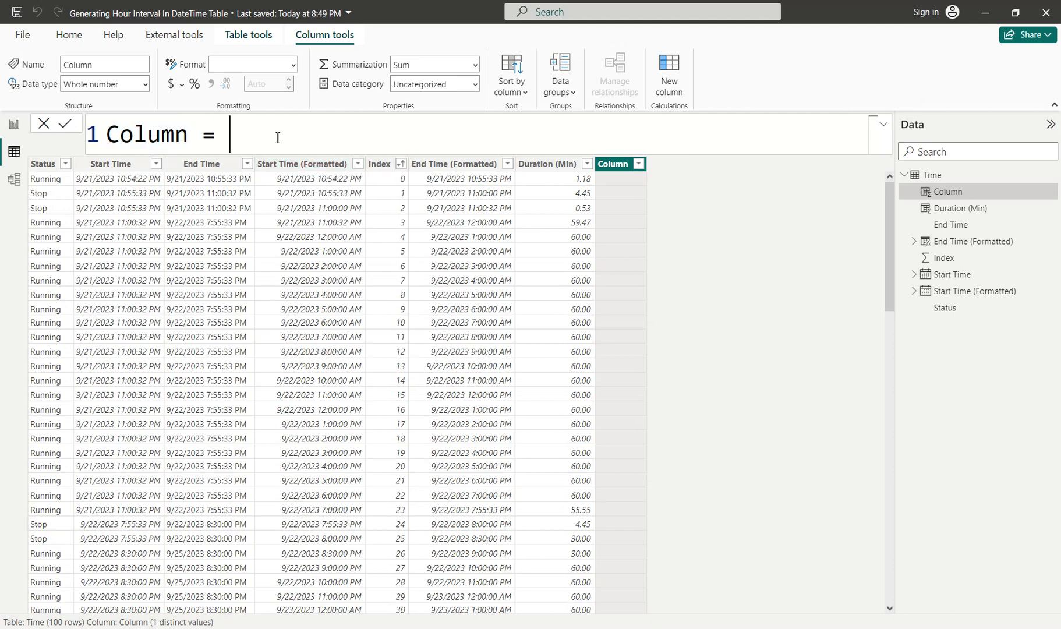
key("ctrl+a")
type("sTART")
key("BackSpace")
key("BackSpace")
key("BackSpace")
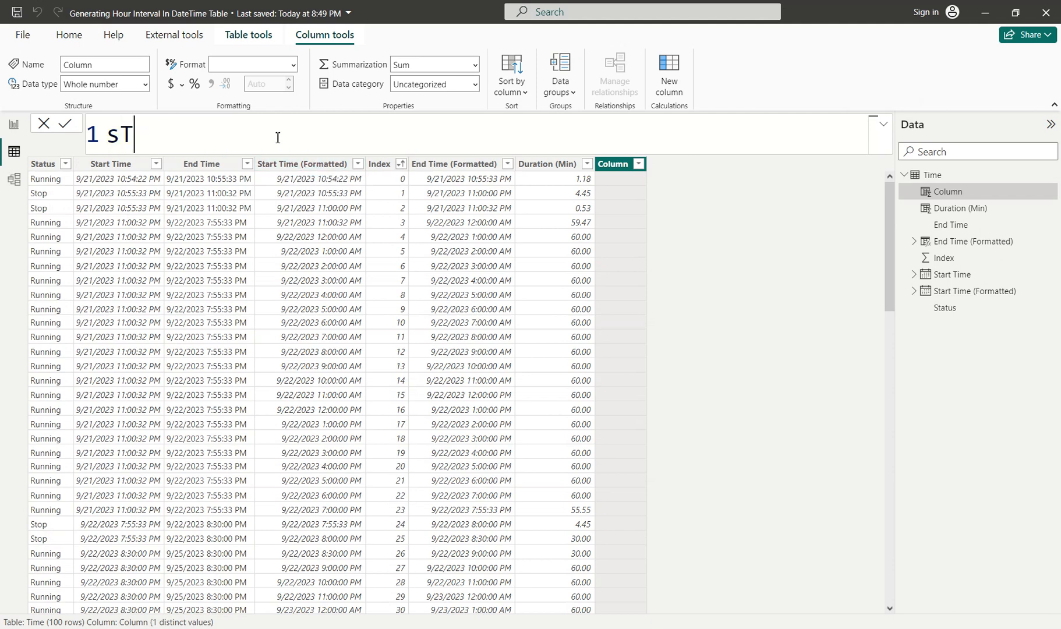
key("BackSpace")
key("BackSpace")
type("Start Date ")
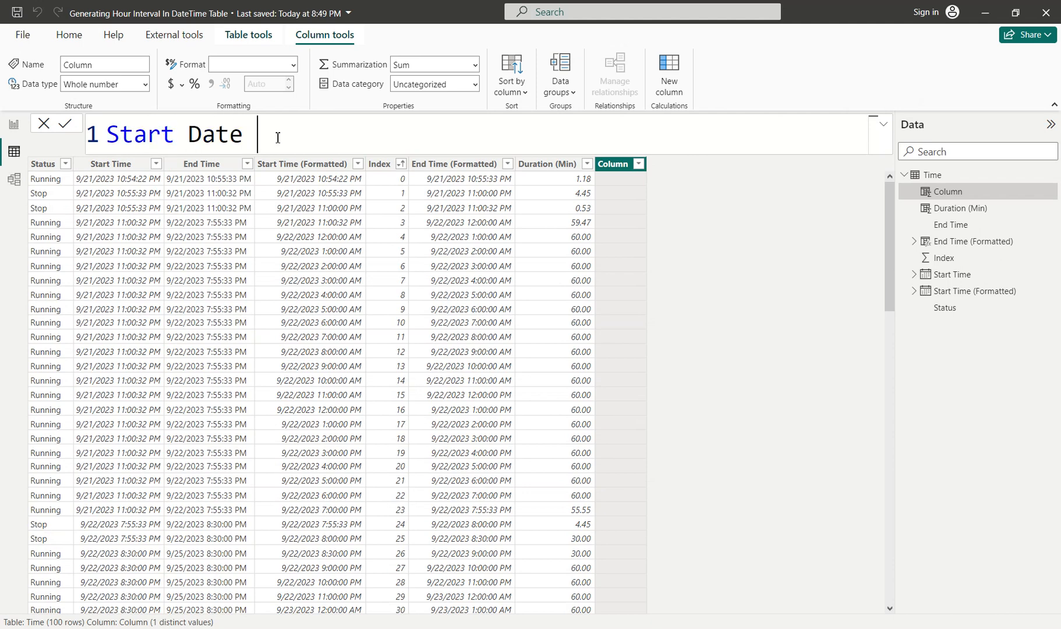
- Set the Start Date formula to reference 'Time'[Start Time (Formatted)]
type("= sta")
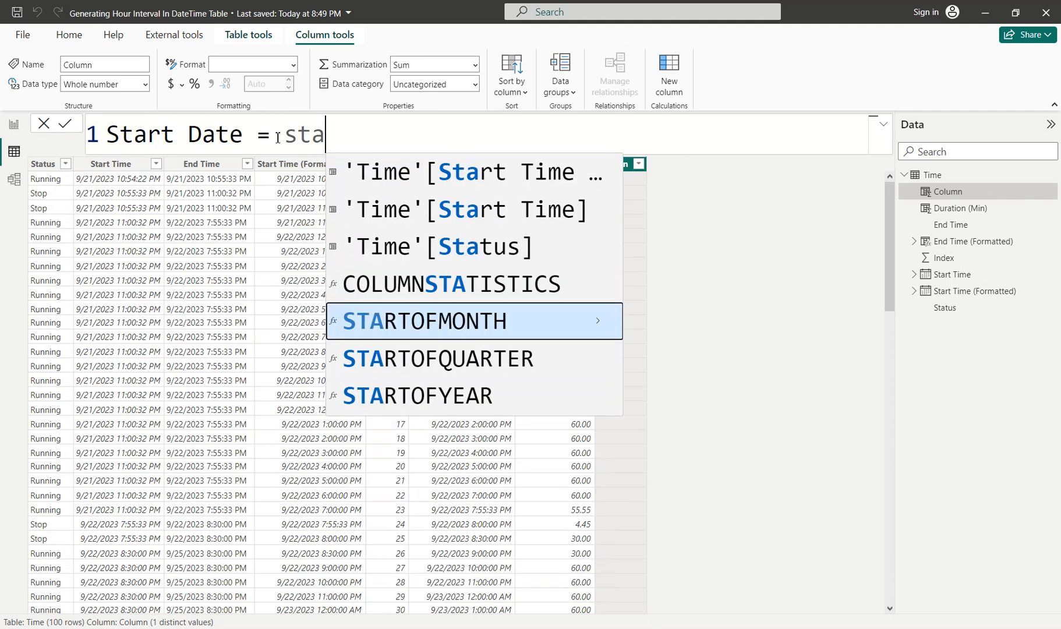
key("Up")
key("Up")
key("Up")
key("Up")
key("Tab")
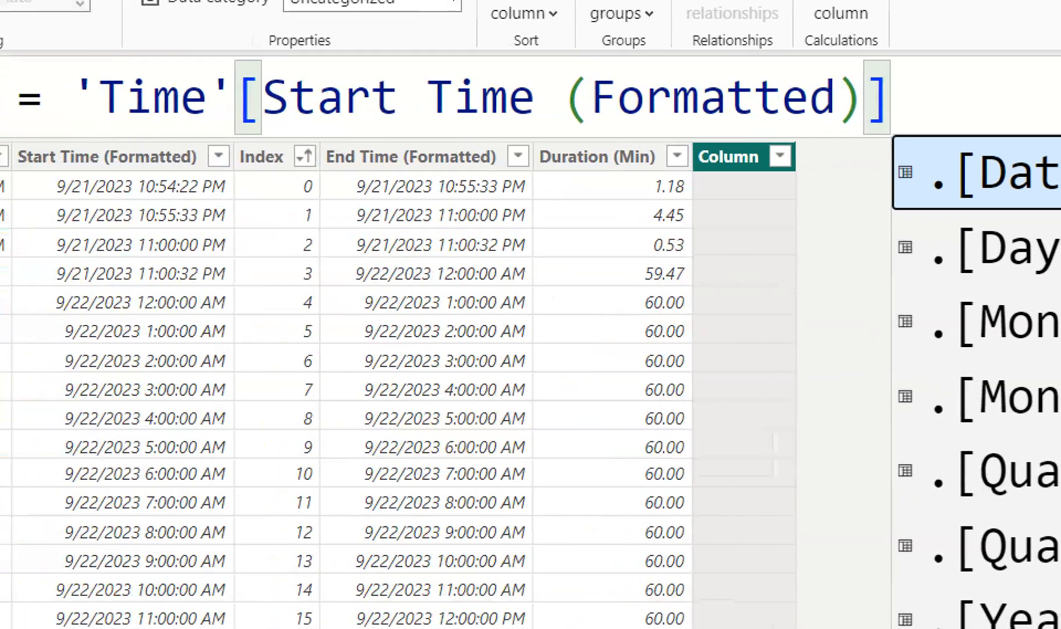
left_click_drag(187, 173, 200, 255)
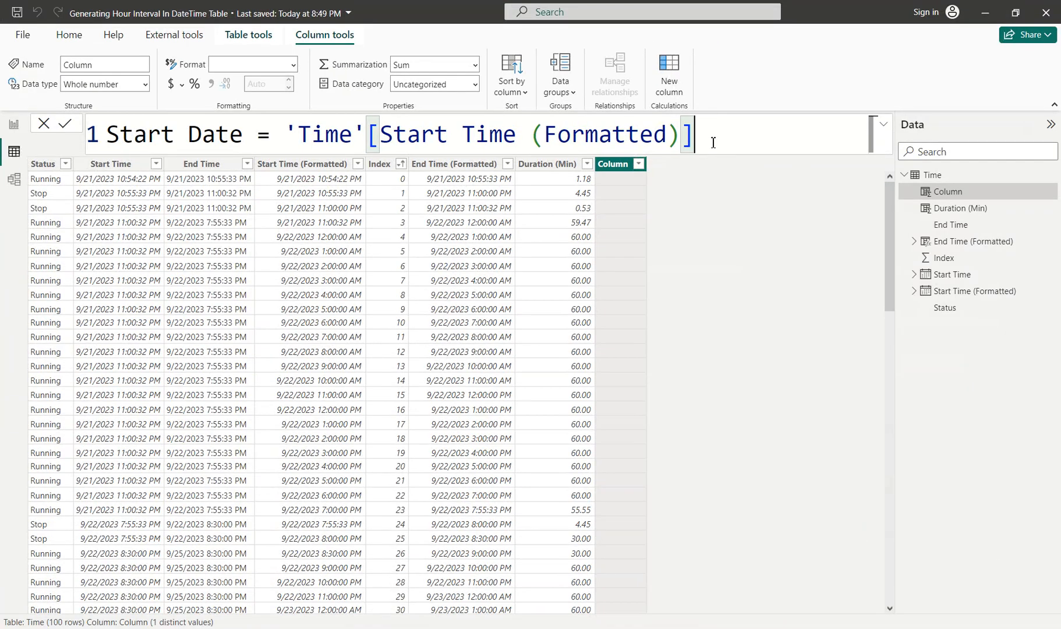
- Complete the Start Date formula with the .[Date] part of Start Time (Formatted) and commit the column
type(".dat")
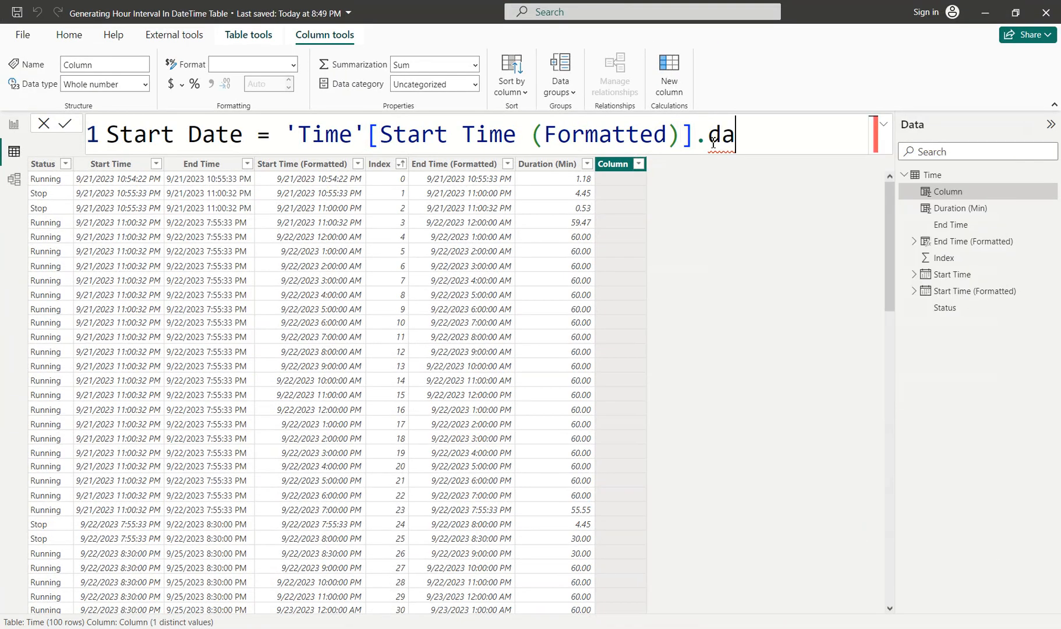
key("BackSpace")
key("BackSpace")
key("BackSpace")
key("BackSpace")
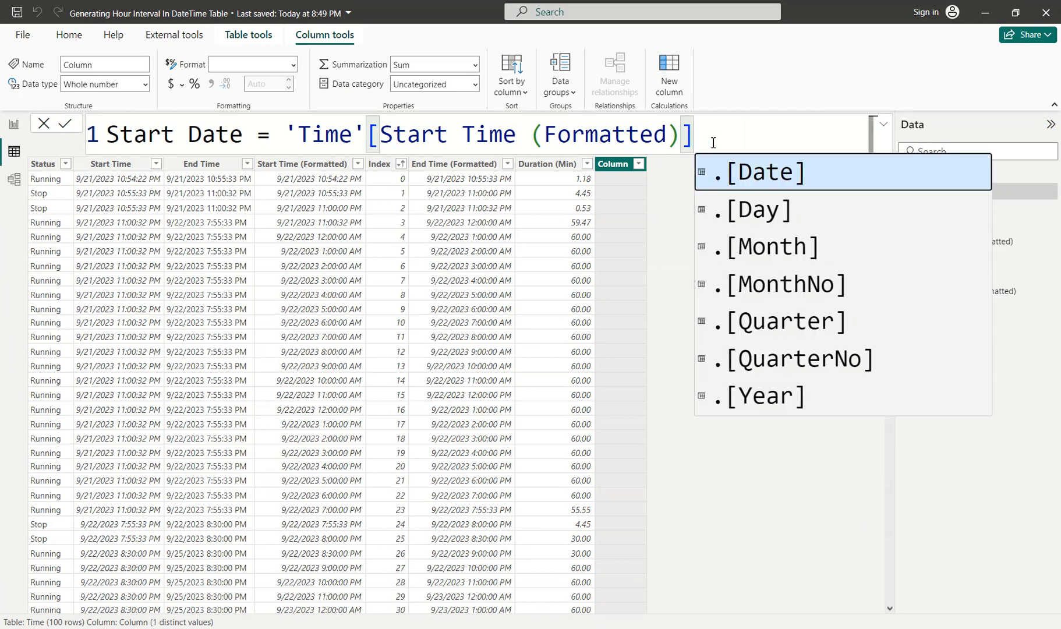
left_click(791, 178)
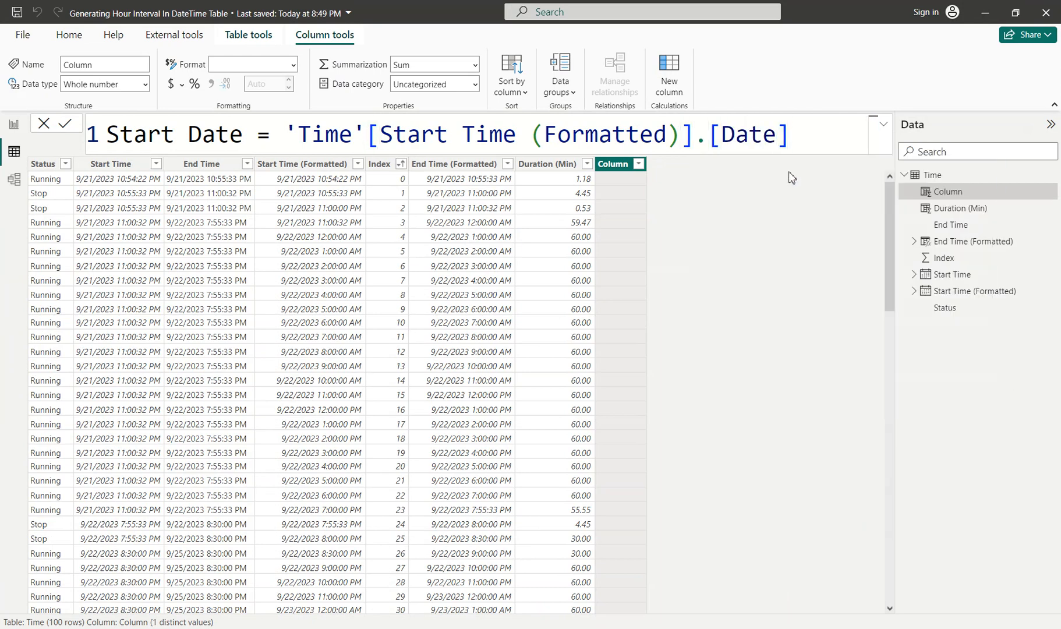
key("Return")
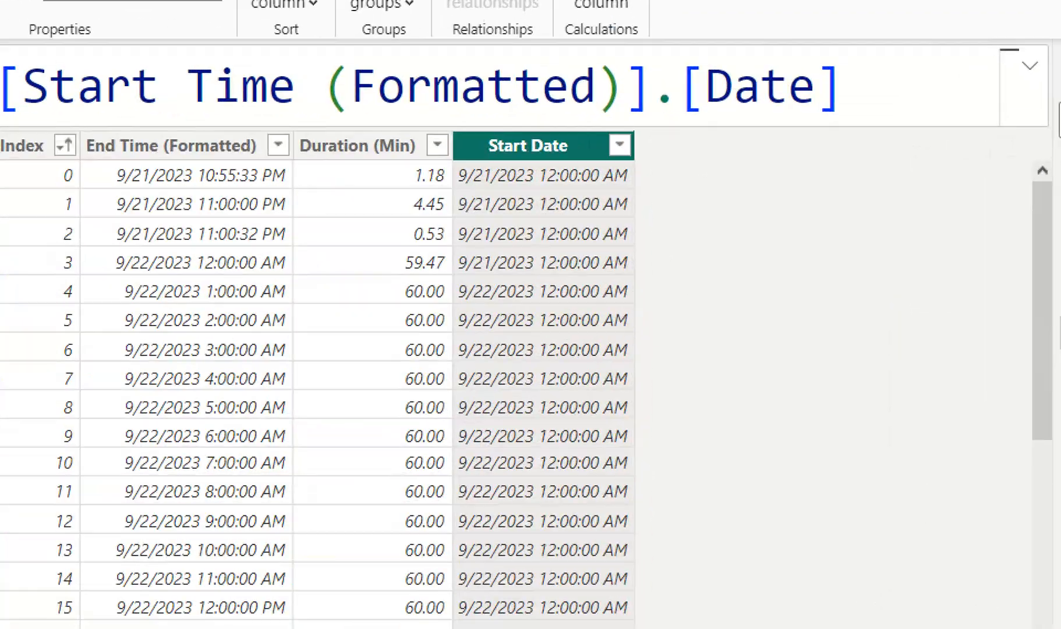
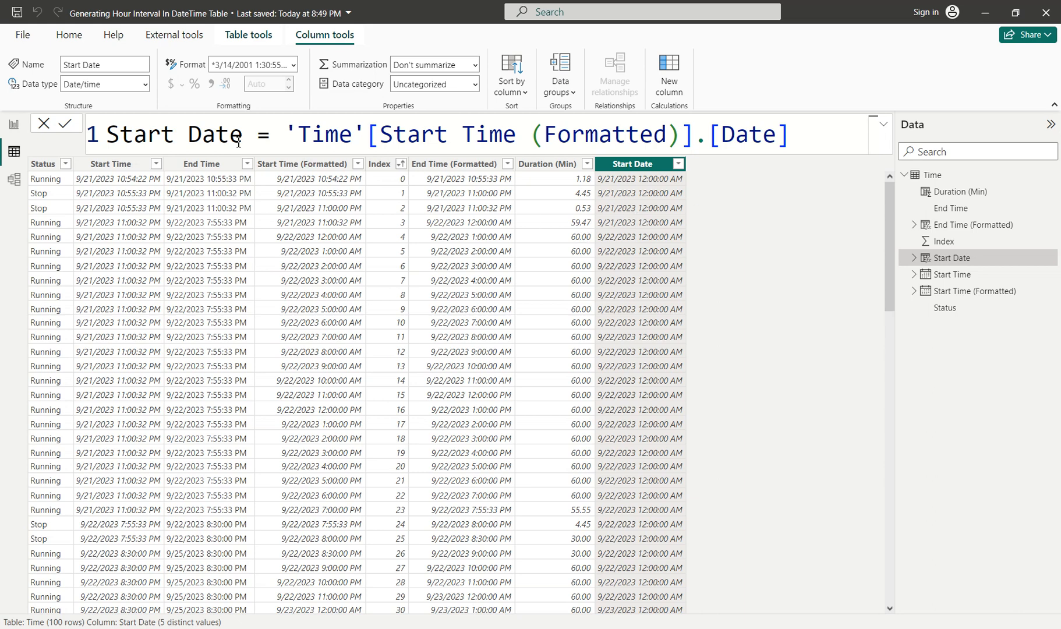
- Set the Start Date column's data type to Date, and replace the report slicer's Start Time (Formatted) day field with Start Date
left_click(146, 85)
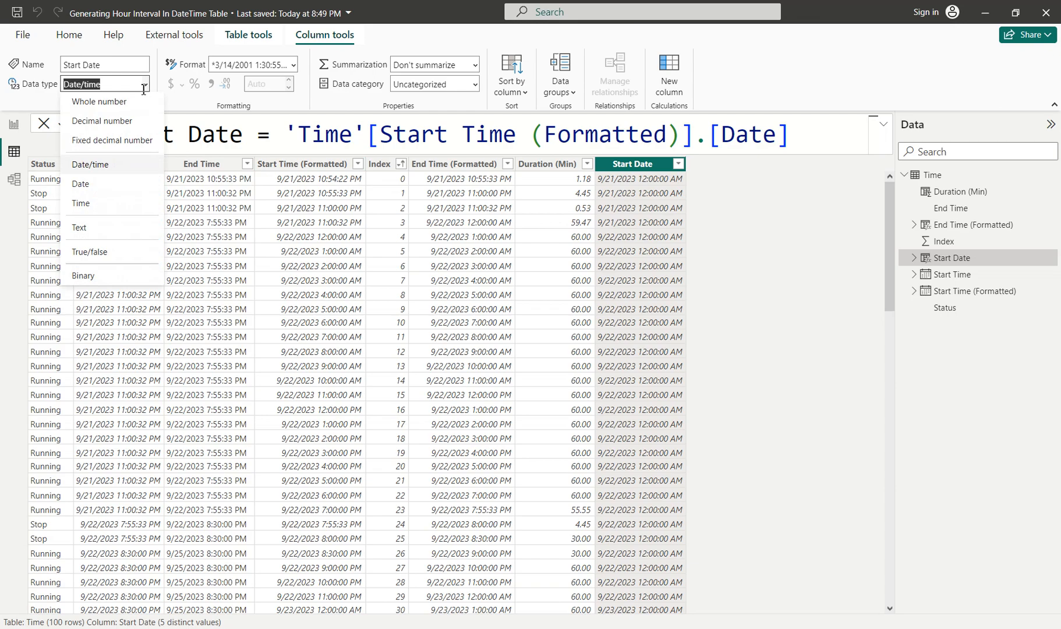
left_click(88, 183)
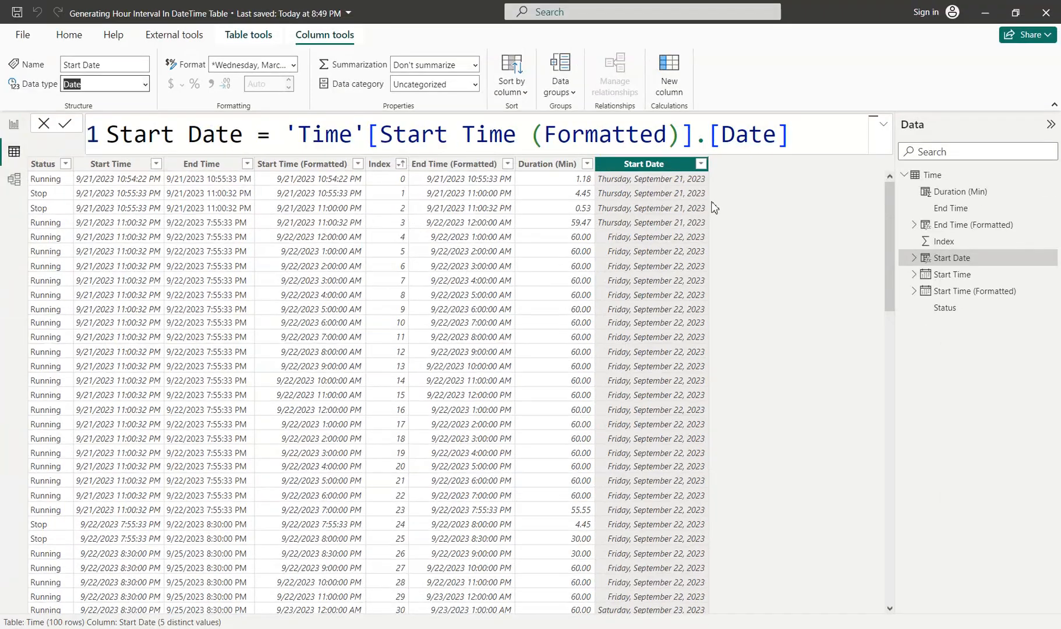
left_click(17, 127)
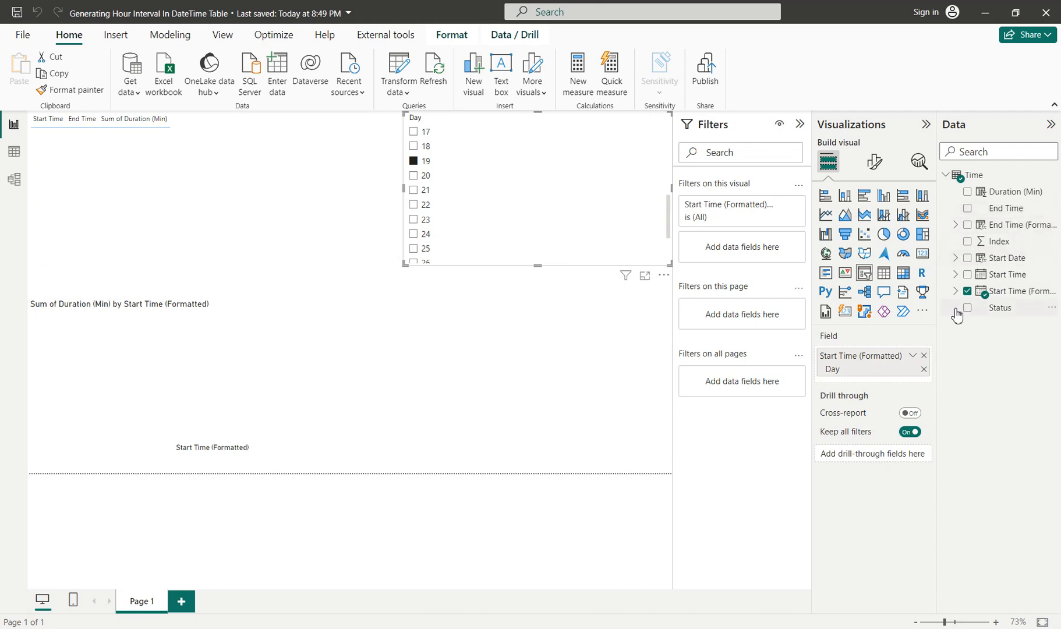
left_click(925, 356)
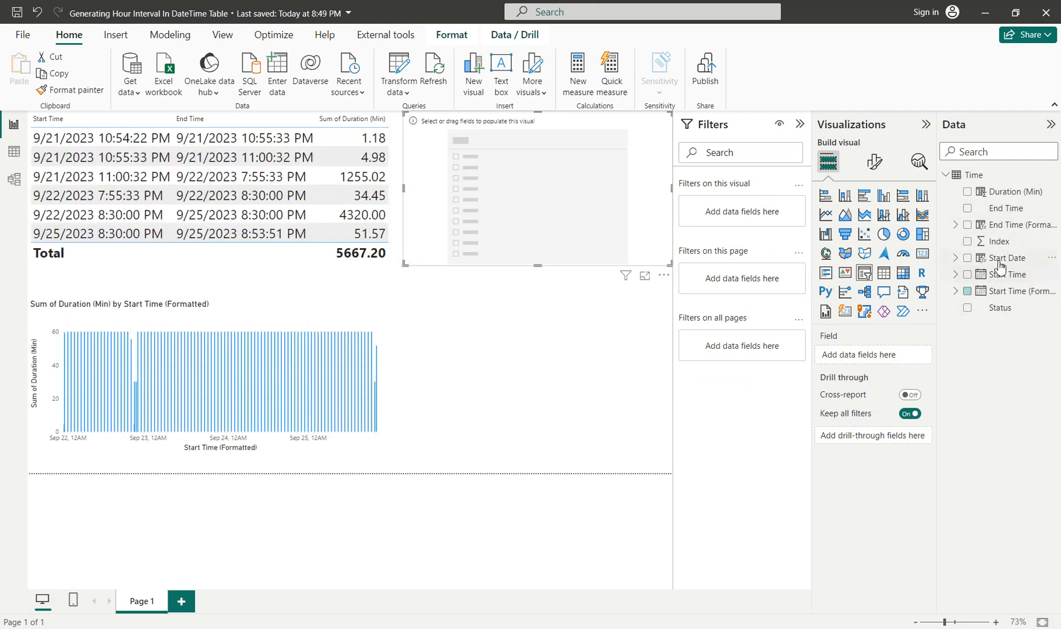
left_click_drag(997, 258, 884, 356)
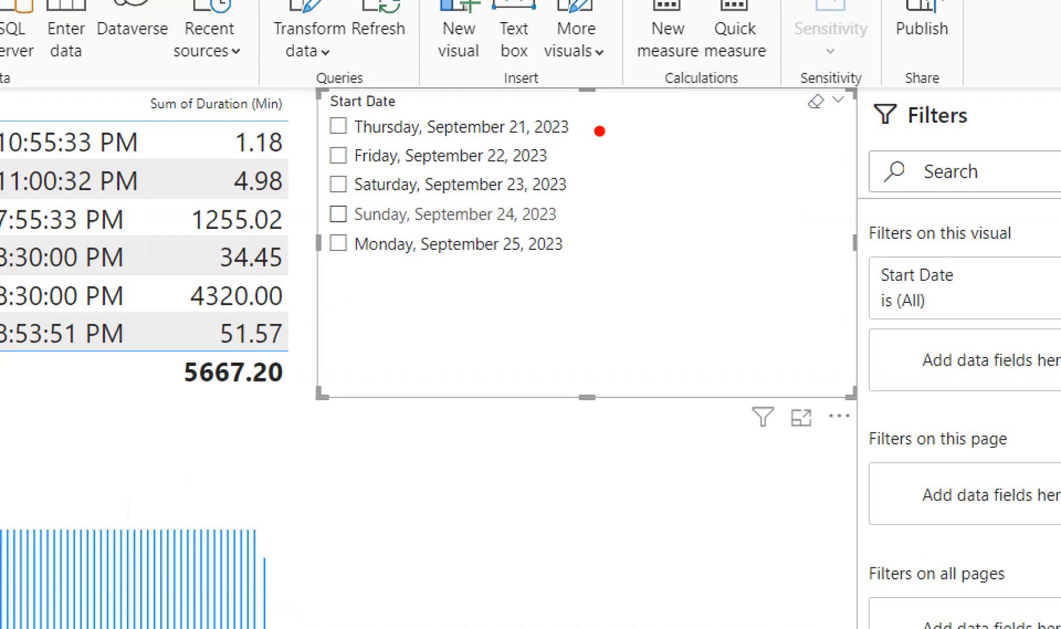
mouse_move(590, 116)
left_mouse_down()
mouse_move(573, 271)
mouse_move(580, 246)
left_mouse_up()
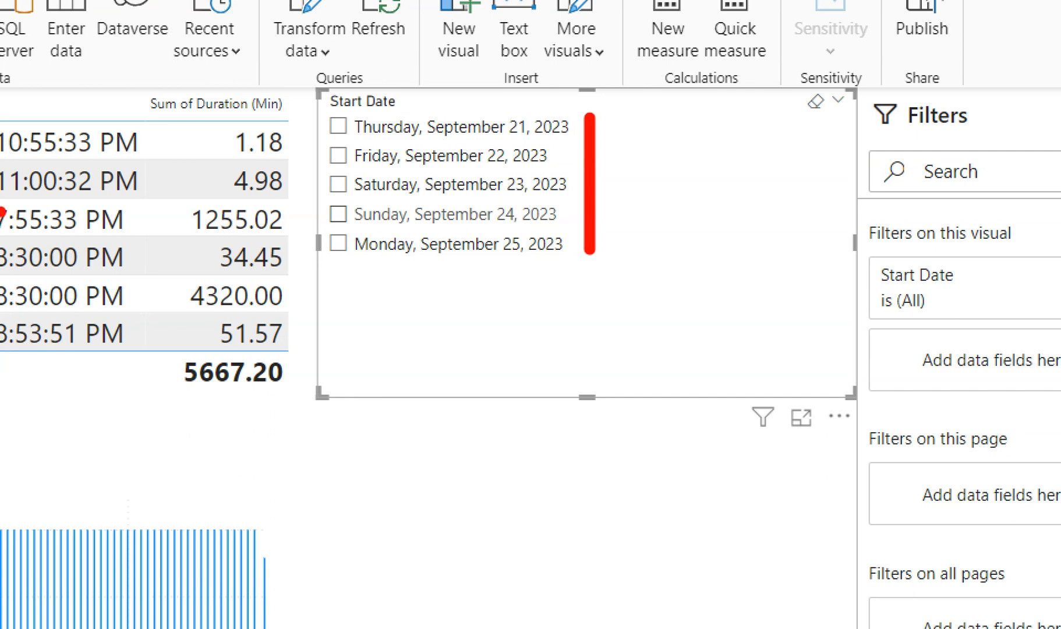
left_click(133, 109)
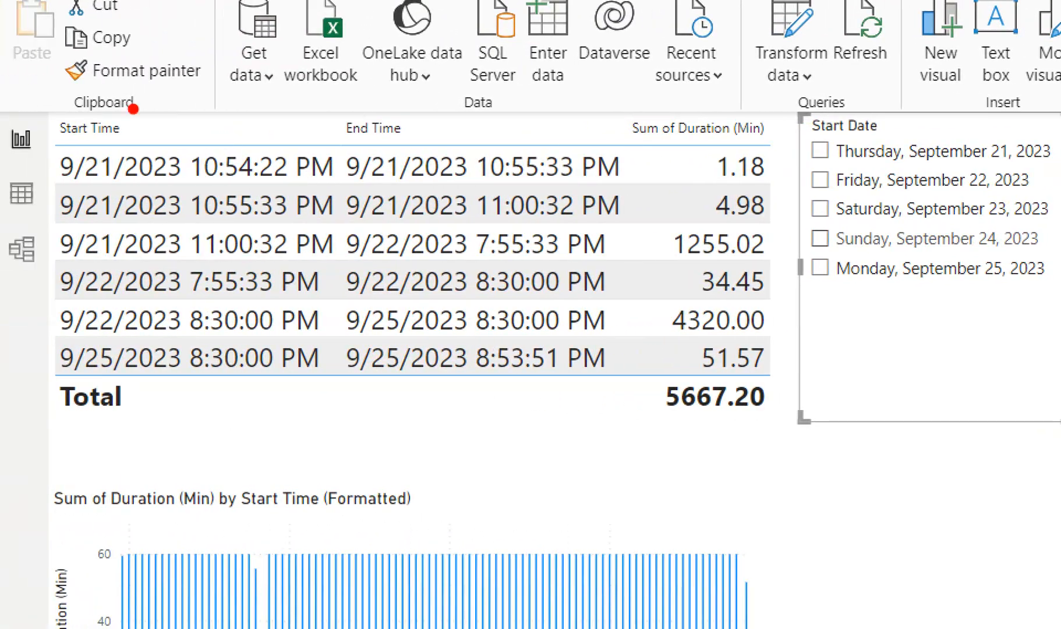
left_click_drag(46, 121, 46, 396)
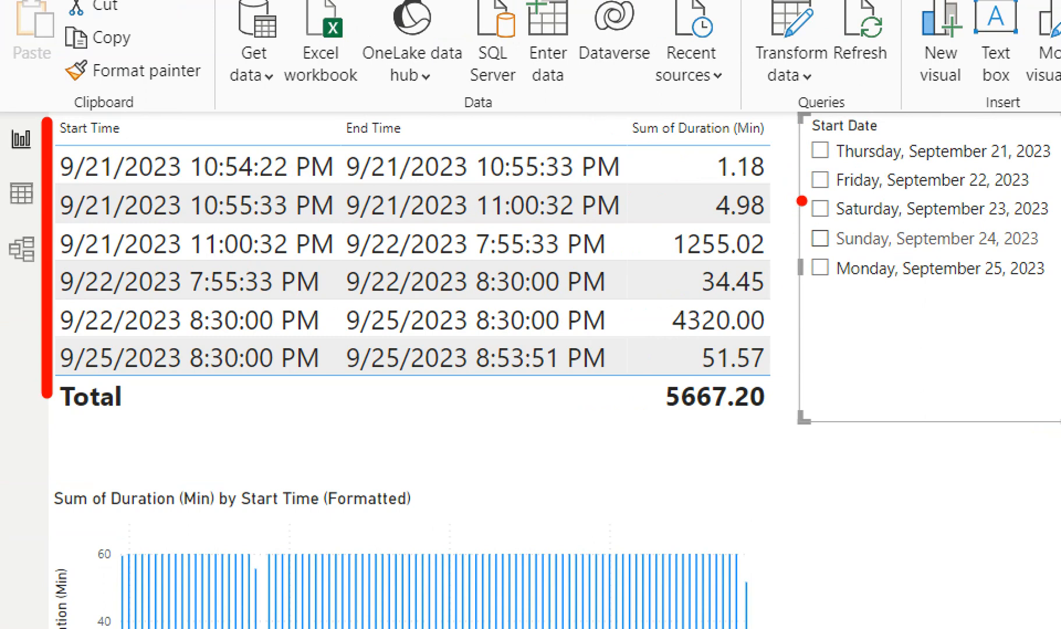
left_click_drag(796, 197, 792, 257)
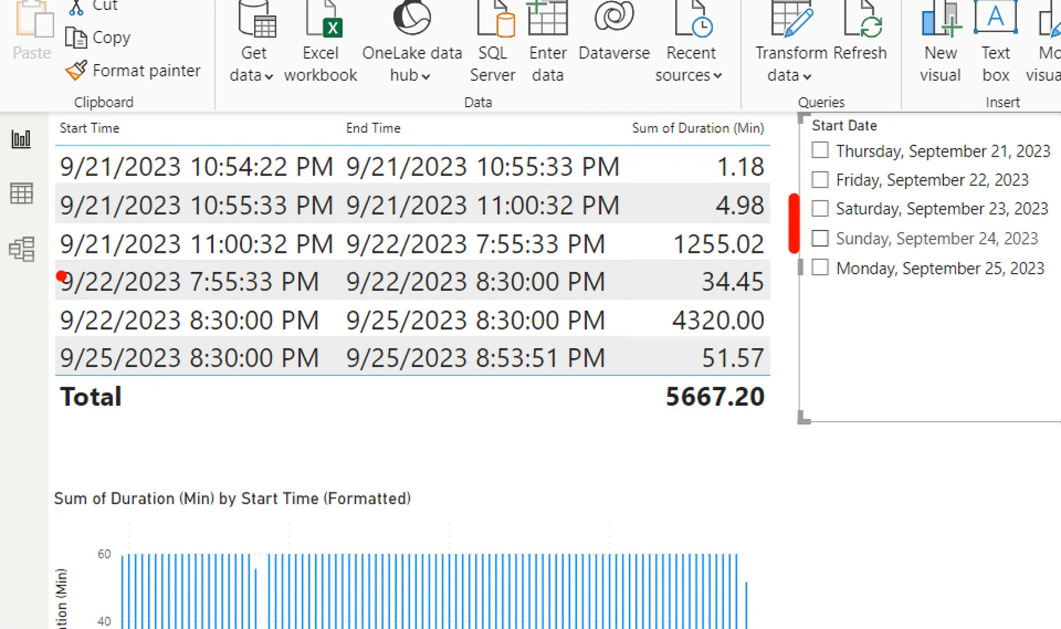
left_click_drag(54, 288, 618, 346)
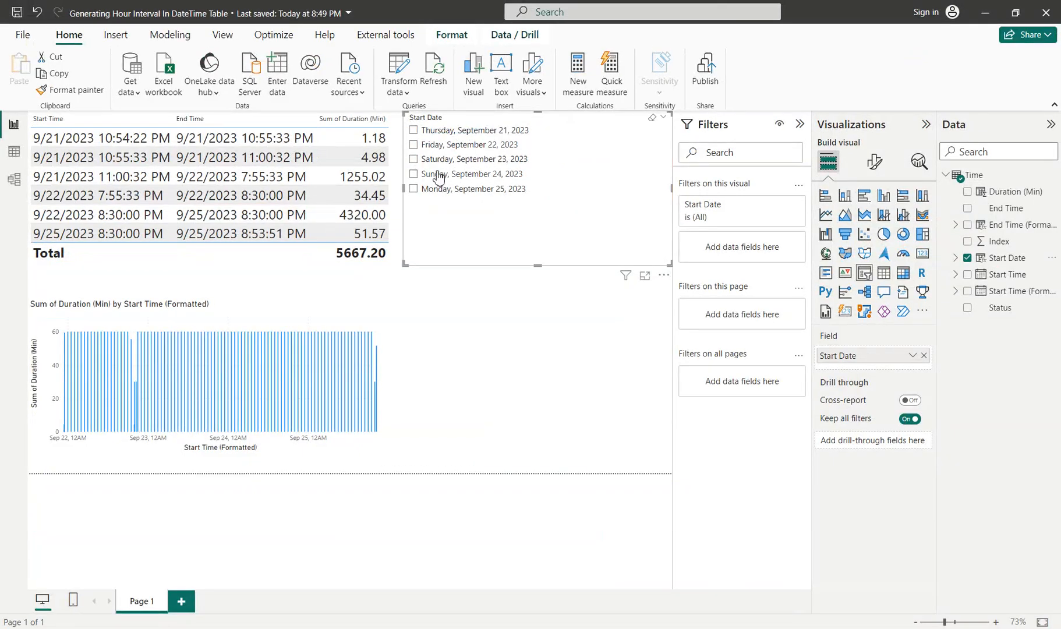
- Test the Start Date slicer with Saturday, September 23, 2023 and with Sunday, September 24, 2023, clearing each selection
left_click(414, 160)
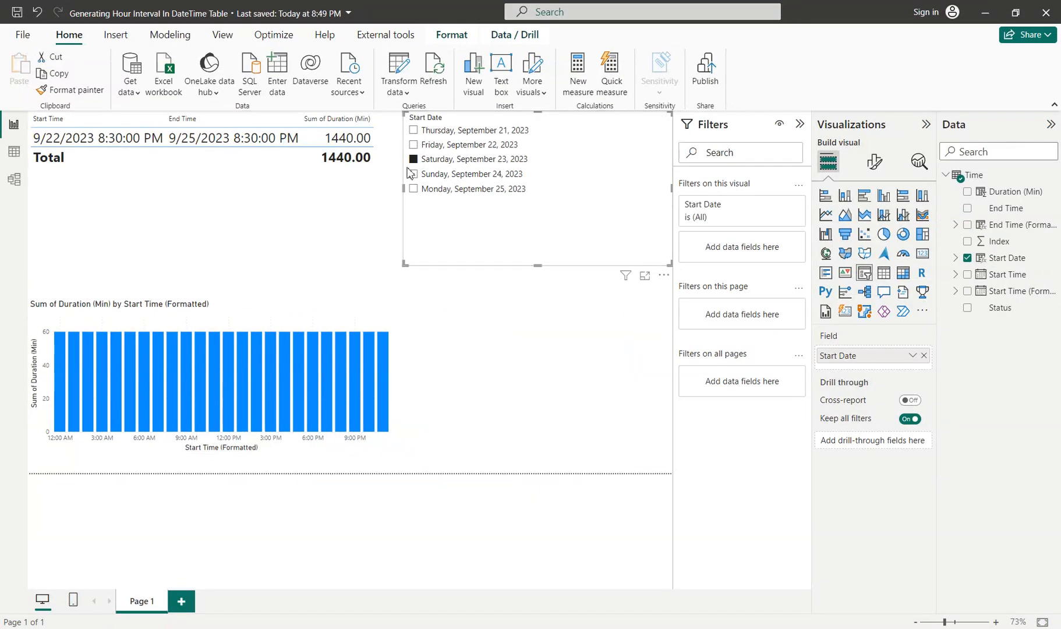
left_click(414, 160)
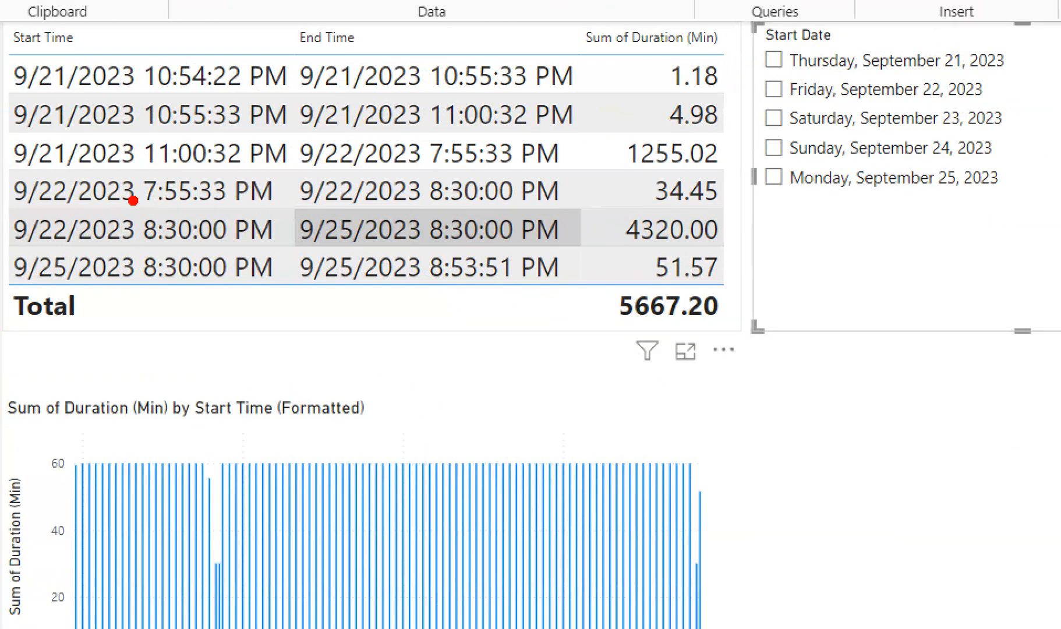
left_click_drag(2, 200, 618, 256)
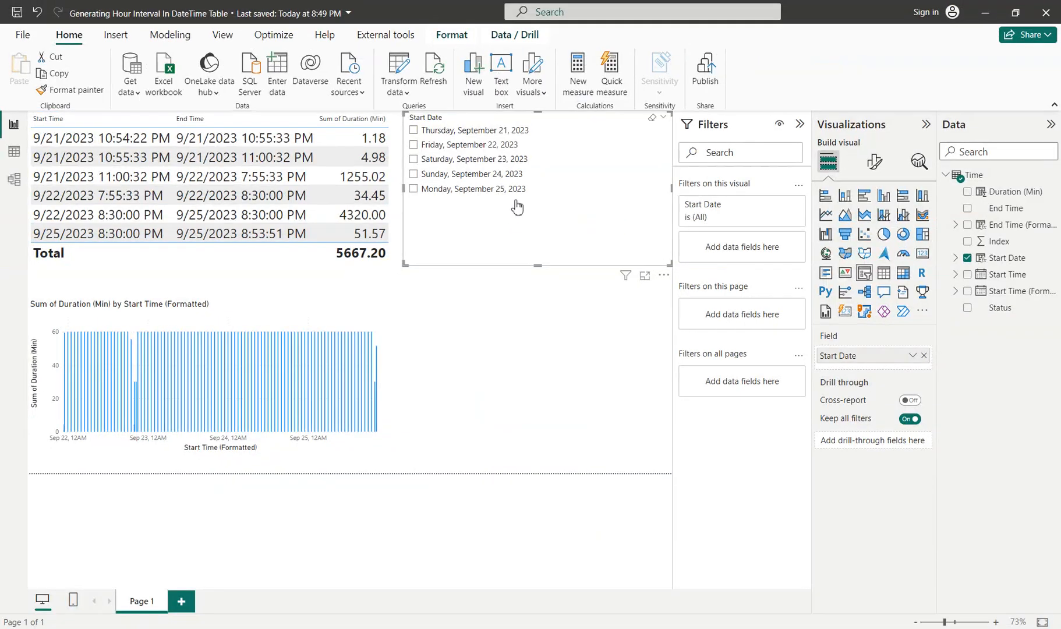
left_click(414, 175)
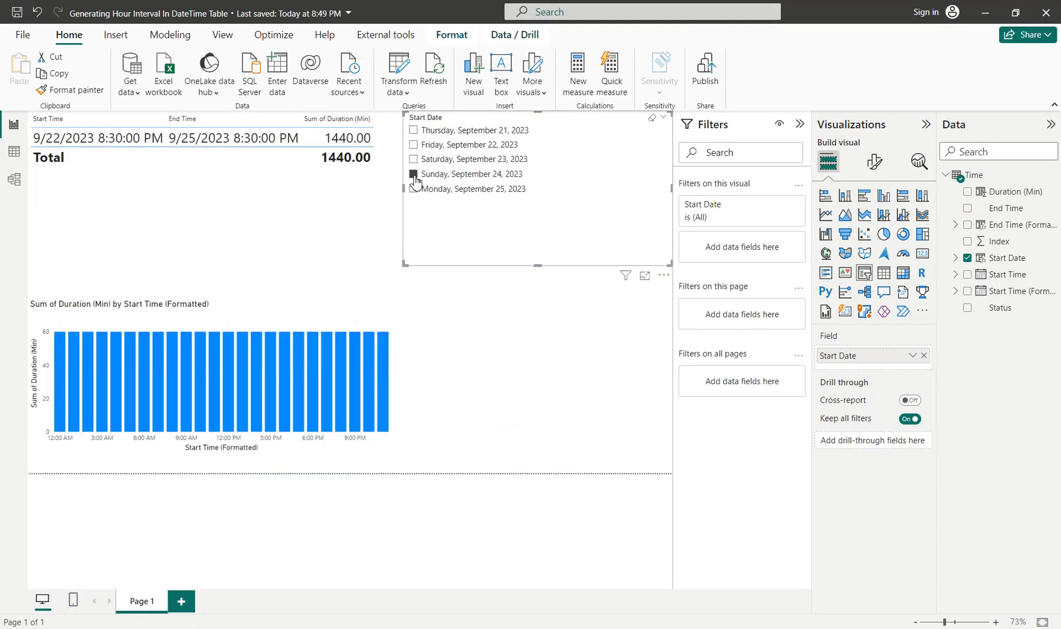
left_click(414, 176)
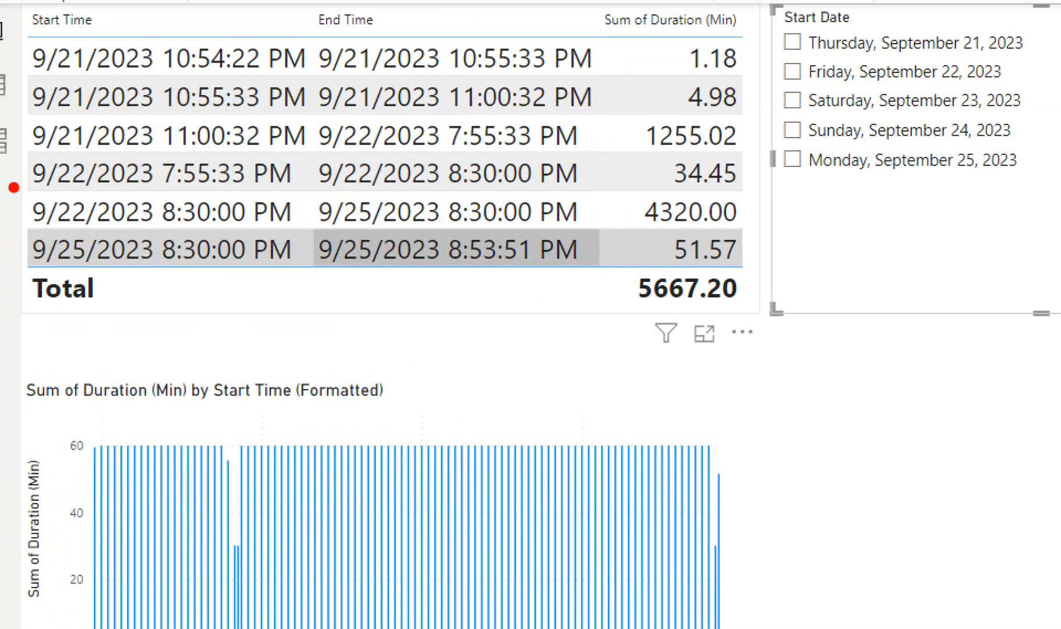
mouse_move(13, 187)
left_mouse_down()
mouse_move(285, 231)
mouse_move(721, 249)
mouse_move(767, 233)
left_mouse_up()
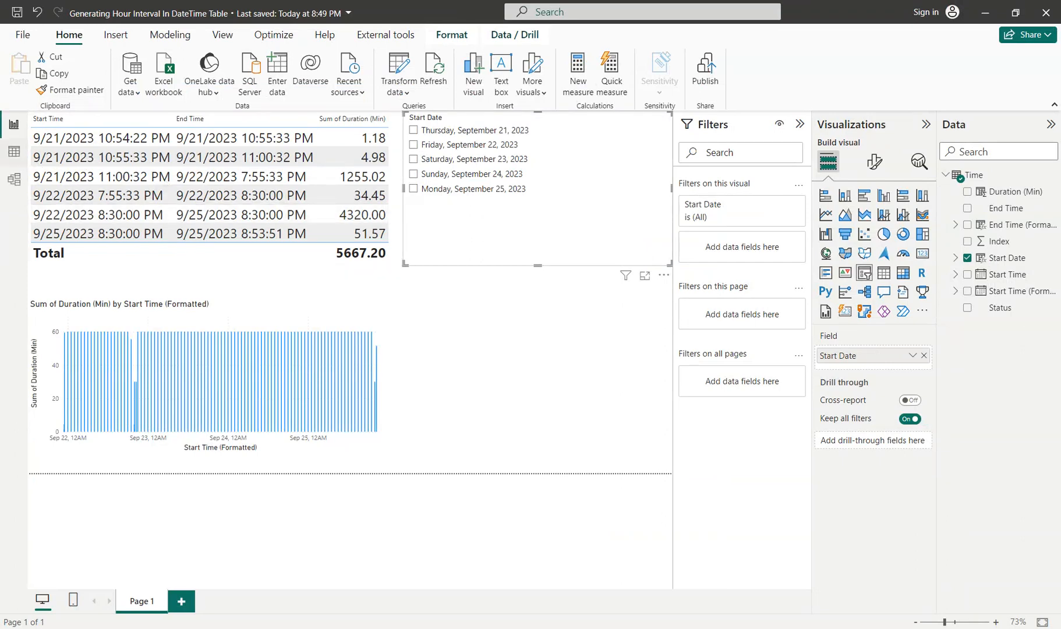
- Add another calculated column to the Time table, name it Slicer Indicator in its formula, and start a new formula line
left_click(14, 151)
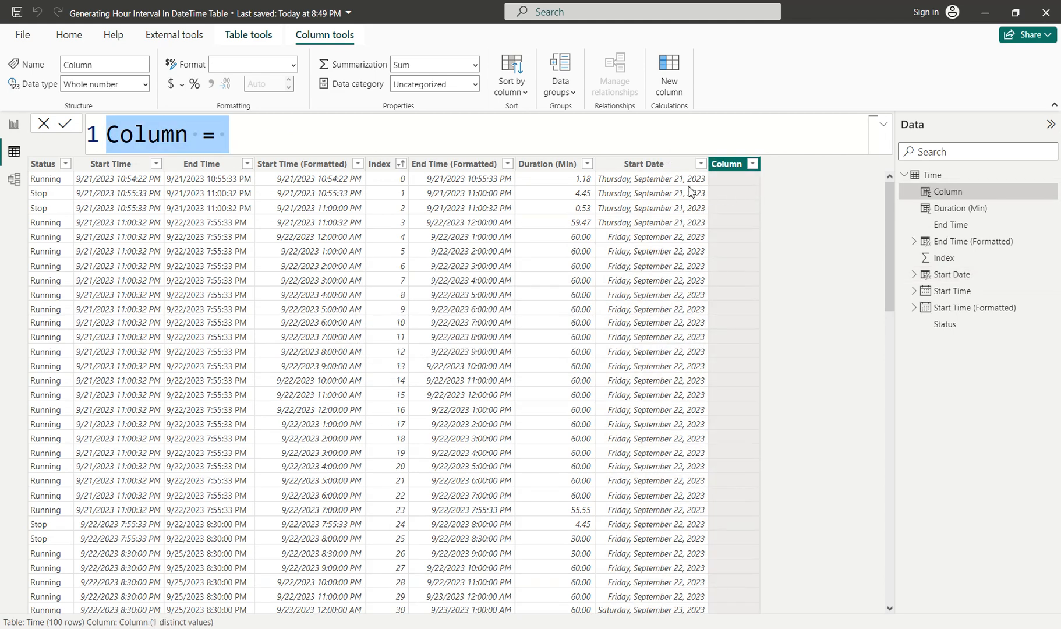
type("Indi")
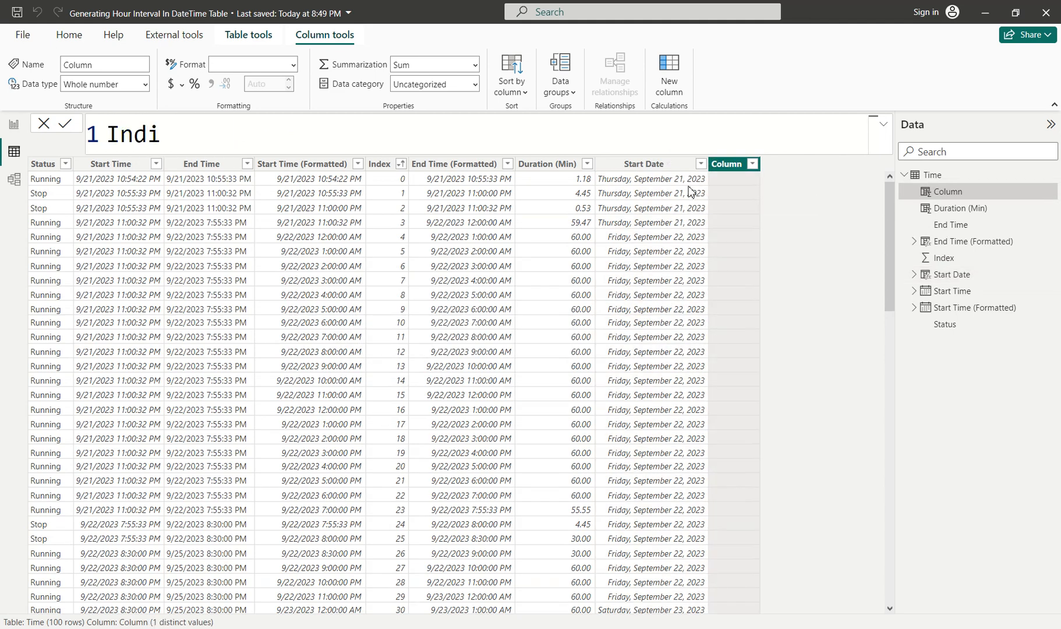
key("BackSpace")
key("BackSpace")
key("BackSpace")
key("BackSpace")
type("Slicer Ind")
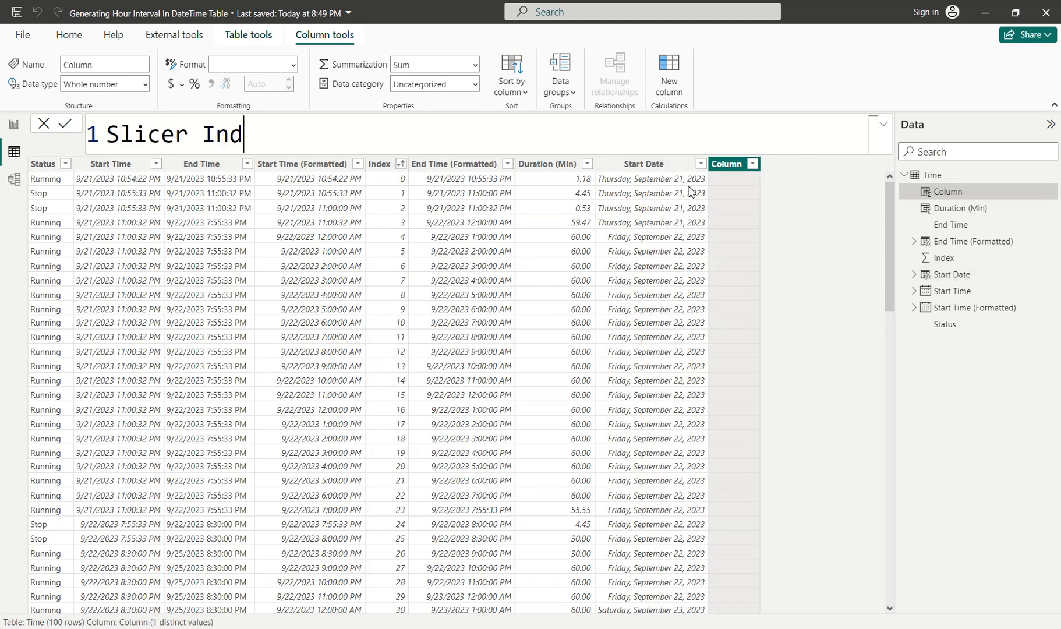
type("icator =")
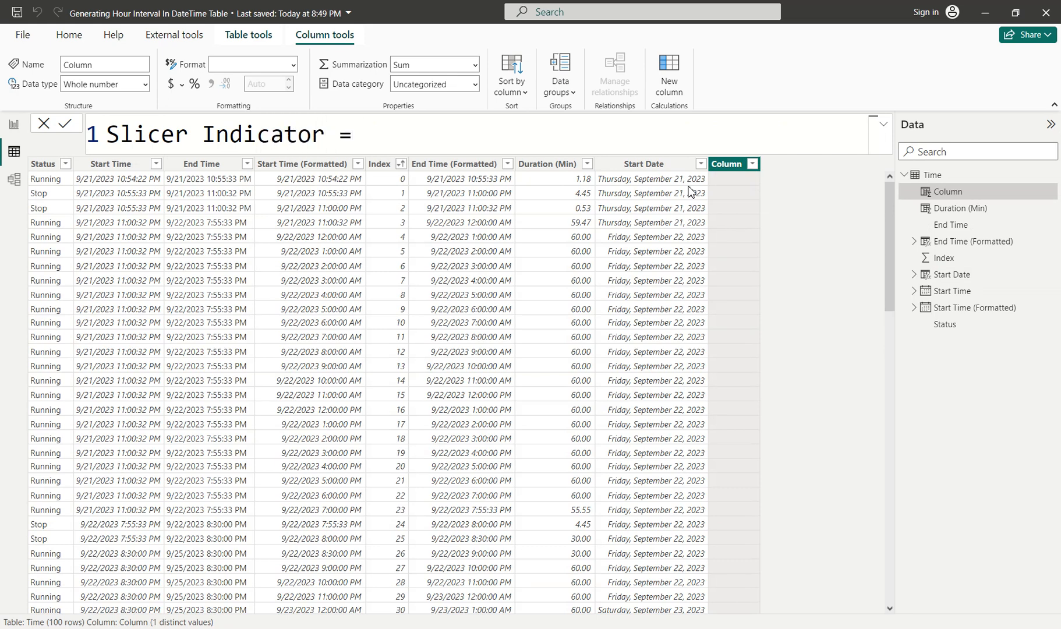
key("shift+Return")
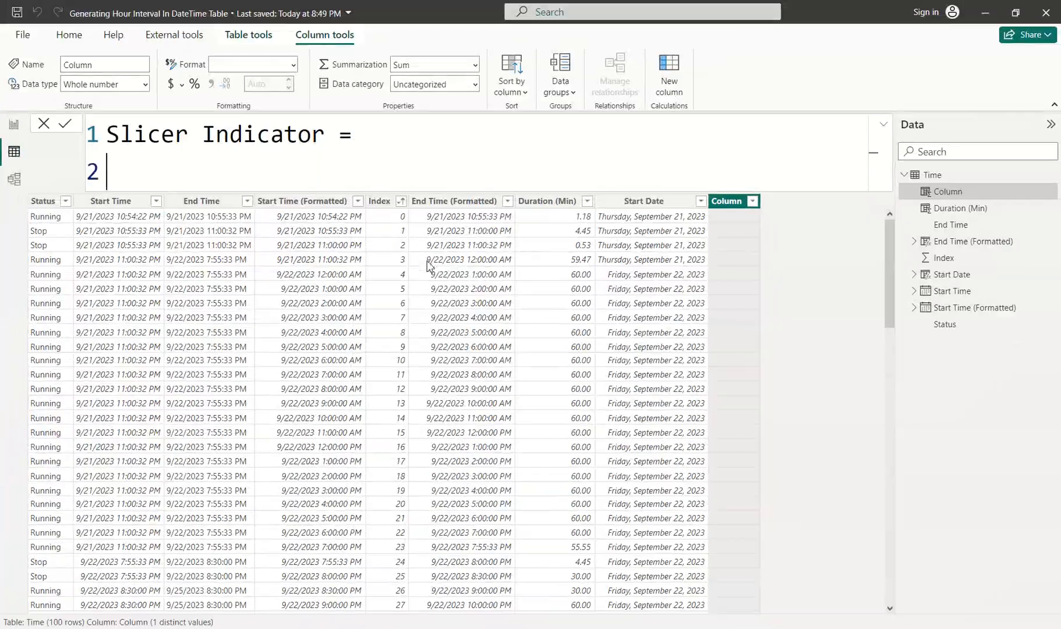
- Examine the Time table rows to compare the original start and end times with the formatted hourly intervals and Start Date
scroll(512, 337, "down", 17)
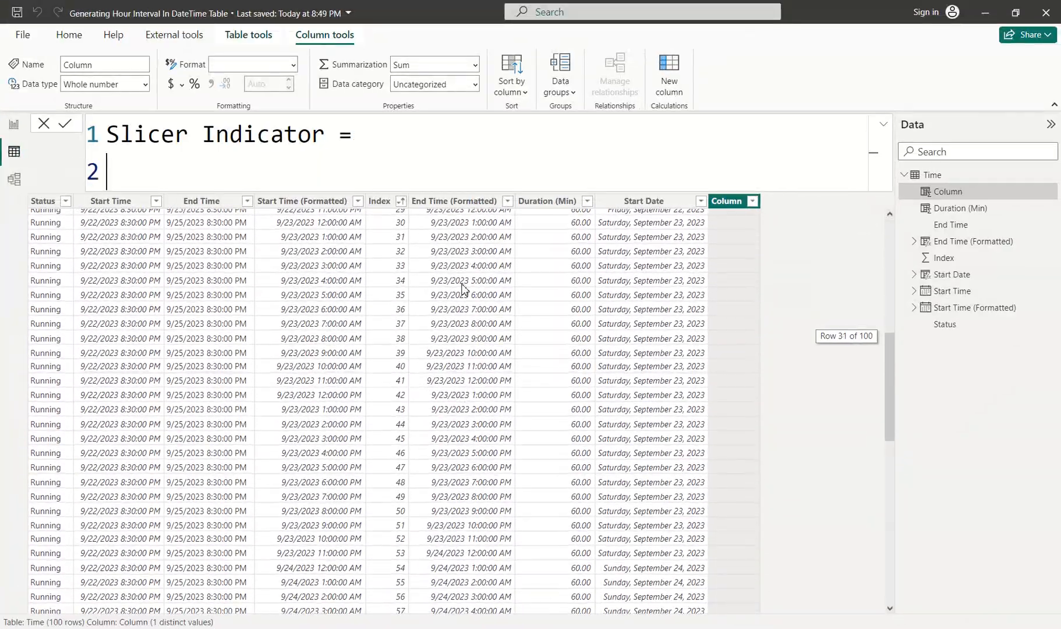
scroll(463, 288, "down", 3)
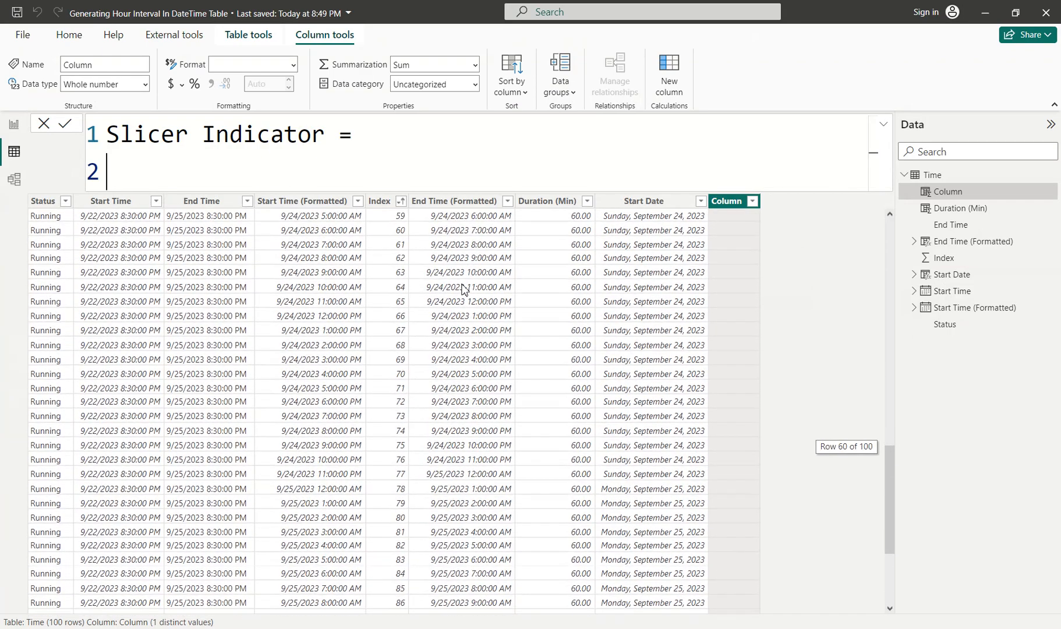
scroll(463, 288, "up", 3)
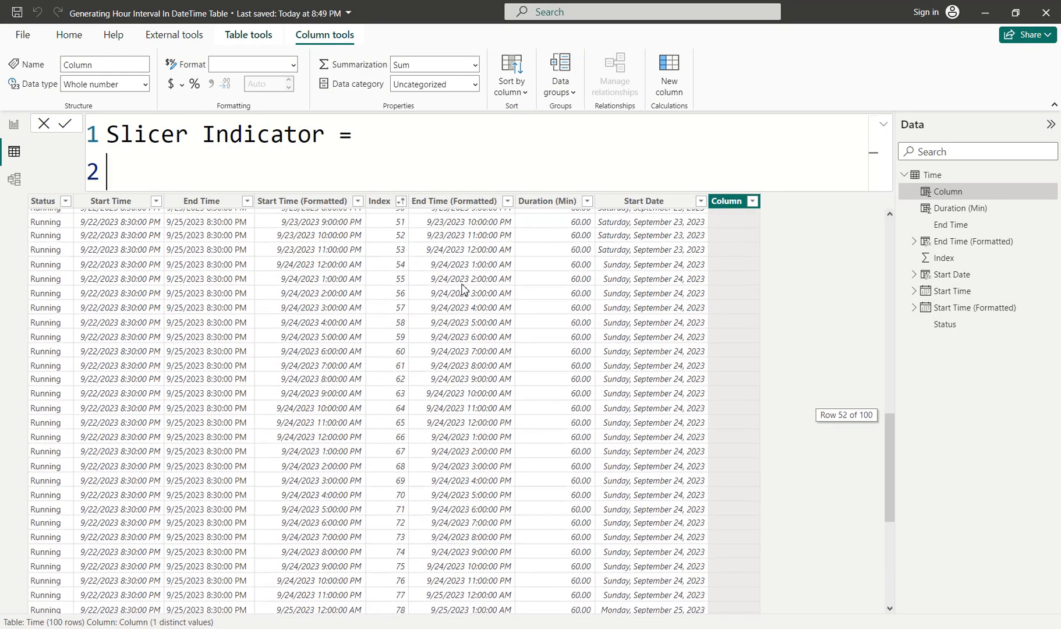
scroll(464, 289, "up", 2)
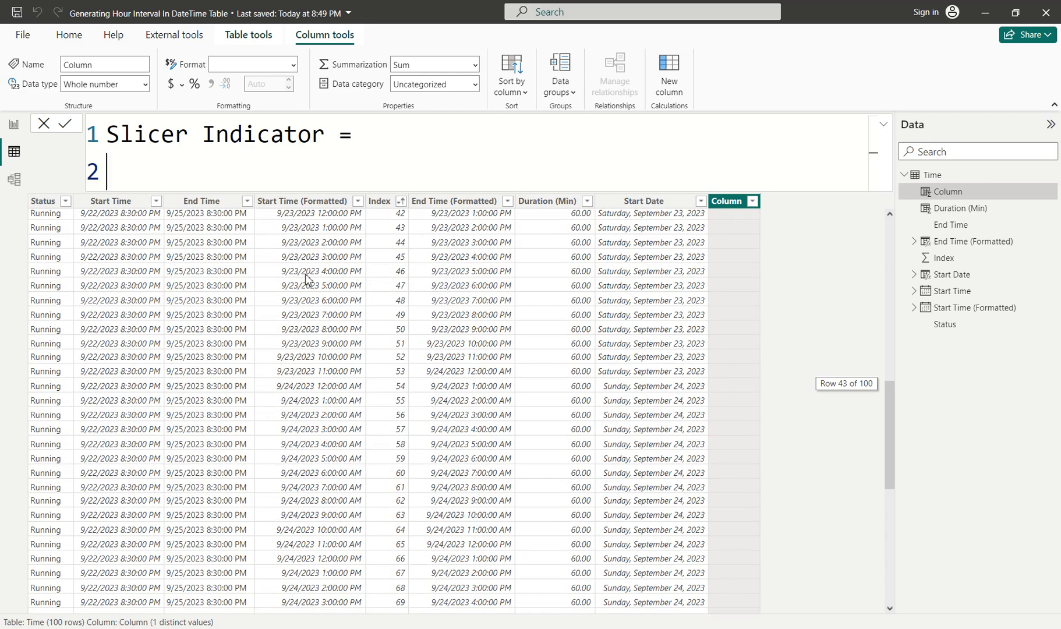
scroll(284, 344, "up", 2)
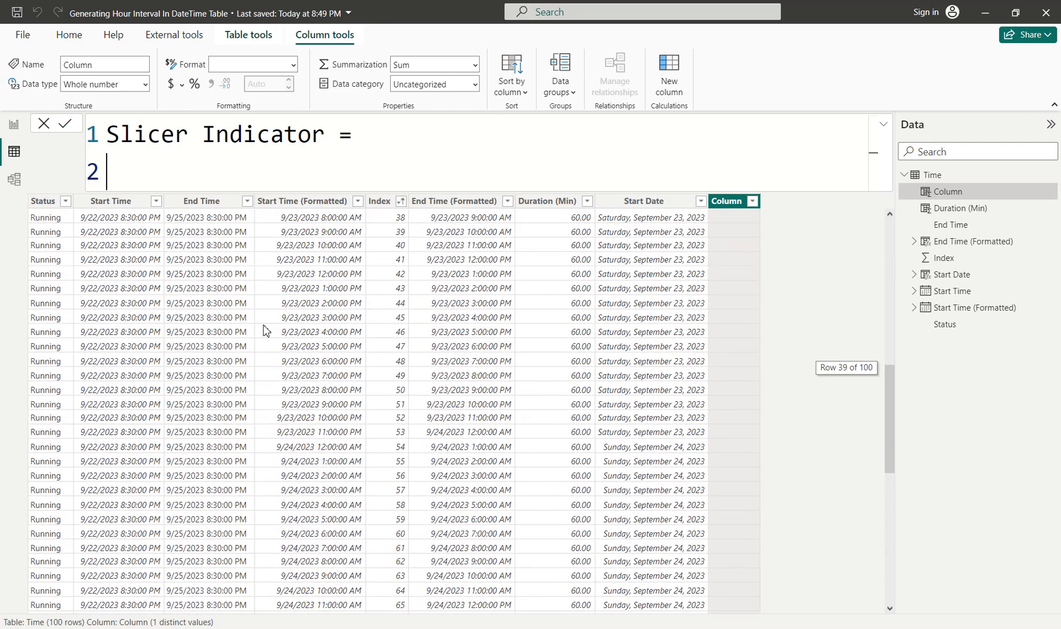
scroll(343, 325, "up", 6)
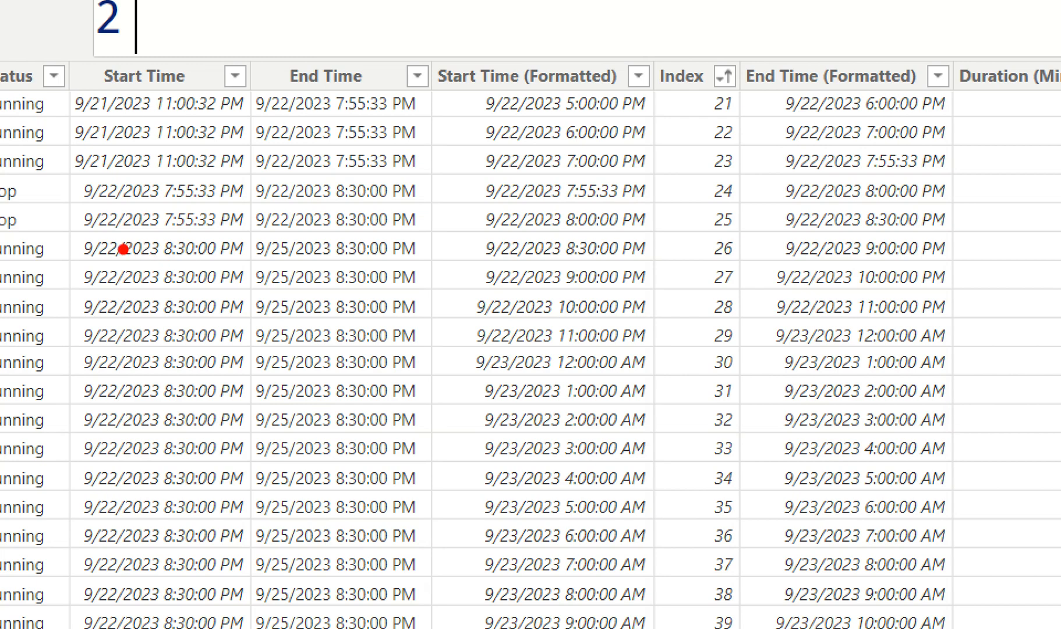
left_click_drag(69, 228, 1001, 230)
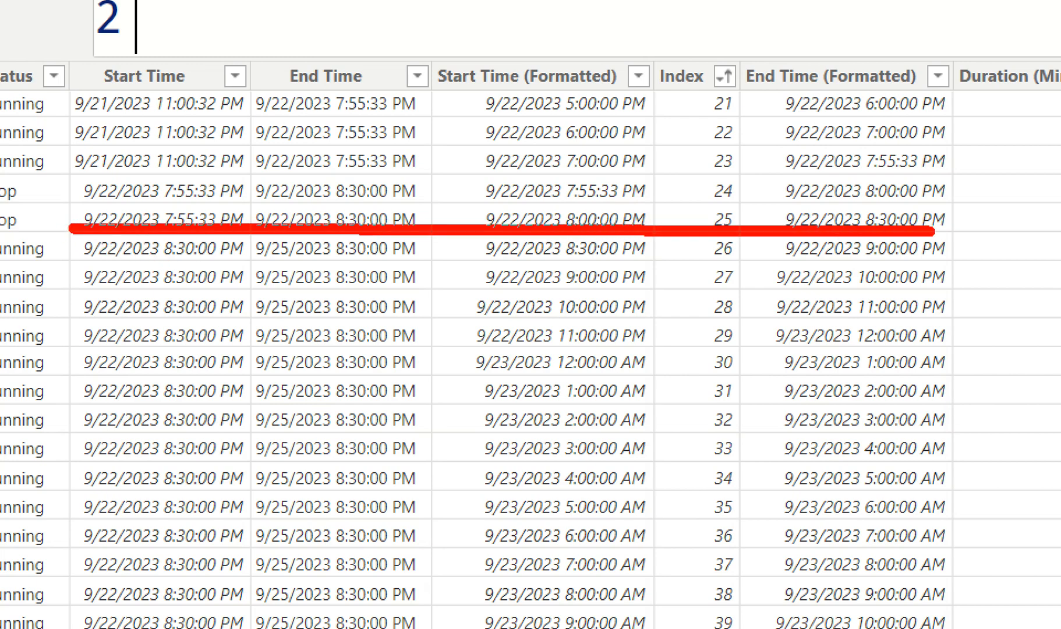
mouse_move(51, 186)
left_mouse_down()
mouse_move(236, 227)
mouse_move(457, 234)
left_mouse_up()
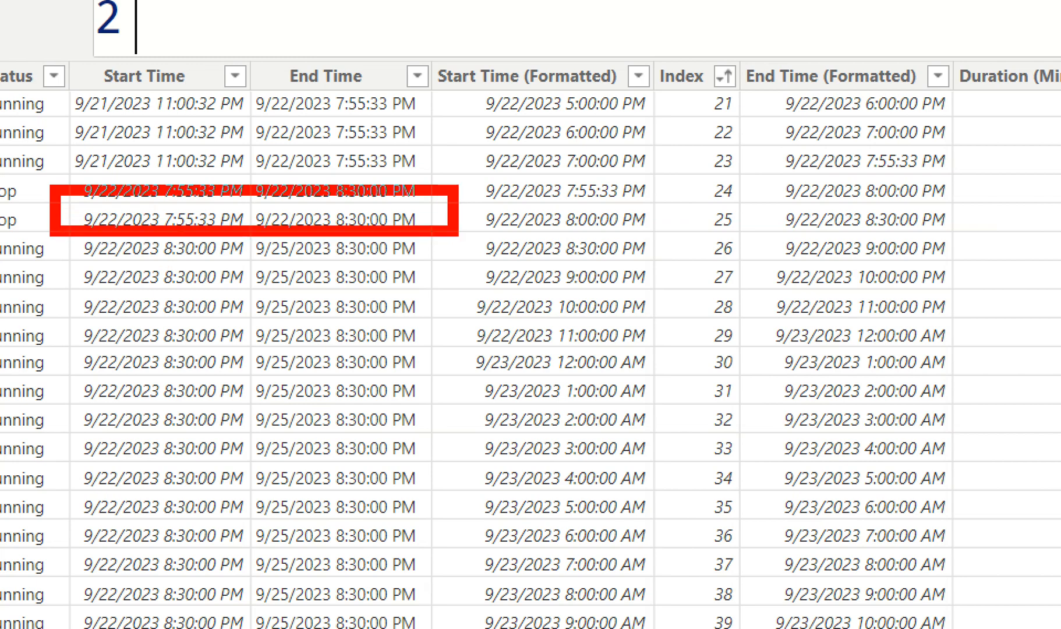
key("ctrl+z")
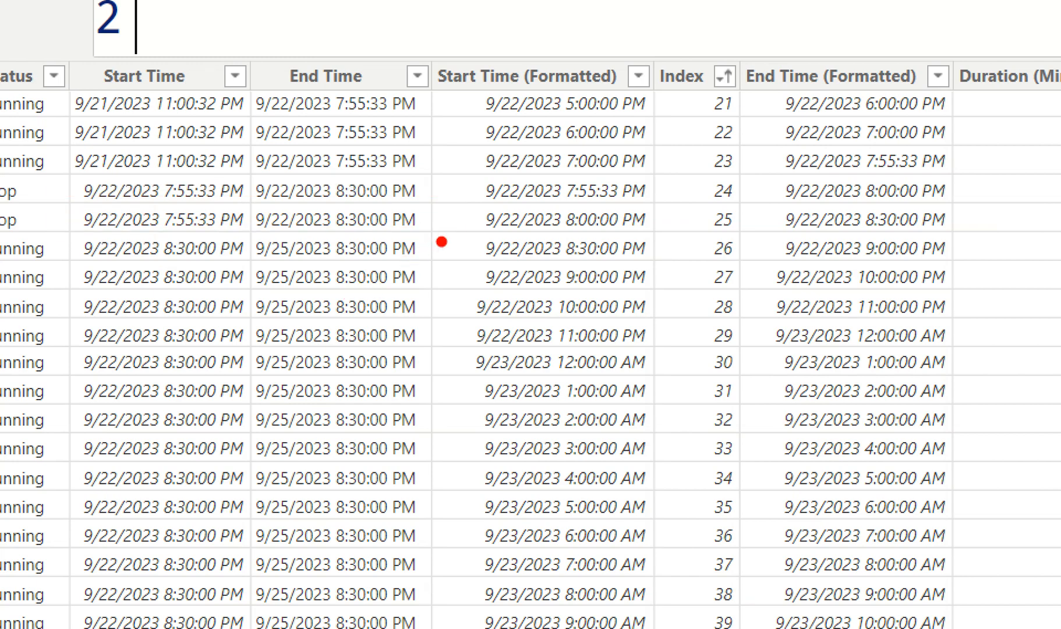
mouse_move(446, 237)
left_mouse_down()
mouse_move(448, 593)
mouse_move(436, 627)
left_mouse_up()
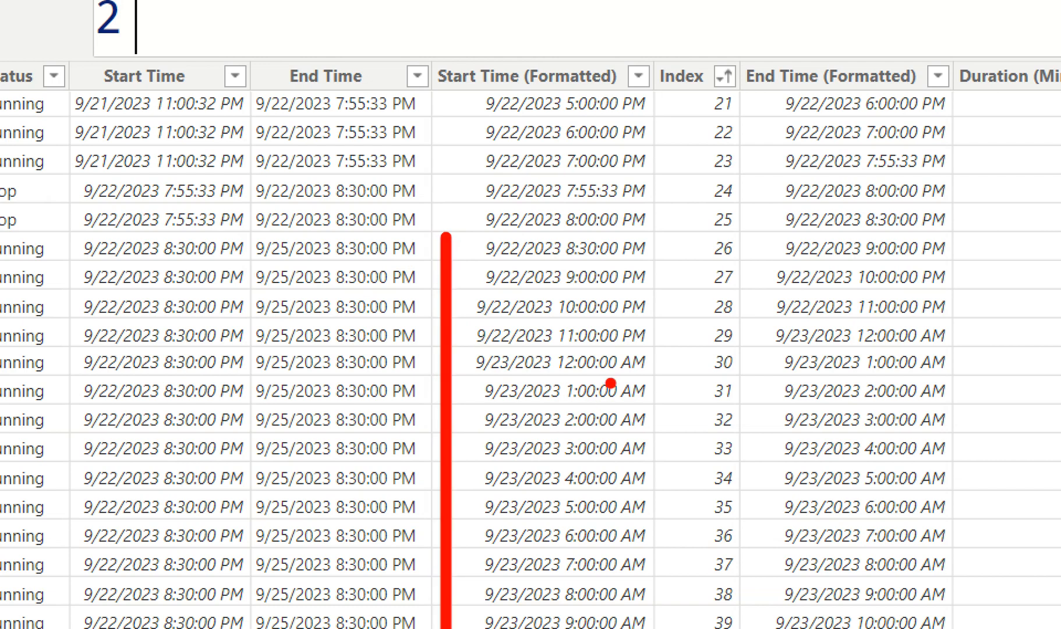
left_click_drag(667, 239, 665, 628)
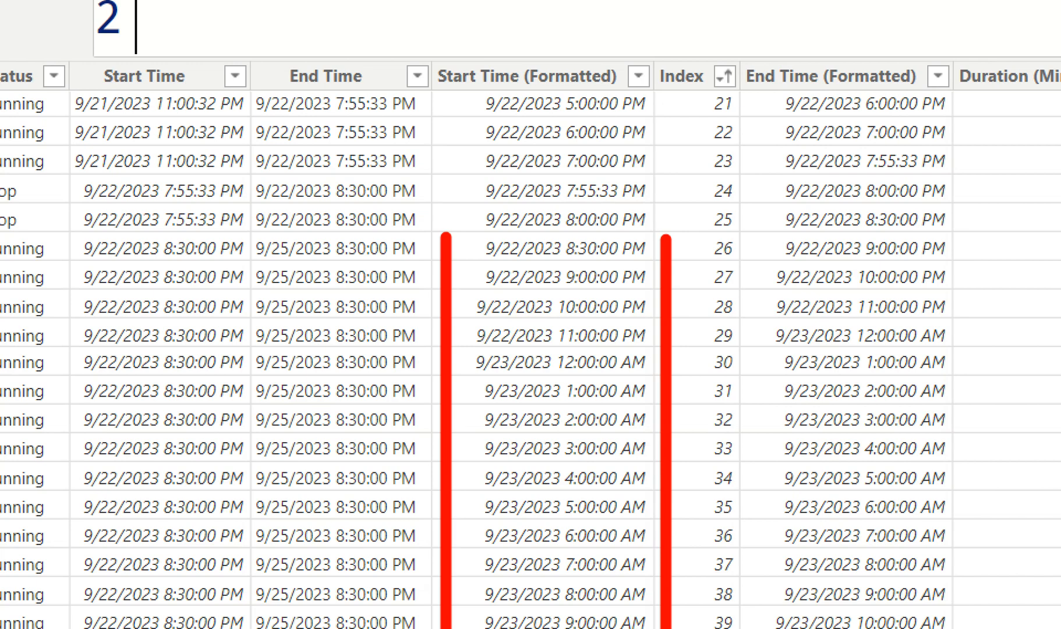
key("ctrl+z")
key("ctrl+z")
left_click_drag(279, 265, 280, 322)
left_click_drag(117, 263, 116, 332)
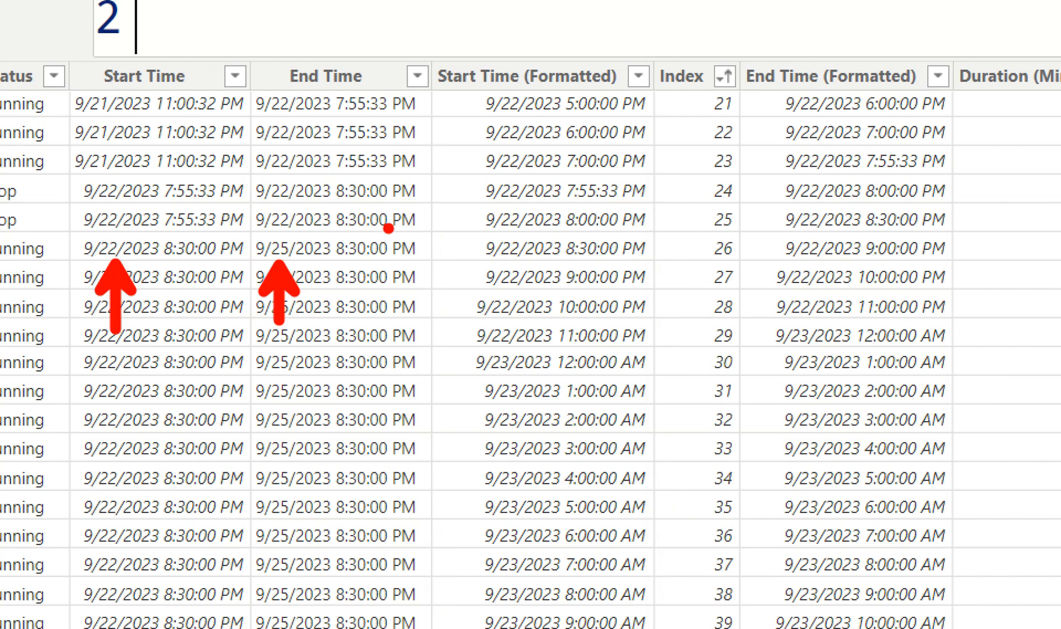
mouse_move(427, 231)
left_mouse_down()
mouse_move(430, 513)
mouse_move(427, 341)
left_mouse_up()
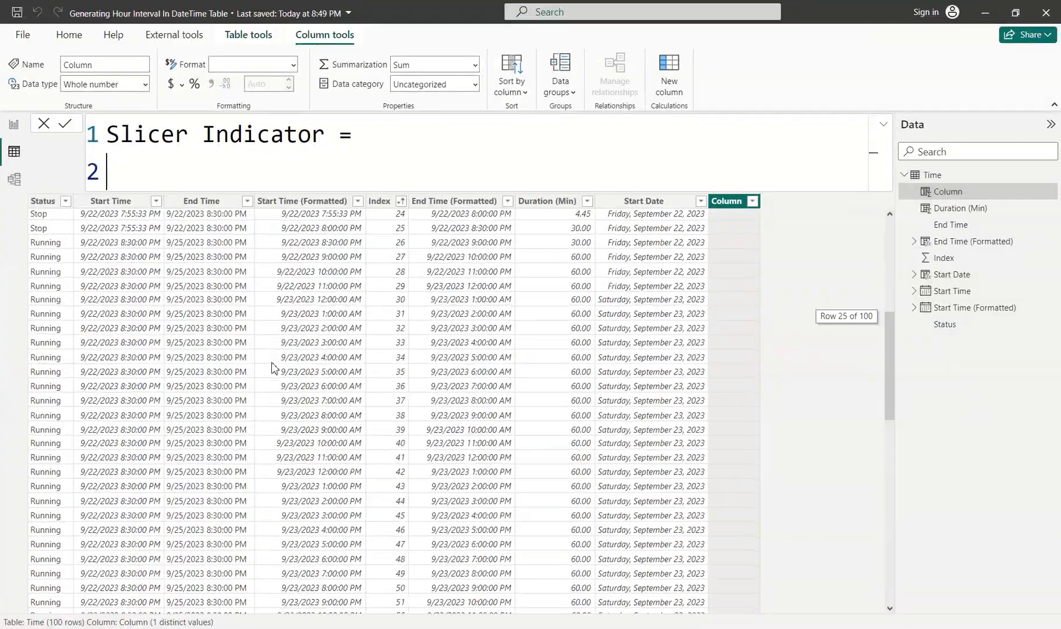
- Compare the September 23 to 25, 2023 formatted start times with the original Start Time and End Time values in the Running rows
scroll(274, 367, "down", 15)
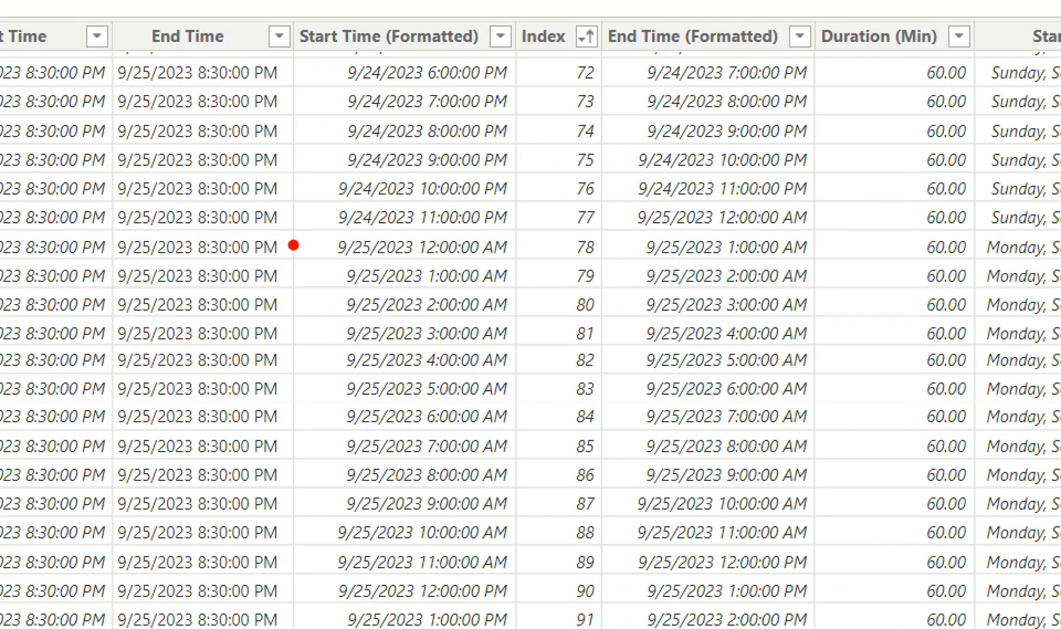
left_click_drag(297, 222, 296, 466)
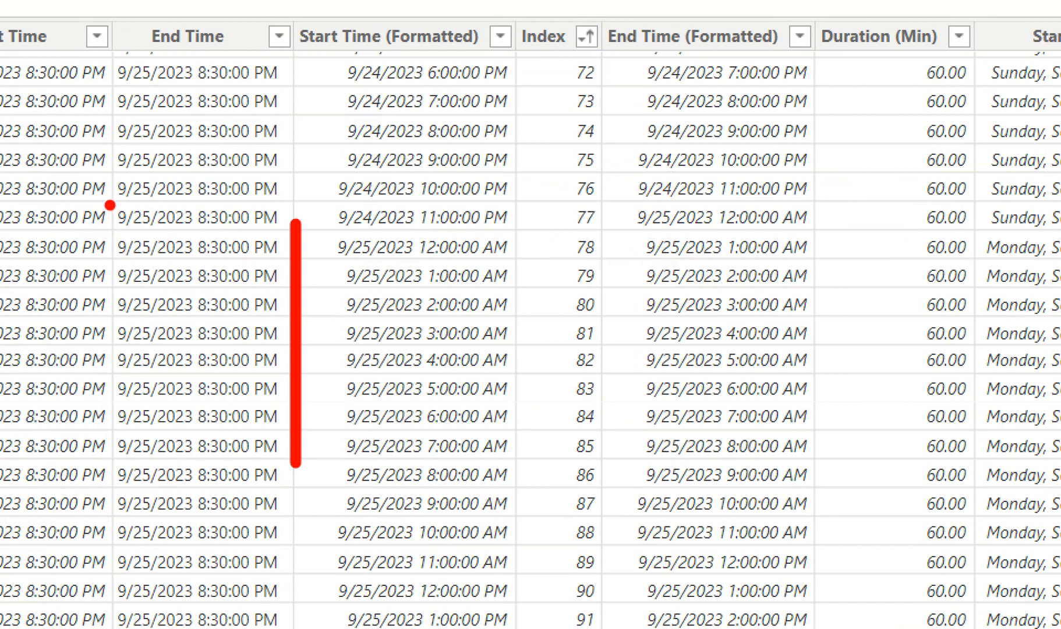
left_click_drag(117, 227, 118, 491)
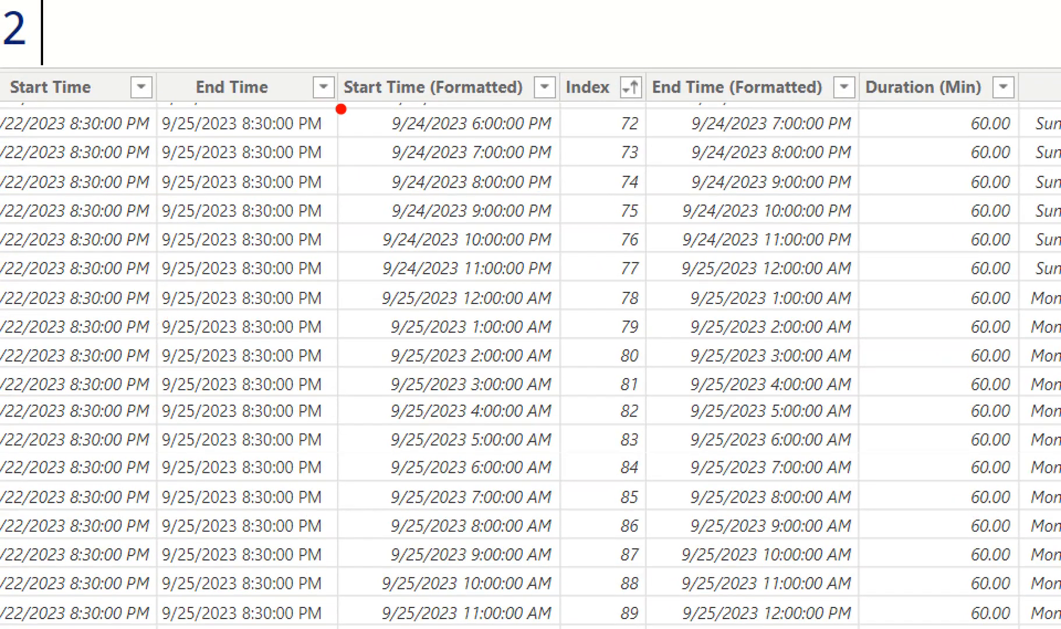
left_click_drag(297, 56, 285, 198)
mouse_move(329, 249)
left_mouse_down()
mouse_move(344, 320)
mouse_move(340, 280)
left_mouse_up()
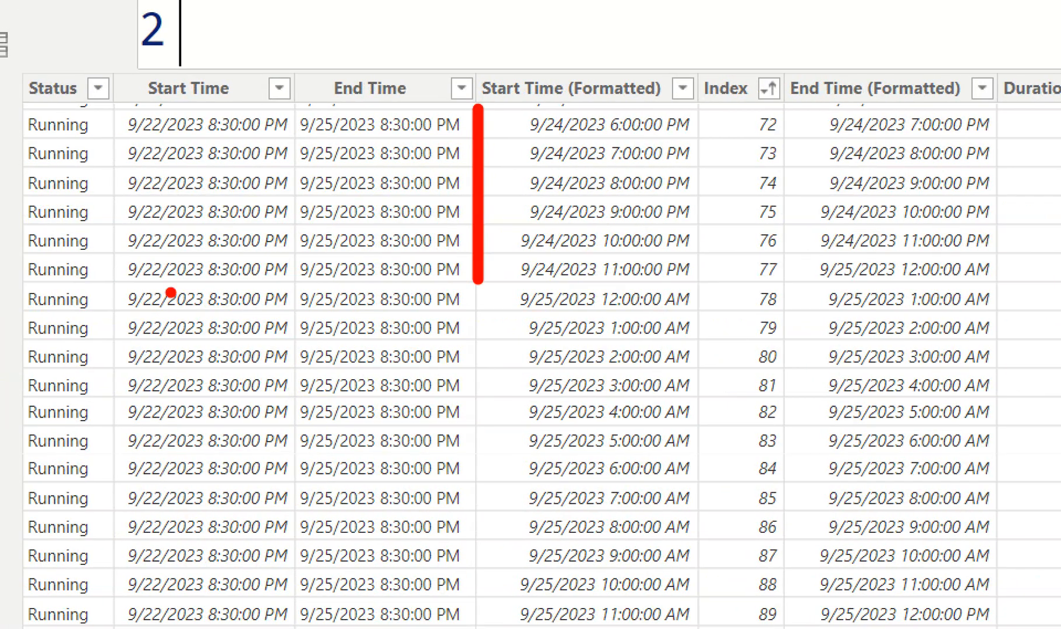
left_click_drag(21, 355, 21, 279)
left_click_drag(333, 275, 349, 359)
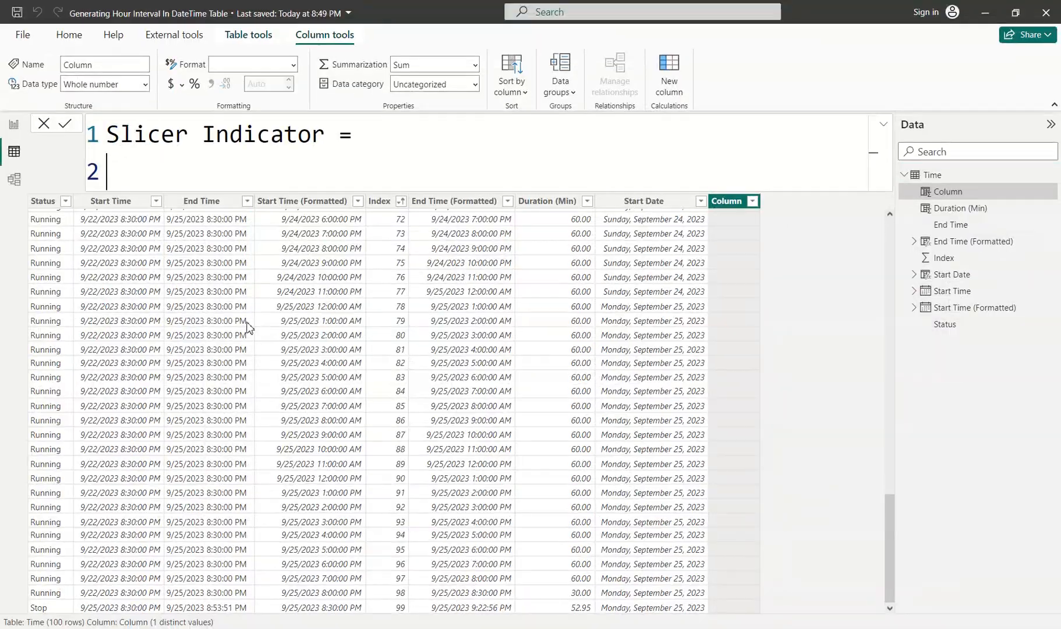
scroll(465, 342, "up", 7)
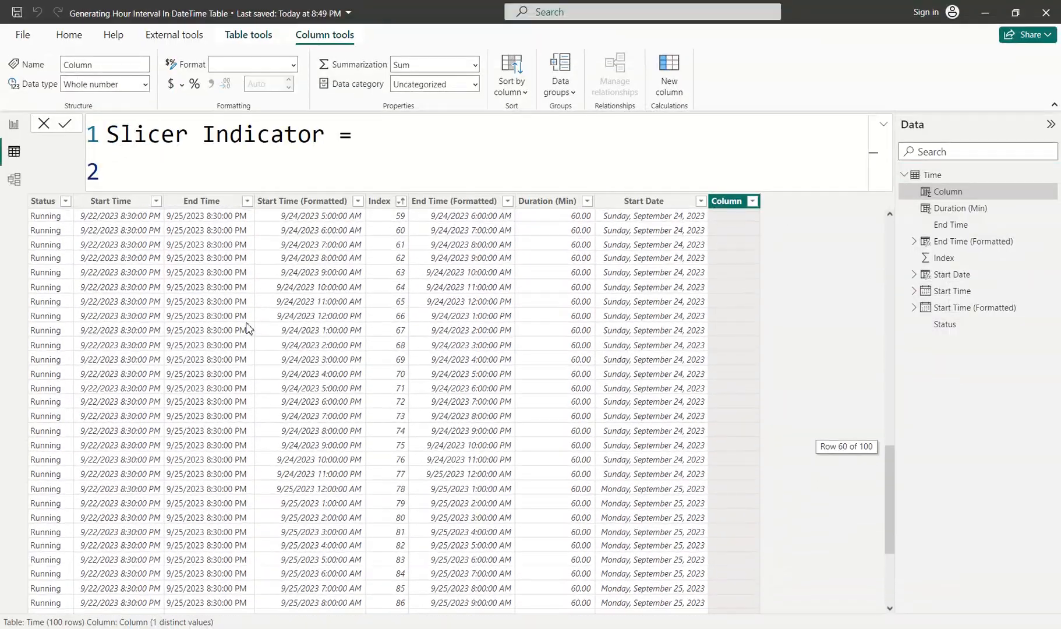
scroll(247, 327, "up", 3)
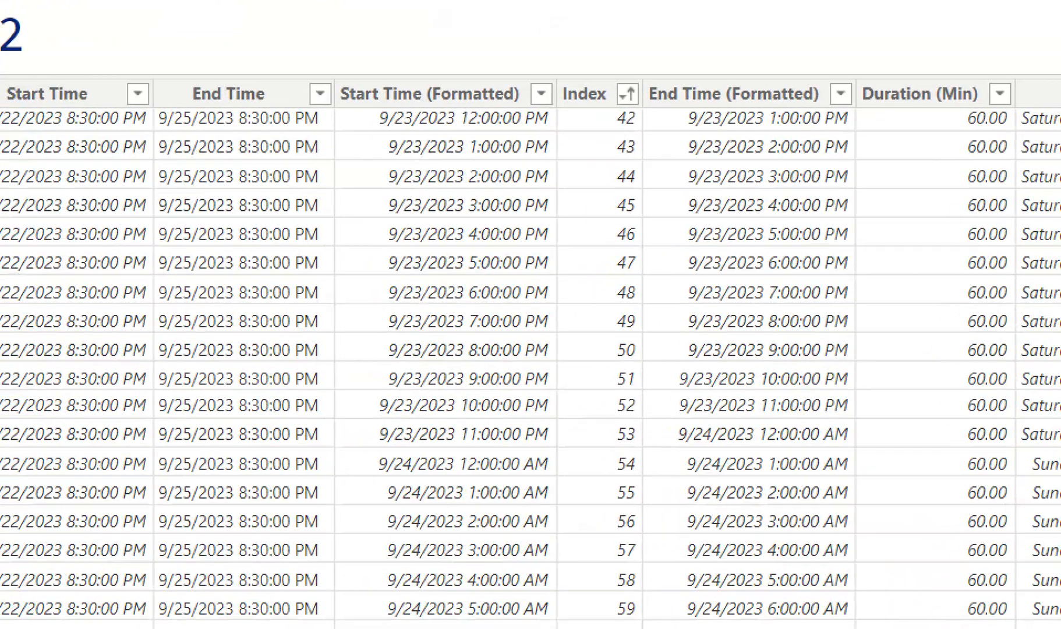
left_click_drag(377, 352, 335, 382)
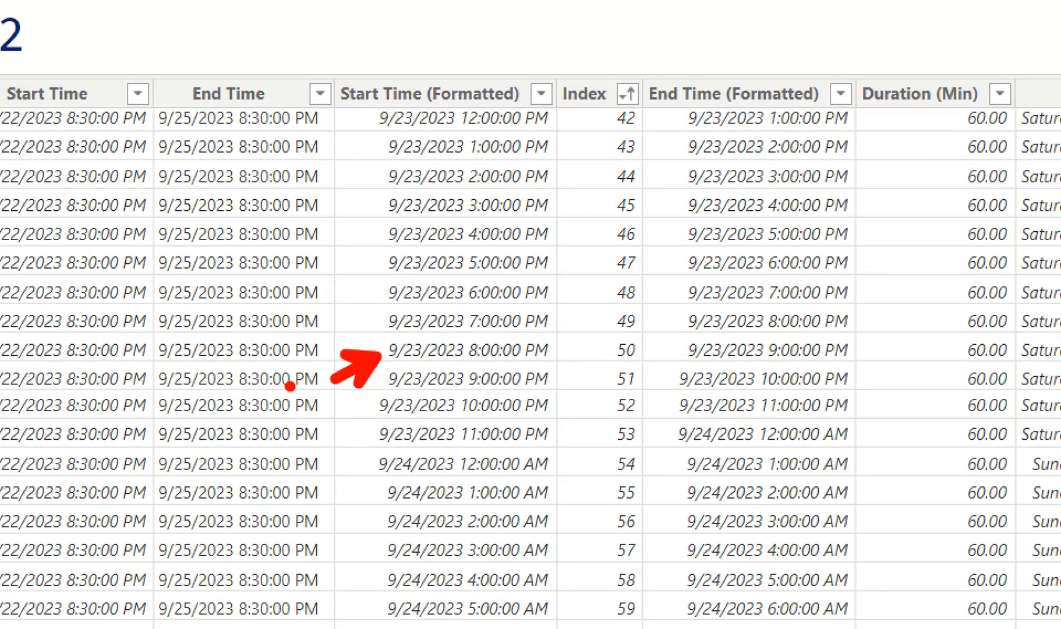
left_click_drag(190, 356, 190, 422)
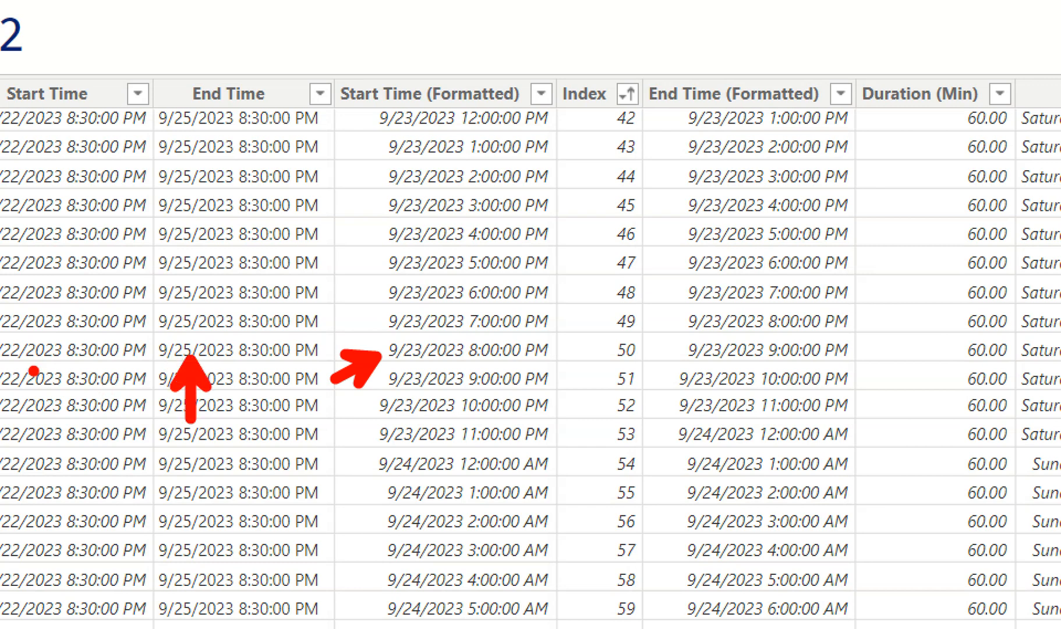
left_click_drag(18, 365, 39, 389)
key("Escape")
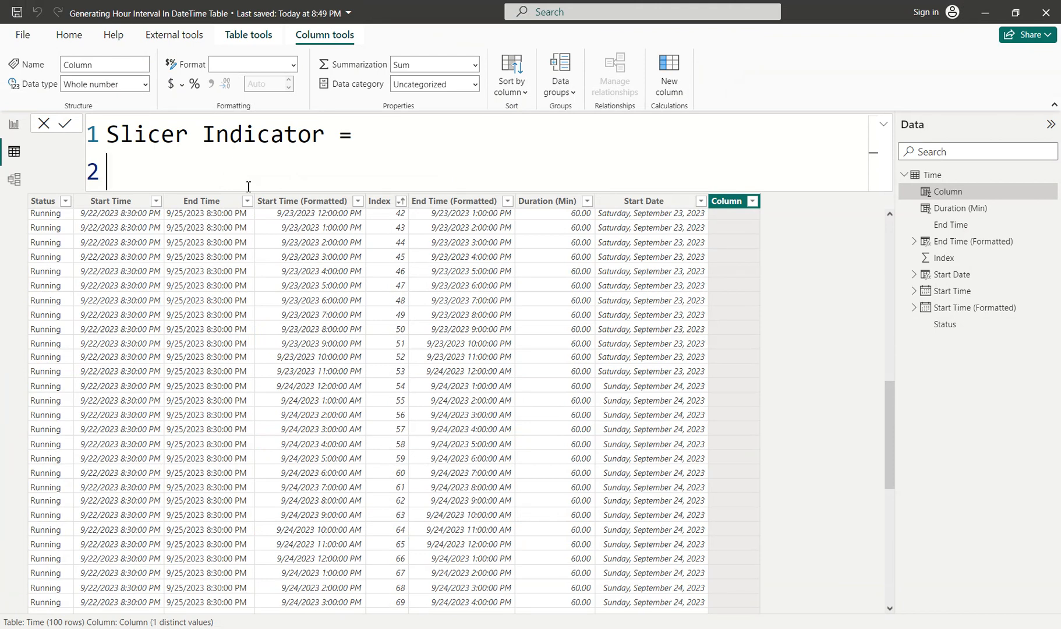
- Lay out the Slicer Indicator formula with two VAR lines, a blank line and a RETURN line
type("VAR")
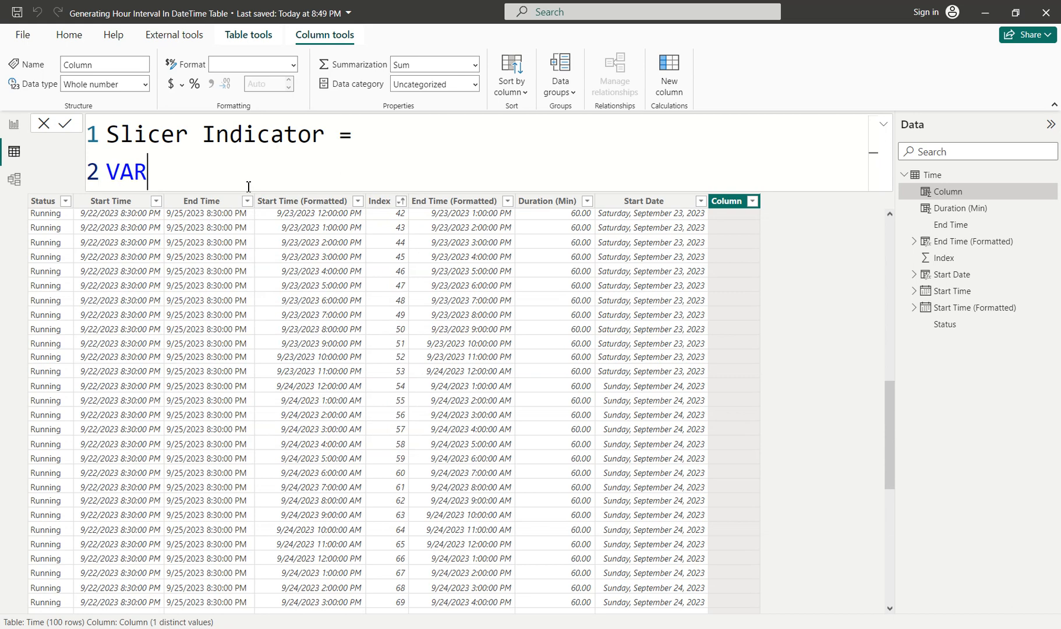
key("Return")
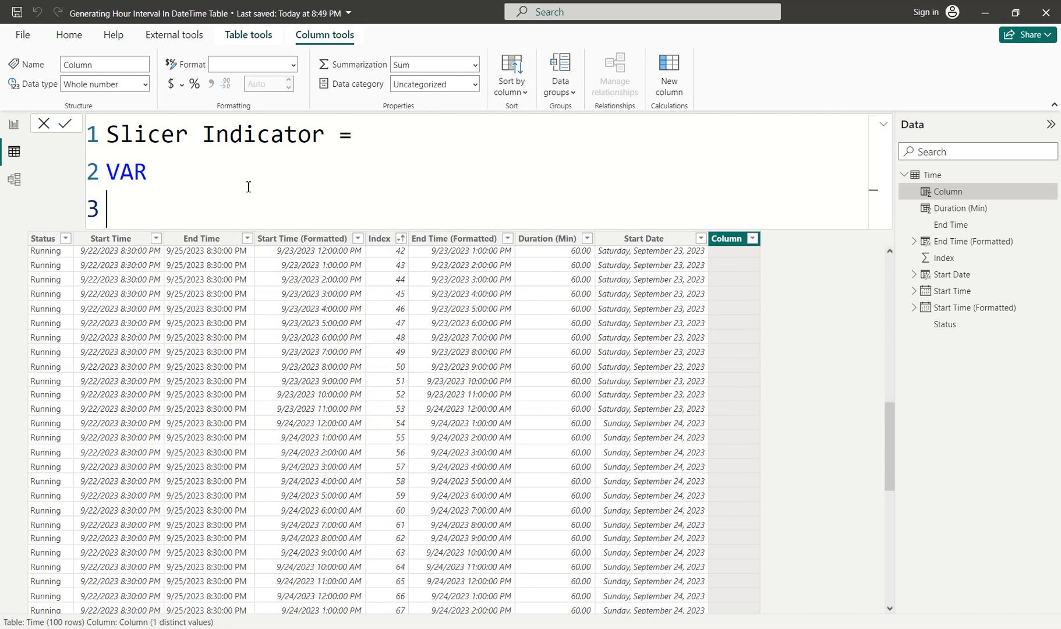
type("VAR")
key("Return")
key("Return")
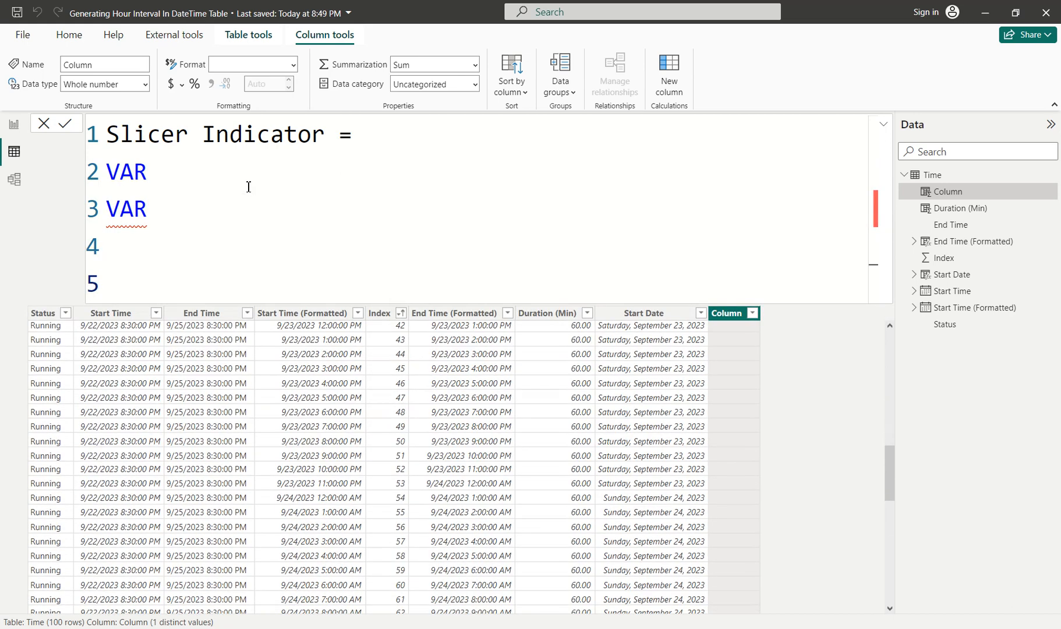
type("RETURN")
- Name the formula's first variable DateSameAsStartTime
key("Up")
key("Up")
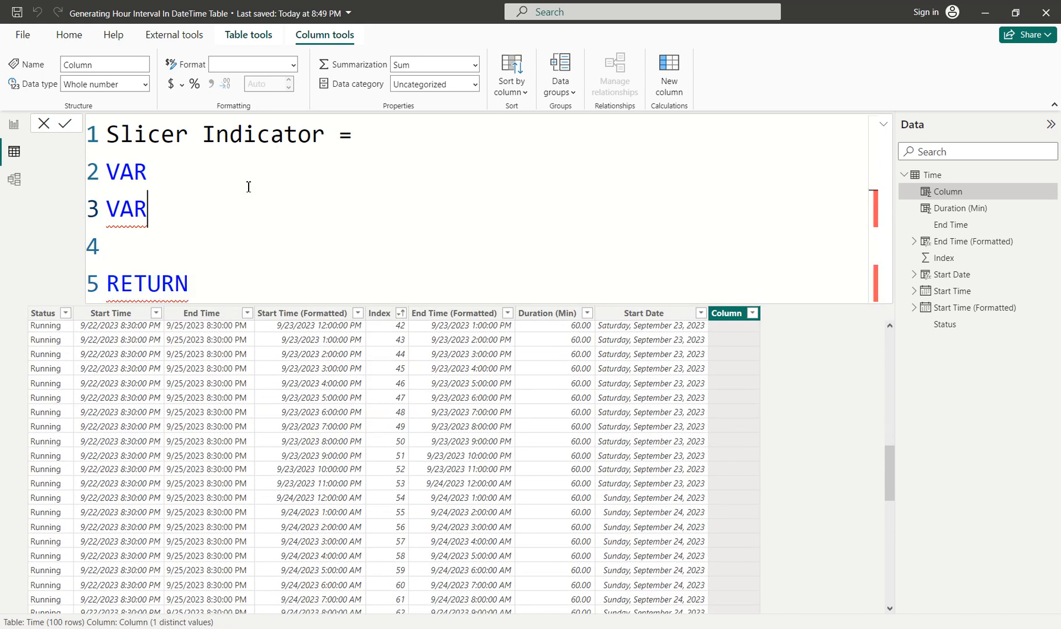
key("Up")
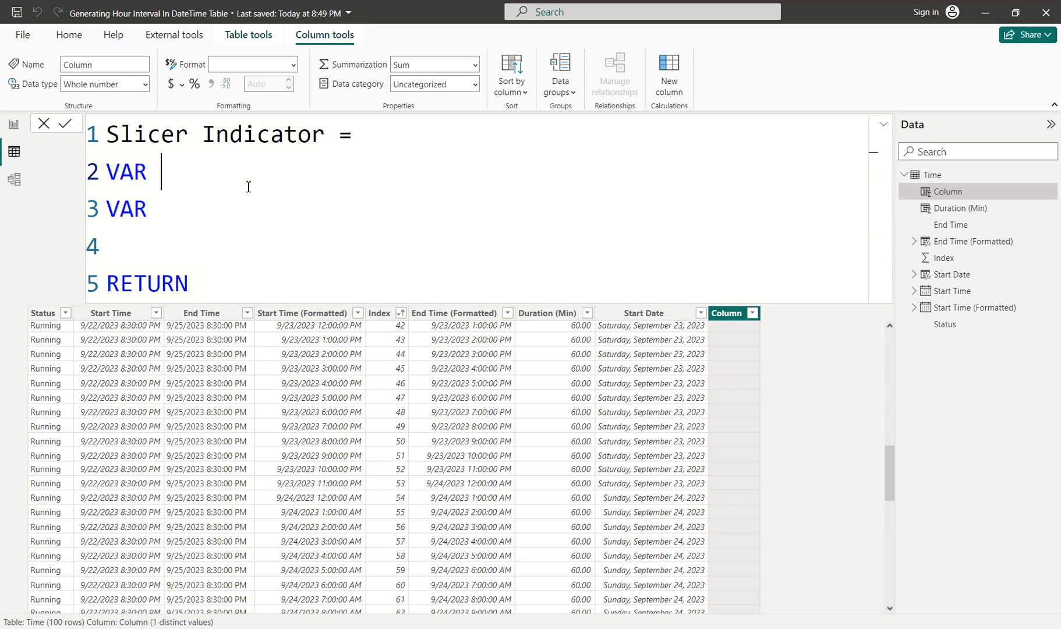
type("SameAs")
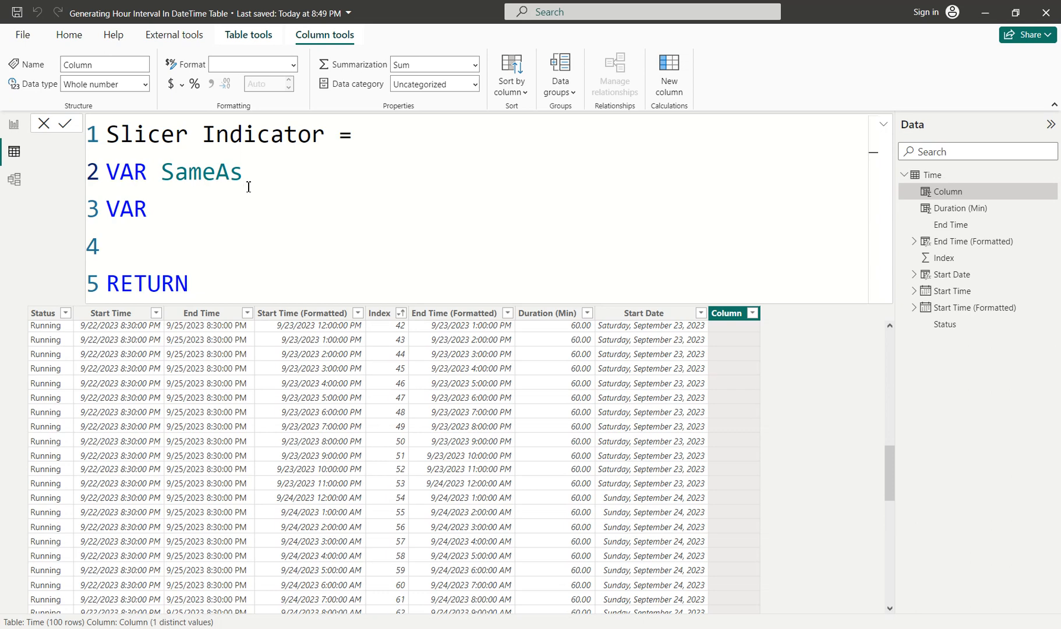
type("StartTime")
key("ctrl+Left")
key("ctrl+Left")
key("ctrl+Left")
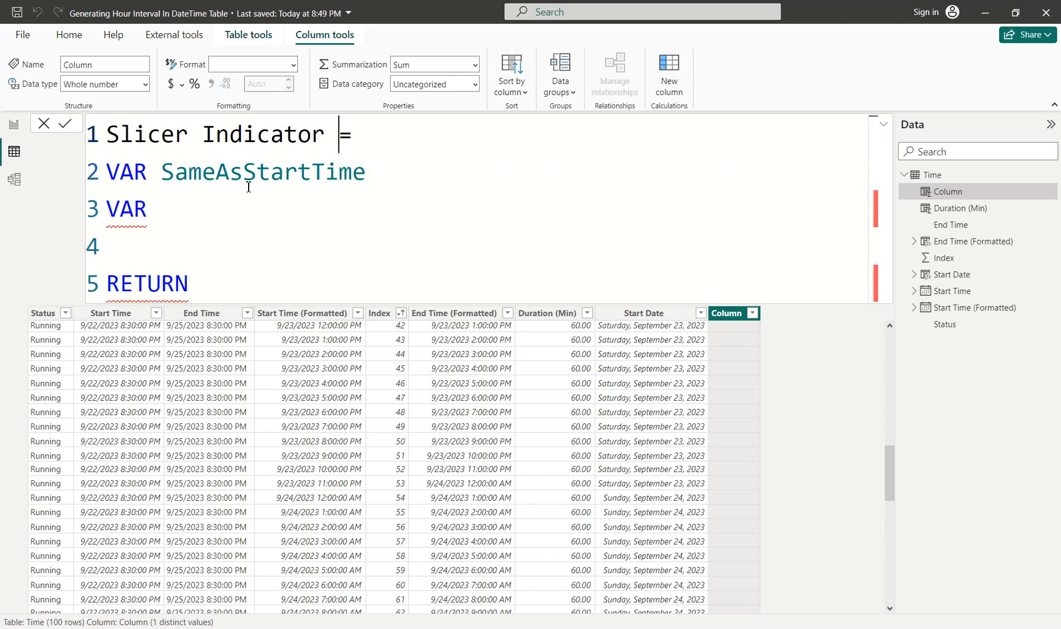
key("Right")
key("Right")
key("Down")
key("ctrl+Left")
type("Date")
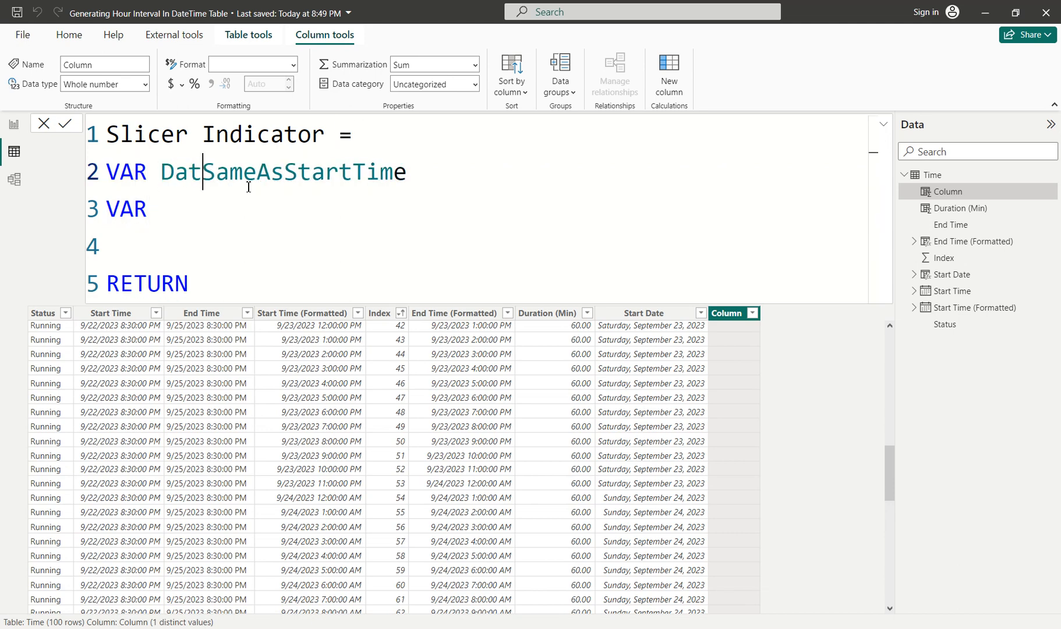
key("ctrl+Right")
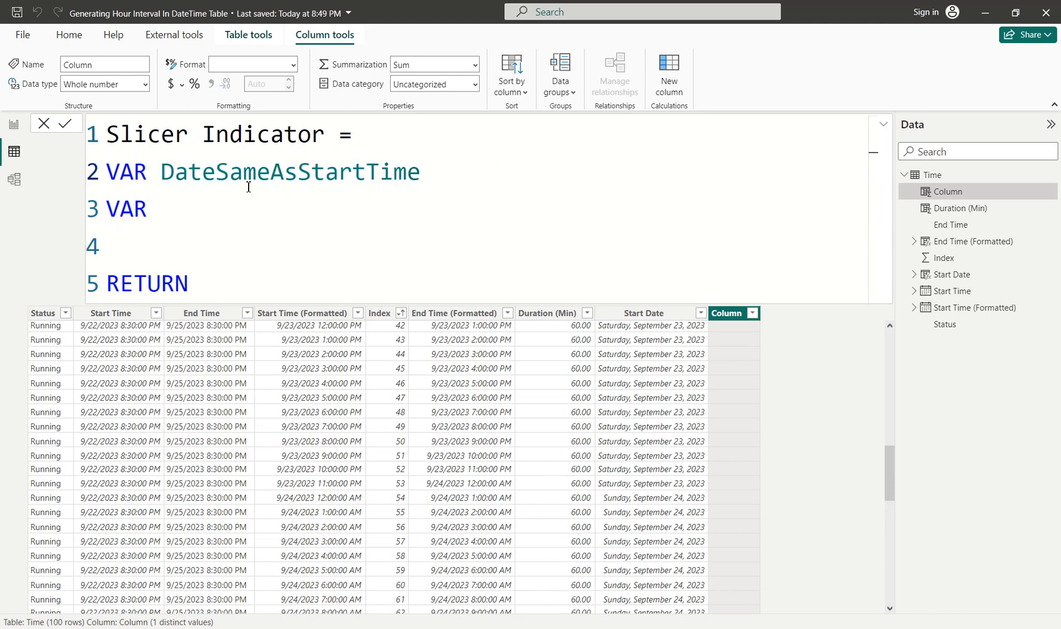
- Begin the DateSameAsStartTime expression with the date part of the formatted start time, [Start Time (Formatted)].[Date]
type("= start")
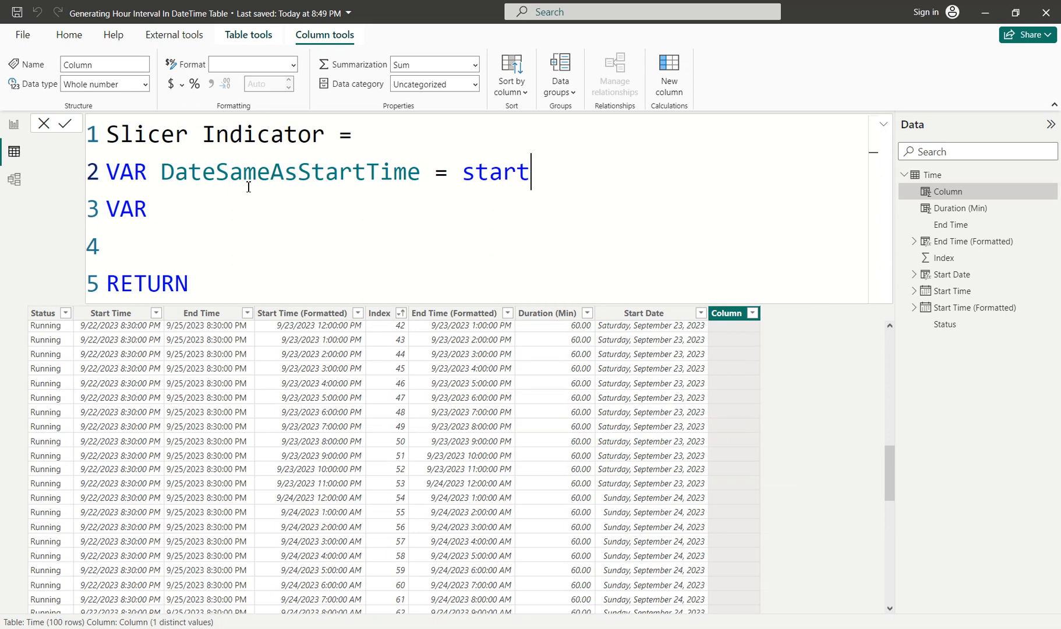
key("BackSpace")
key("BackSpace")
key("BackSpace")
key("BackSpace")
key("BackSpace")
type("[st")
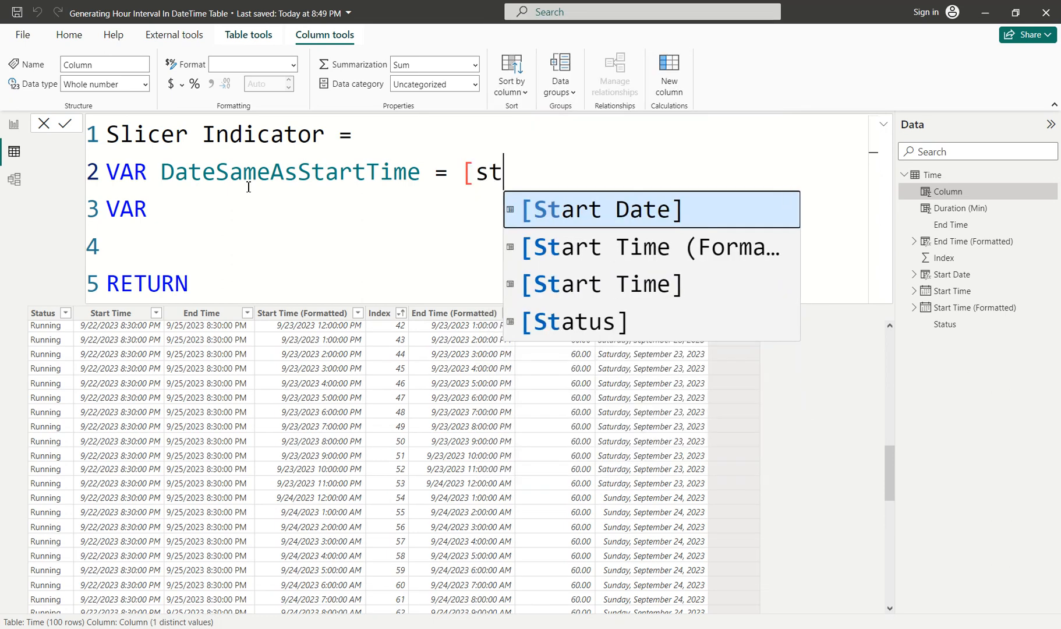
key("Down")
key("Tab")
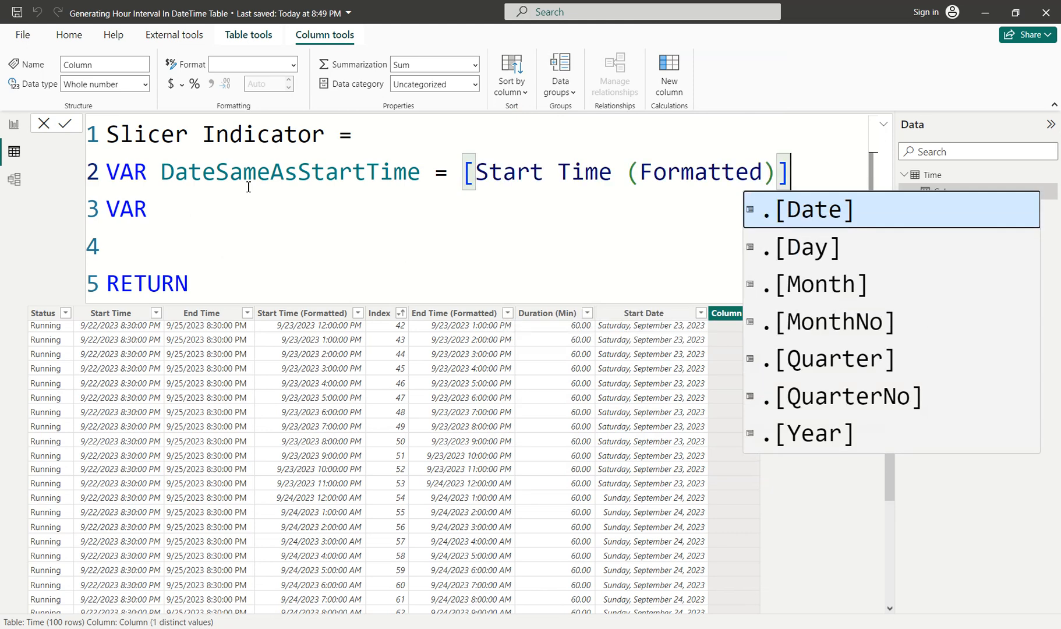
key("Tab")
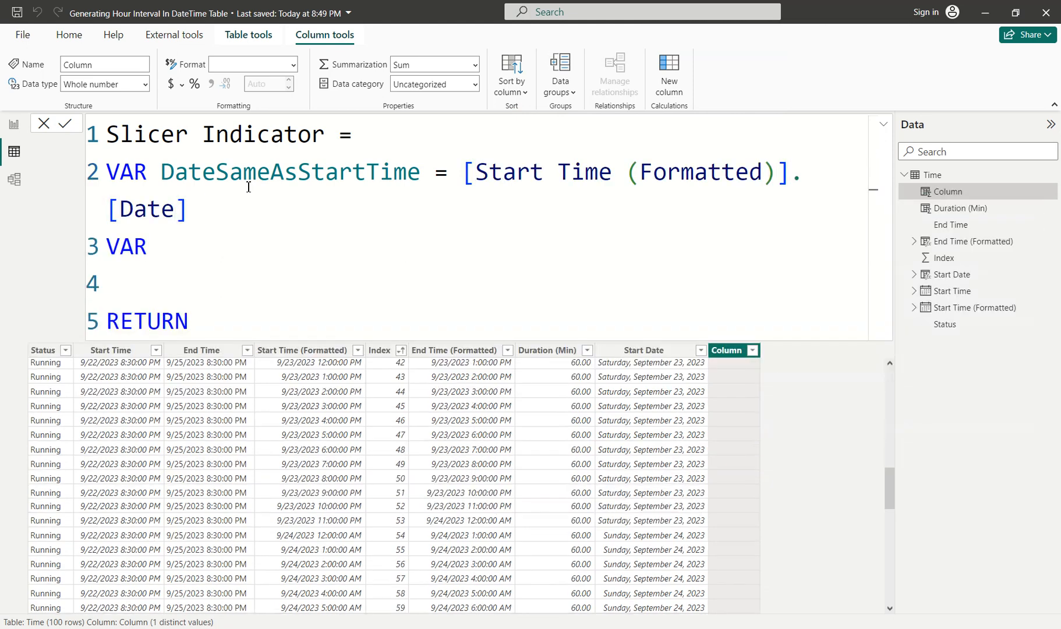
- Complete the DateSameAsStartTime expression by testing for equality with [Start Time].[Date]
type("=")
type("start")
key("BackSpace")
key("BackSpace")
key("BackSpace")
key("BackSpace")
key("BackSpace")
type("[s")
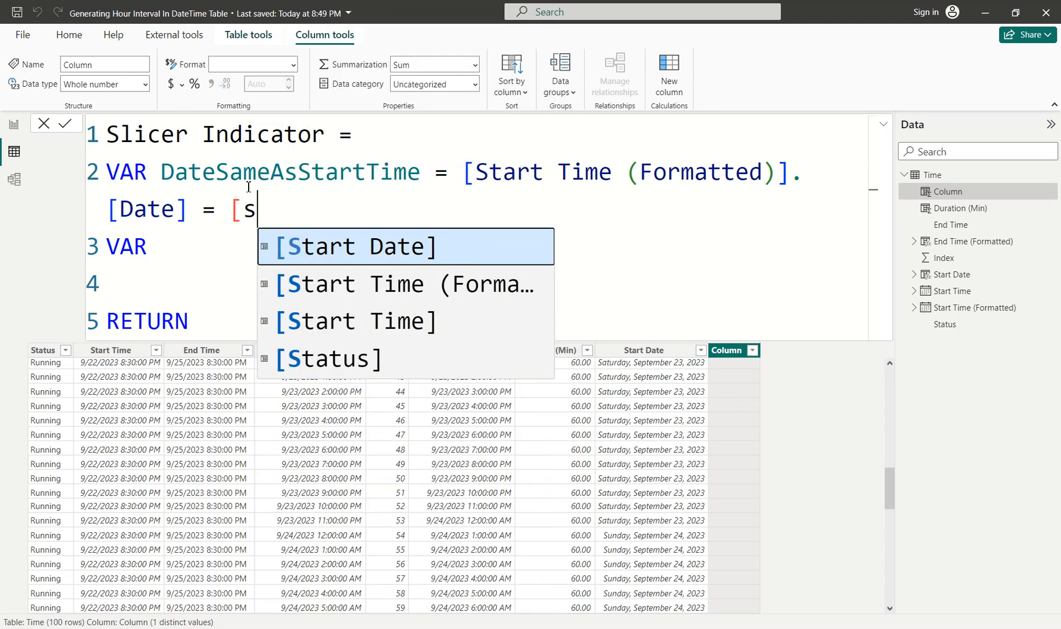
key("Down")
key("Down")
key("Tab")
key("Tab")
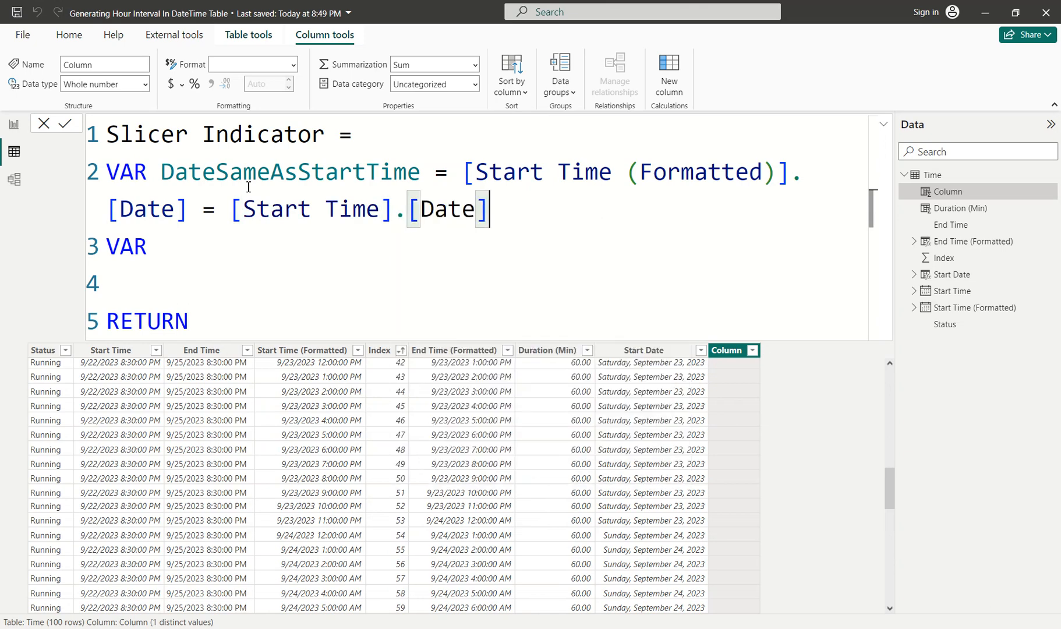
- Copy the first variable's definition into the second VAR line and rename the copy DateSameAsEndTime
left_click_drag(504, 209, 161, 173)
key("ctrl+c")
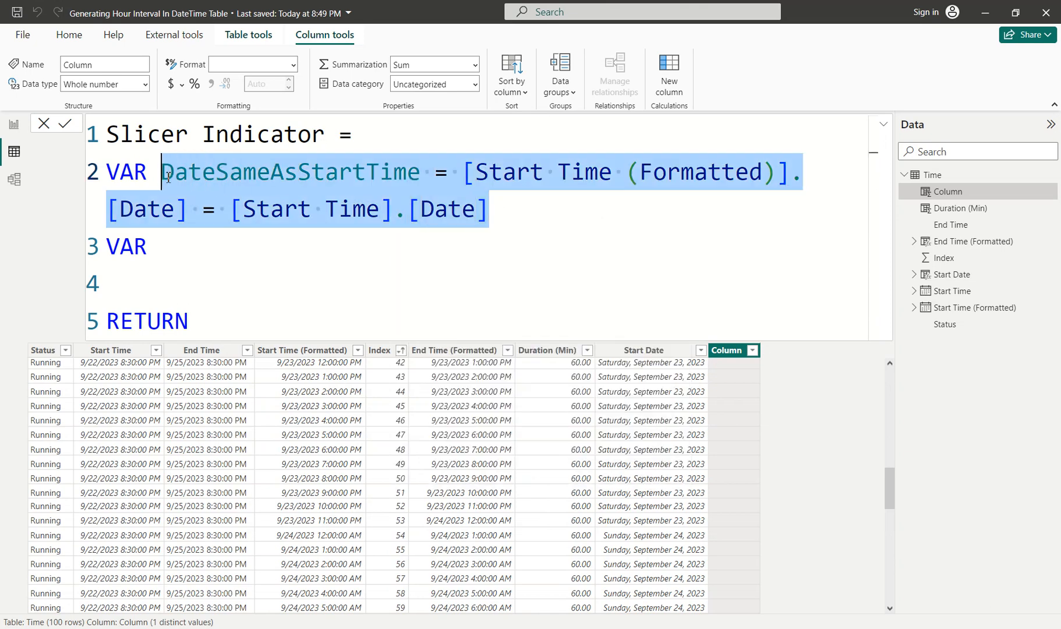
left_click(180, 239)
key("ctrl+v")
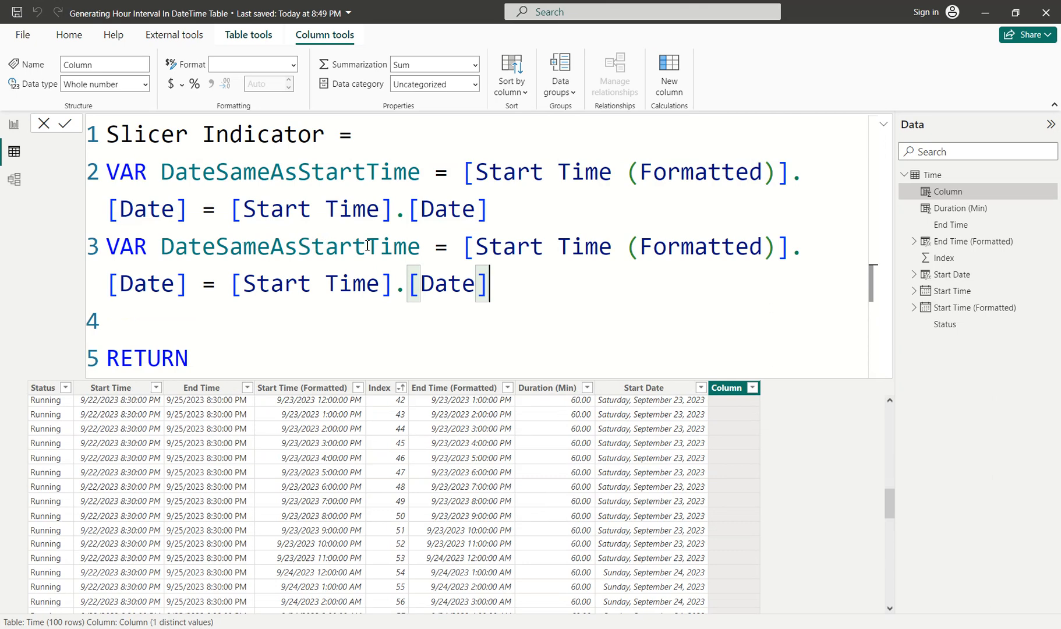
left_click_drag(366, 247, 300, 250)
type("End")
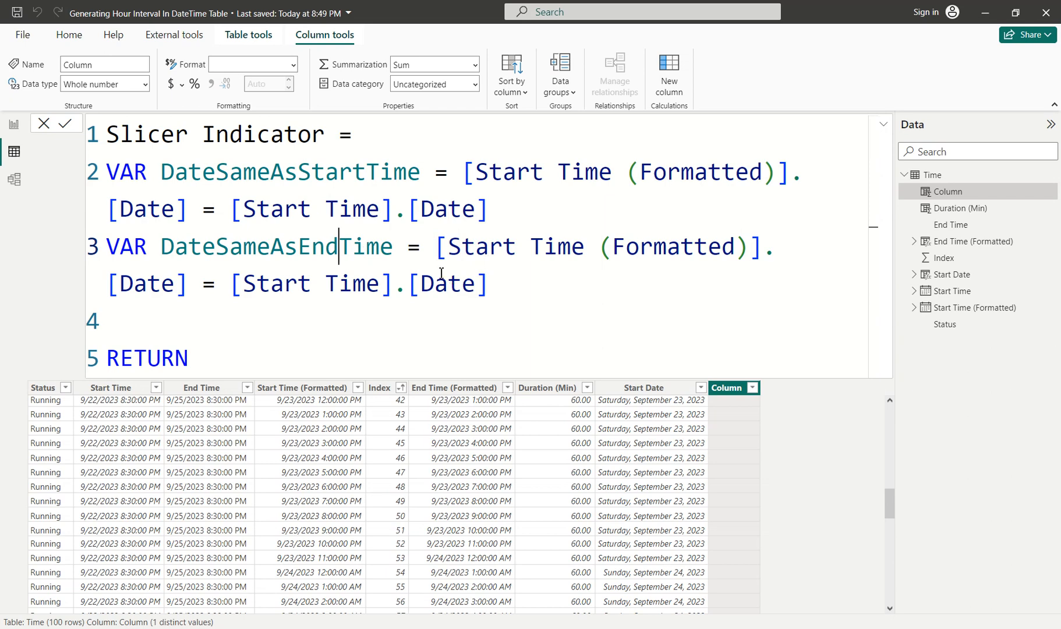
- Change the DateSameAsEndTime comparison to [End Time (Formatted)].[Date] = [End Time].[Date], and check the flagged [Date] reference
left_click_drag(529, 247, 453, 243)
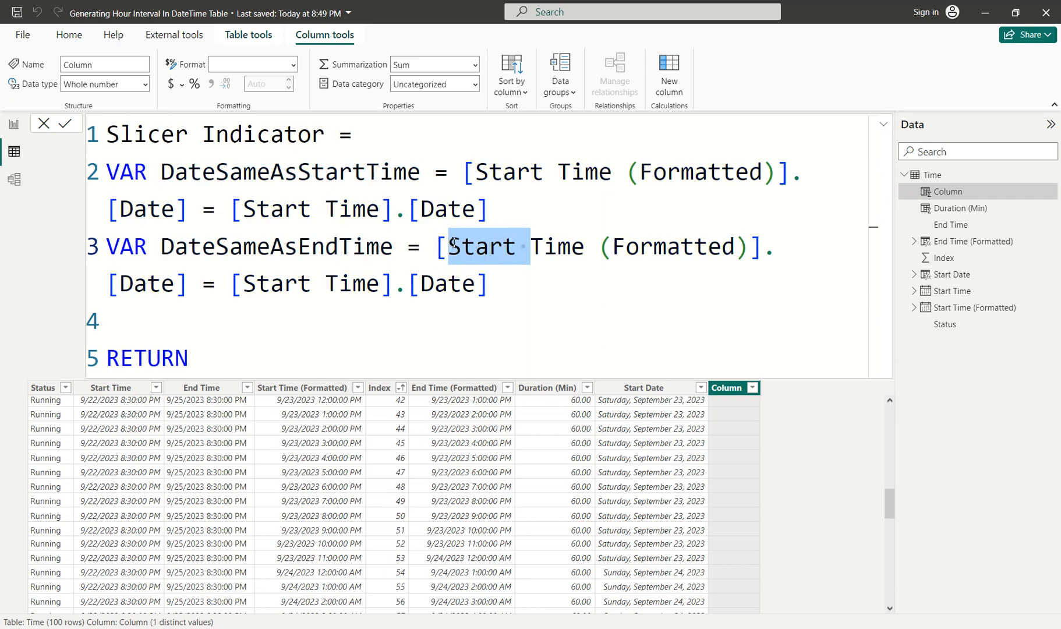
type("End")
left_click_drag(216, 283, 146, 283)
type("End")
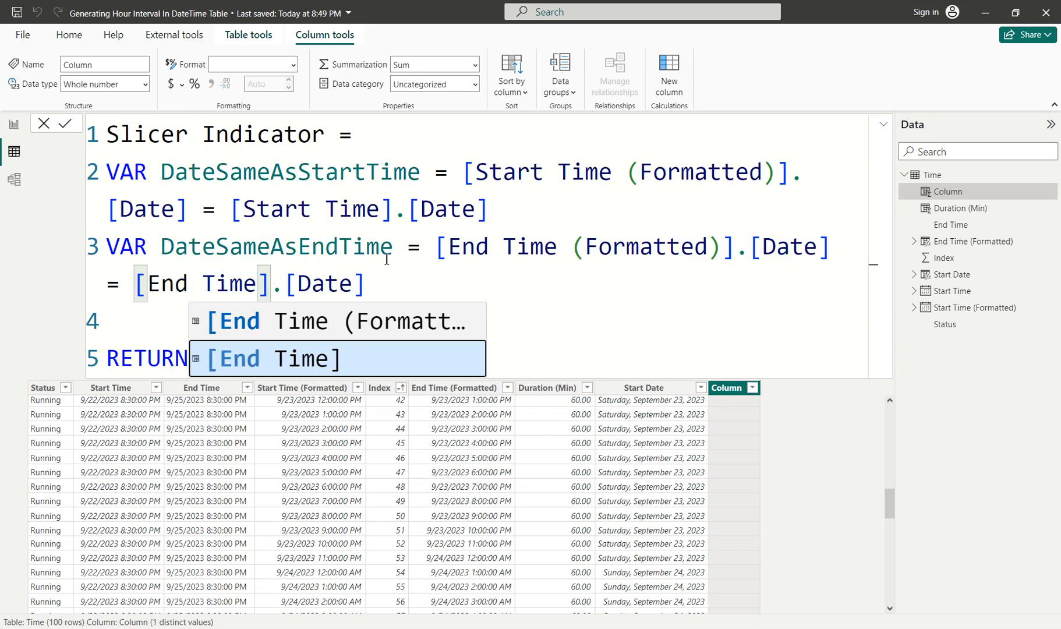
left_click(428, 287)
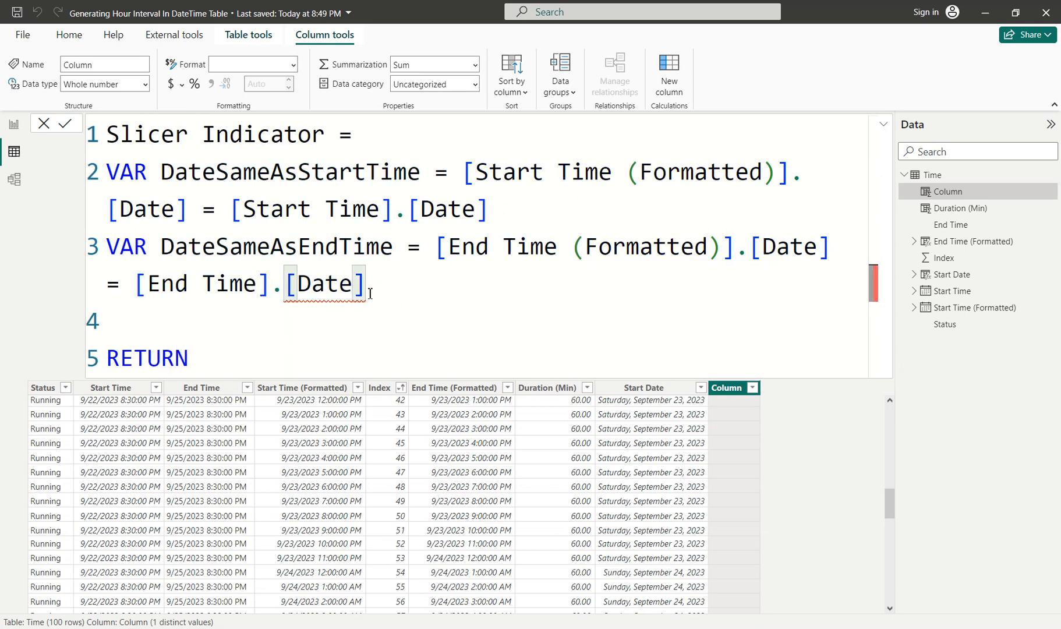
mouse_move(291, 291)
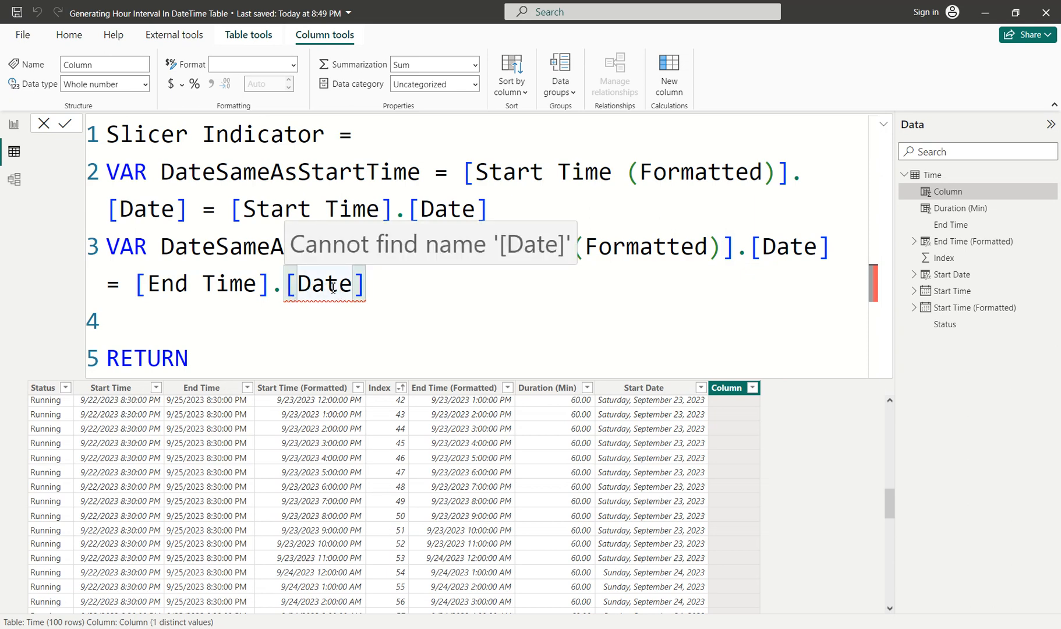
- Add an empty line below the RETURN keyword in the Slicer Indicator formula
double_click(214, 351)
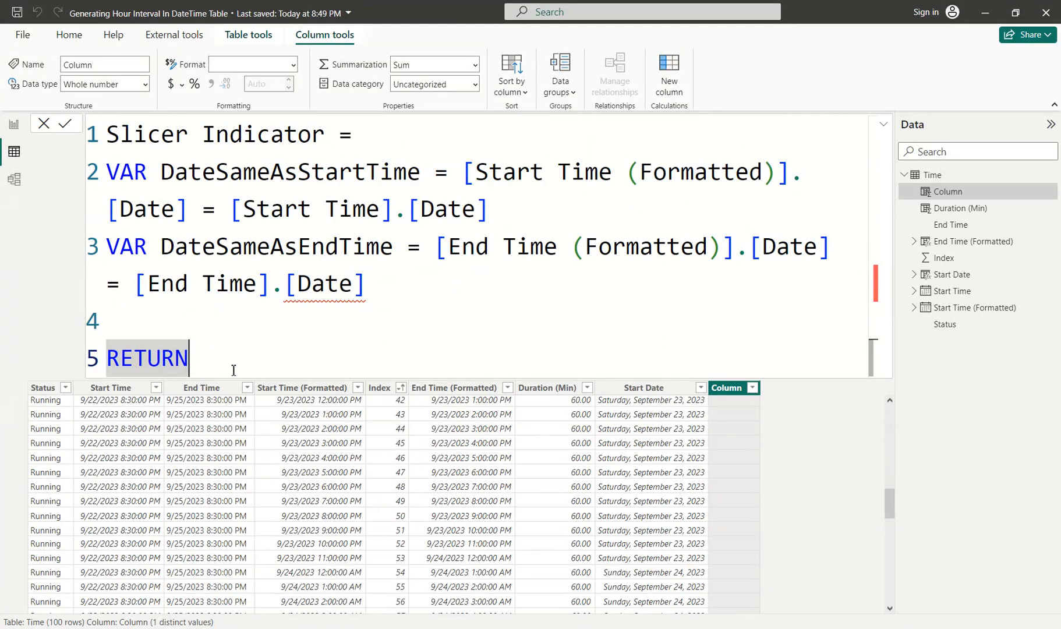
left_click(233, 370)
key("shift+Return")
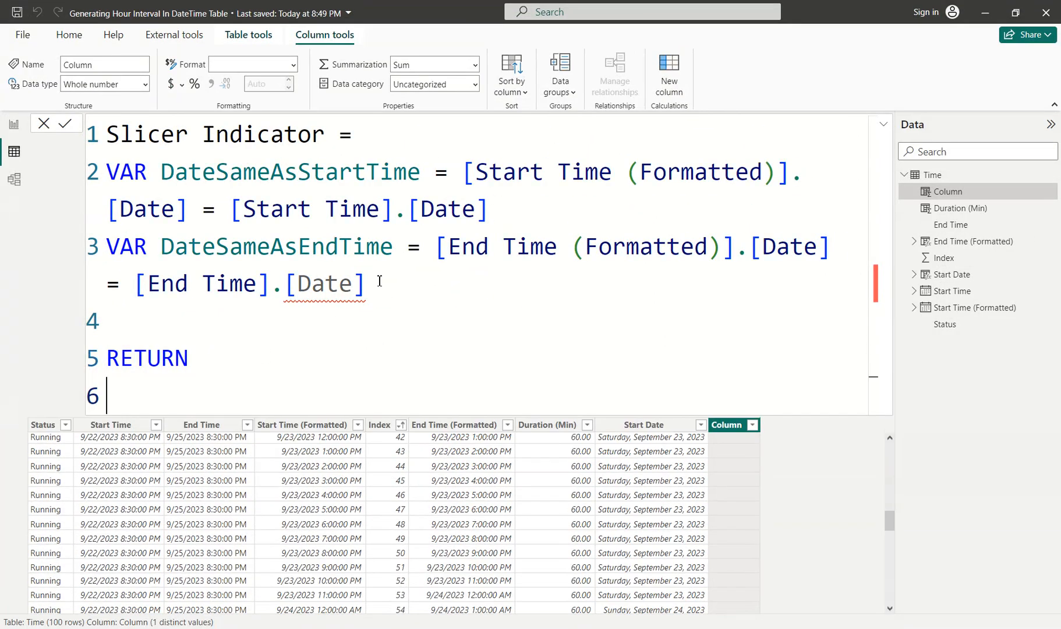
- Insert a new line under the DateSameAsEndTime definition and begin a third variable there with VAR Include =
left_click(379, 281)
key("shift+Return")
key("shift+Return")
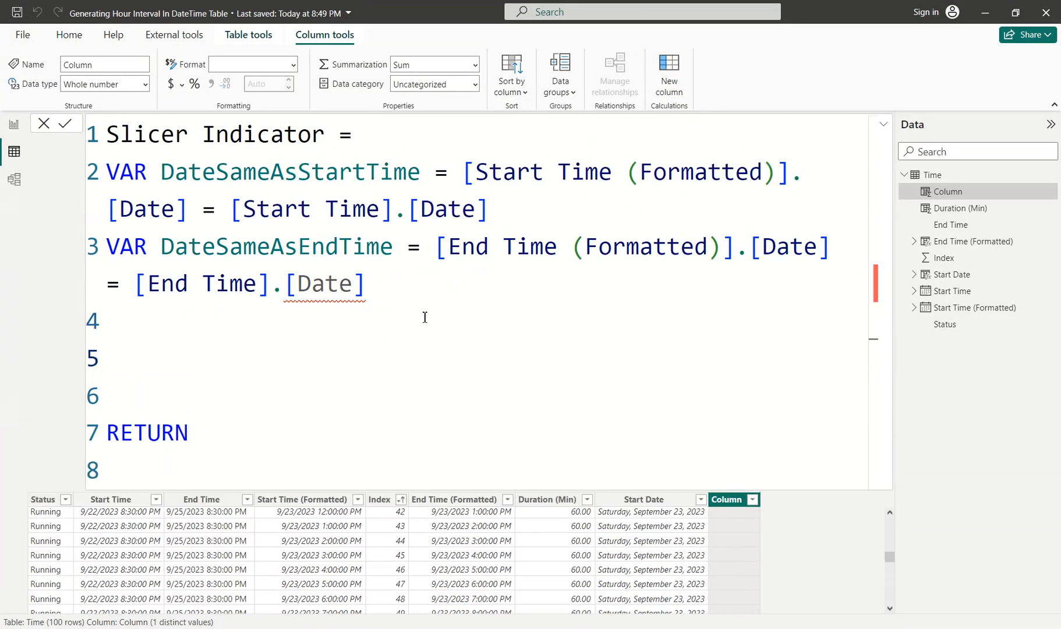
key("BackSpace")
type("va")
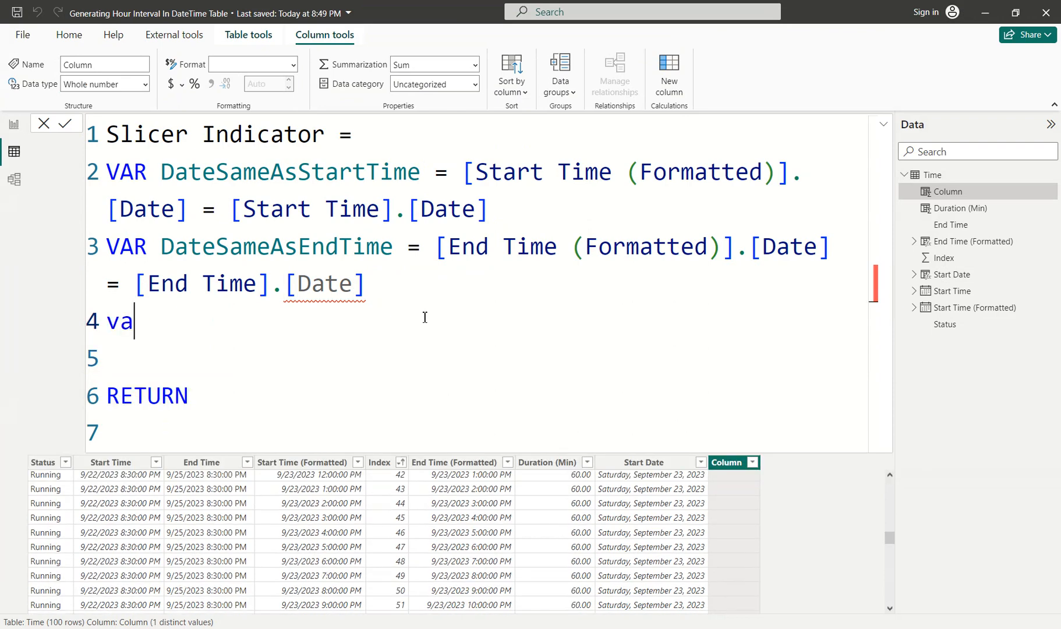
key("BackSpace")
key("BackSpace")
type("VAR Inl")
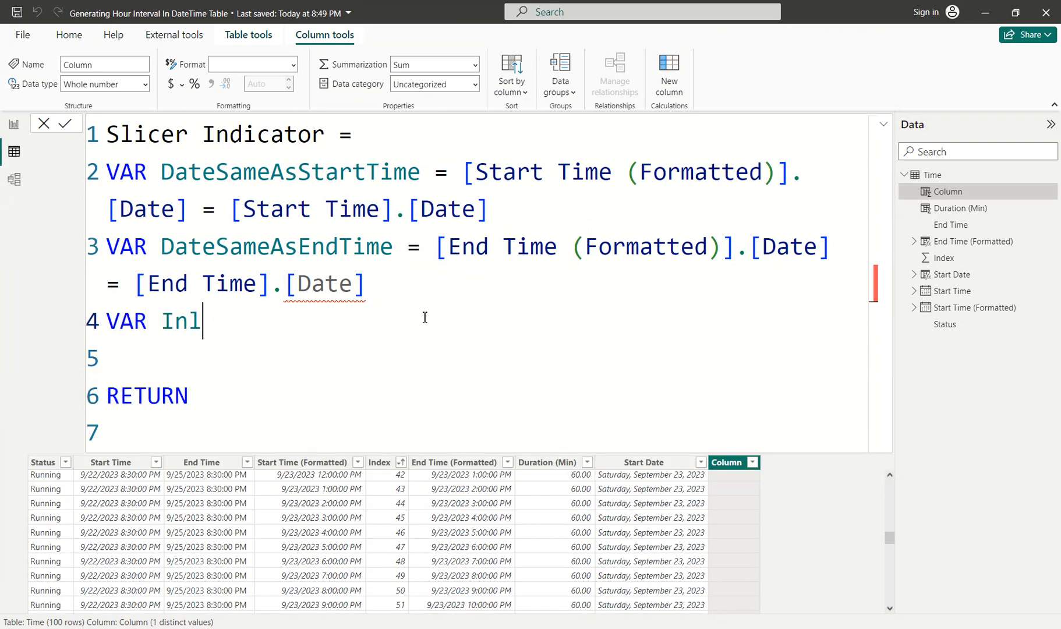
key("BackSpace")
type("clude = ")
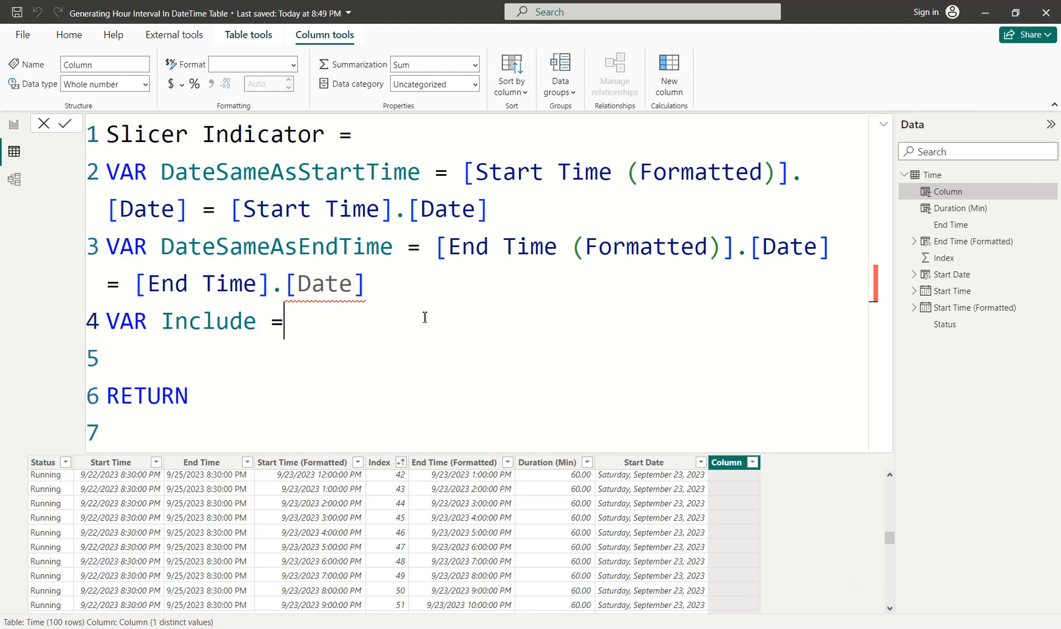
- Start the Include expression with the AND function, replace it with the && operator, and return to the spot before the operator
type("AND")
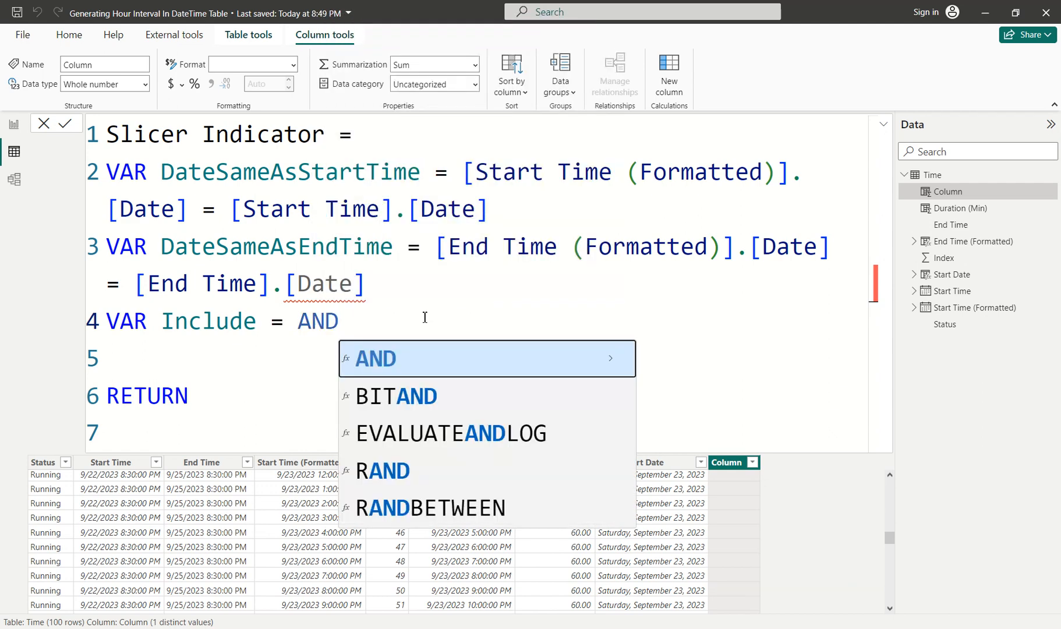
left_click(410, 353)
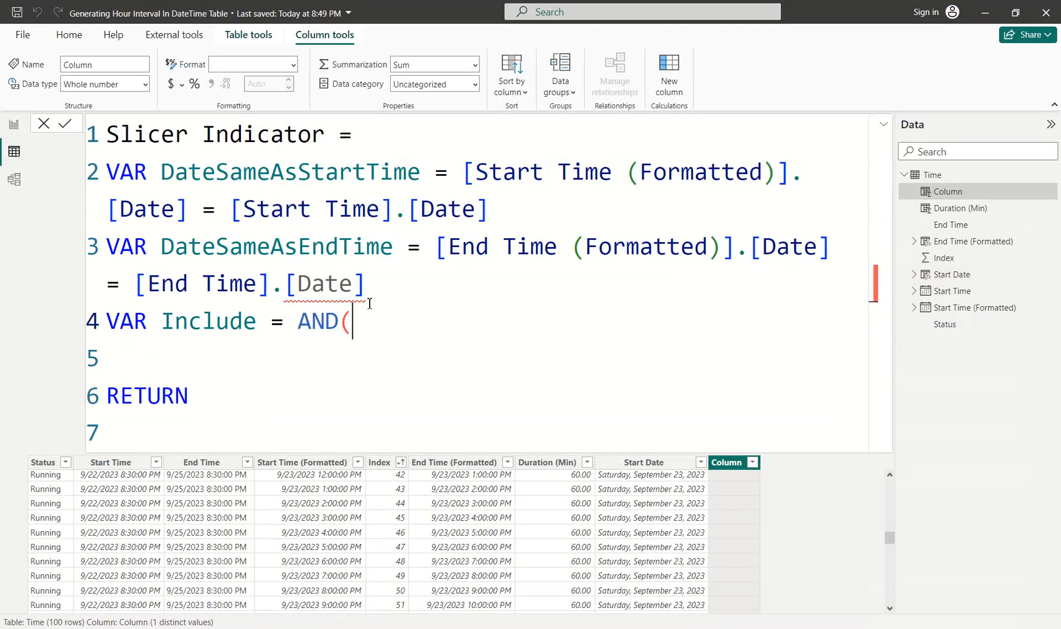
left_click_drag(335, 485, 228, 495)
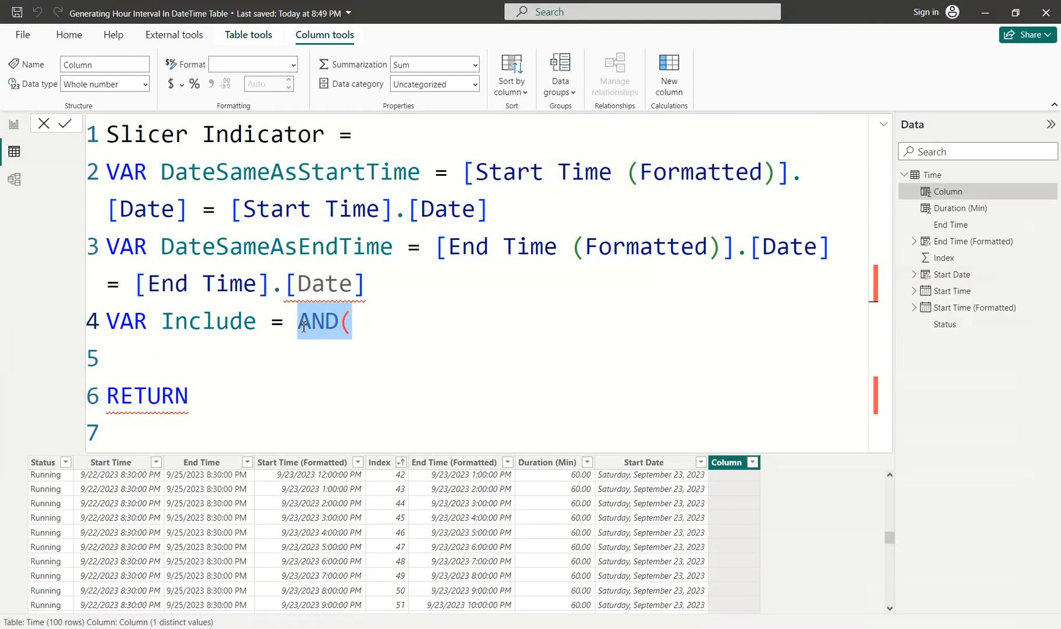
type("&&")
left_click(303, 325)
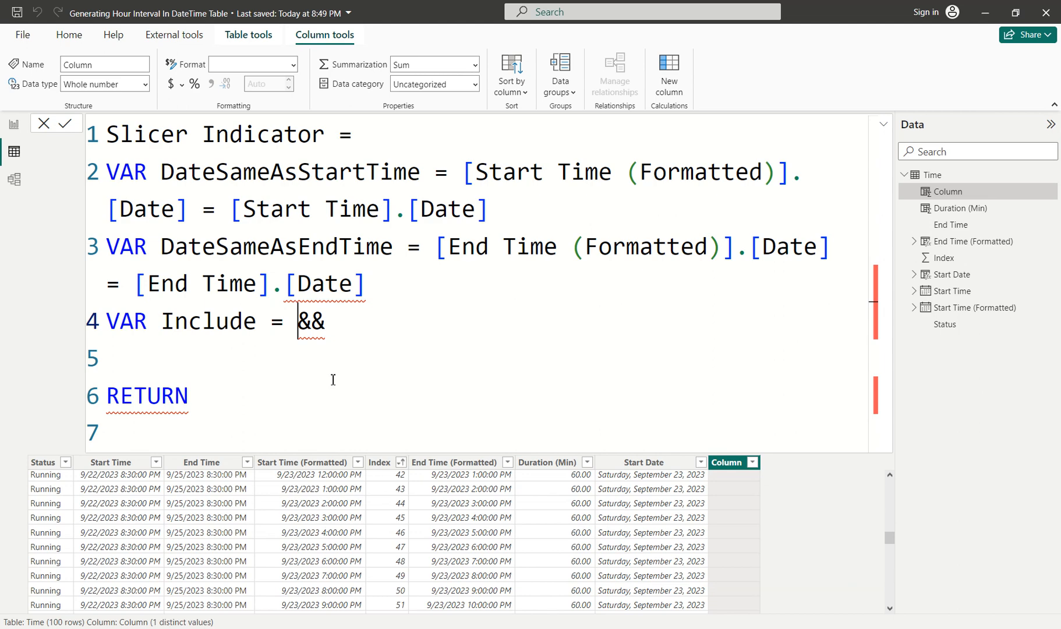
double_click(304, 322)
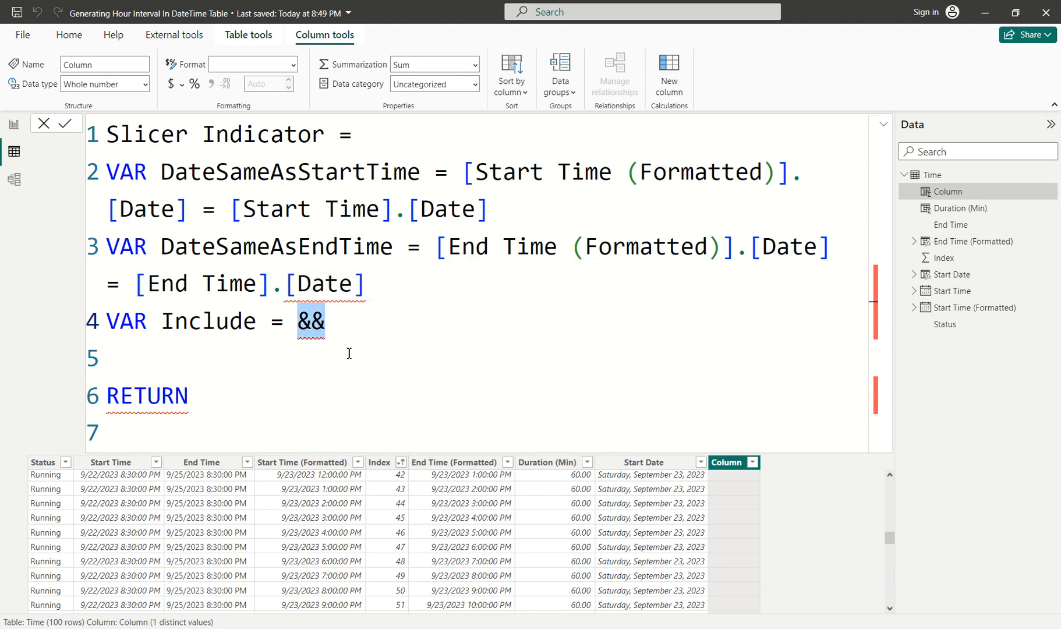
key("Left")
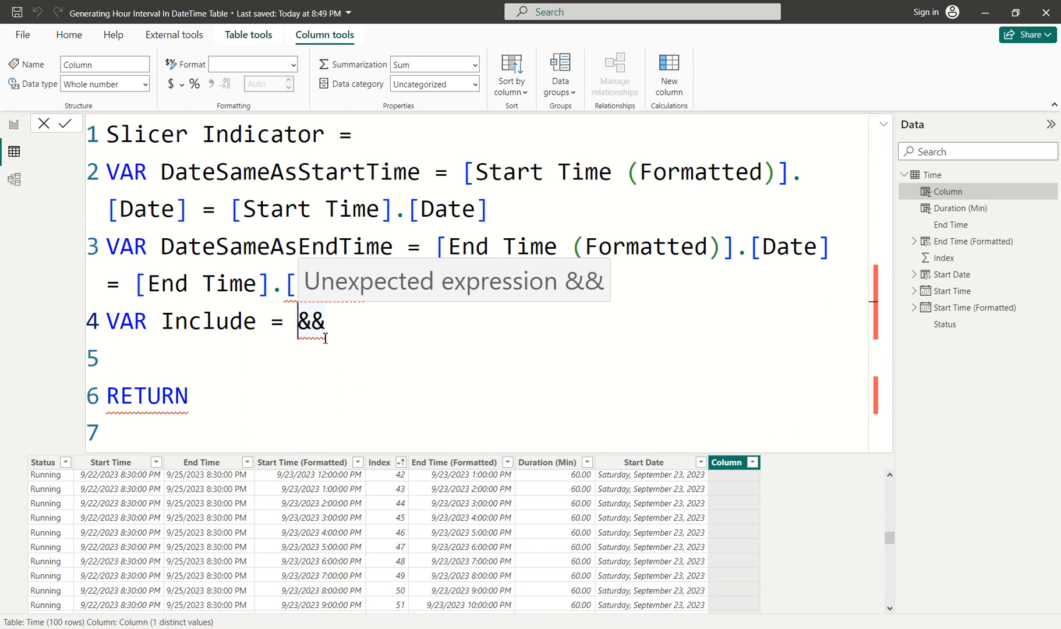
- Enter the DateSameAsStartTime variable as the first operand before && in the Include expression
type("date")
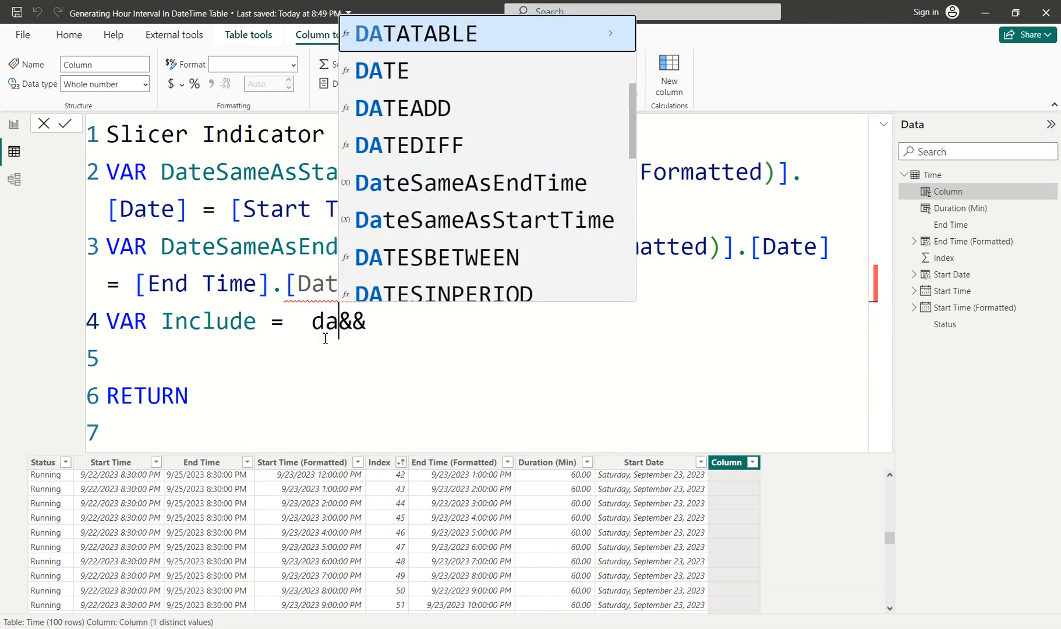
key("Down")
key("Down")
key("Down")
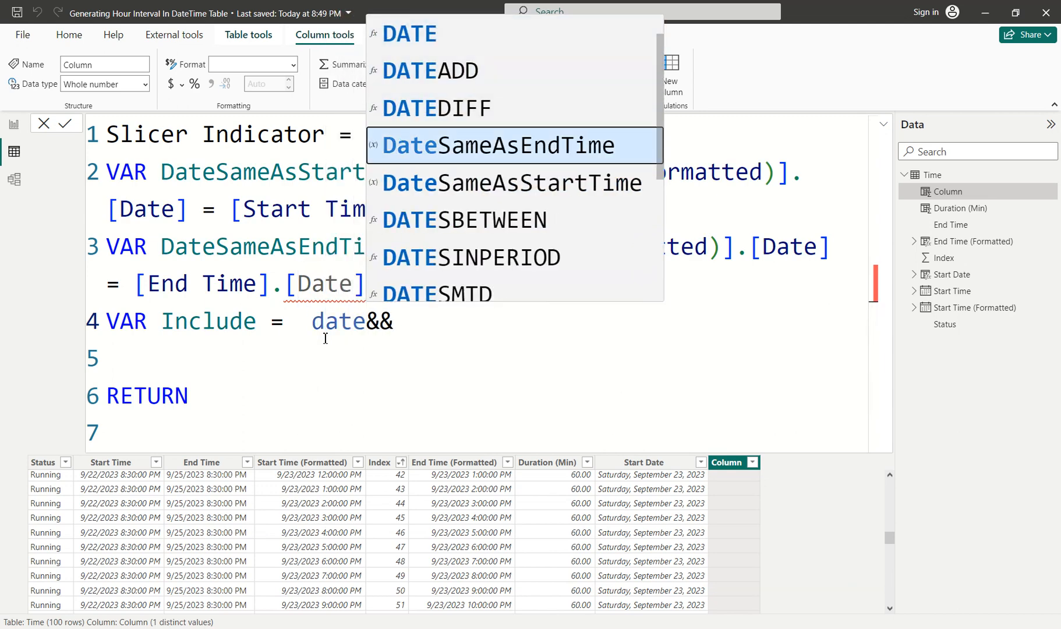
key("Down")
key("Tab")
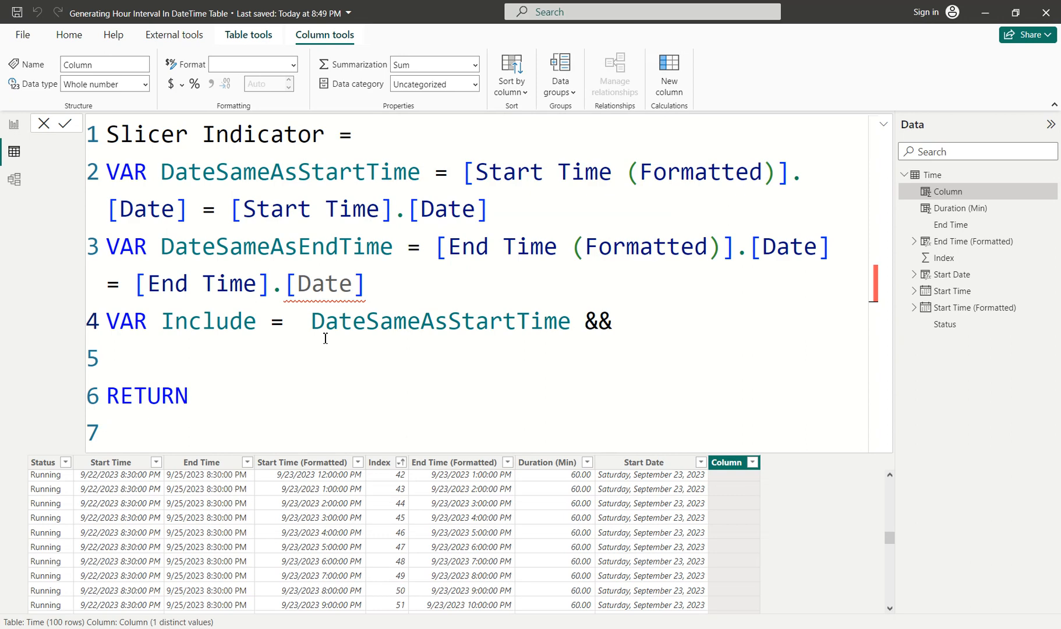
- Complete the Include expression with the DateSameAsEndTime variable as the second operand after &&
key("Right")
key("Right")
key("Right")
key("Left")
type("Date")
key("Down")
key("Down")
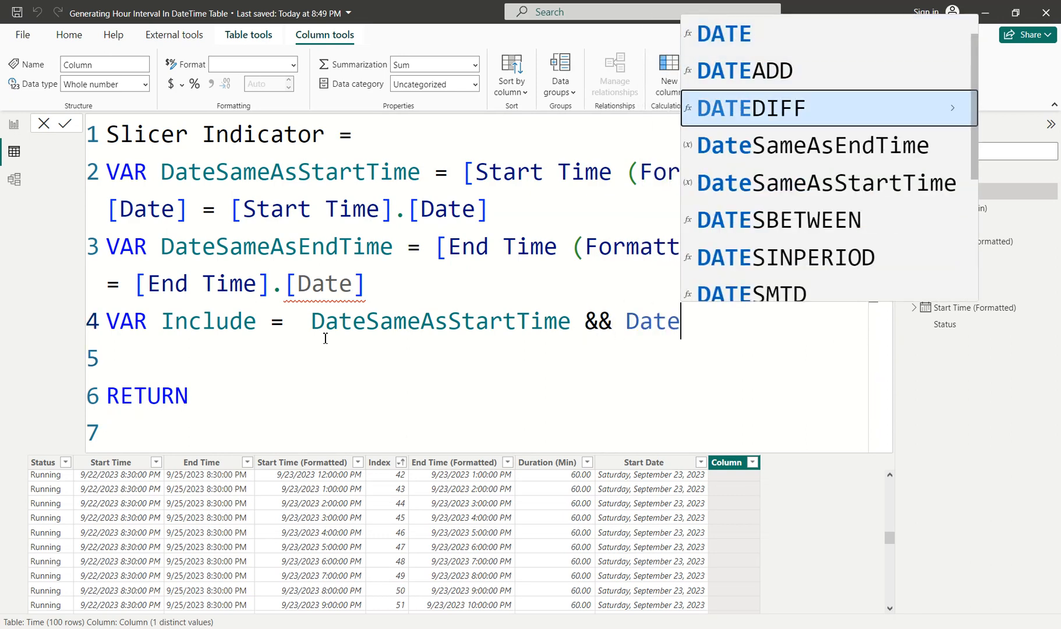
key("Down")
key("Tab")
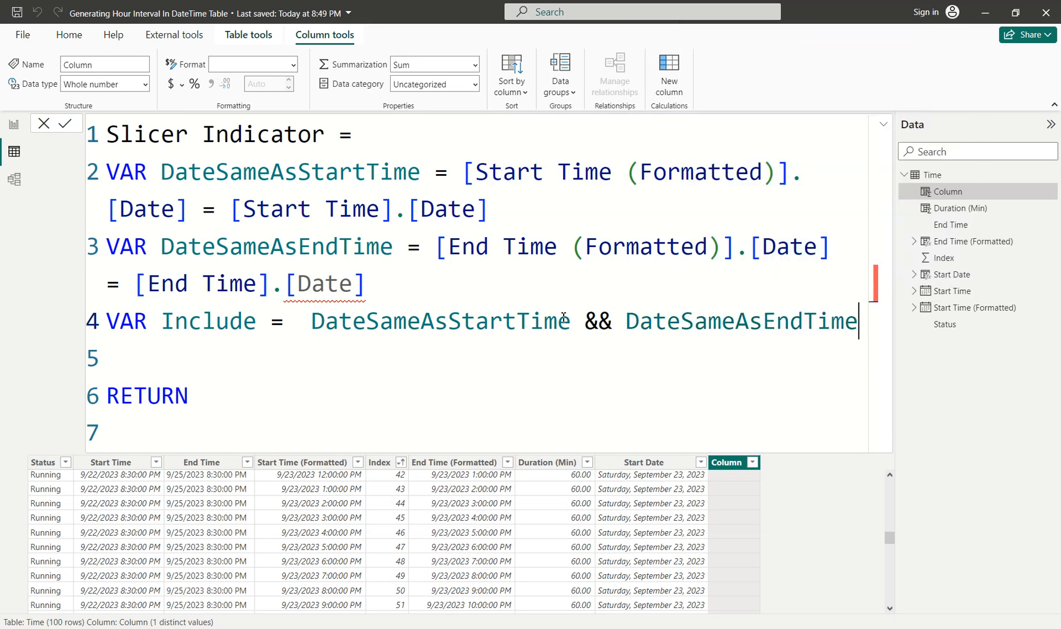
- Review the Include expression and its two operands, DateSameAsStartTime and DateSameAsEndTime
left_click_drag(311, 321, 859, 319)
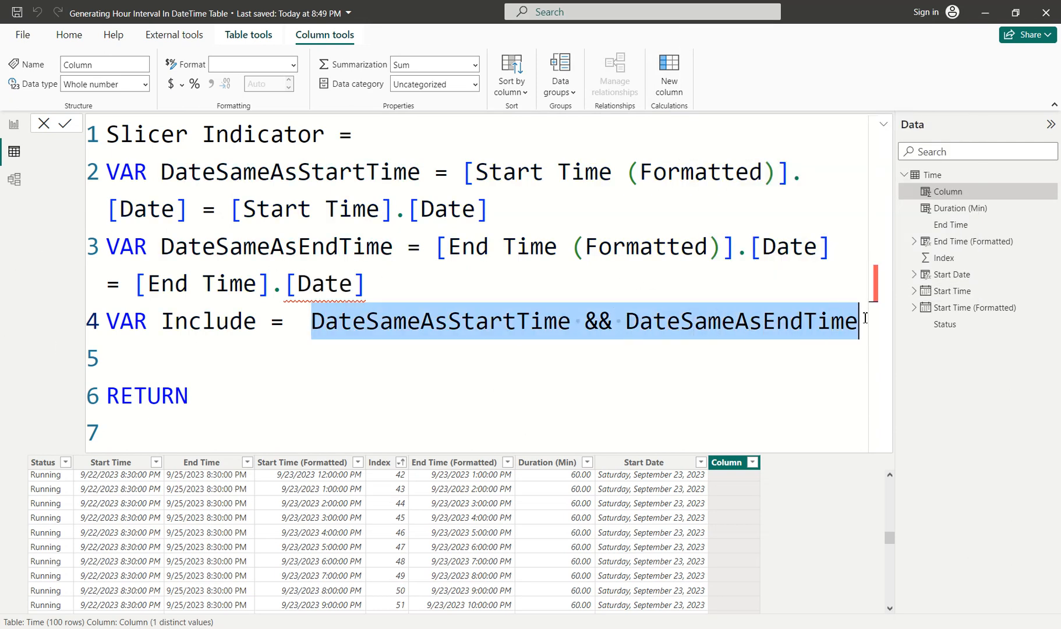
left_click(489, 321)
key("shift+Left")
key("shift+Left")
key("shift+Left")
key("shift+Left")
key("shift+Left")
key("shift+Left")
key("shift+Left")
key("shift+Left")
key("shift+Left")
key("shift+Left")
key("shift+Left")
key("shift+Left")
key("shift+Left")
key("shift+Left")
key("shift+Left")
key("shift+Left")
key("shift+Left")
key("shift+Left")
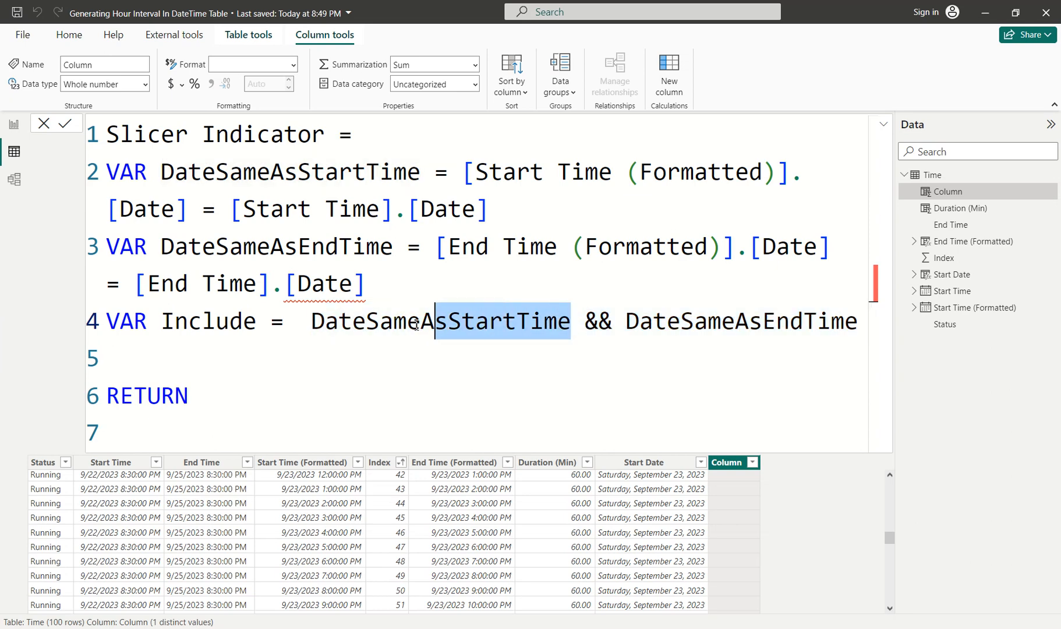
left_click_drag(631, 324, 857, 319)
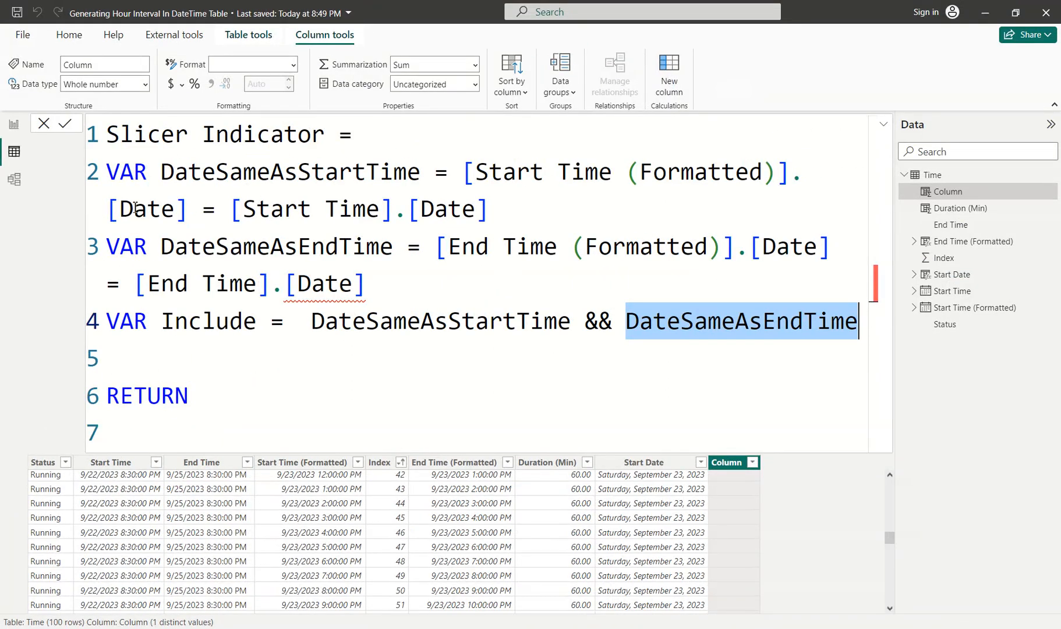
- Change the comparison operator between the two dates in DateSameAsStartTime to <>
left_click(217, 209)
key("BackSpace")
type("<>")
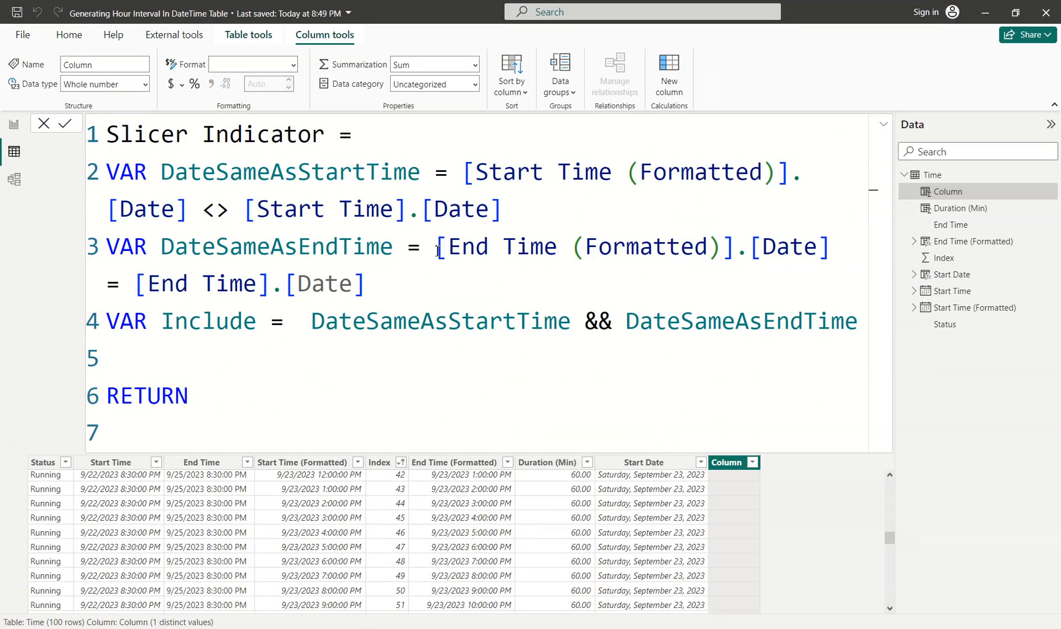
- Change the DateSameAsEndTime expression to [Start Time (Formatted)].[Date] <> [End Time].[Date], keeping = as the variable's assignment operator
left_click_drag(663, 294, 591, 294)
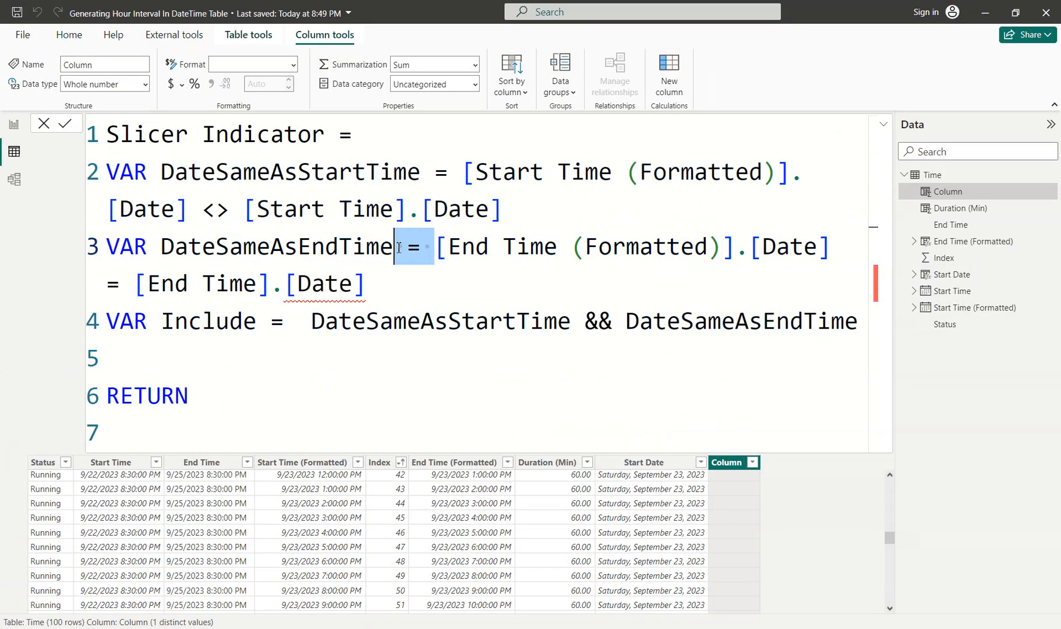
type("<>")
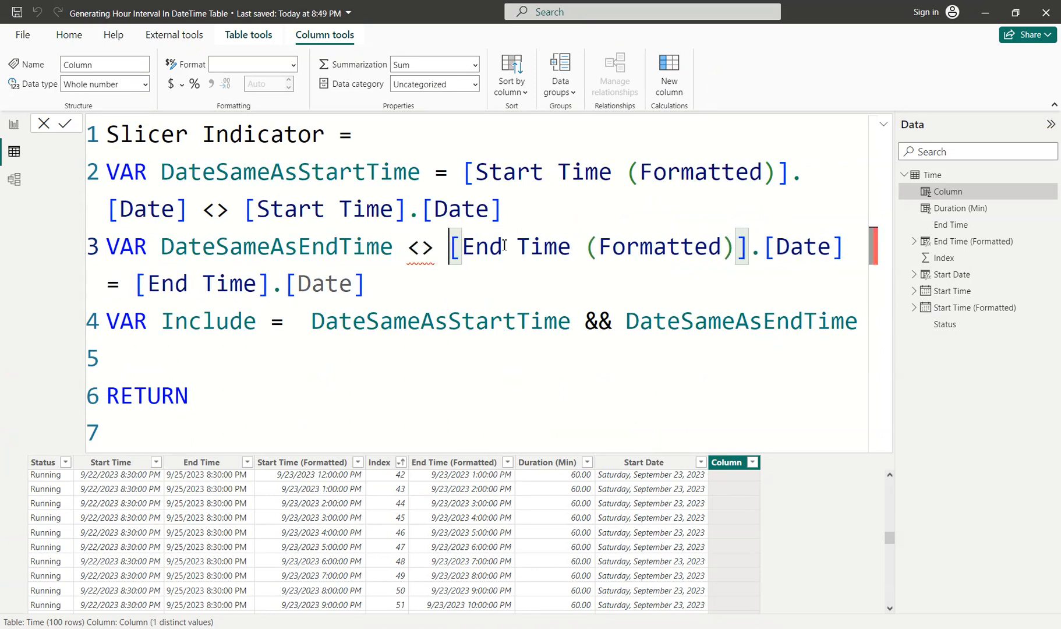
left_click_drag(503, 247, 461, 250)
type("Start")
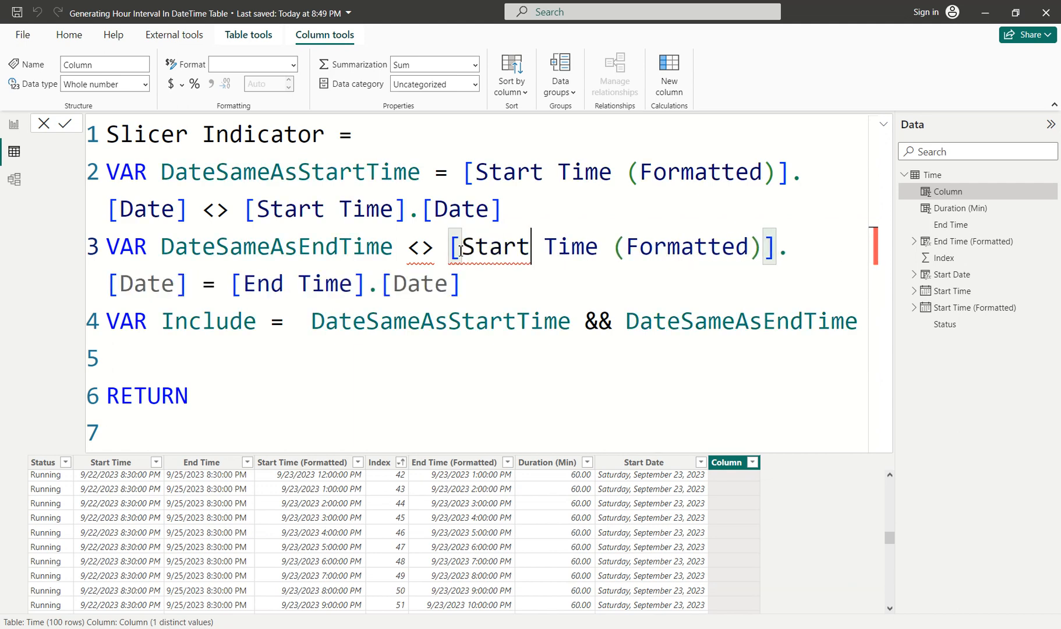
left_click(408, 284)
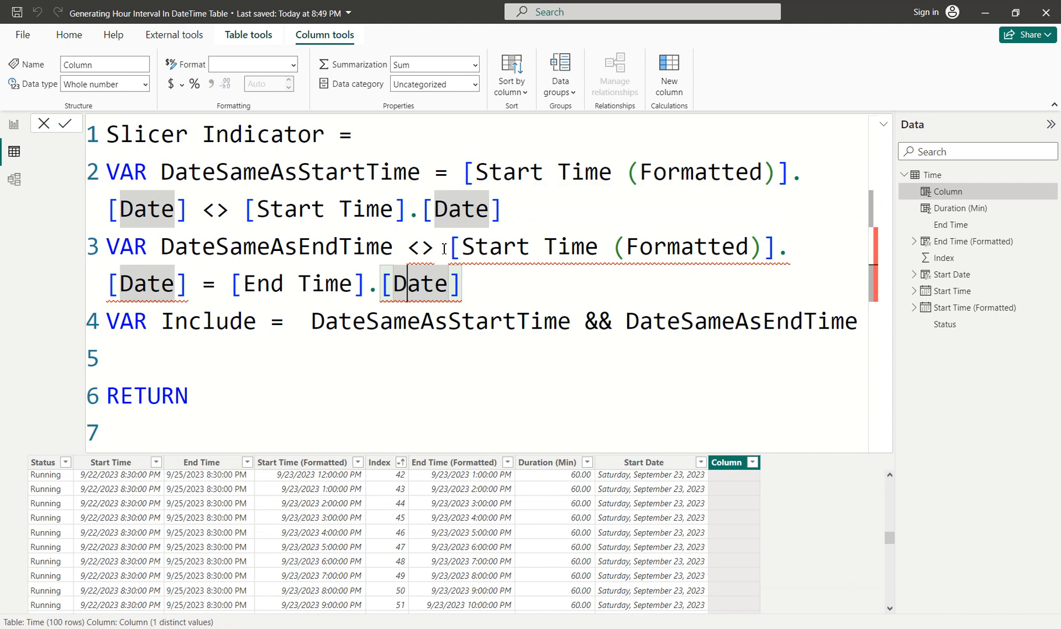
left_click_drag(435, 246, 408, 248)
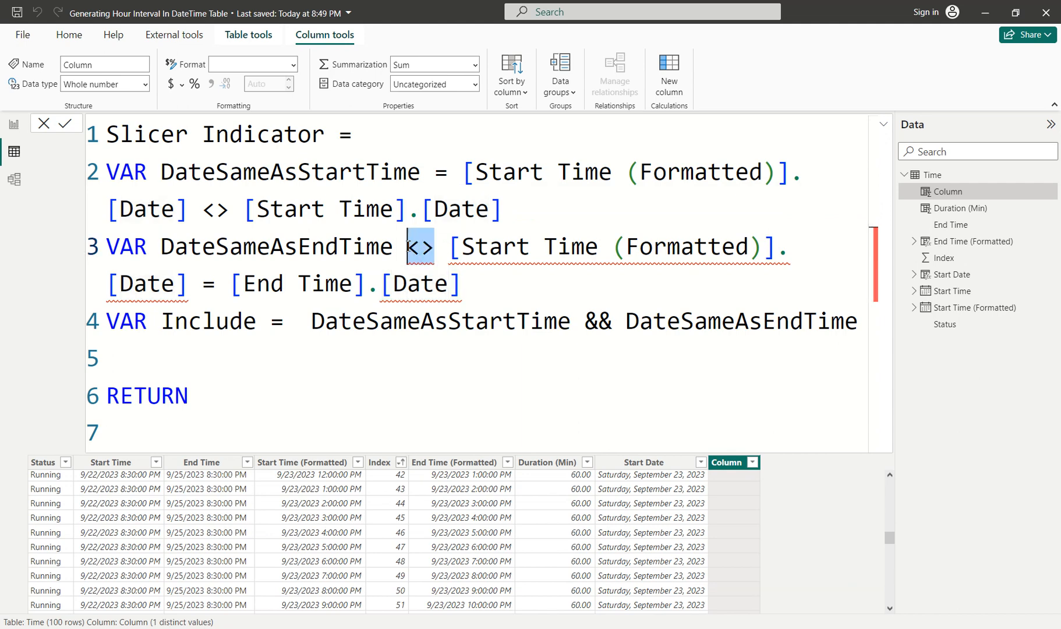
type("=")
left_click_drag(230, 284, 187, 284)
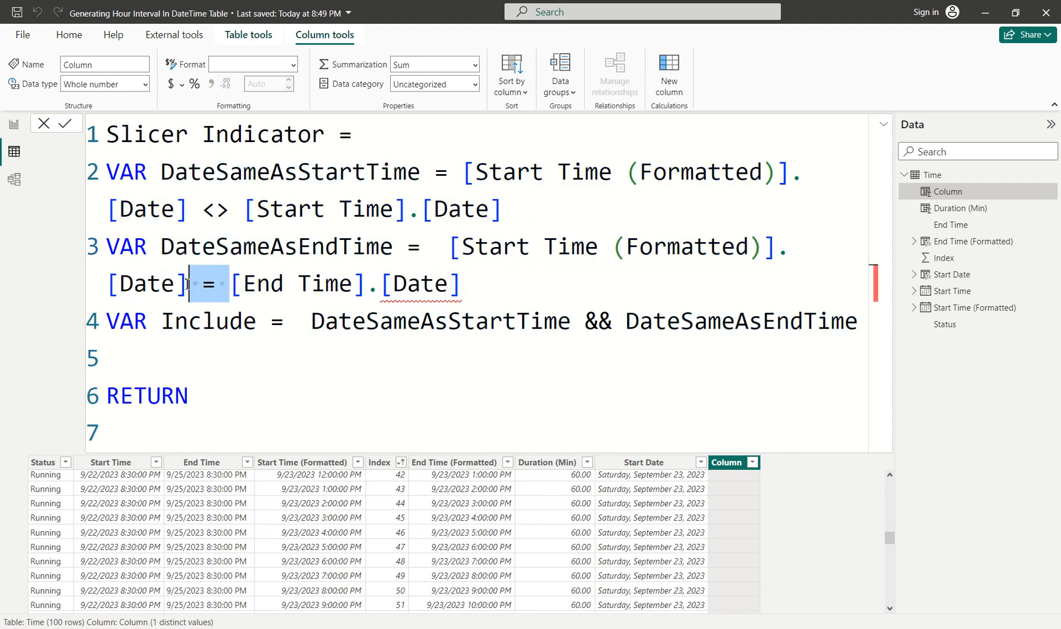
type("<>")
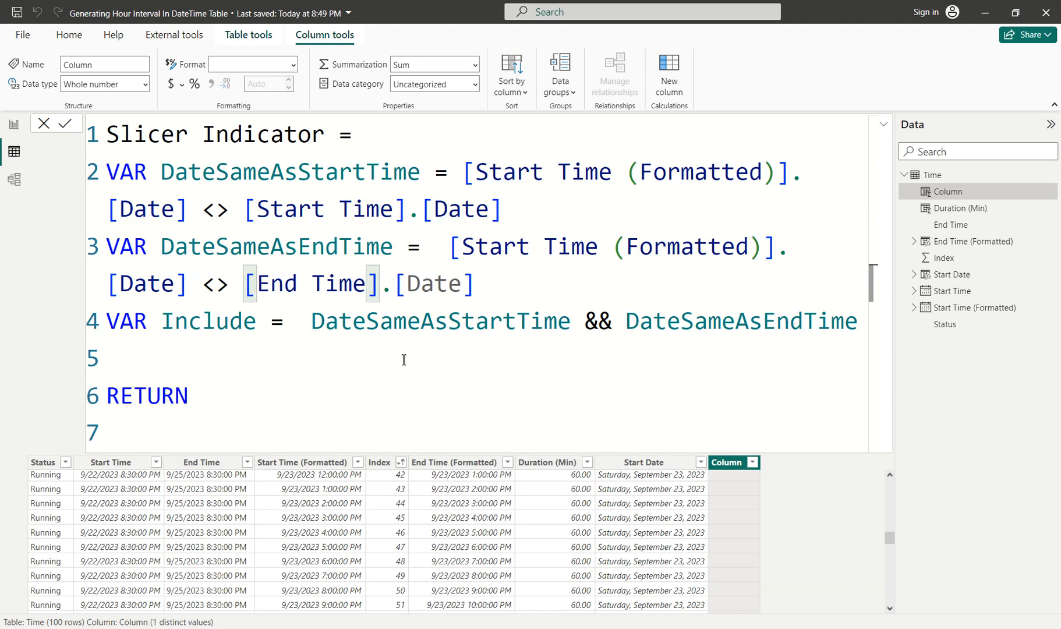
left_click(394, 335)
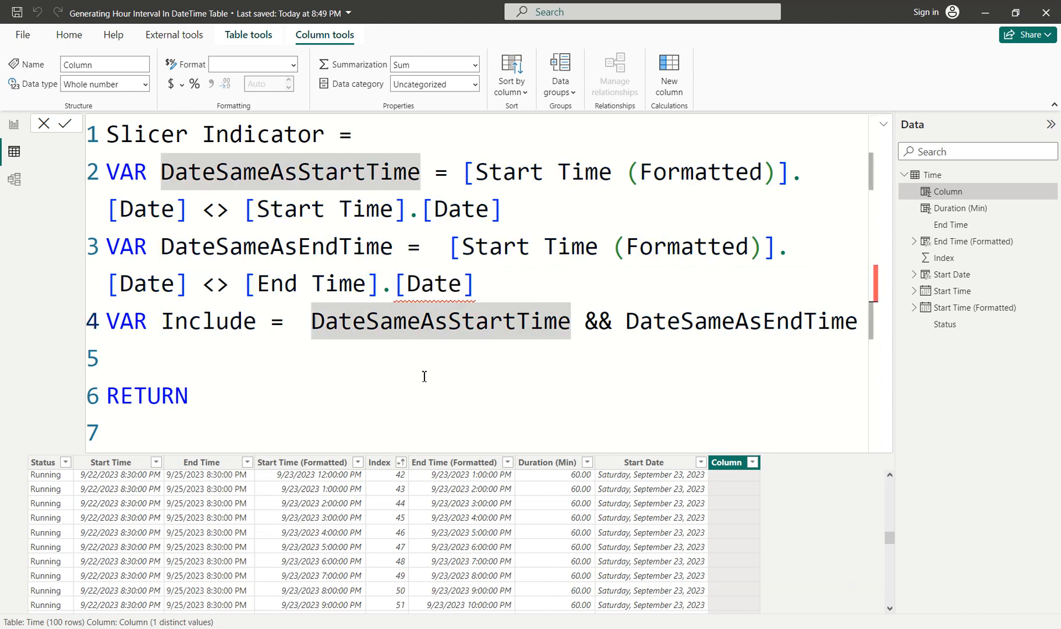
- Start an IF function below RETURN with the Include variable as its logical test
left_click(225, 402)
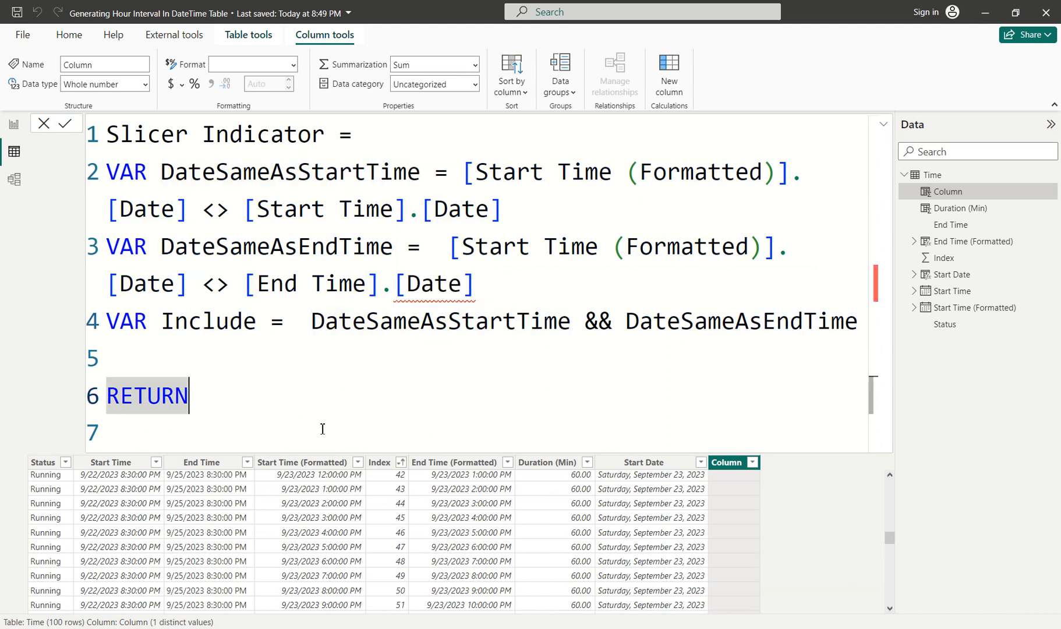
key("Return")
key("Return")
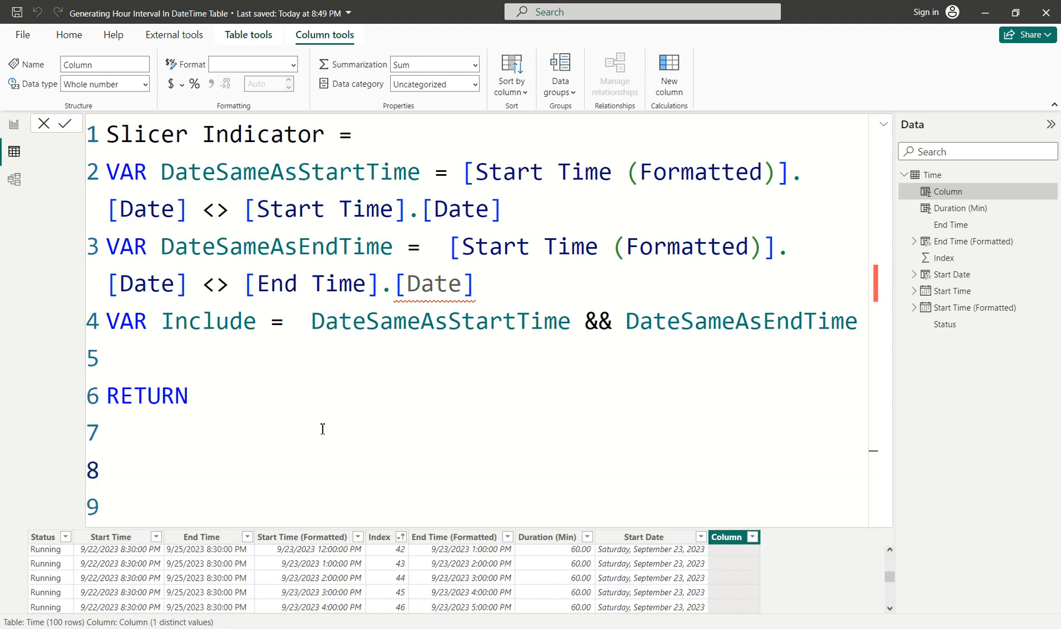
type("IF(")
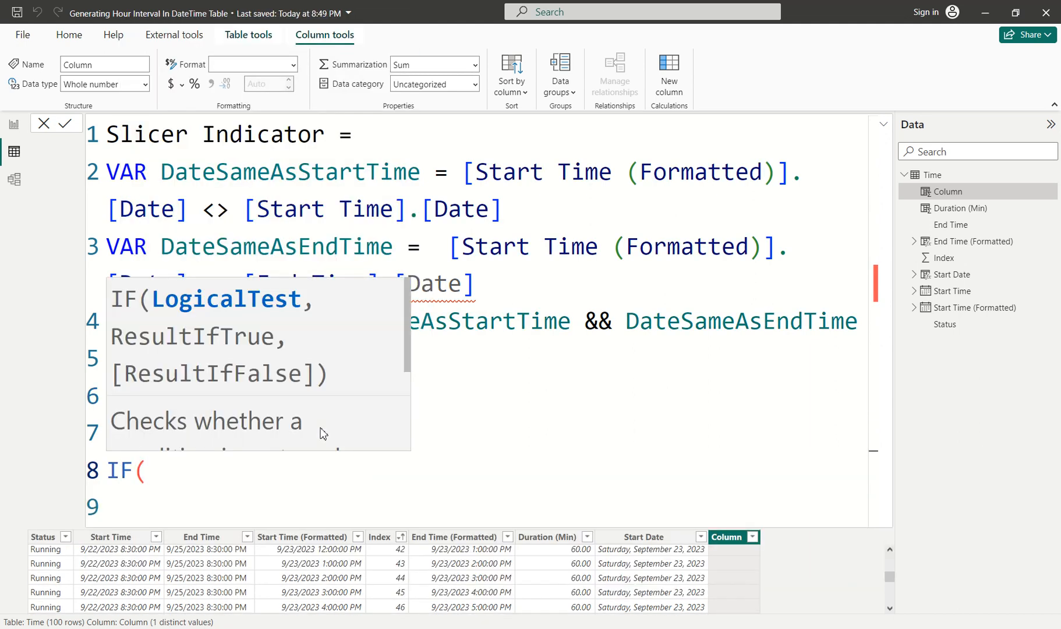
type("Include")
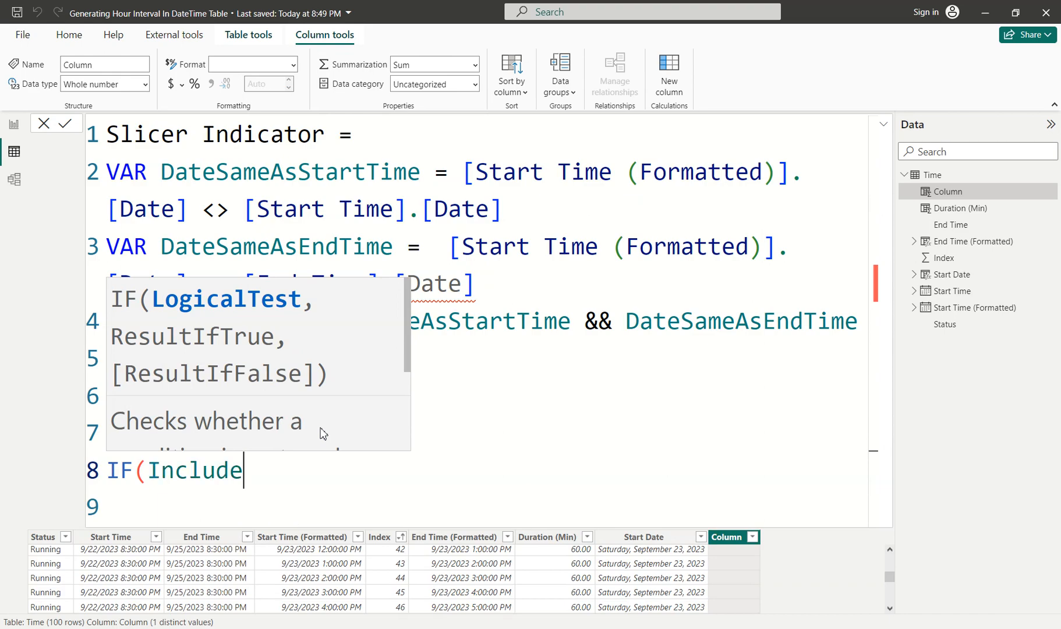
type(",")
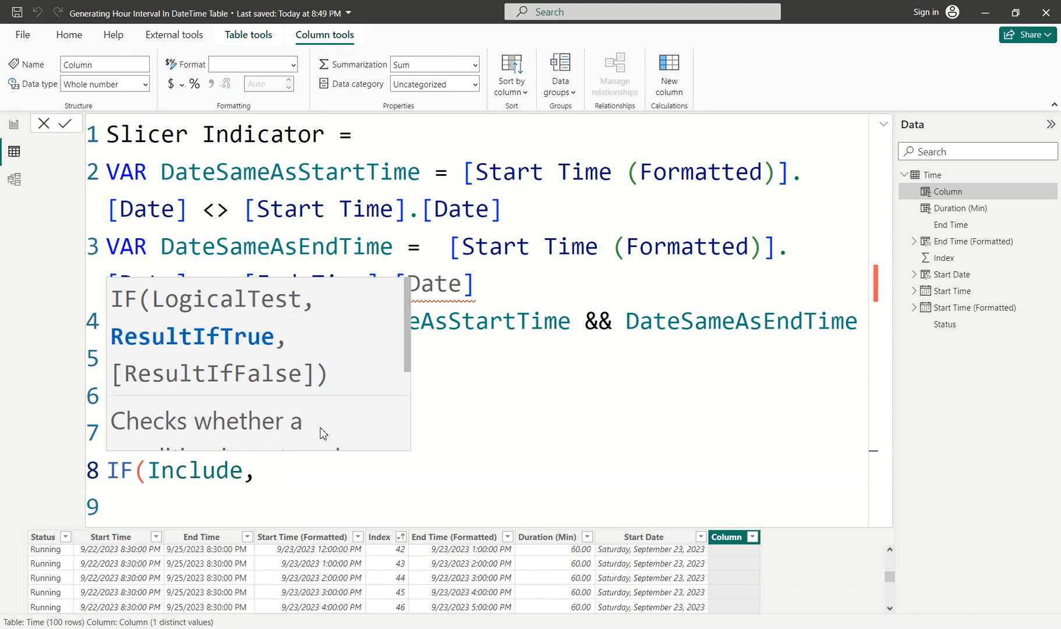
- Complete the IF with "Exclude" as the true result and "Include" as the false result, and commit the Slicer Indicator formula
key("Escape")
key("ctrl+1")
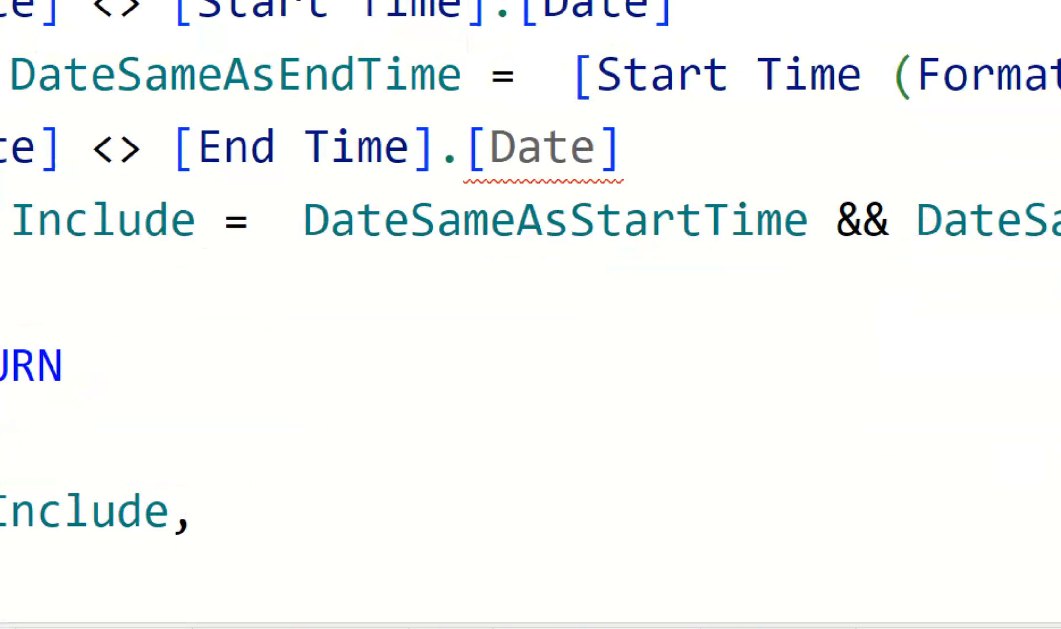
left_click(328, 387)
key("Escape")
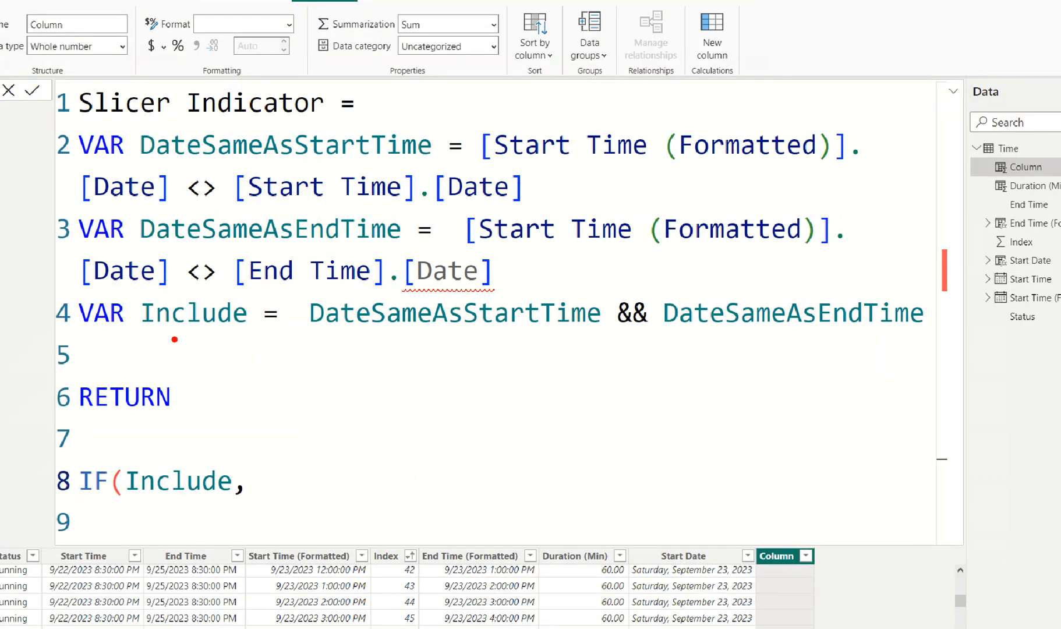
left_click_drag(151, 333, 931, 332)
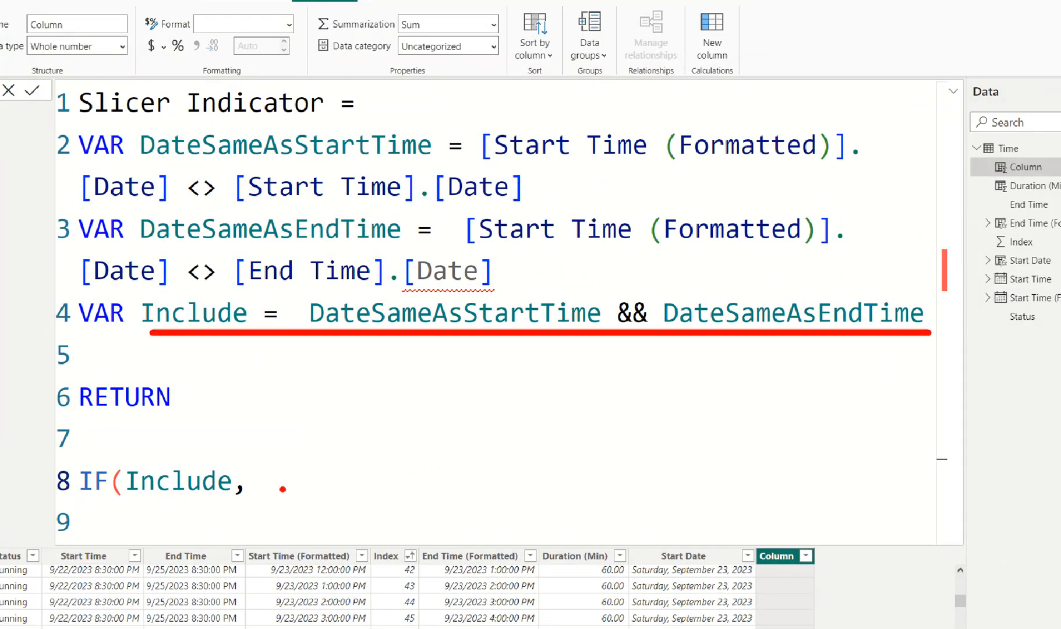
key("Escape")
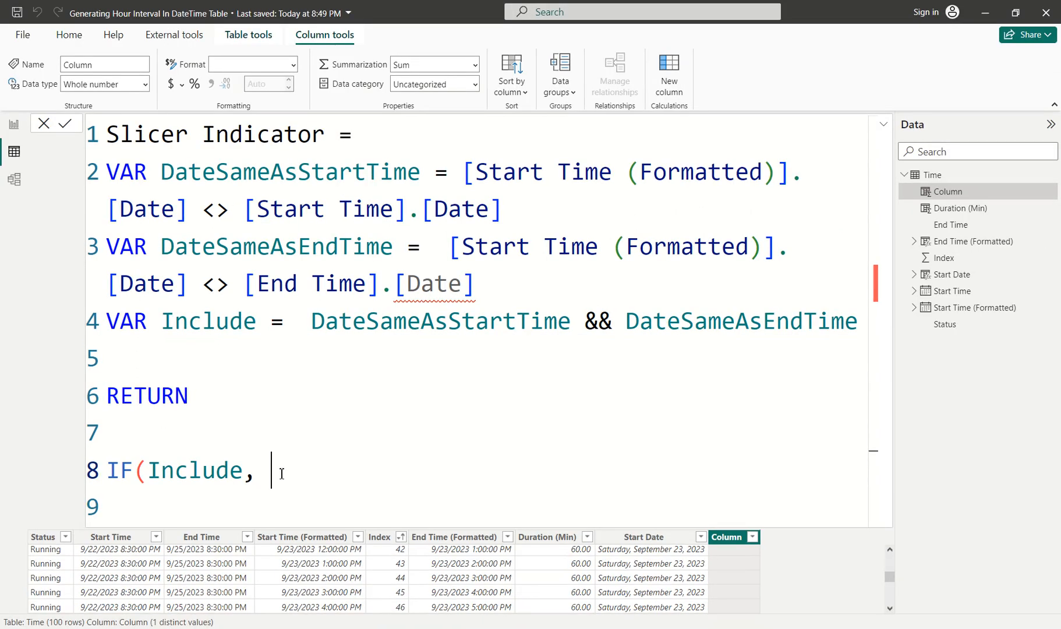
type("\"Exclude\"")
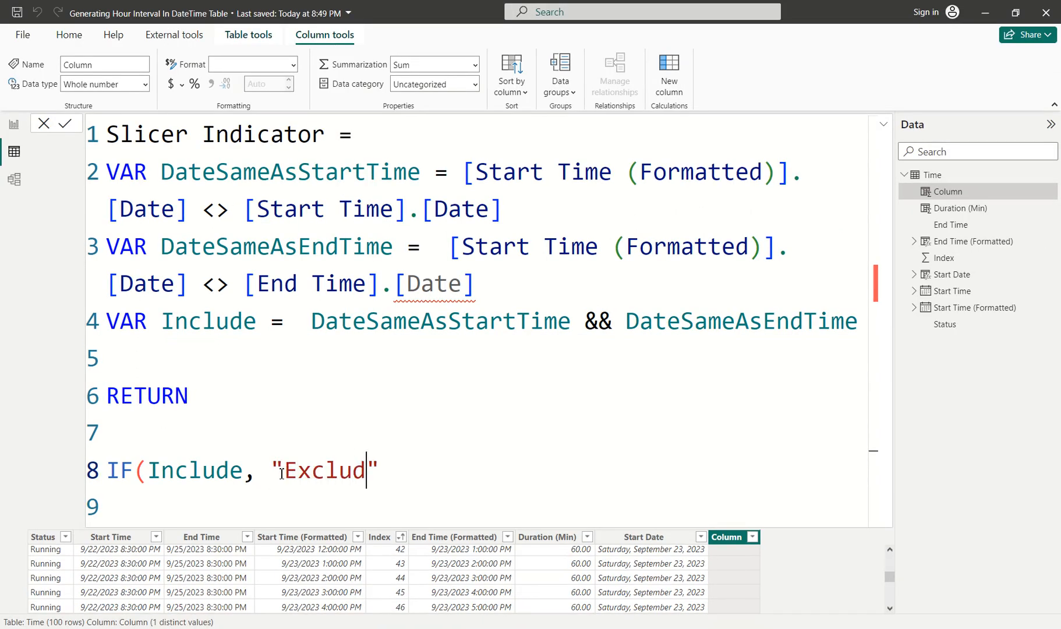
type(", \"Include\"")
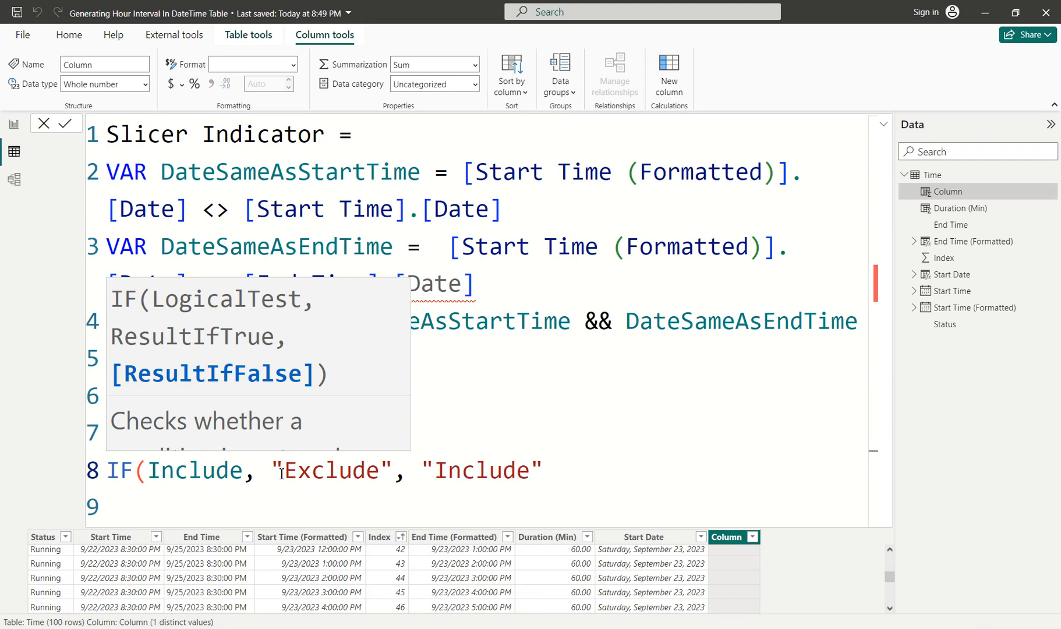
type(")")
key("Return")
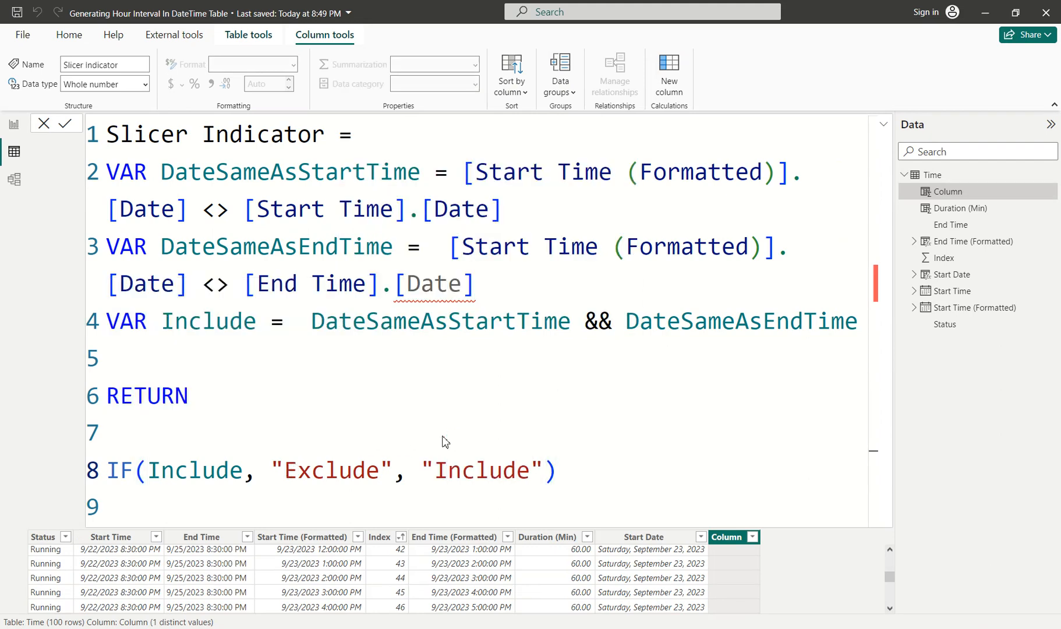
- Collapse the formula and change the End Time column's data type to Date/time, accepting the change
left_click(884, 127)
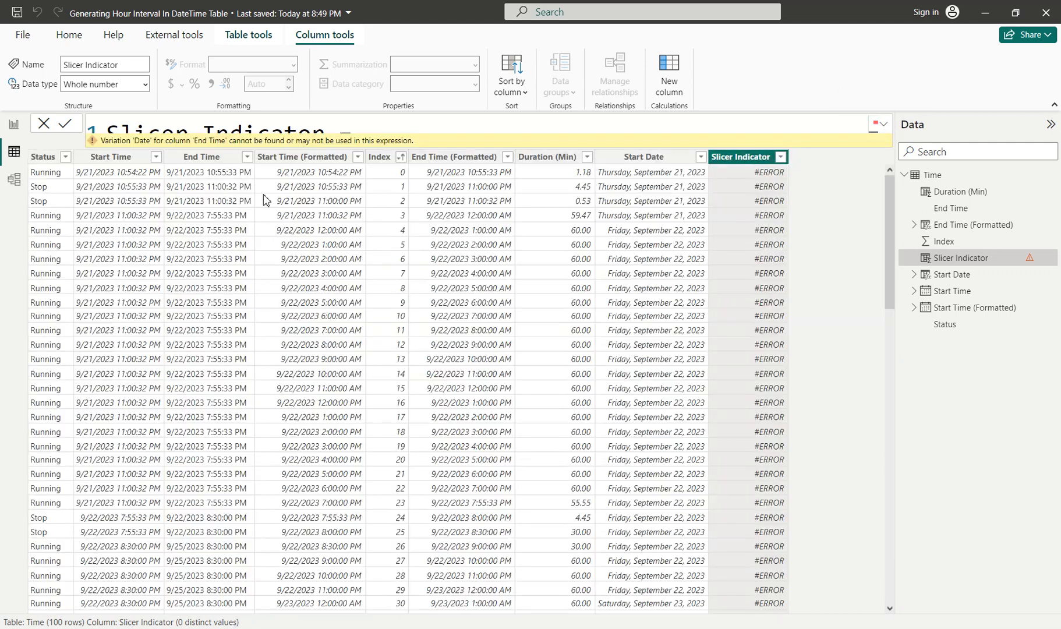
left_click(204, 157)
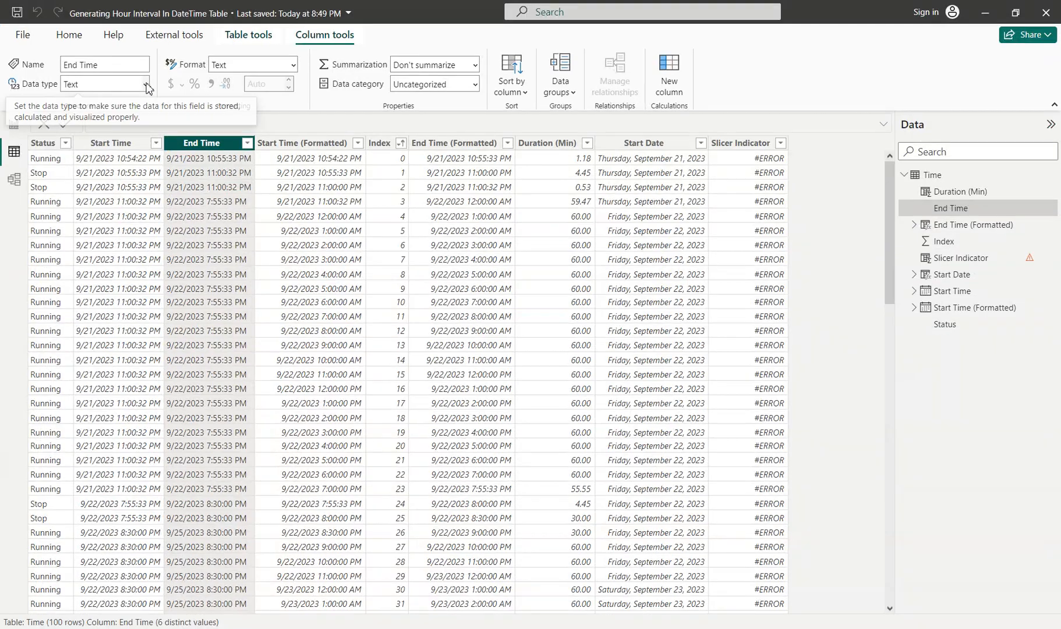
left_click(248, 110)
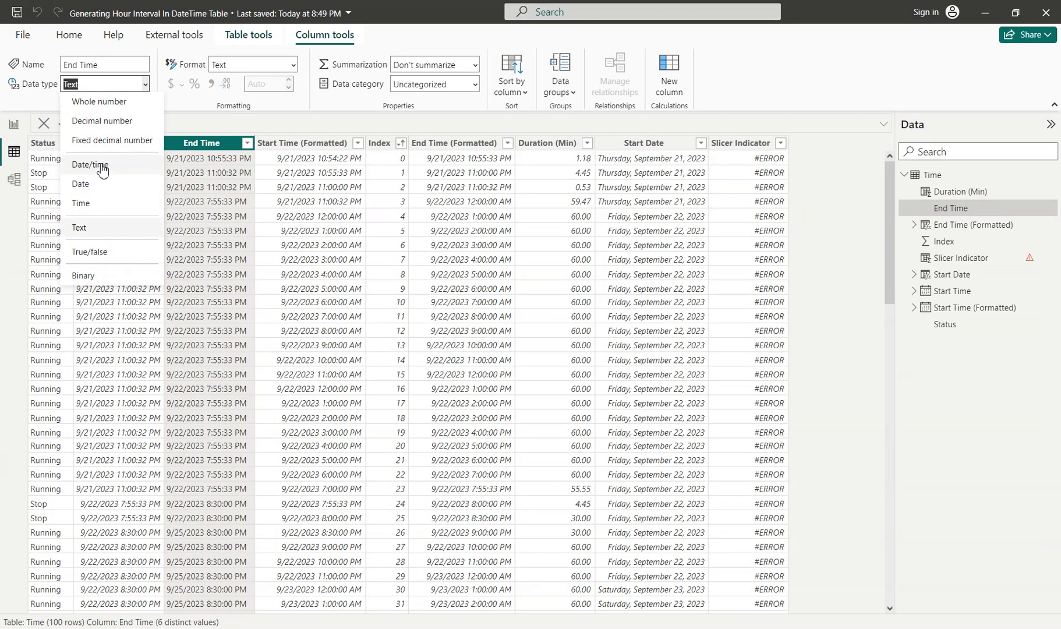
left_click(97, 184)
left_click(611, 375)
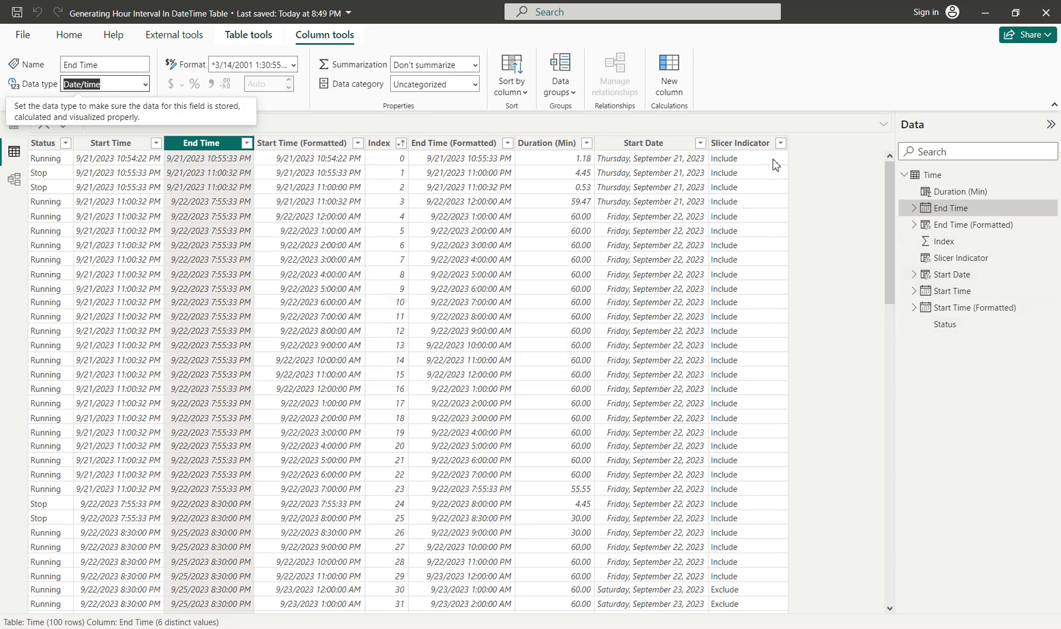
- Filter the Slicer Indicator column to show only the Exclude rows
left_click(781, 143)
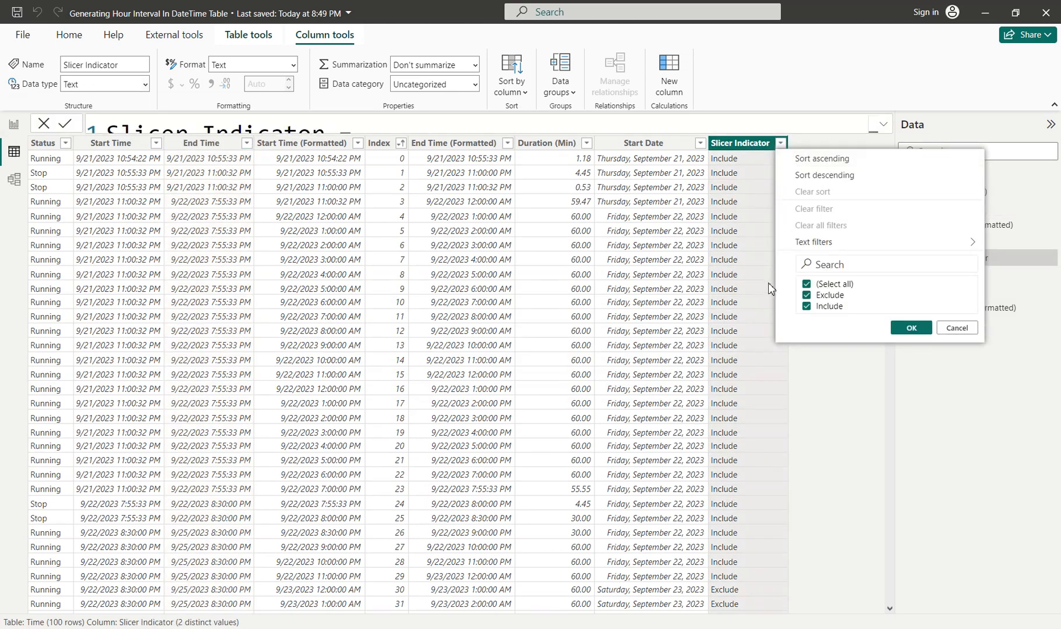
left_click(806, 306)
left_click(911, 327)
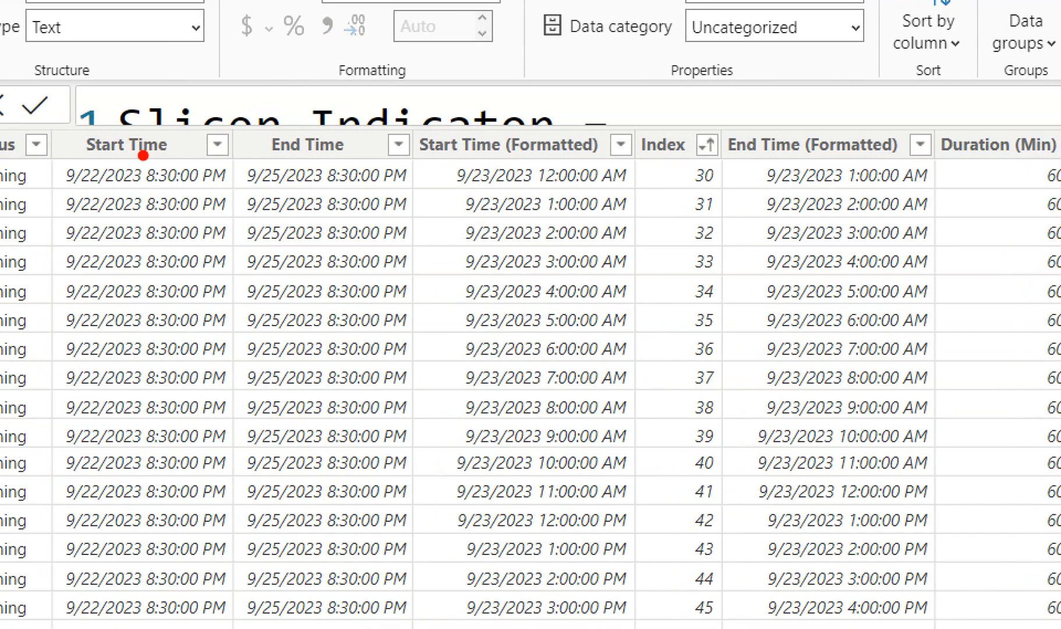
- Compare the Start Time, End Time and Start Time (Formatted) dates in the filtered rows against the Slicer Indicator formula
left_click_drag(143, 155, 143, 104)
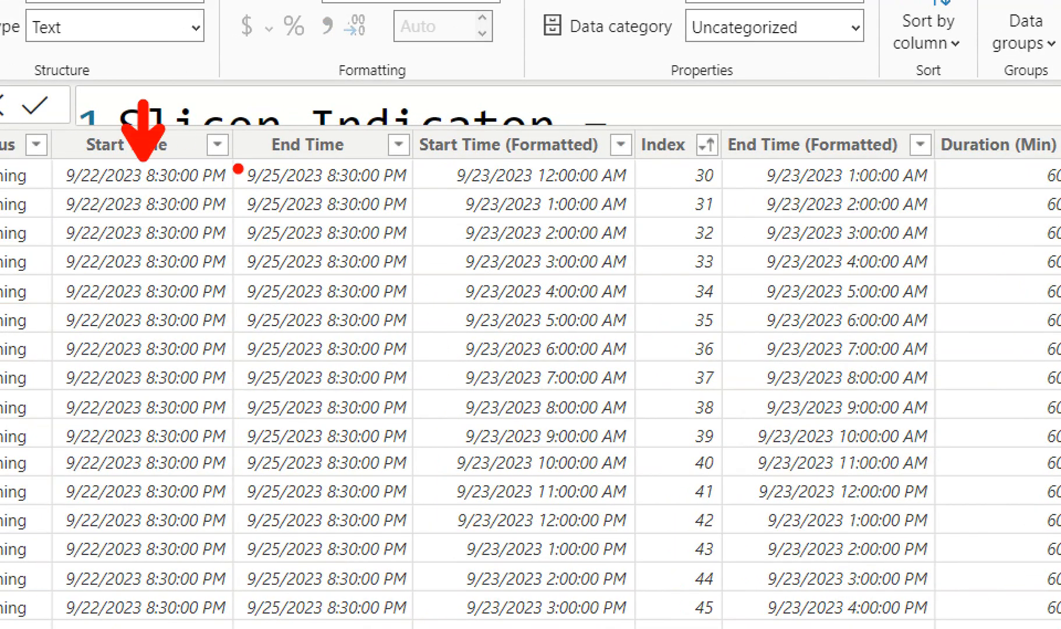
left_click_drag(318, 156, 317, 72)
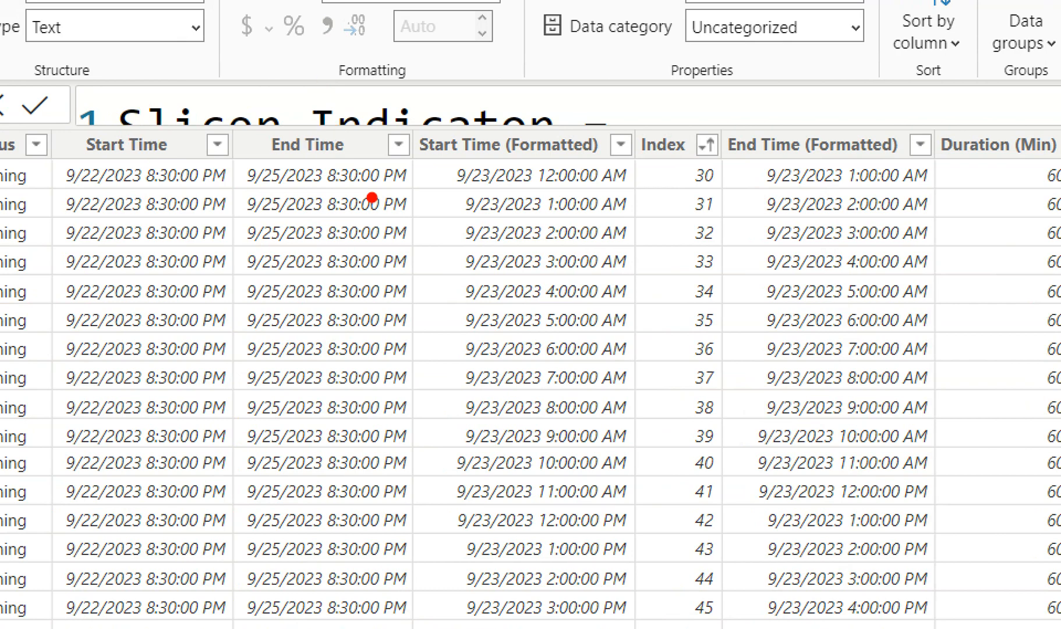
left_click_drag(502, 163, 524, 81)
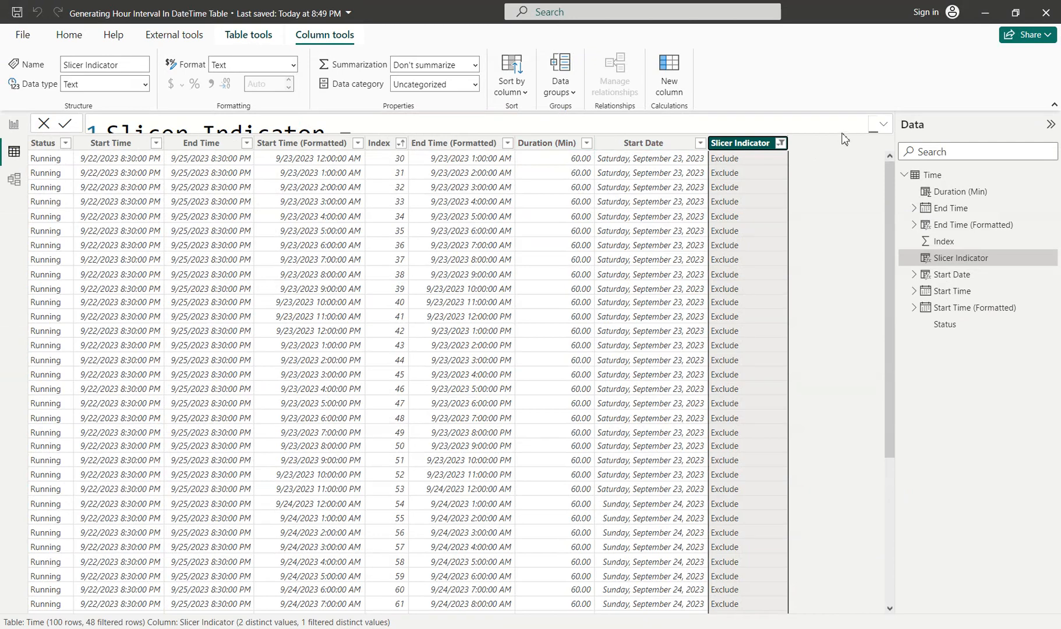
left_click(883, 123)
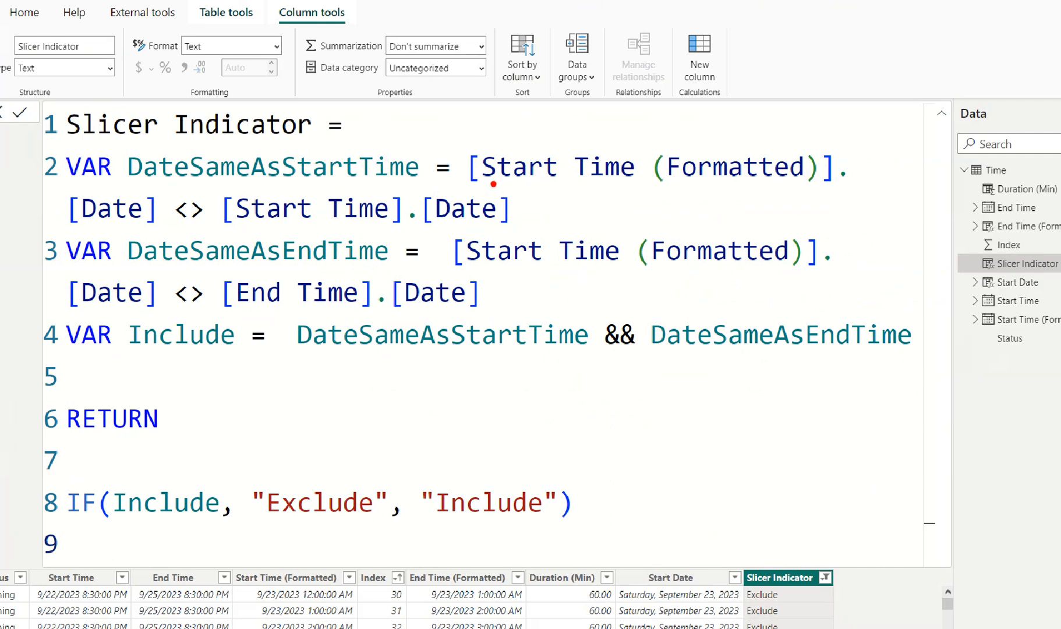
left_click_drag(475, 186, 829, 184)
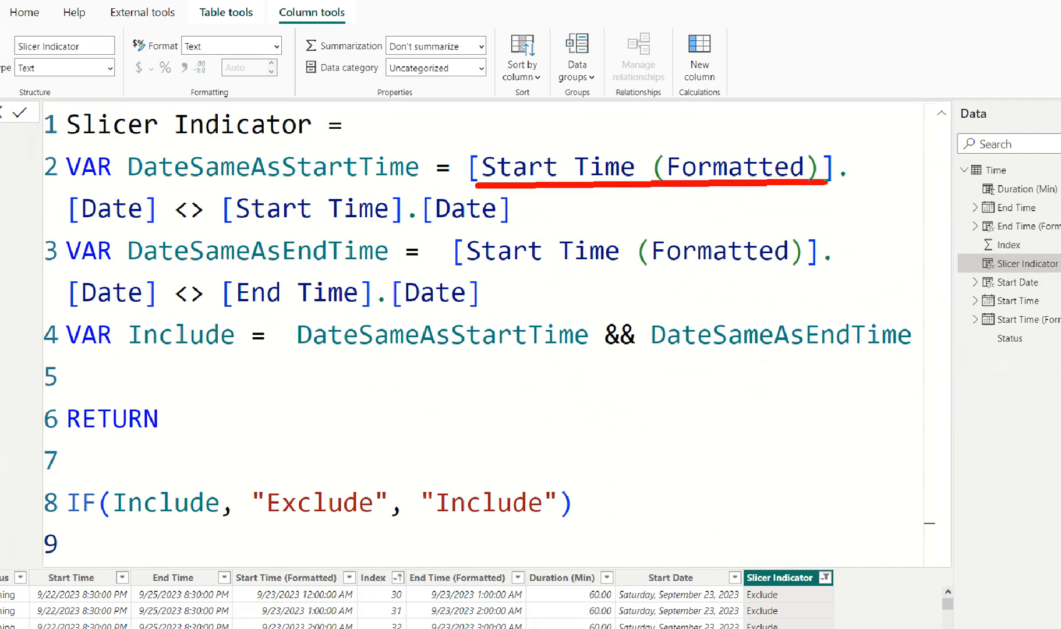
left_click_drag(215, 239, 547, 236)
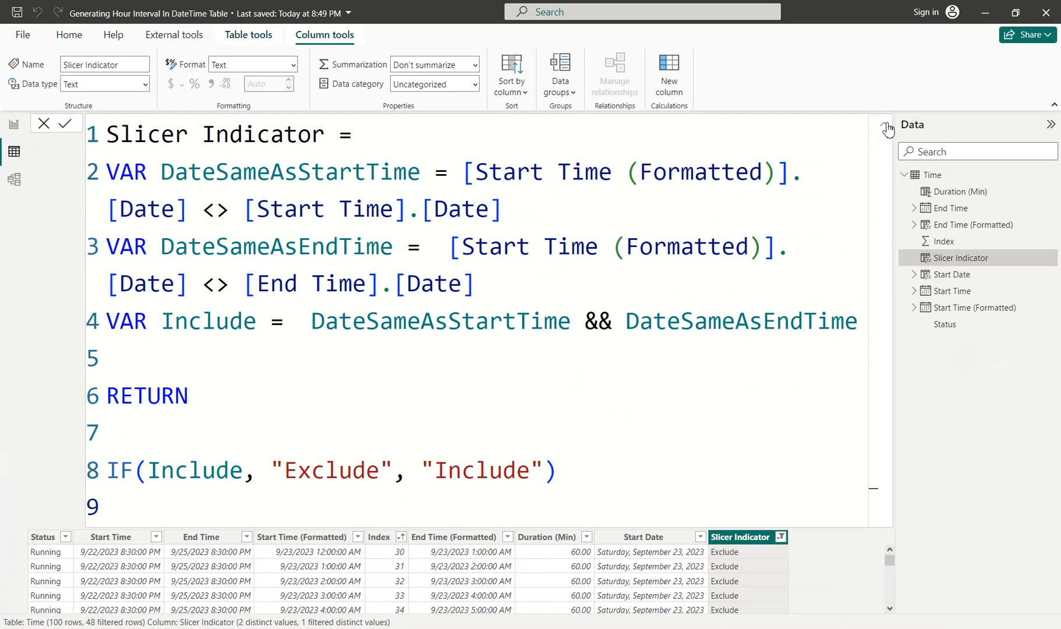
left_click(940, 114)
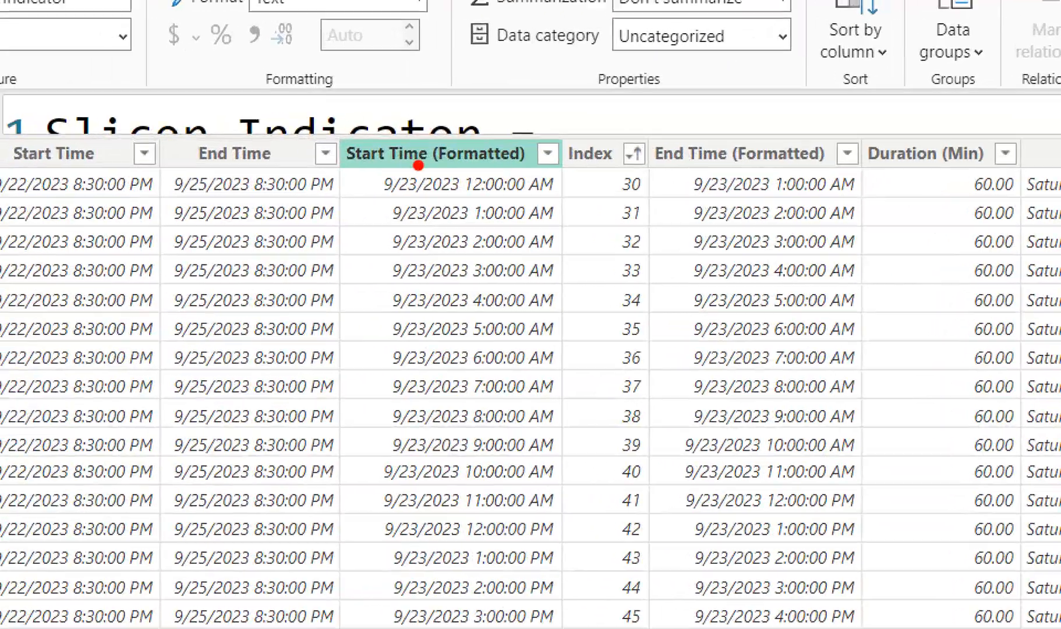
left_click_drag(414, 196, 413, 261)
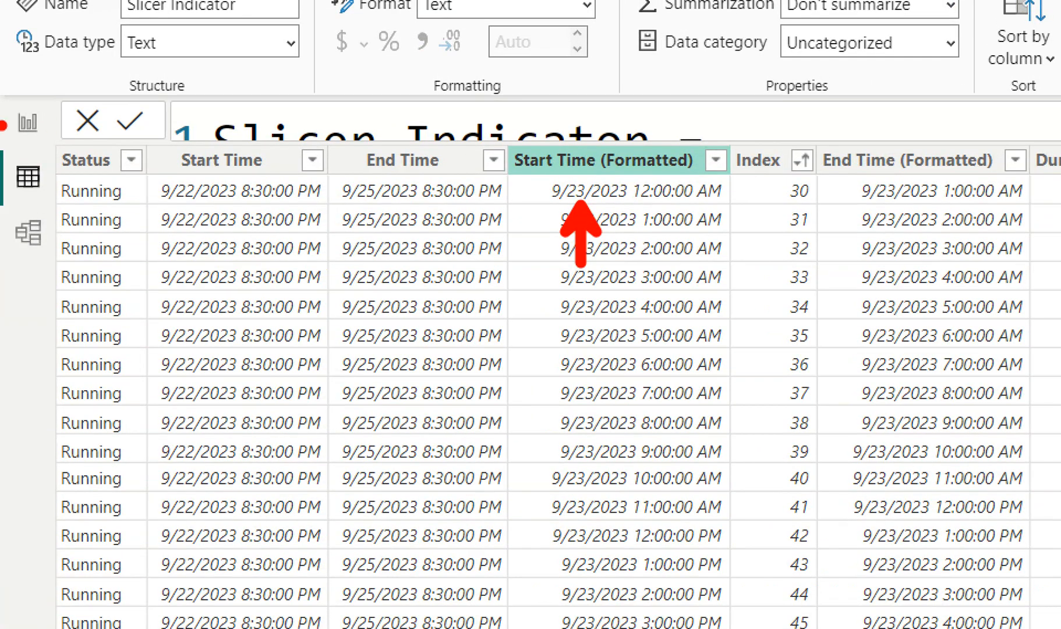
left_click_drag(68, 202, 60, 274)
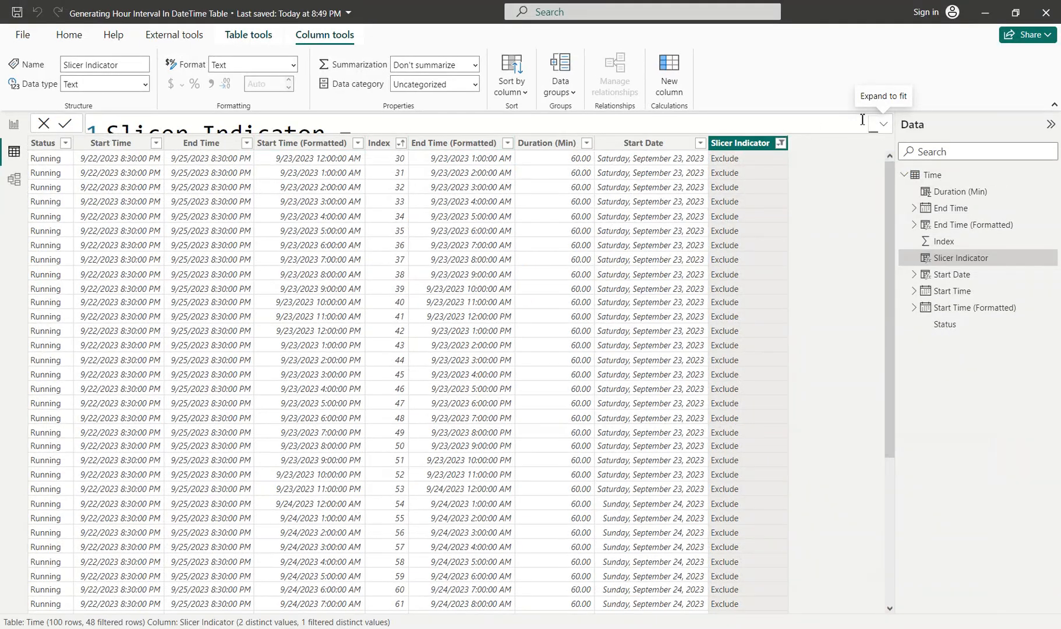
- Review the DateSameAsStartTime, DateSameAsEndTime and Include definitions in the expanded Slicer Indicator formula
left_click(881, 128)
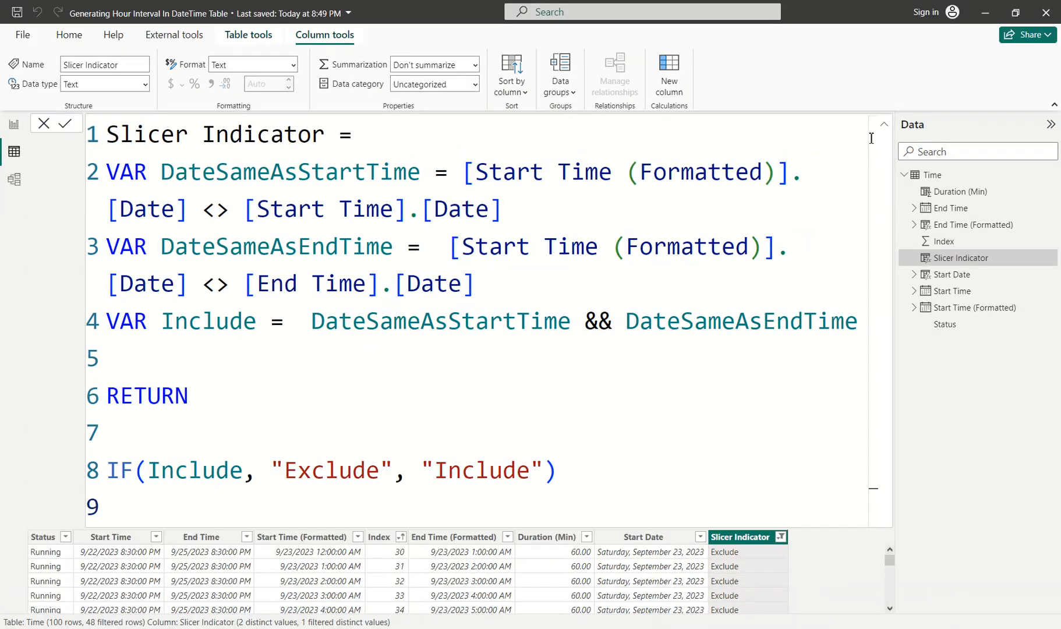
left_click(932, 108)
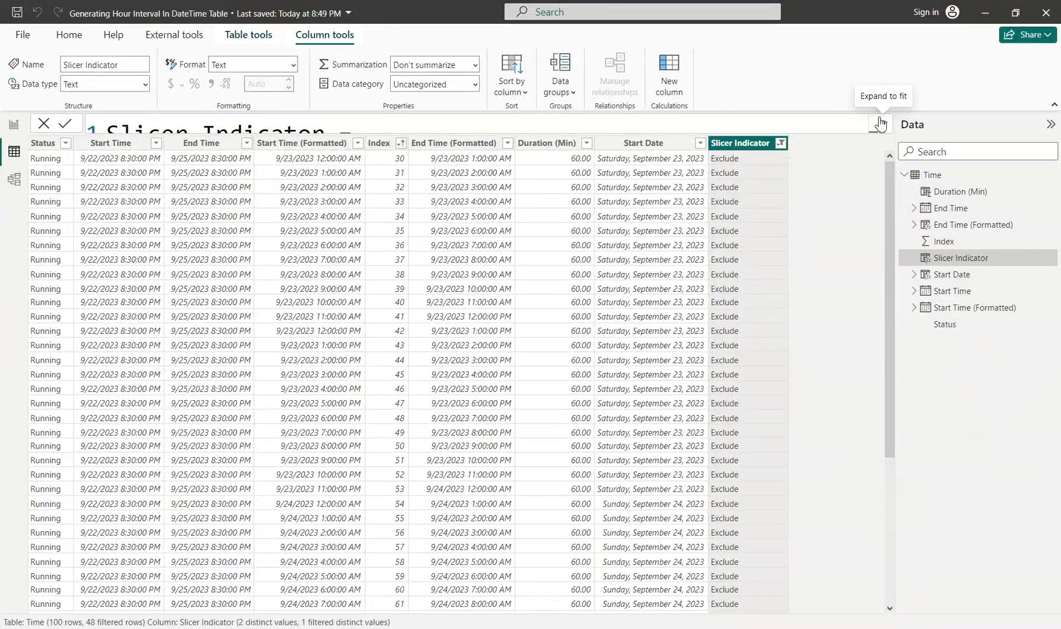
left_click(905, 123)
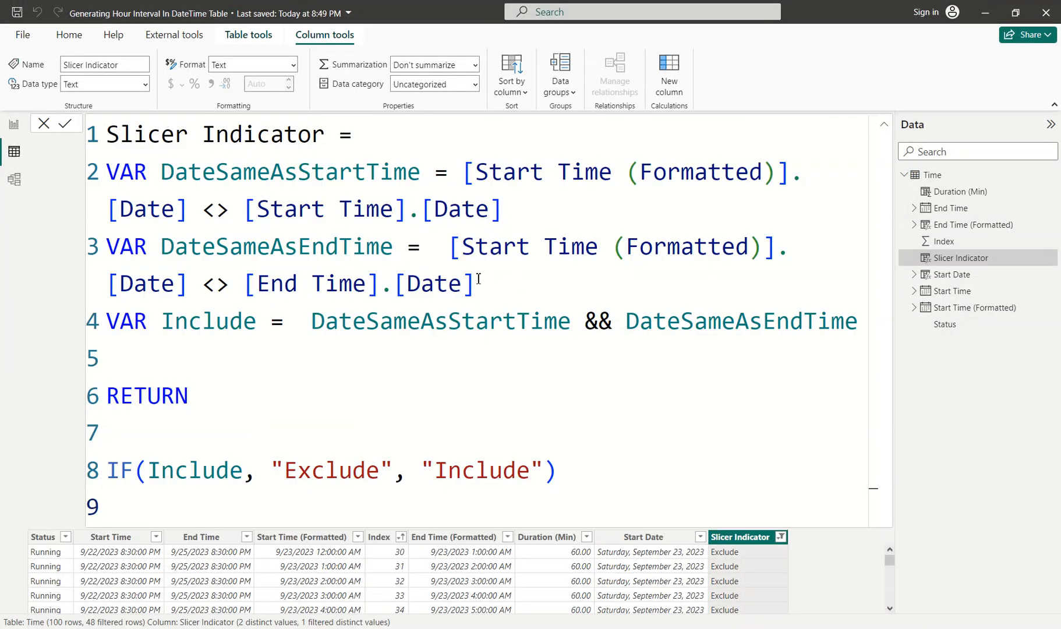
left_click_drag(478, 279, 449, 247)
left_click_drag(502, 211, 463, 175)
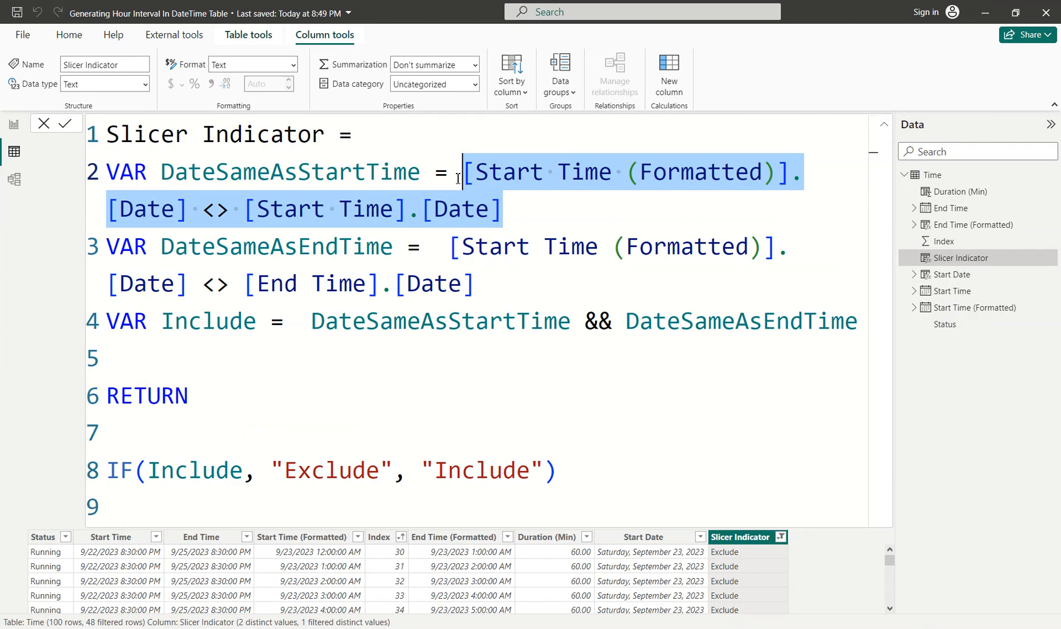
left_click_drag(505, 214, 161, 173)
left_click(475, 284)
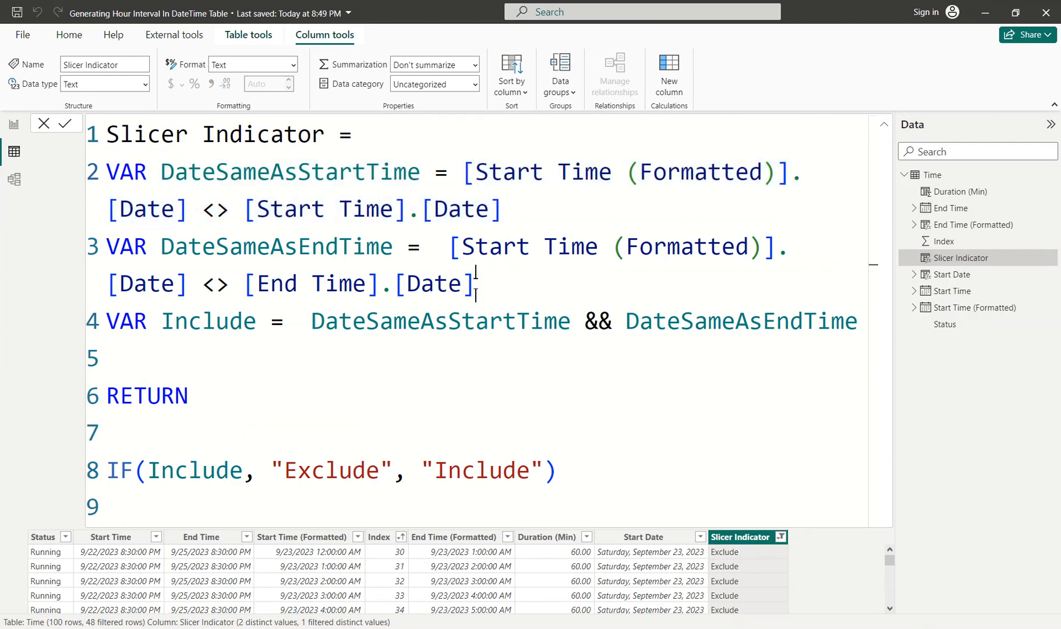
left_click_drag(476, 284, 161, 246)
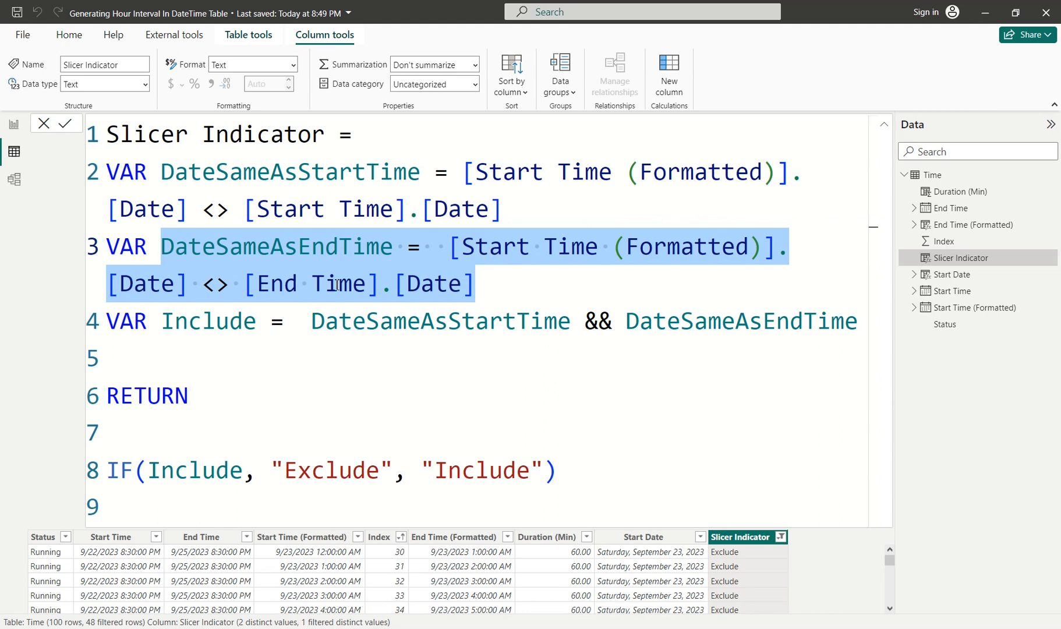
left_click_drag(311, 321, 878, 320)
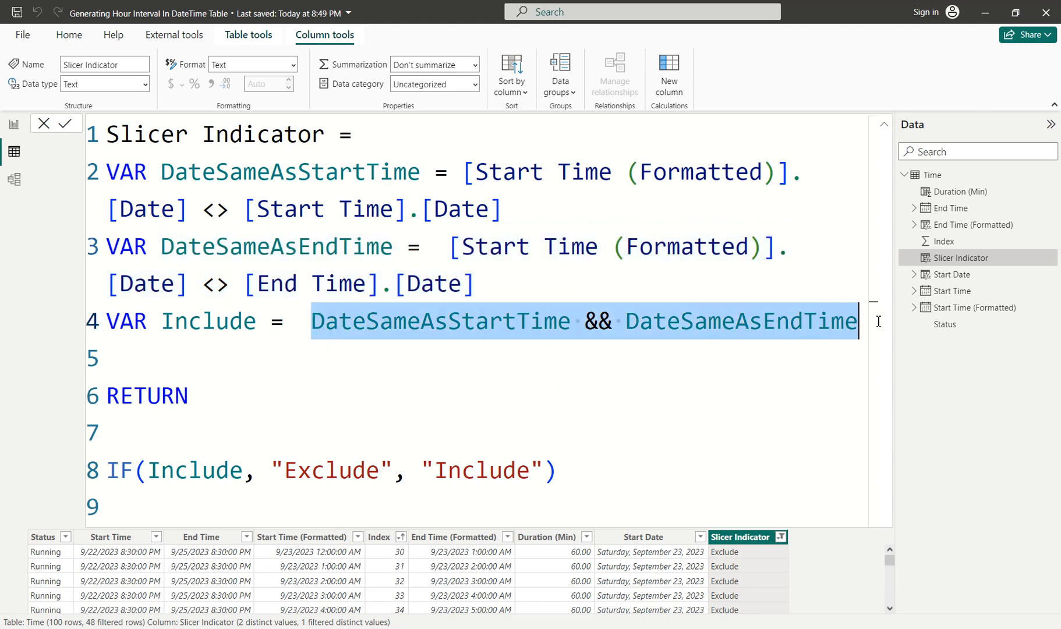
left_click(325, 323)
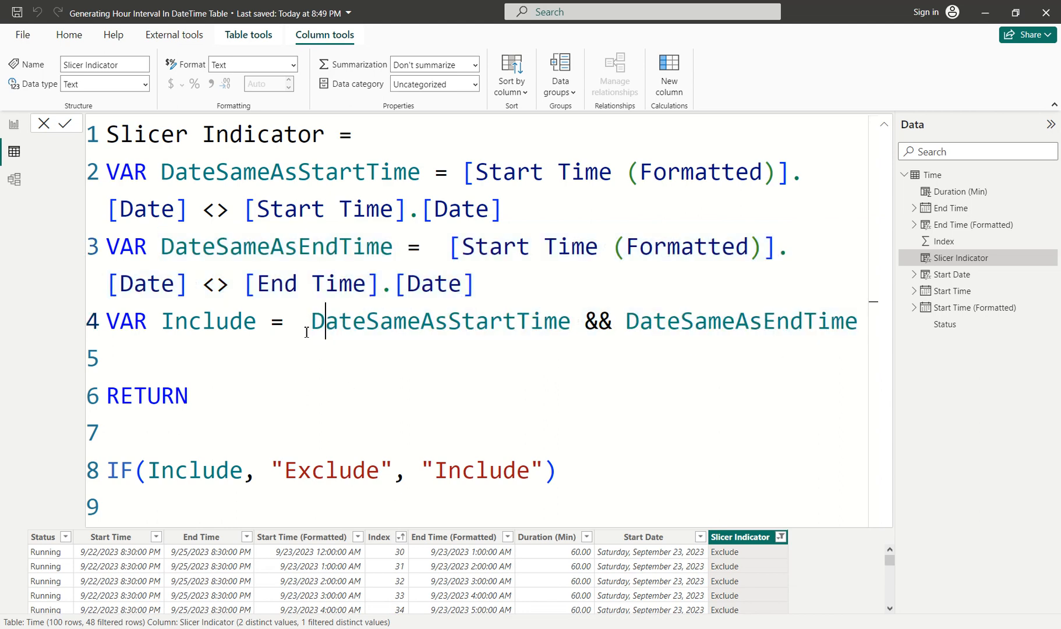
- Review the Include condition and IF result in the Slicer Indicator formula, and scan the Exclude rows with the formula collapsed
left_click_drag(306, 332, 860, 321)
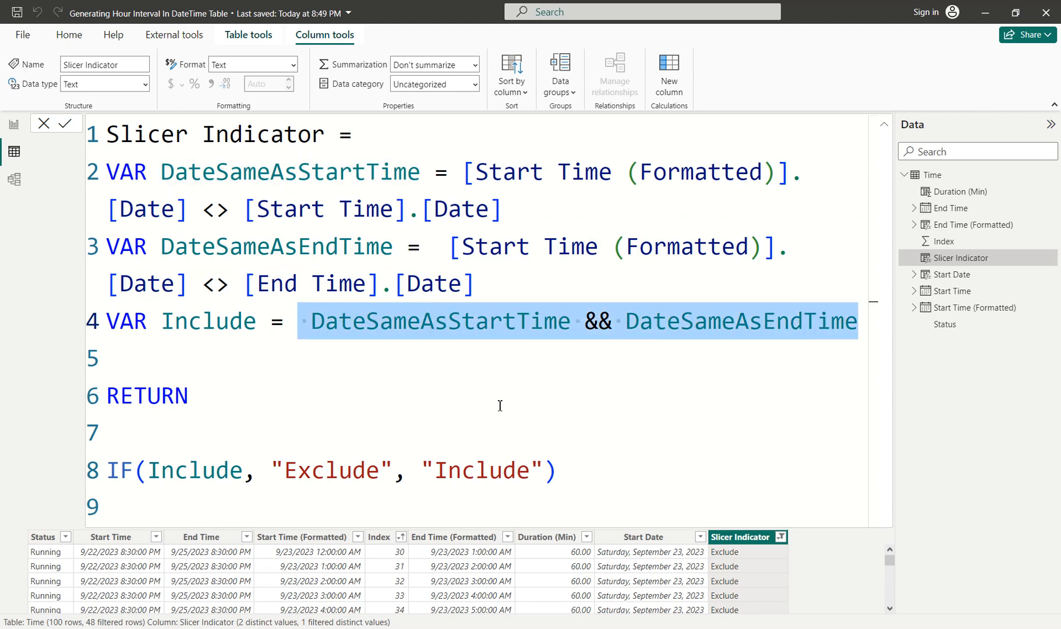
left_click_drag(242, 470, 150, 470)
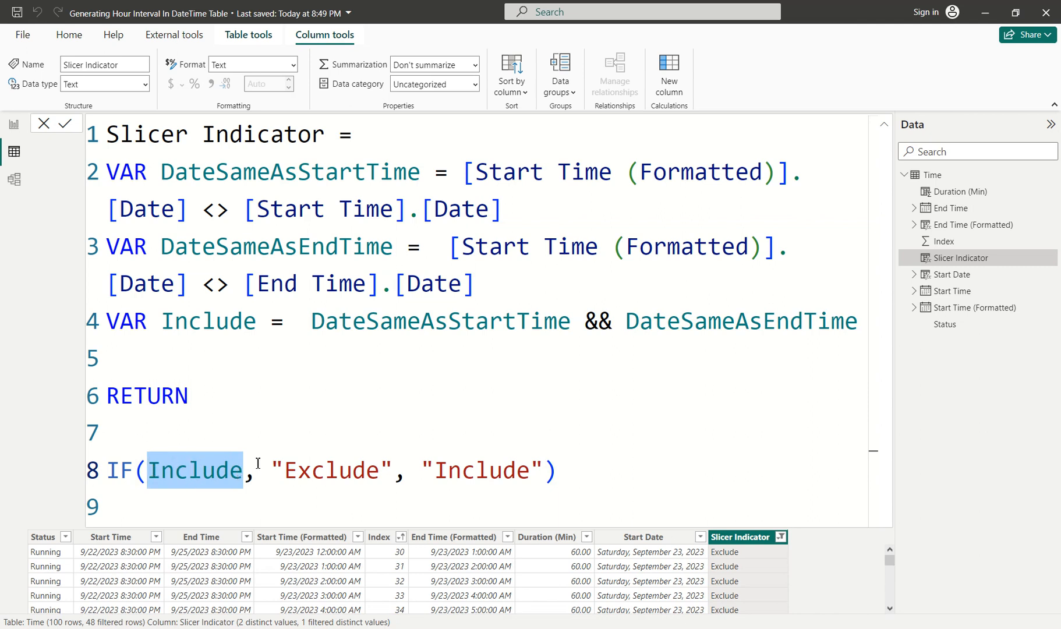
left_click_drag(271, 470, 543, 471)
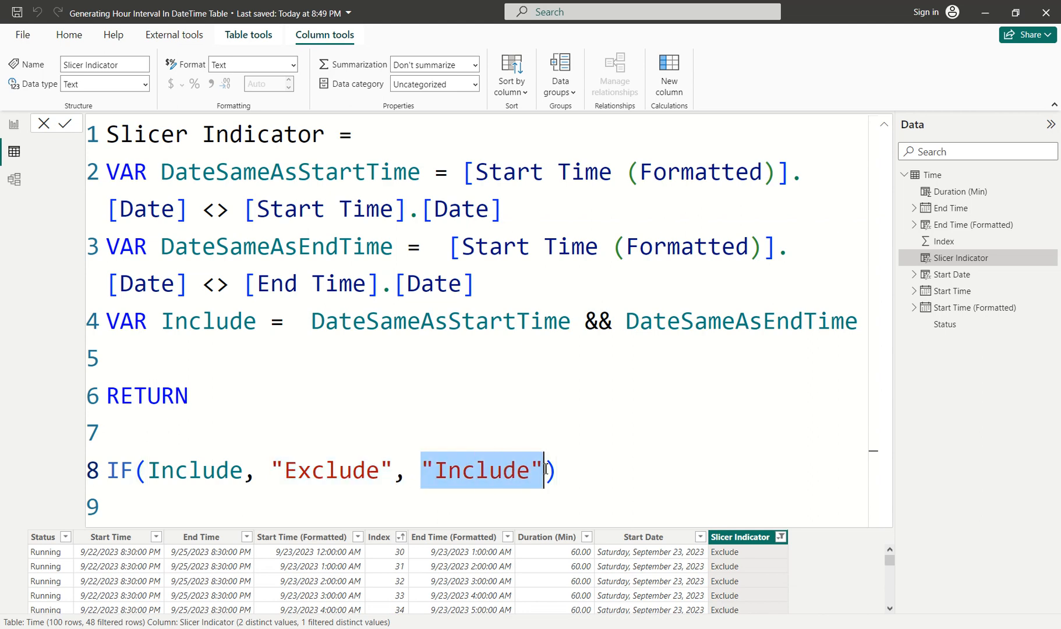
left_click(883, 124)
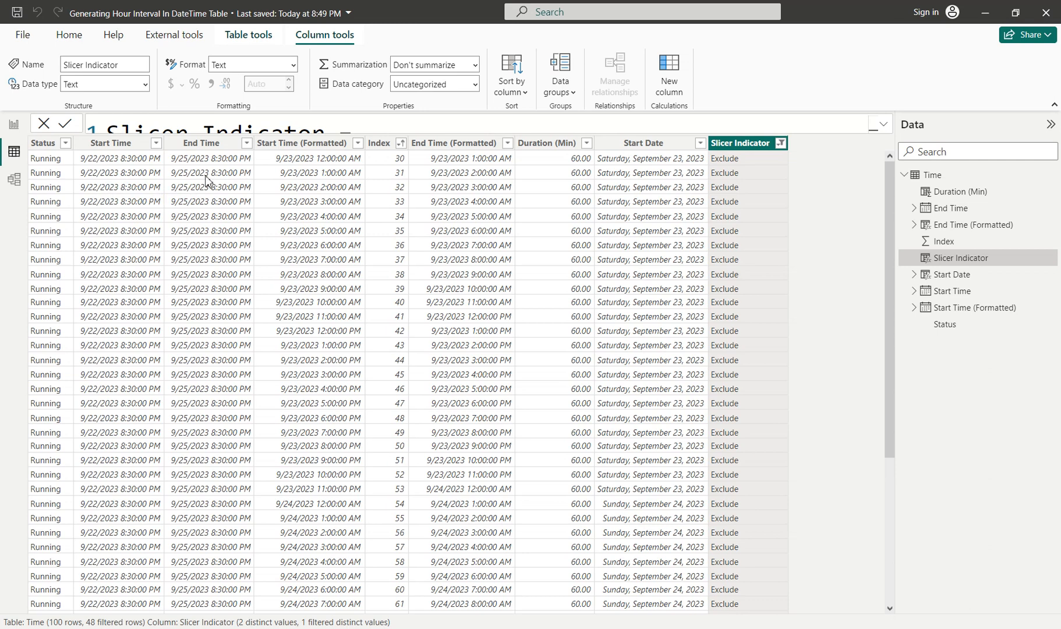
scroll(211, 178, "down", 5)
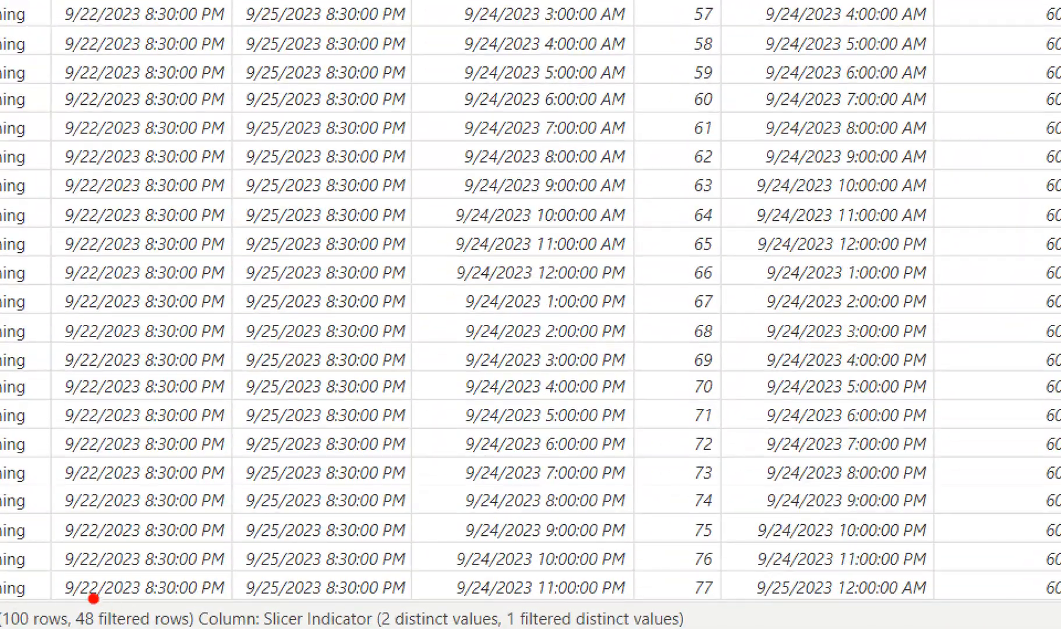
mouse_move(93, 598)
left_mouse_down()
mouse_move(66, 602)
mouse_move(432, 610)
left_mouse_up()
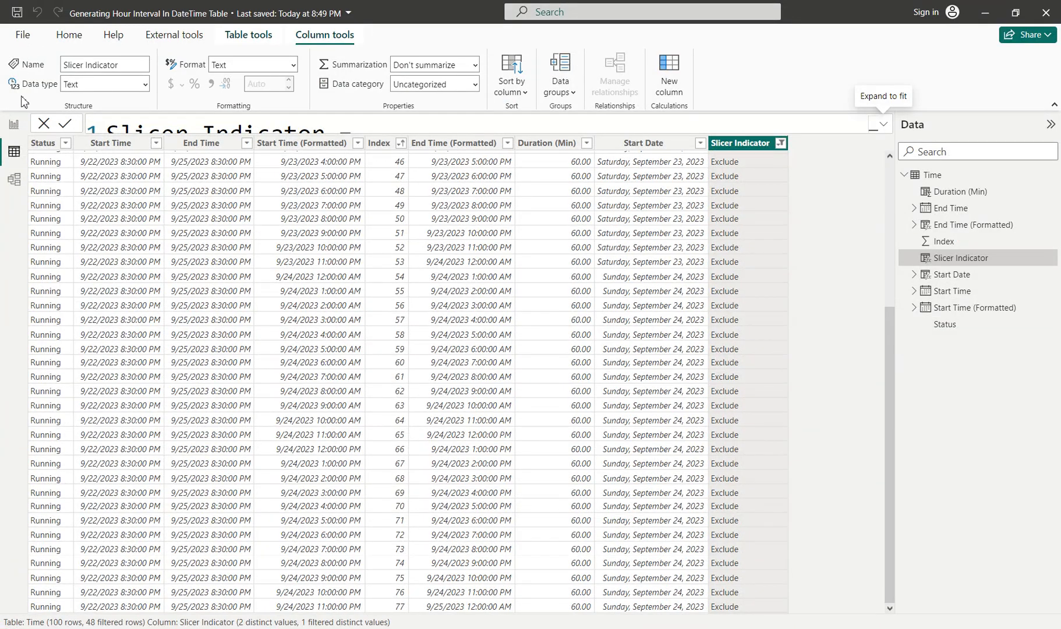
- In the report view, add Slicer Indicator as a visual-level filter on the Start Date slicer and limit it to Include
left_click(14, 124)
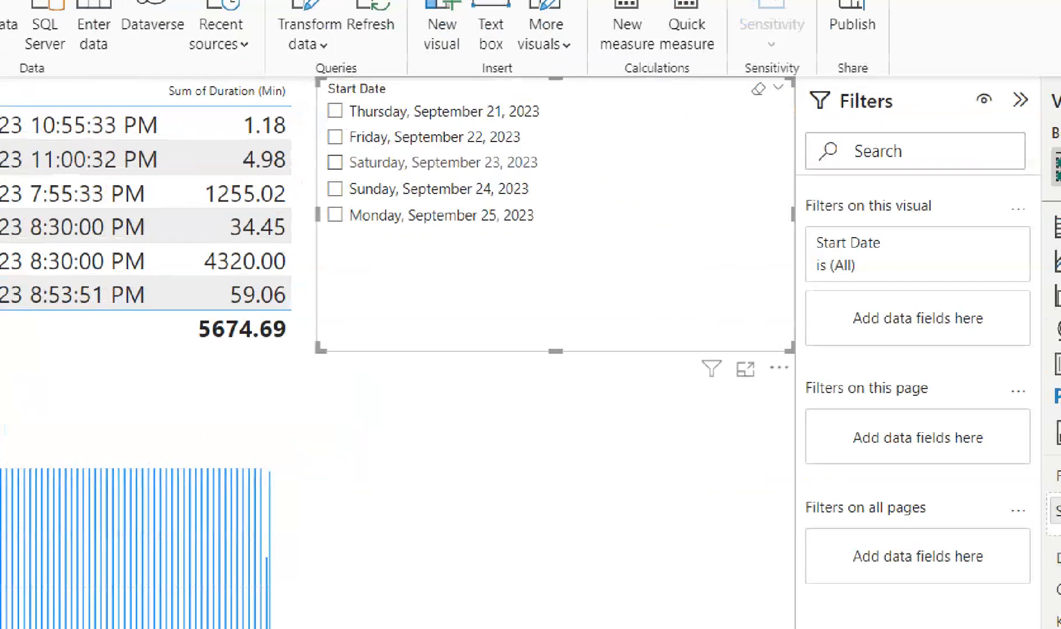
left_click_drag(546, 146, 548, 204)
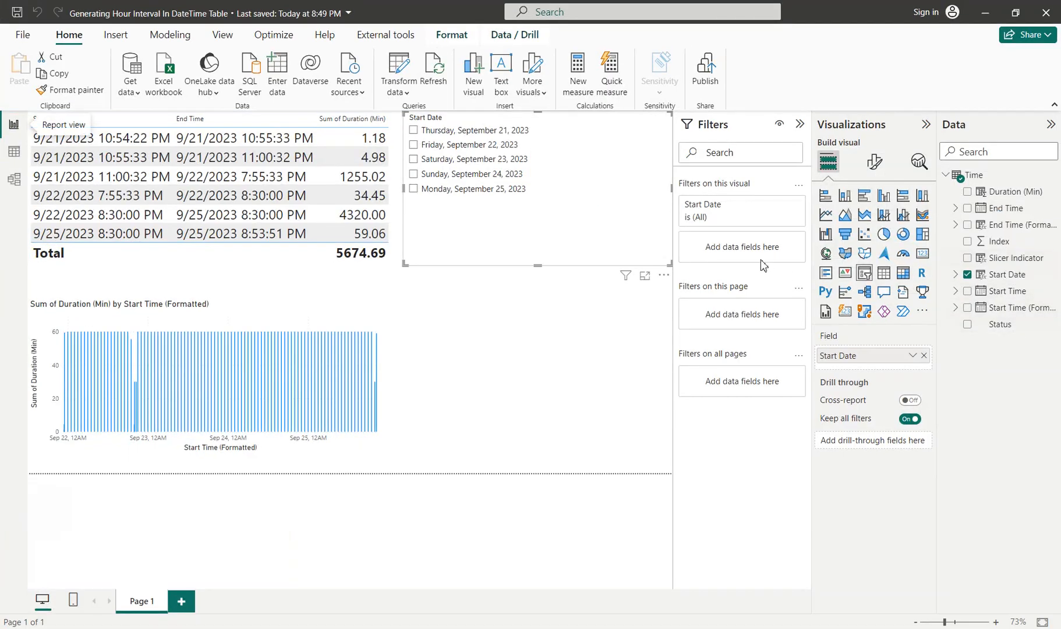
left_click_drag(996, 260, 742, 247)
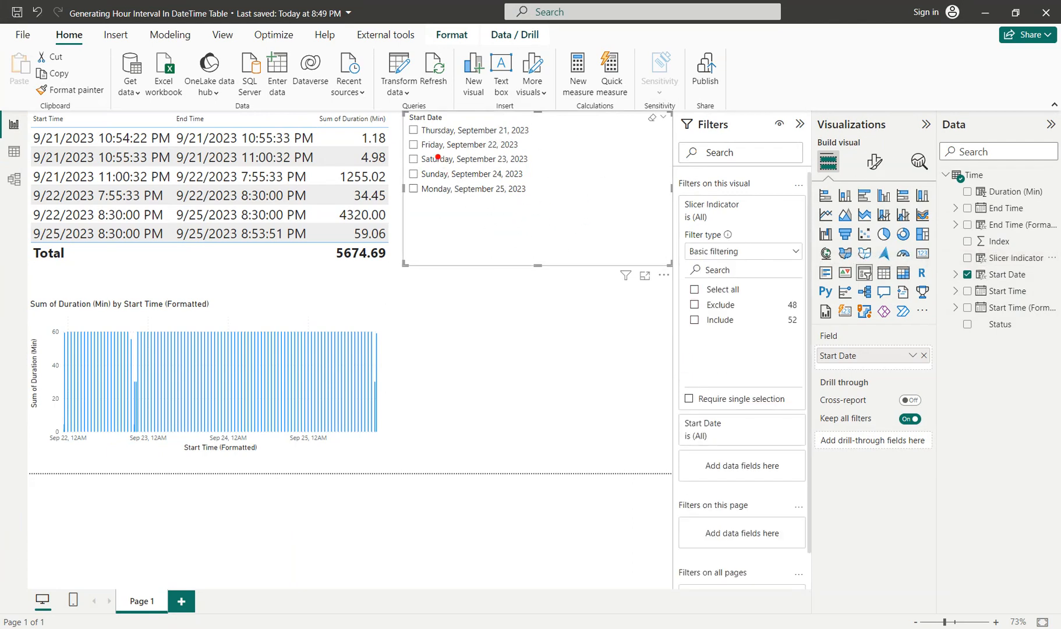
left_click_drag(390, 104, 660, 292)
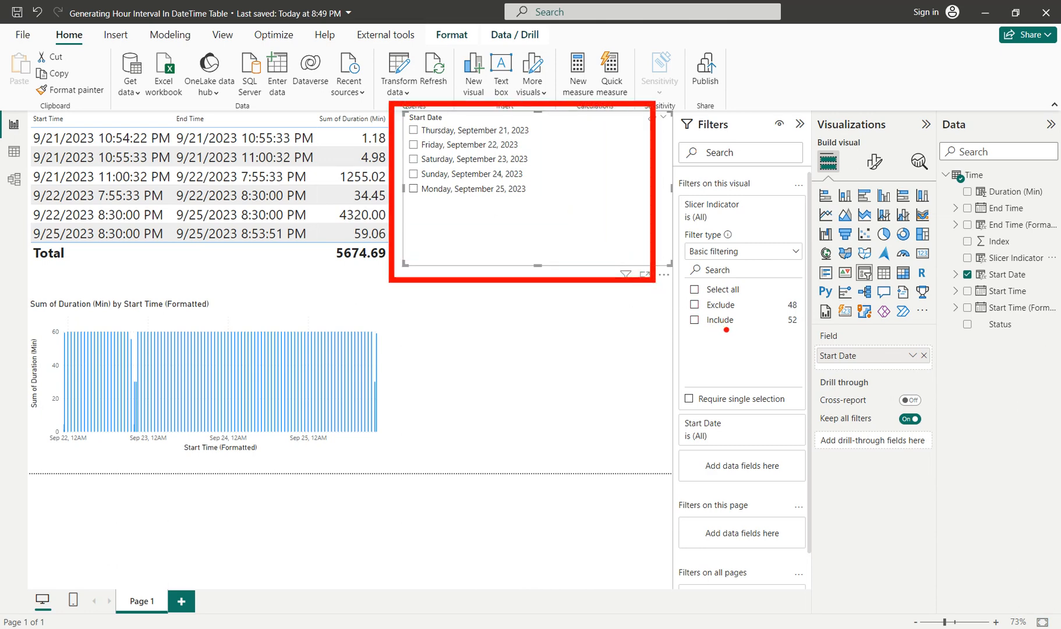
left_click_drag(726, 330, 726, 380)
key("Escape")
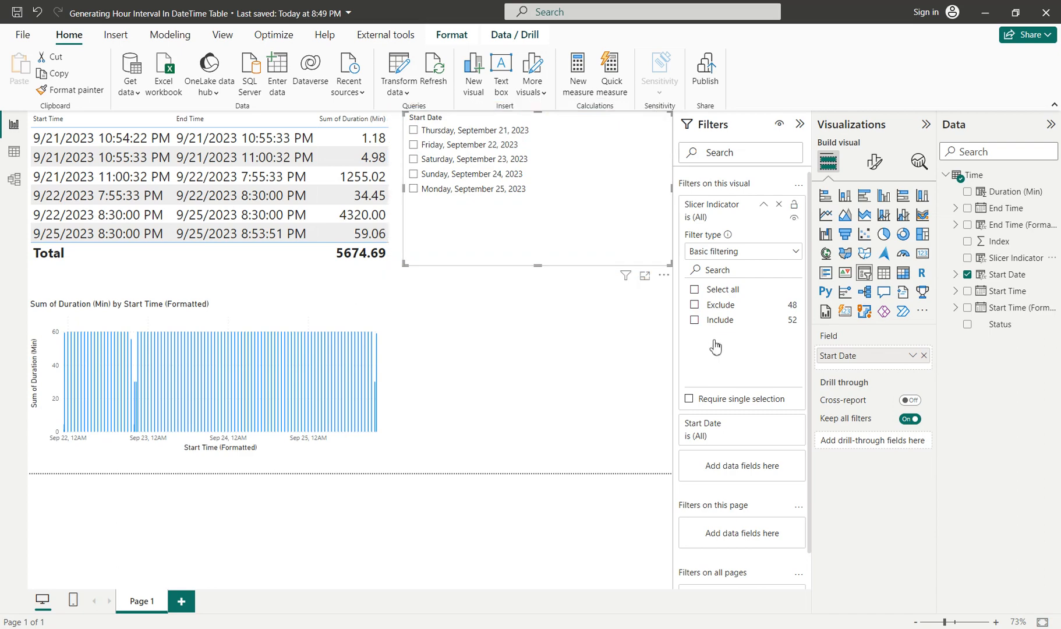
left_click(694, 320)
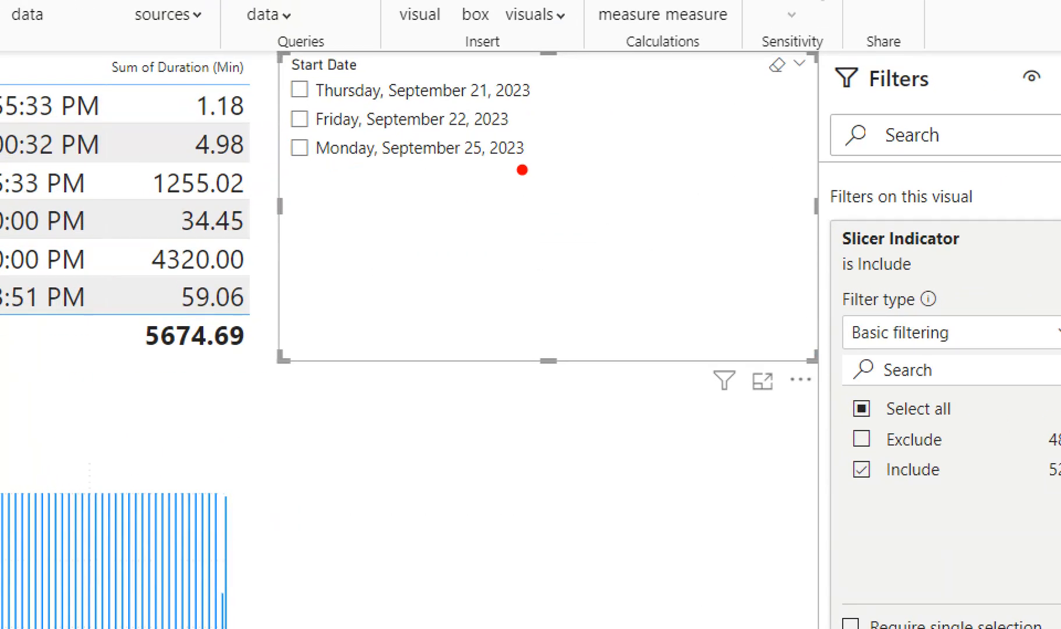
- Compare the dates listed in the Start Date slicer with the Start Time and End Time values in the duration table
left_click_drag(517, 167, 533, 194)
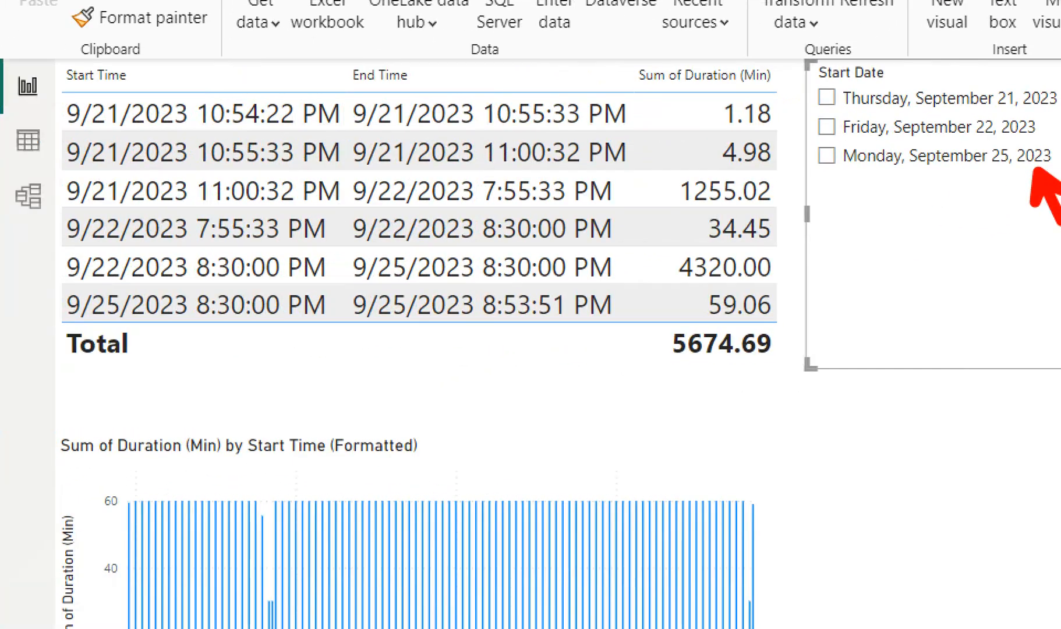
left_click_drag(223, 283, 223, 356)
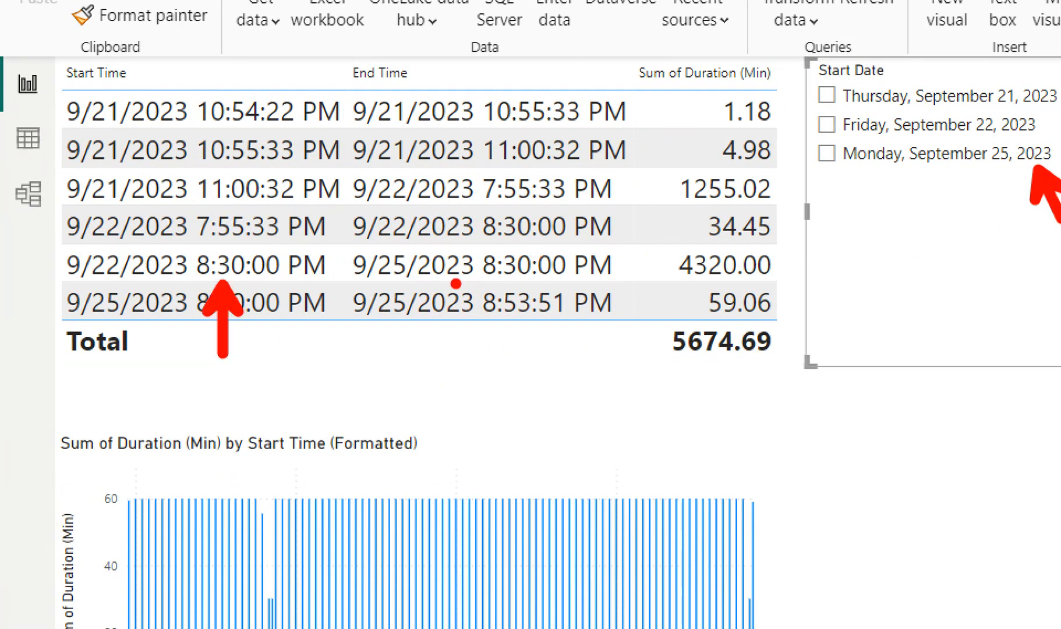
left_click_drag(456, 281, 475, 348)
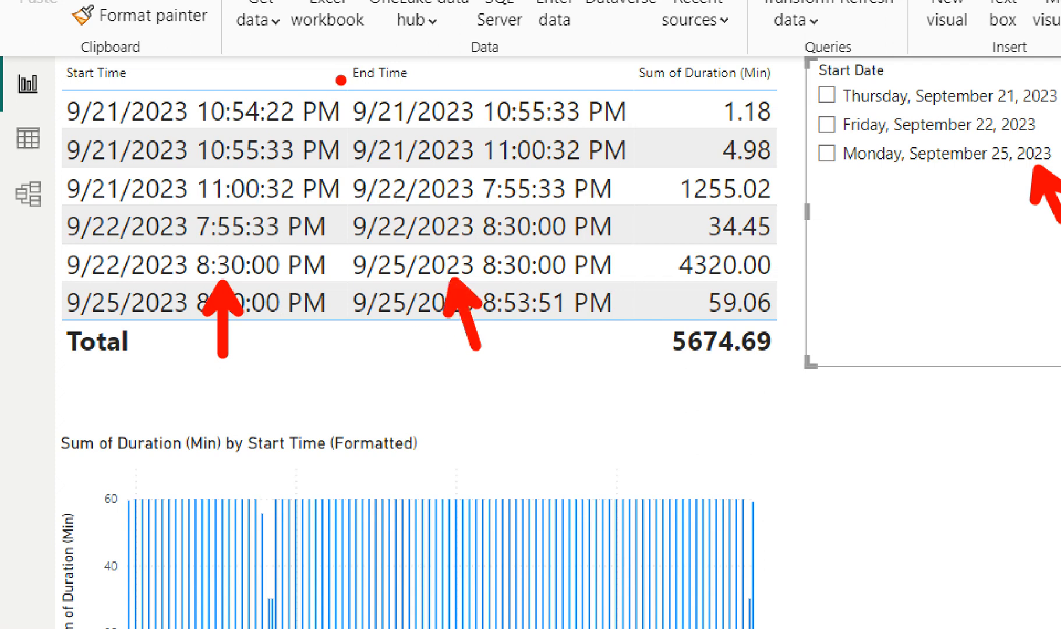
key("b")
left_click_drag(343, 68, 340, 366)
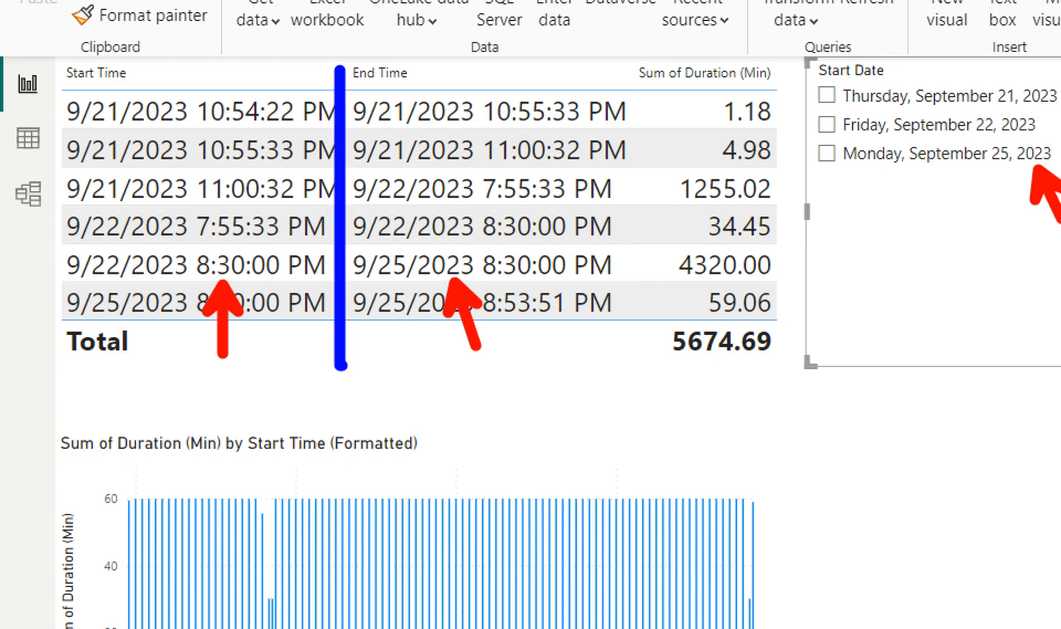
key("Escape")
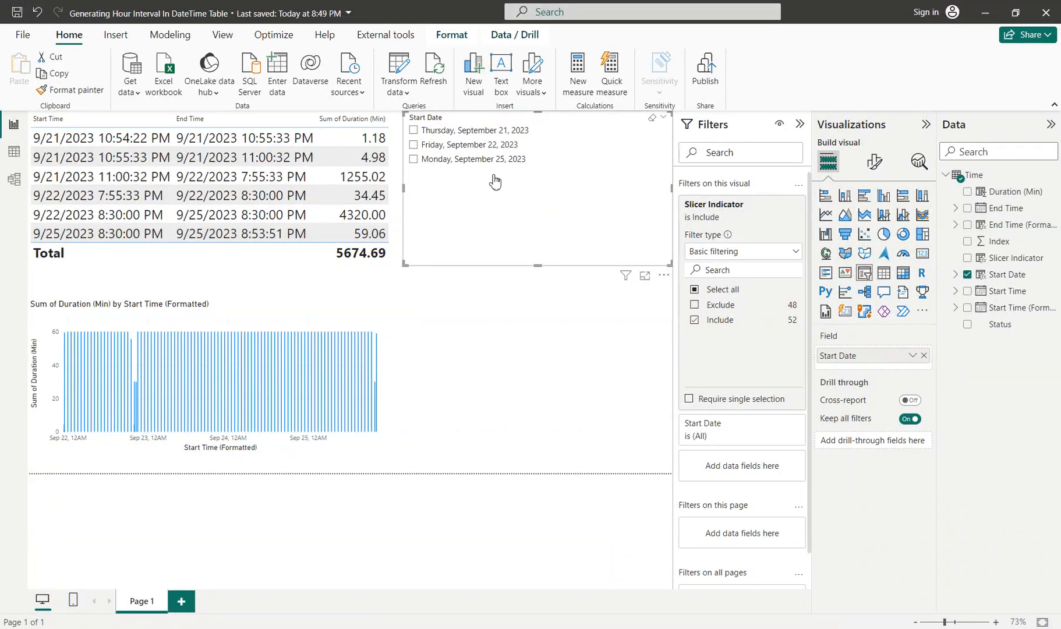
- Test the Start Date slicer by filtering the report to each listed date individually, finishing on Monday, September 25, 2023
left_click(414, 160)
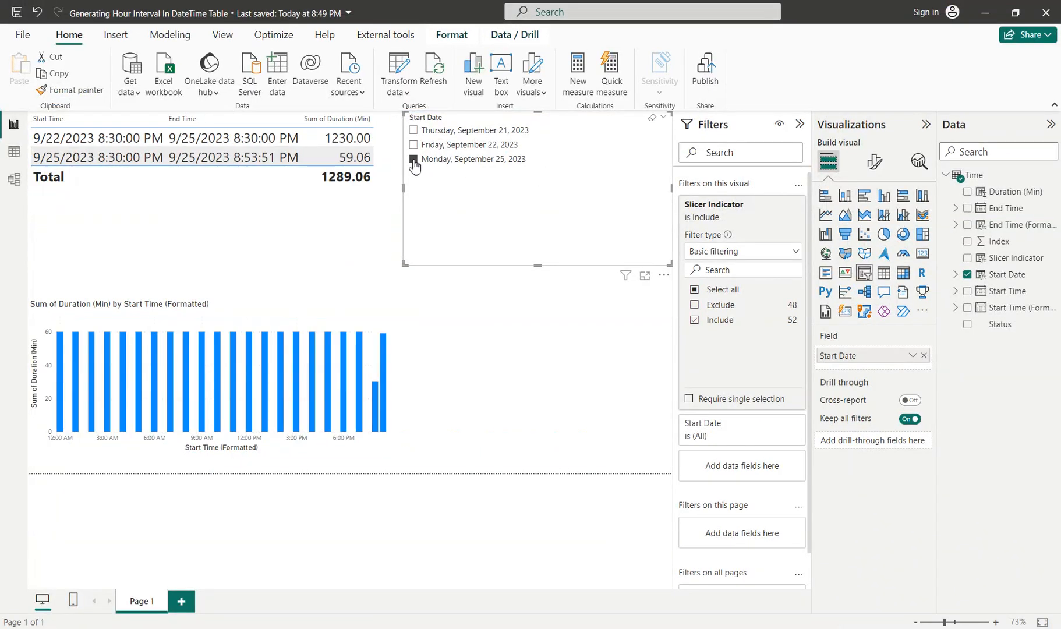
left_click(414, 145)
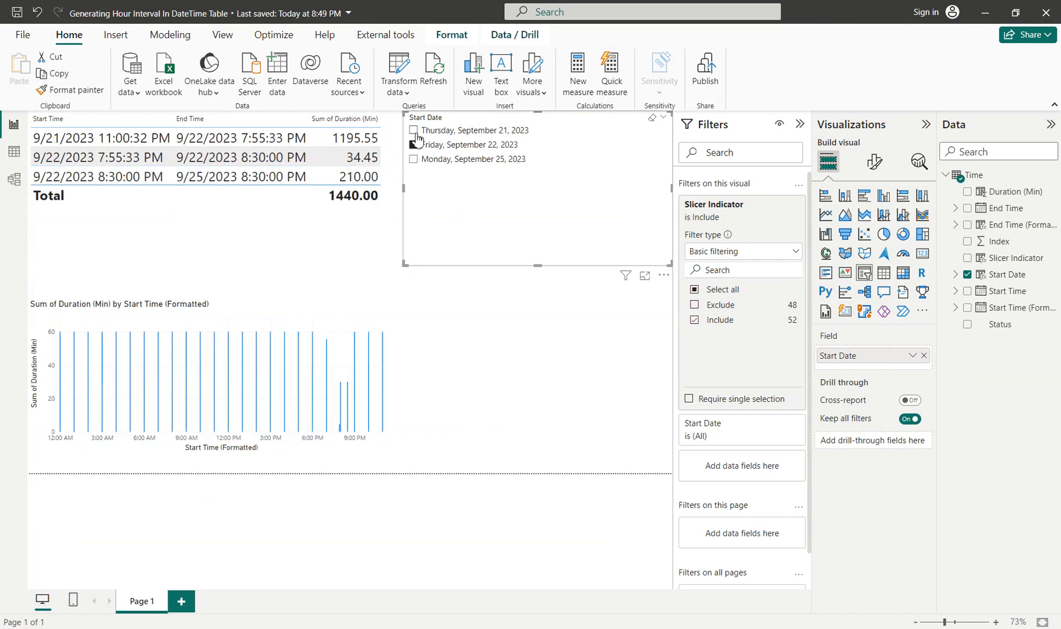
left_click(414, 130)
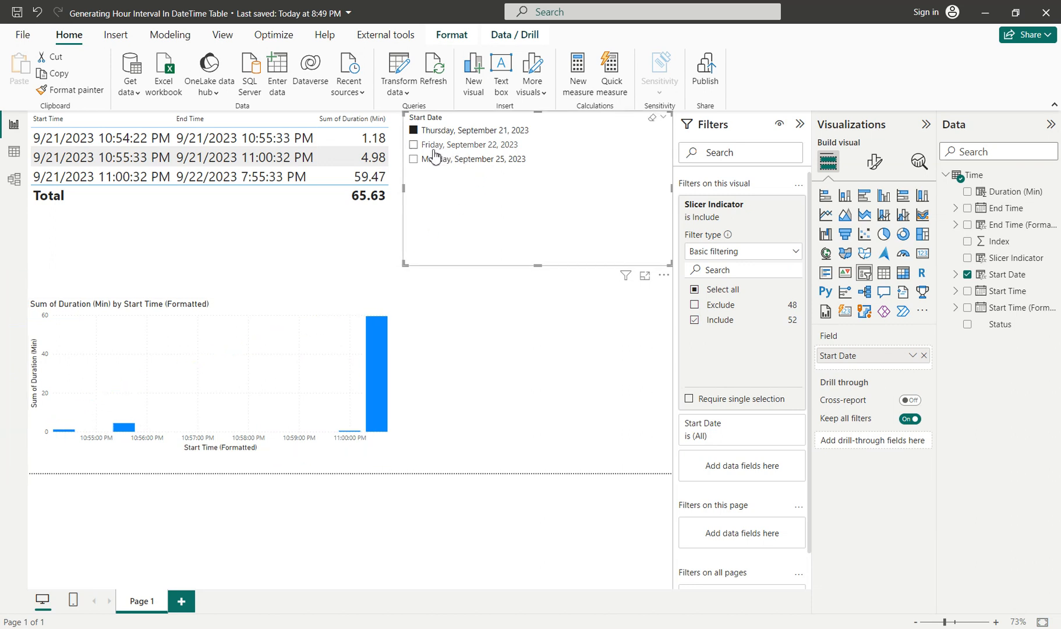
left_click(413, 144)
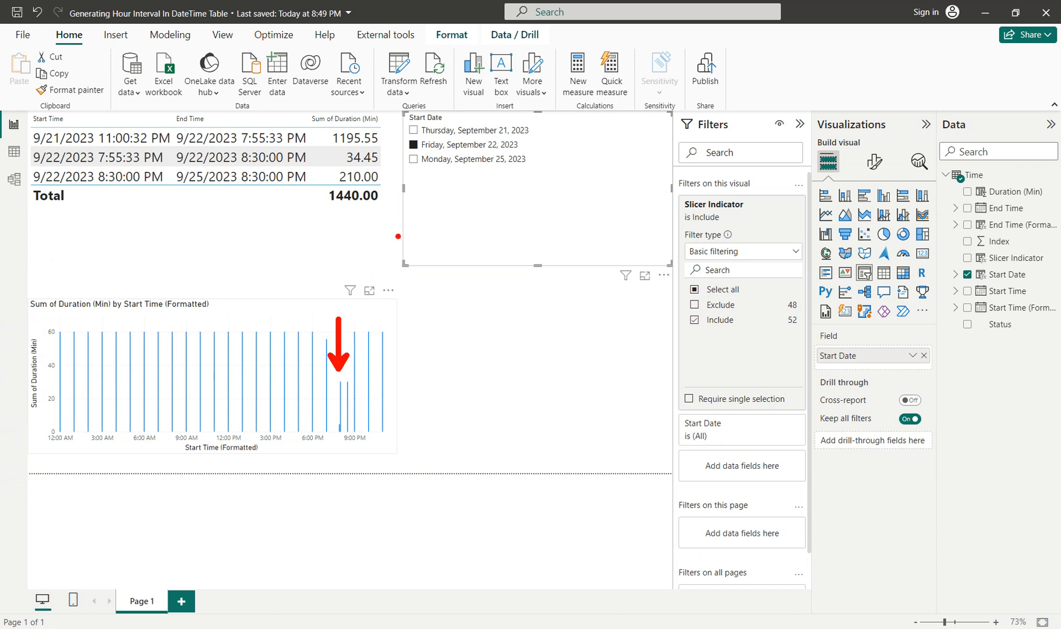
left_click(415, 159)
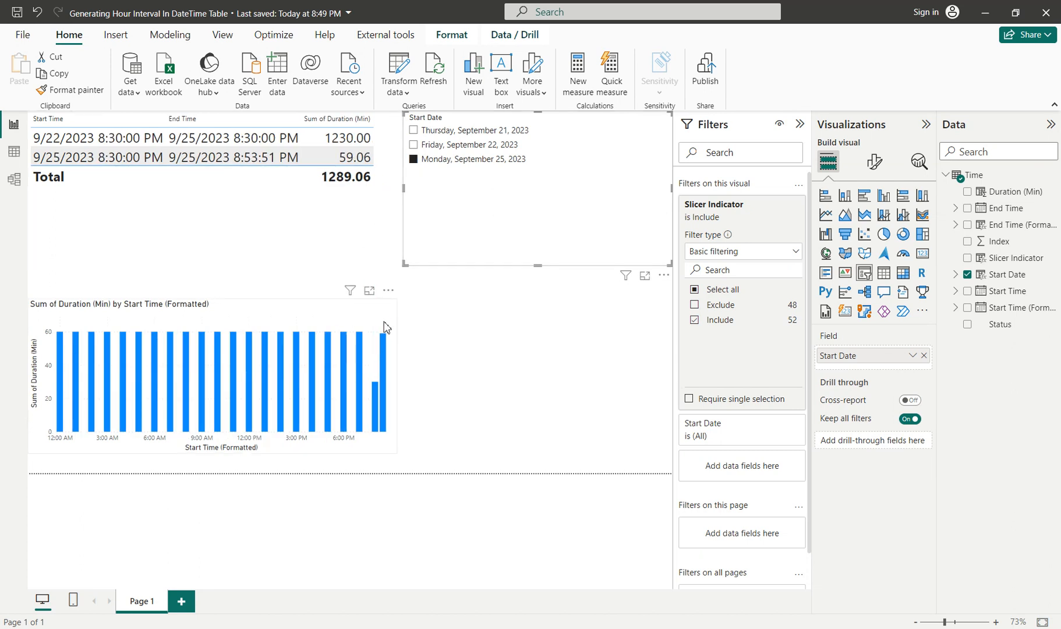
- Return to the table view and go through the Status, Start Time, End Time, Start Time (Formatted) and Index columns
left_click(14, 152)
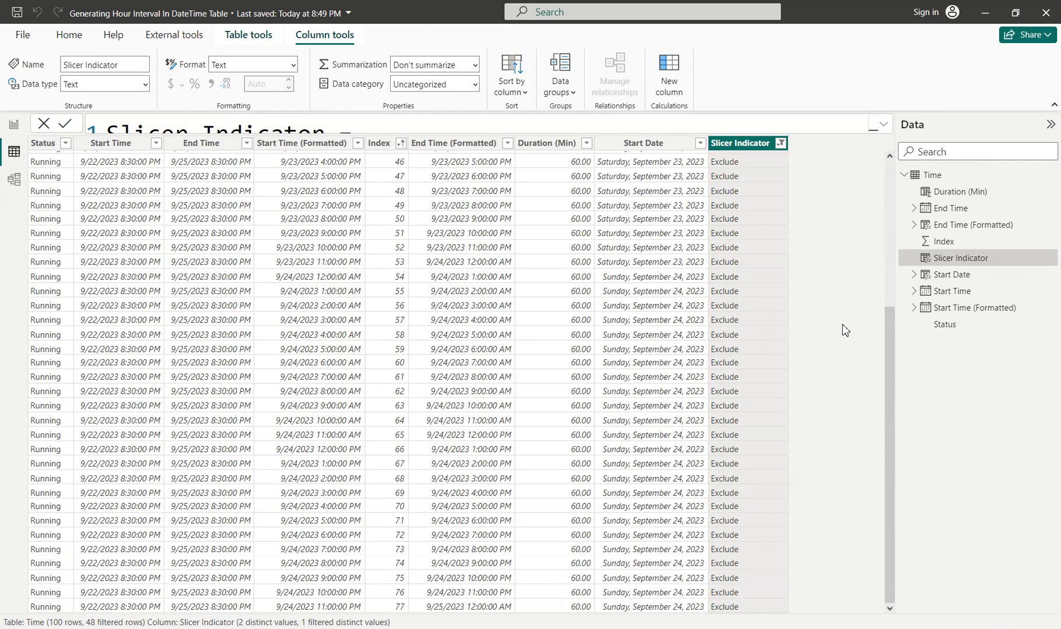
left_click(47, 145)
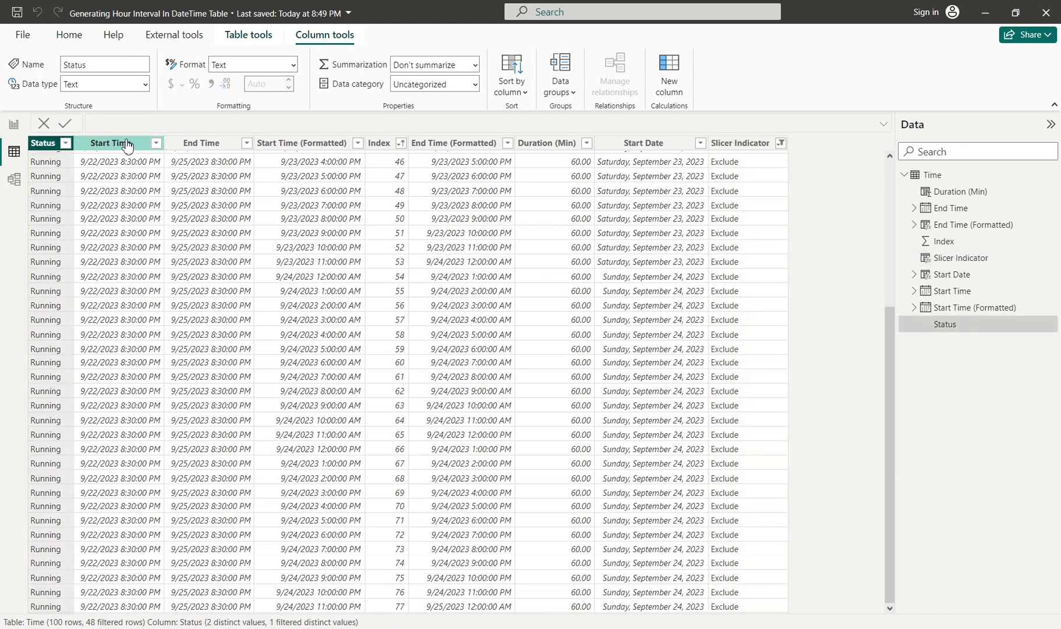
left_click(113, 143)
left_click(211, 146)
left_click(298, 144)
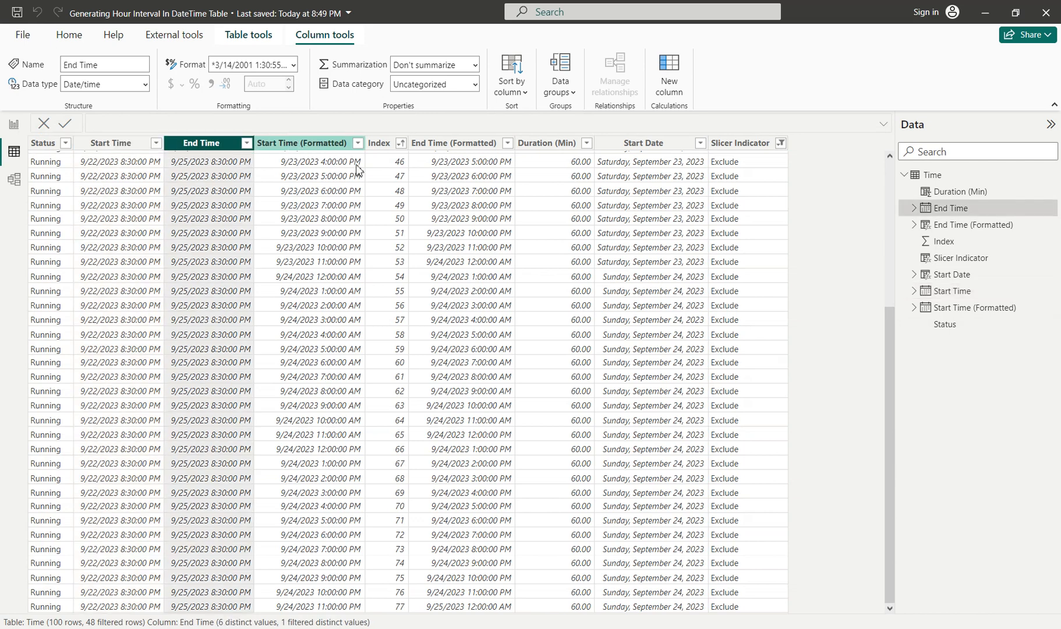
left_click(379, 142)
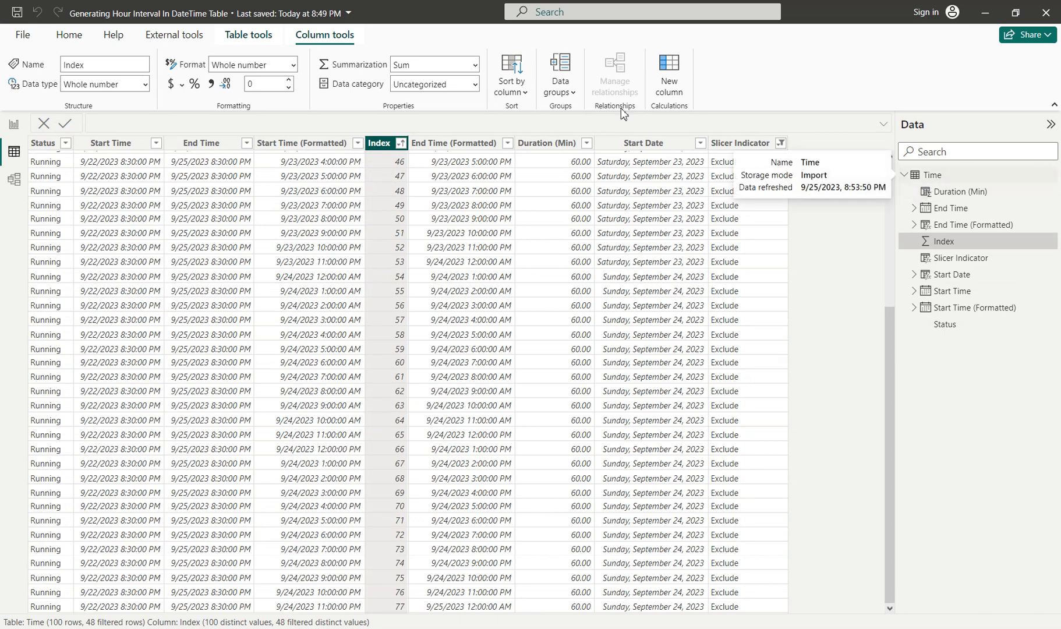
- Examine the EndTime calculation and NextIndex definition in the expanded End Time (Formatted) formula, and collapse it
left_click(459, 144)
left_click(883, 124)
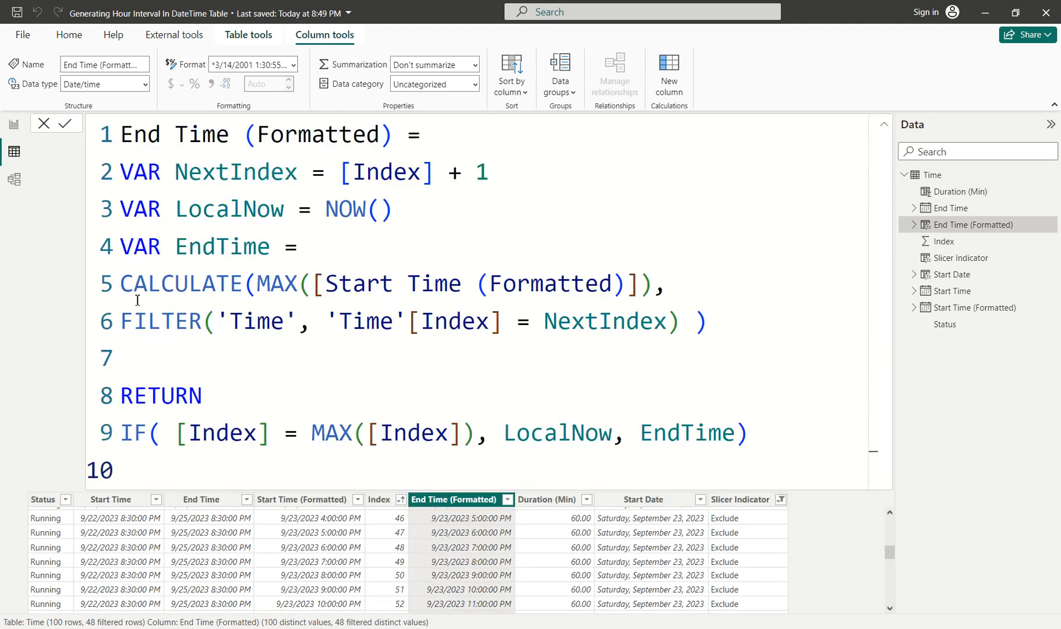
left_click_drag(121, 284, 806, 328)
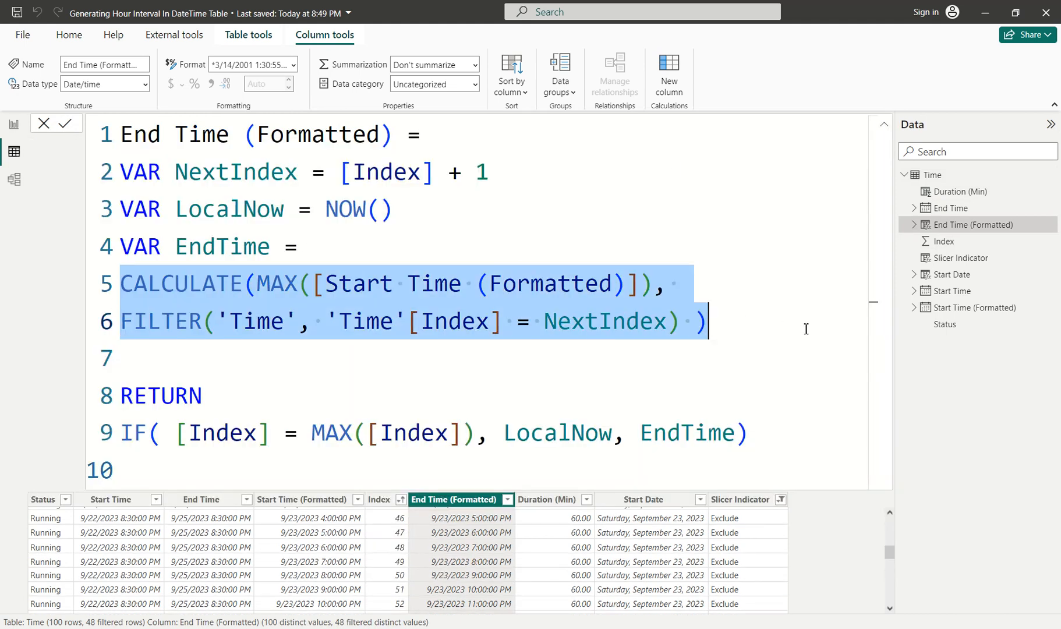
left_click_drag(491, 173, 340, 173)
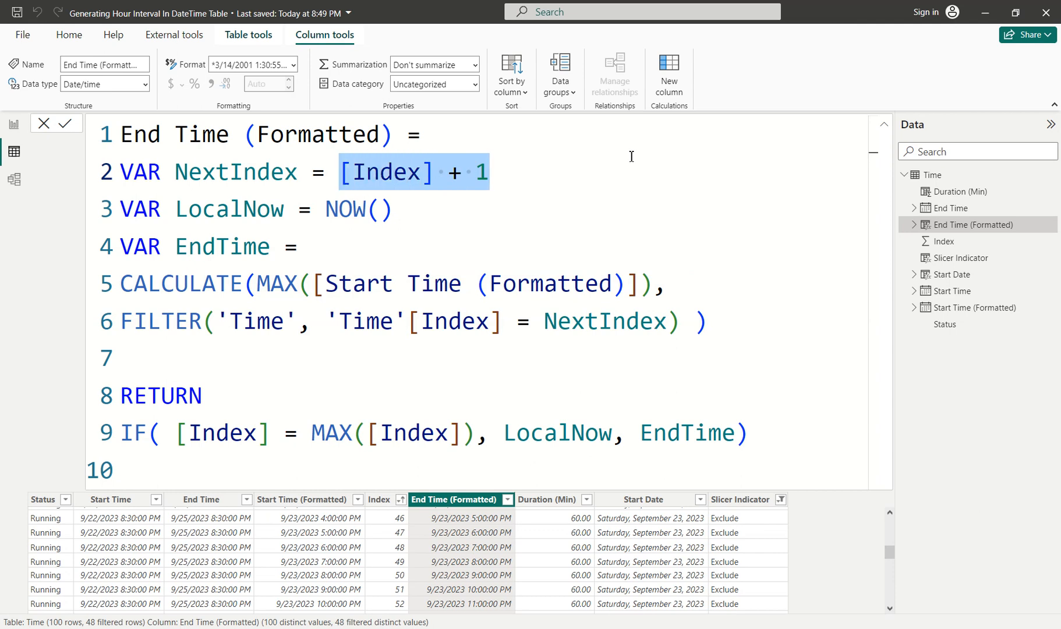
left_click_drag(407, 134, 60, 140)
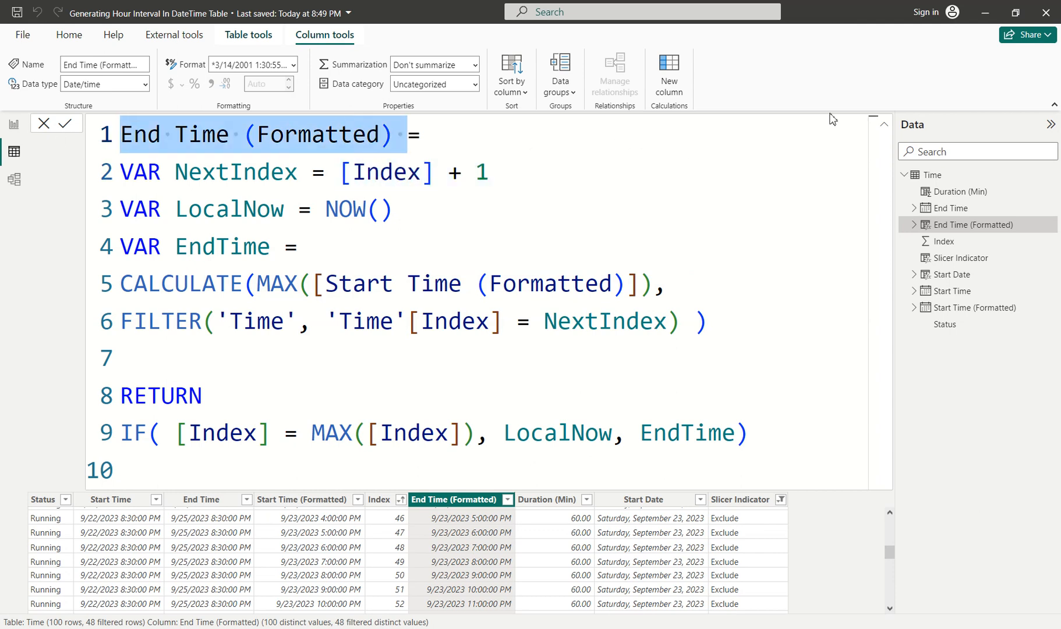
left_click(884, 124)
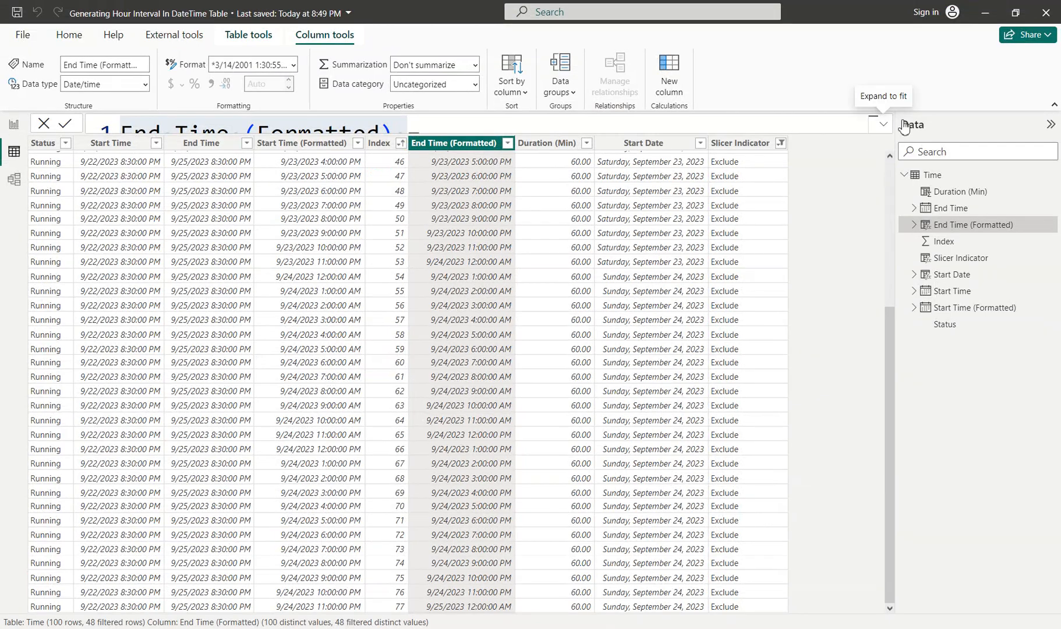
- Reopen the End Time (Formatted) formula to review the LocalNow variable that uses NOW(), and collapse it again
left_click(883, 123)
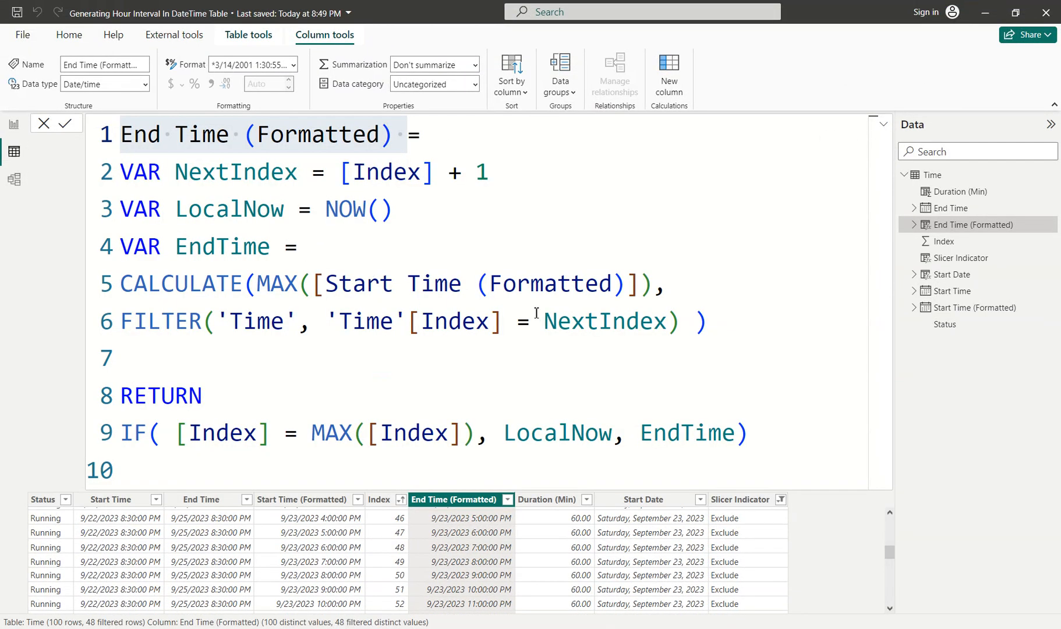
left_click_drag(420, 198, 111, 203)
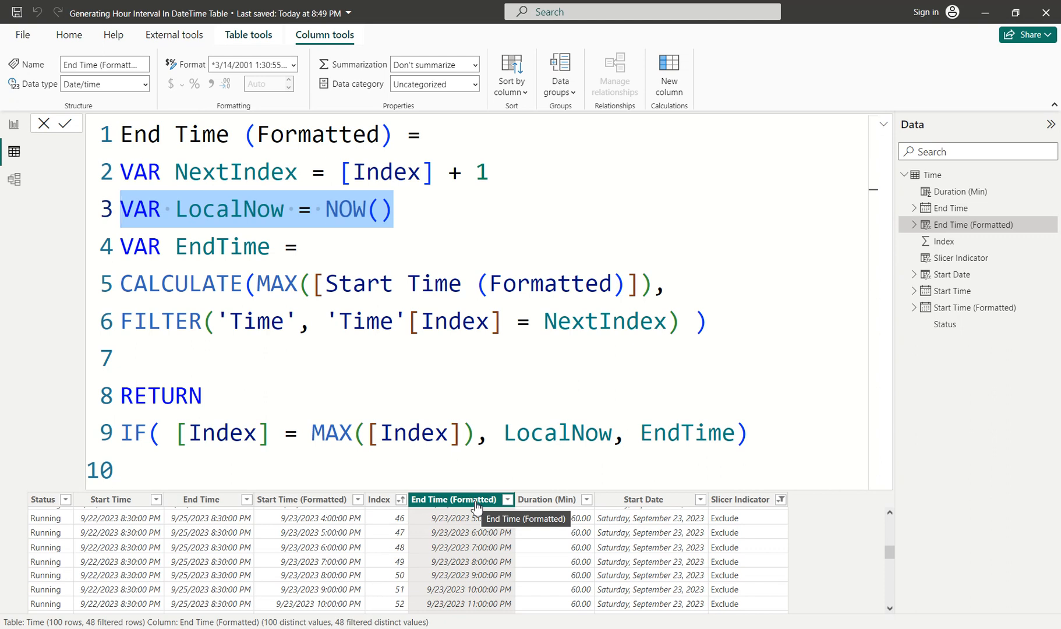
left_click(256, 248)
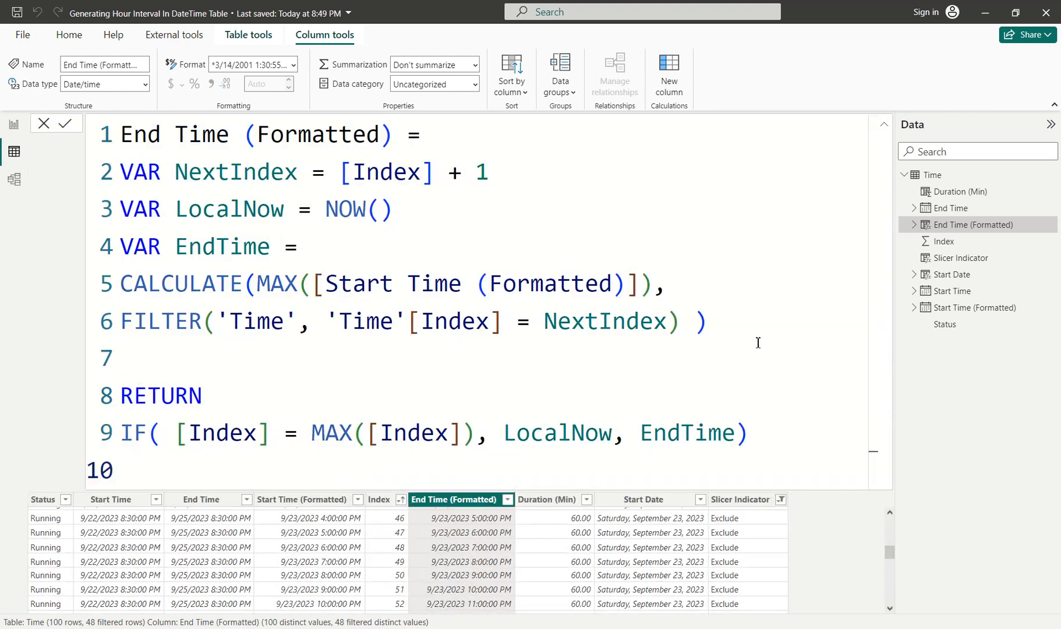
left_click(882, 126)
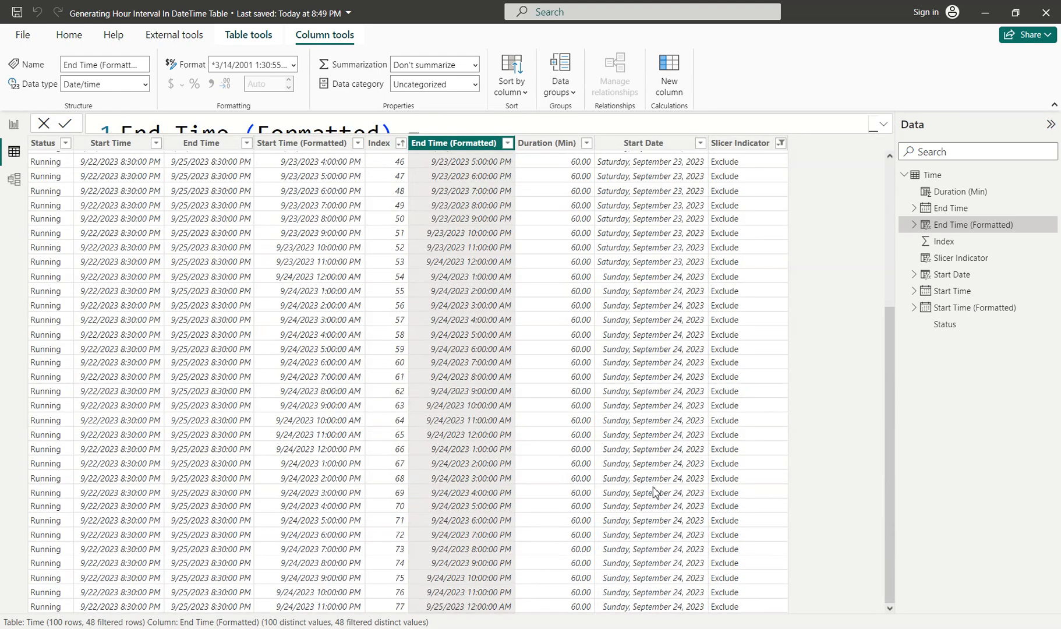
- Clear all filters on the Time table and go to its last rows
left_click(781, 143)
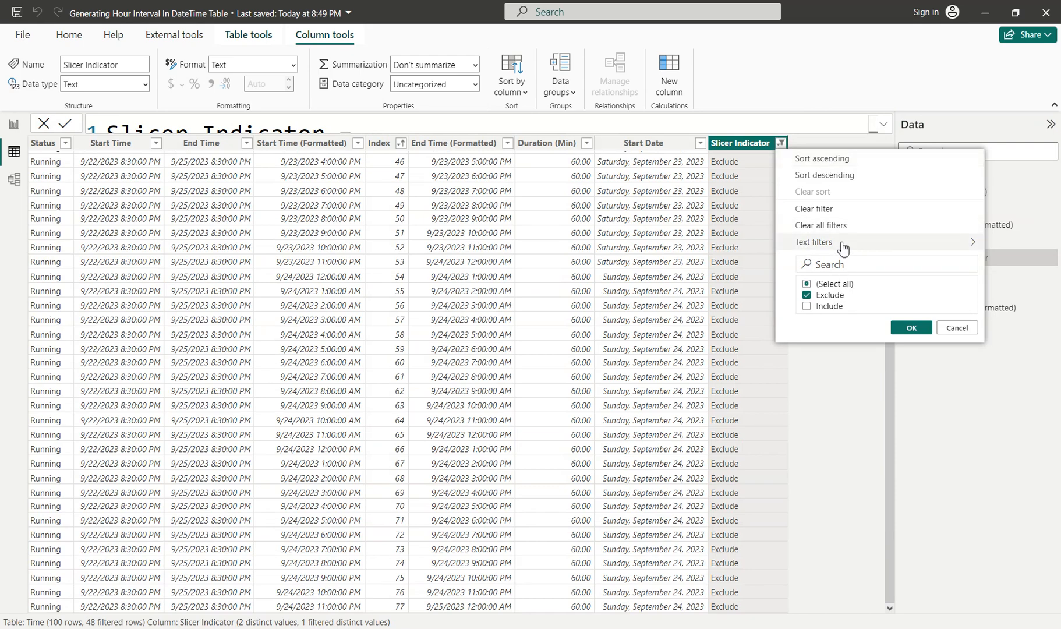
left_click(837, 226)
scroll(867, 506, "down", 5)
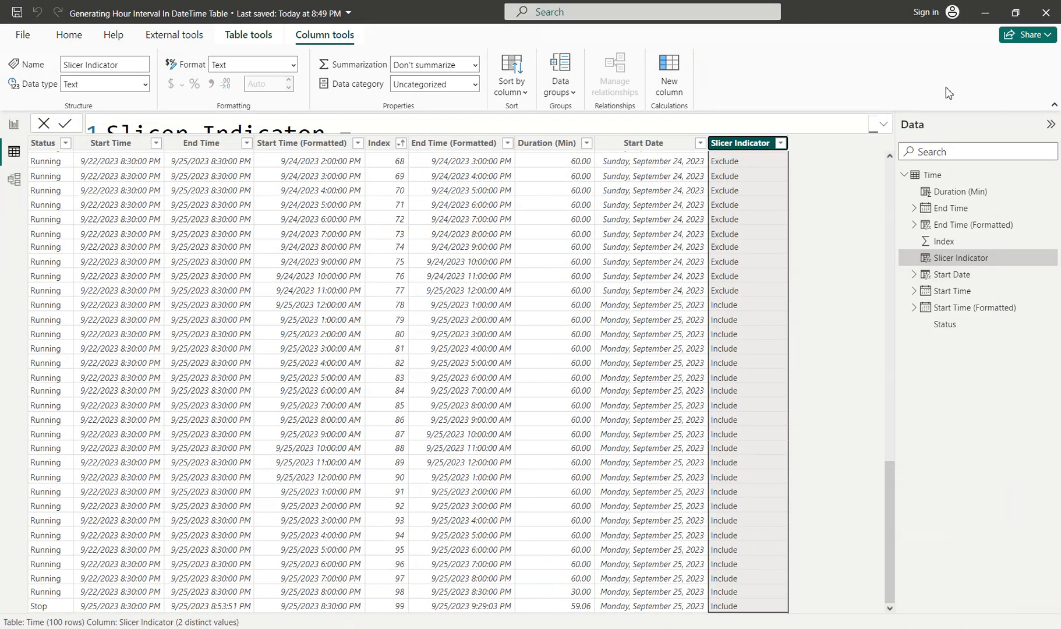
- Examine the EndTime calculation and the MAX([Index]) condition in the expanded End Time (Formatted) formula
left_click(883, 124)
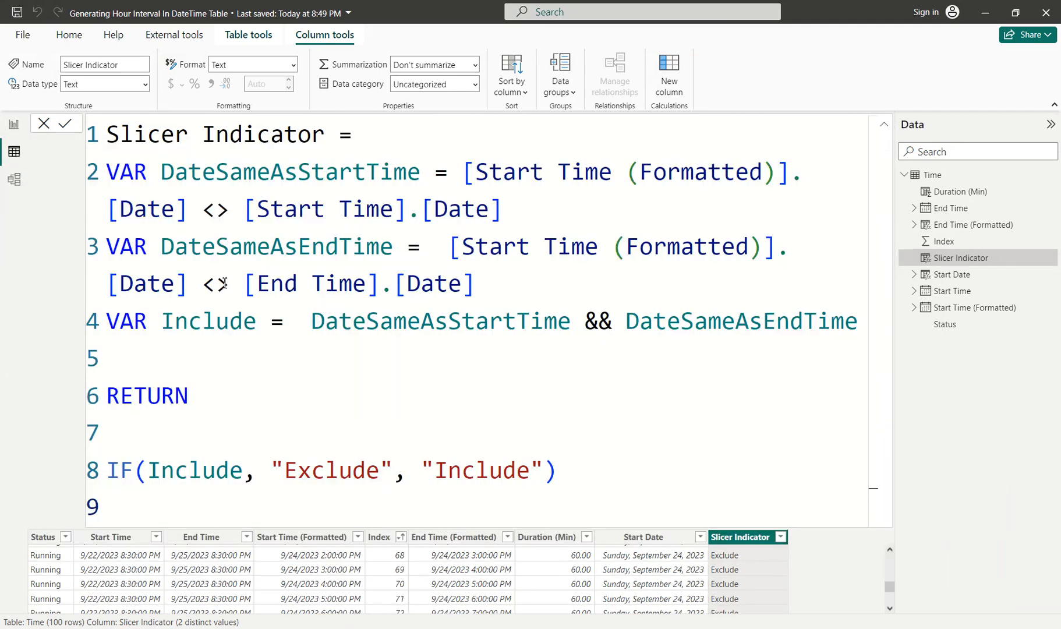
left_click(333, 536)
left_click(451, 163)
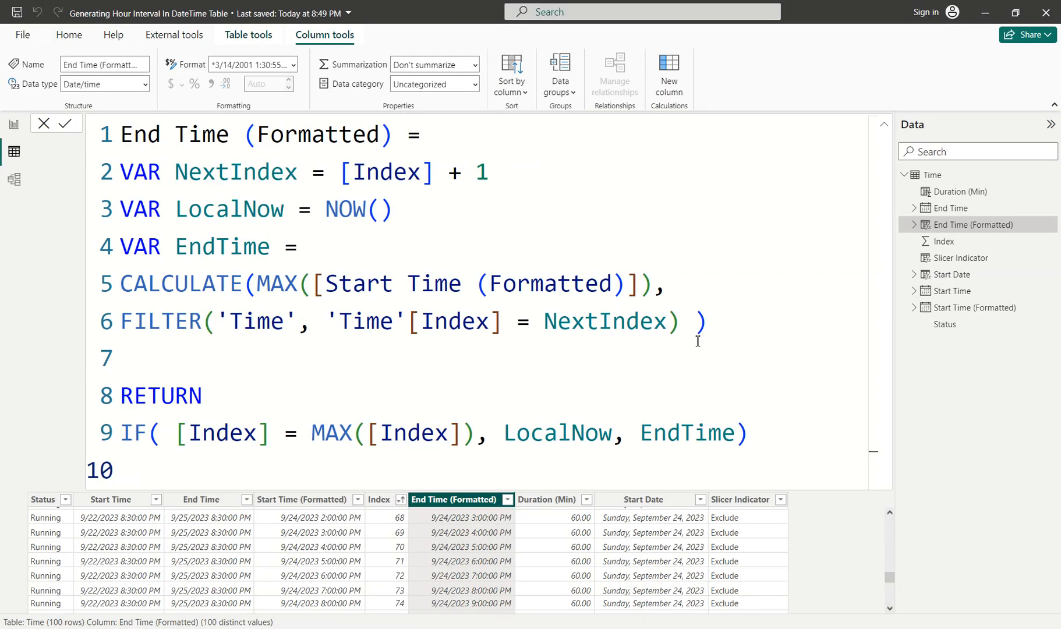
left_click_drag(697, 340, 96, 280)
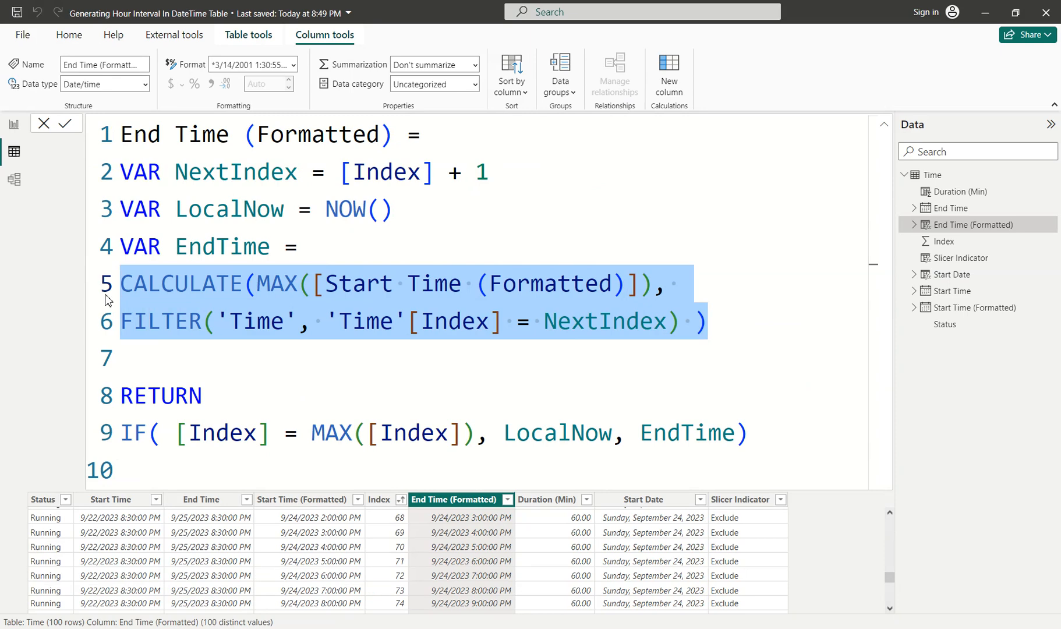
left_click_drag(477, 434, 316, 436)
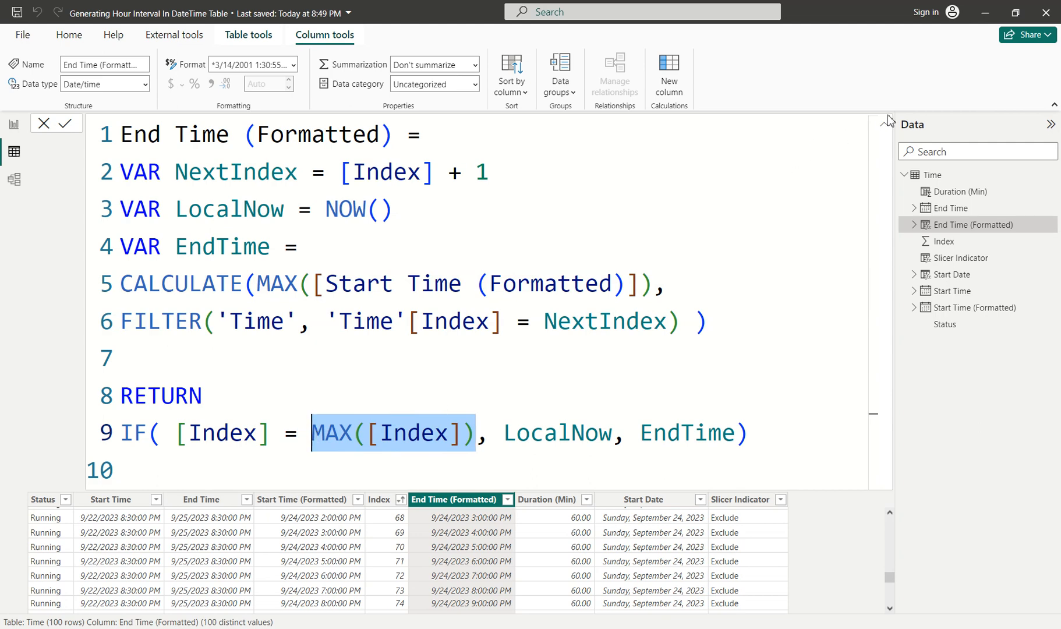
- Examine how the Duration (Min) formula subtracts Start Time (Formatted) from End Time (Formatted) and converts with *24*60
left_click(556, 500)
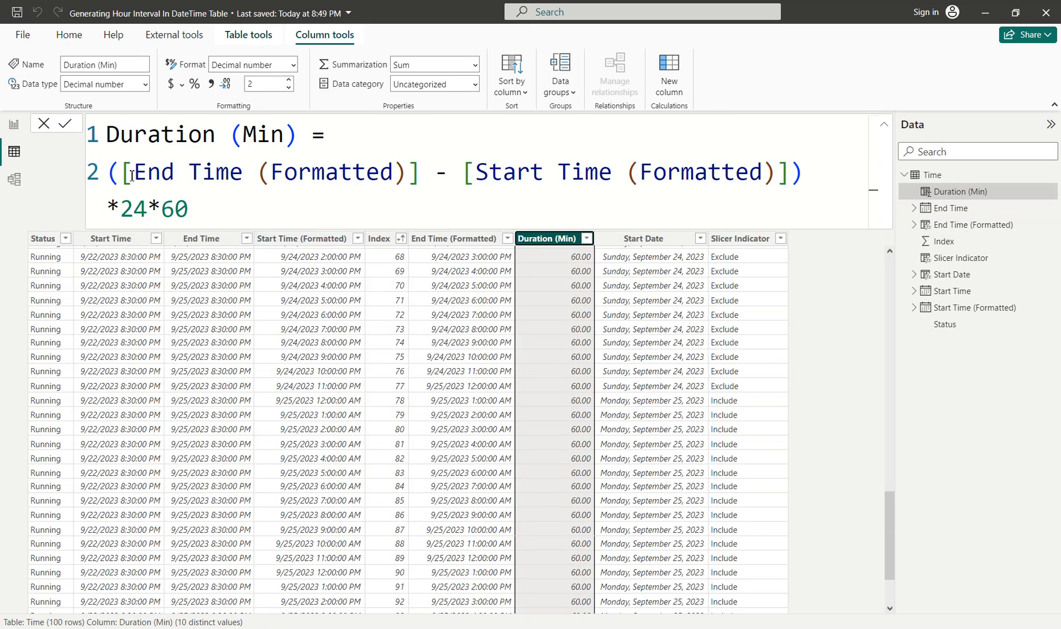
left_click_drag(126, 174, 793, 175)
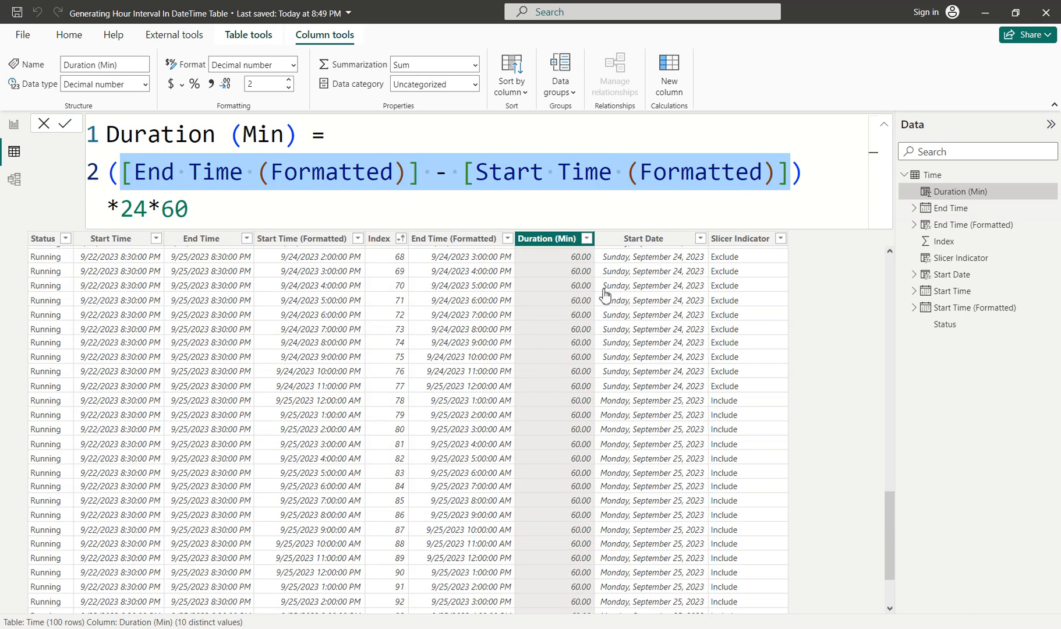
left_click(310, 240)
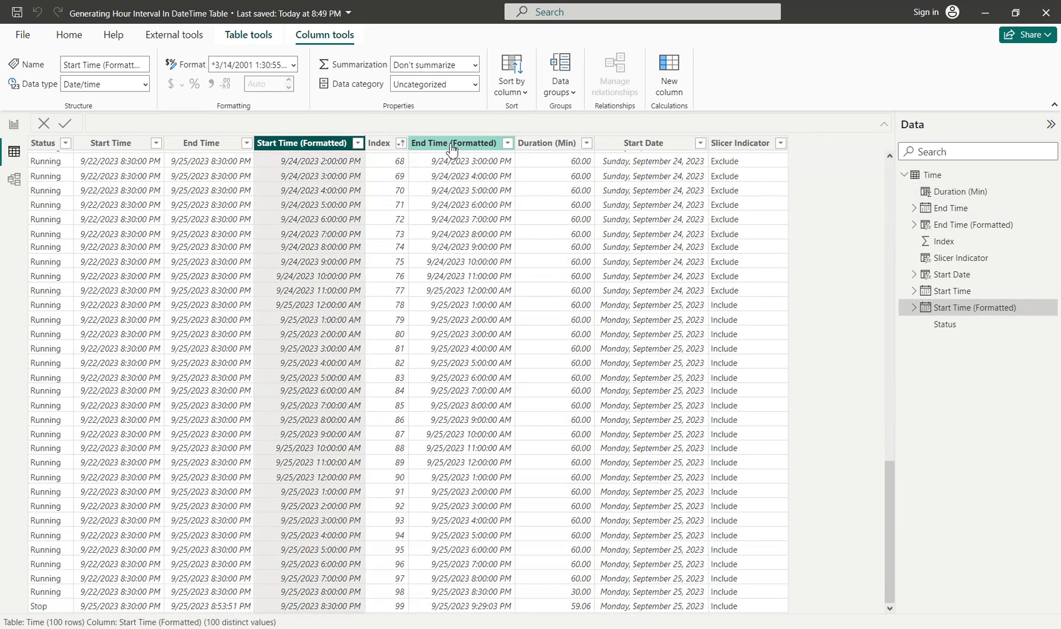
left_click(452, 144)
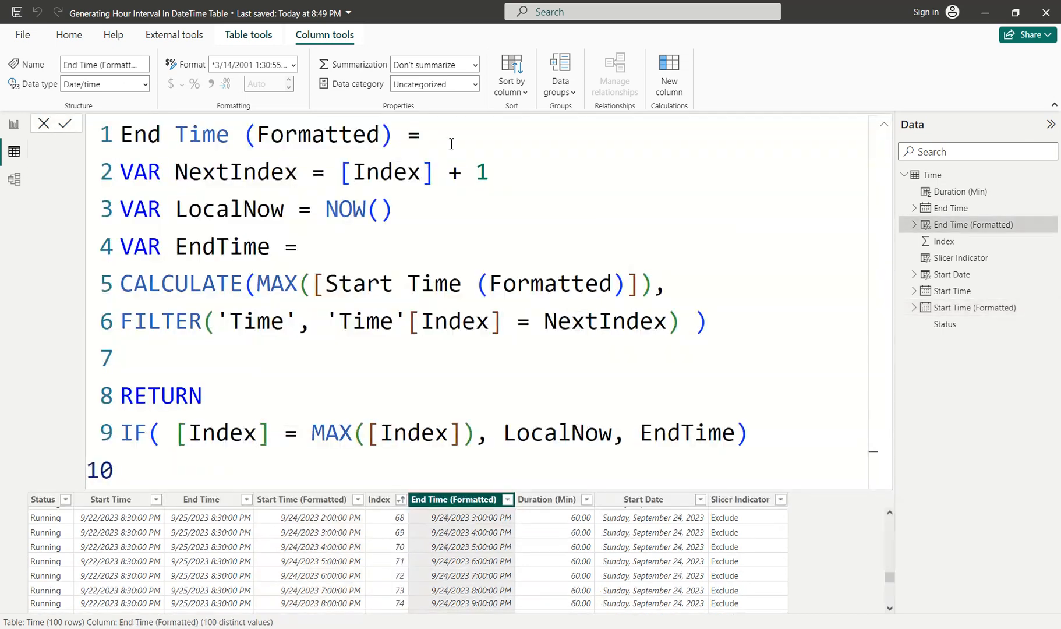
left_click(306, 499)
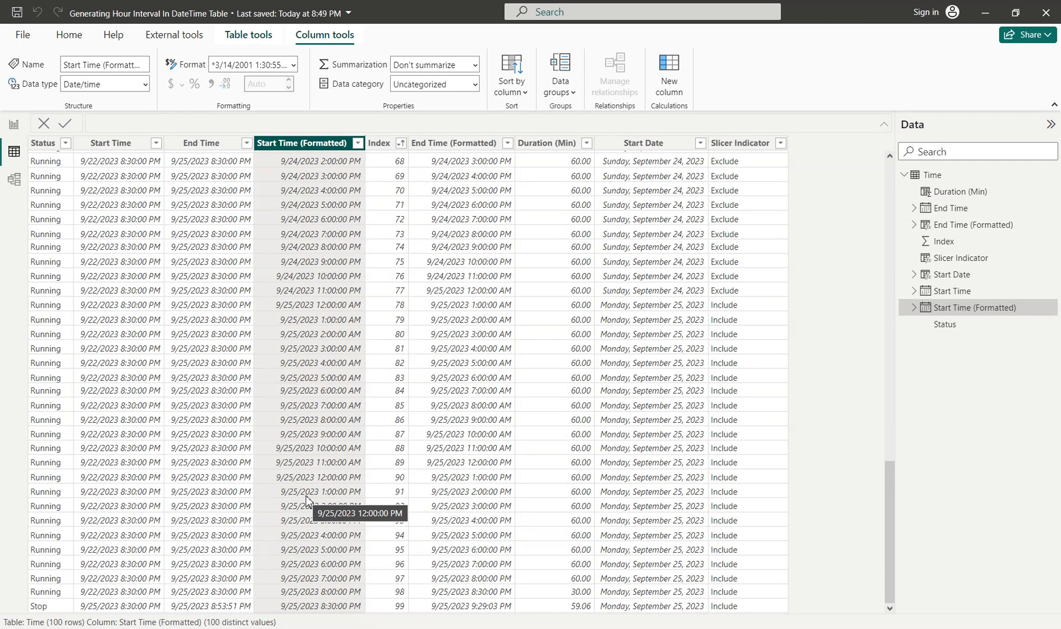
left_click(542, 143)
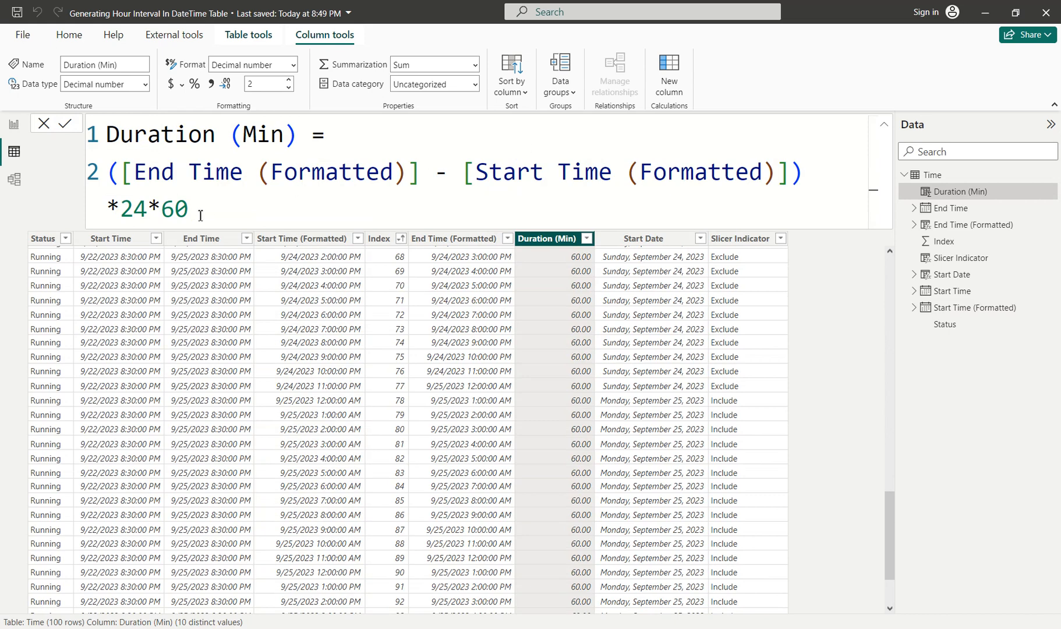
left_click_drag(211, 213, 81, 214)
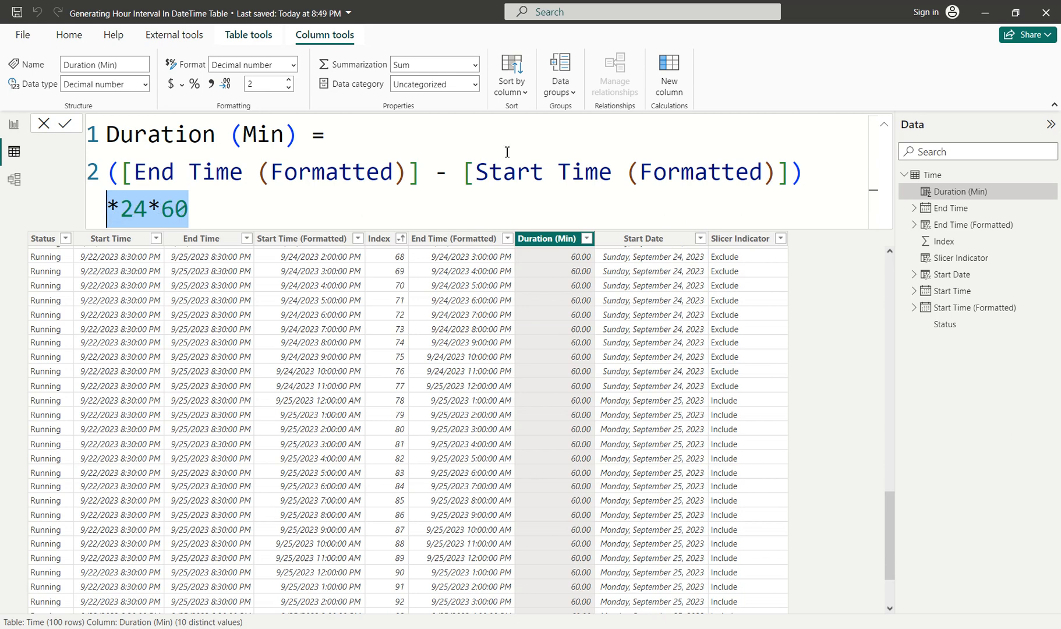
left_click_drag(804, 169, 96, 170)
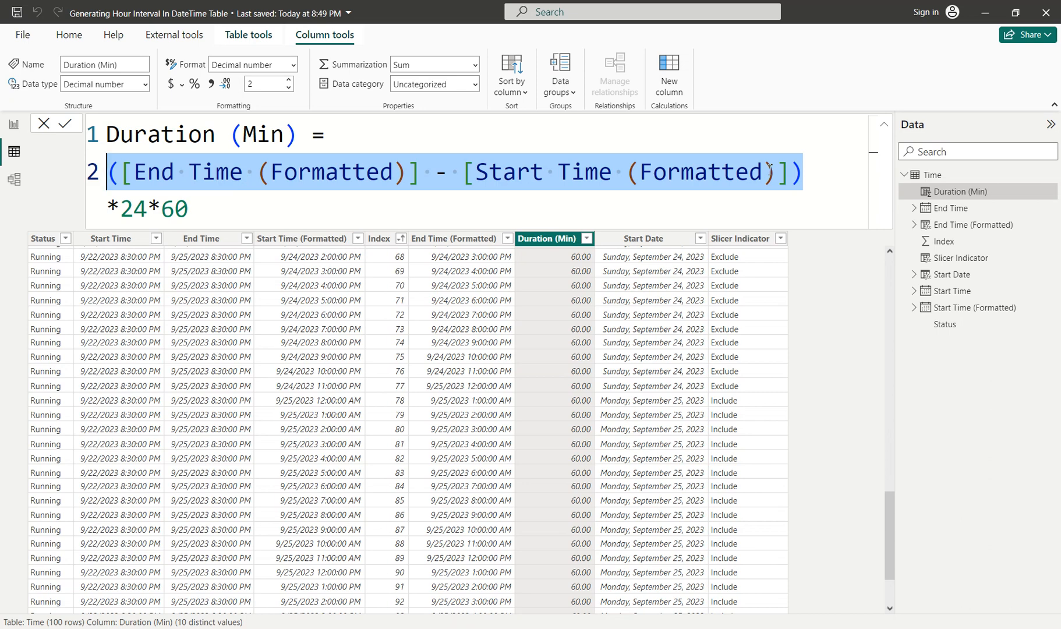
- Review the Start Date formula's [Date] reference and glance at the Slicer Indicator formula
left_click(659, 244)
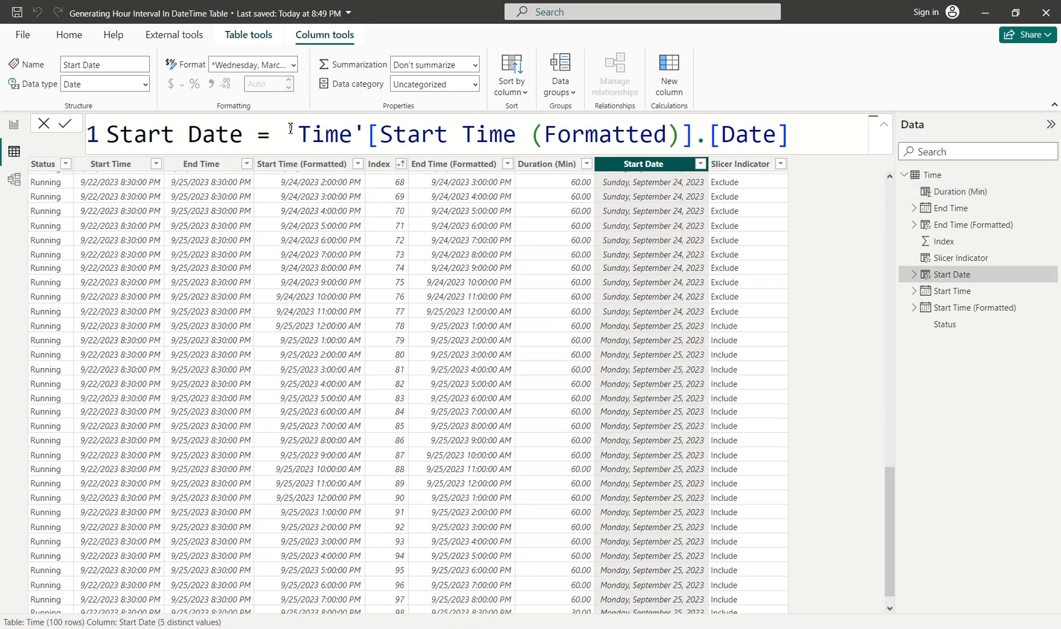
left_click_drag(810, 122, 284, 135)
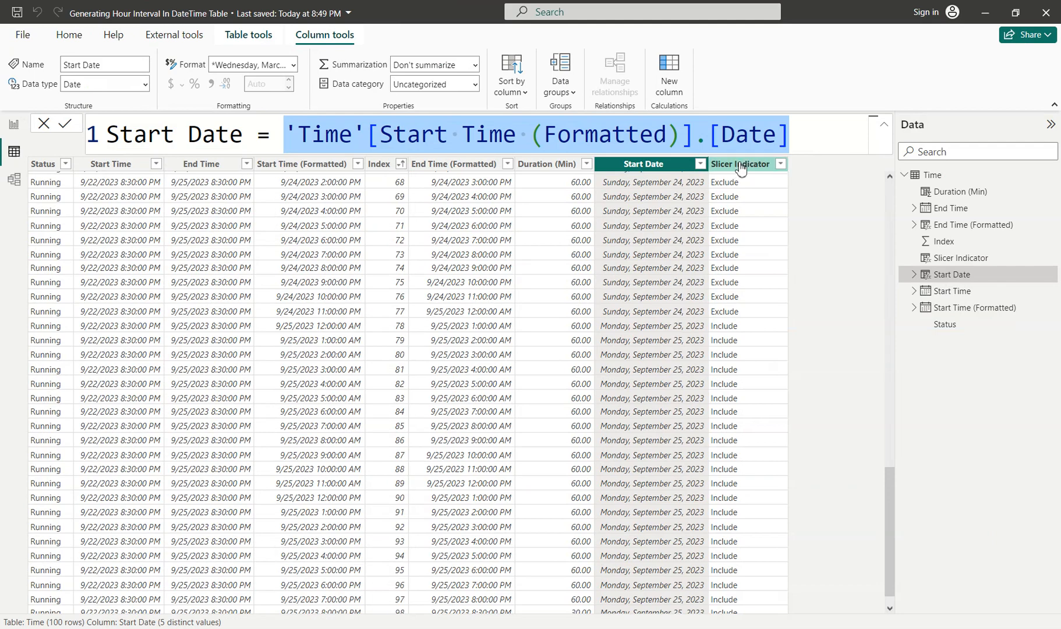
left_click(756, 184)
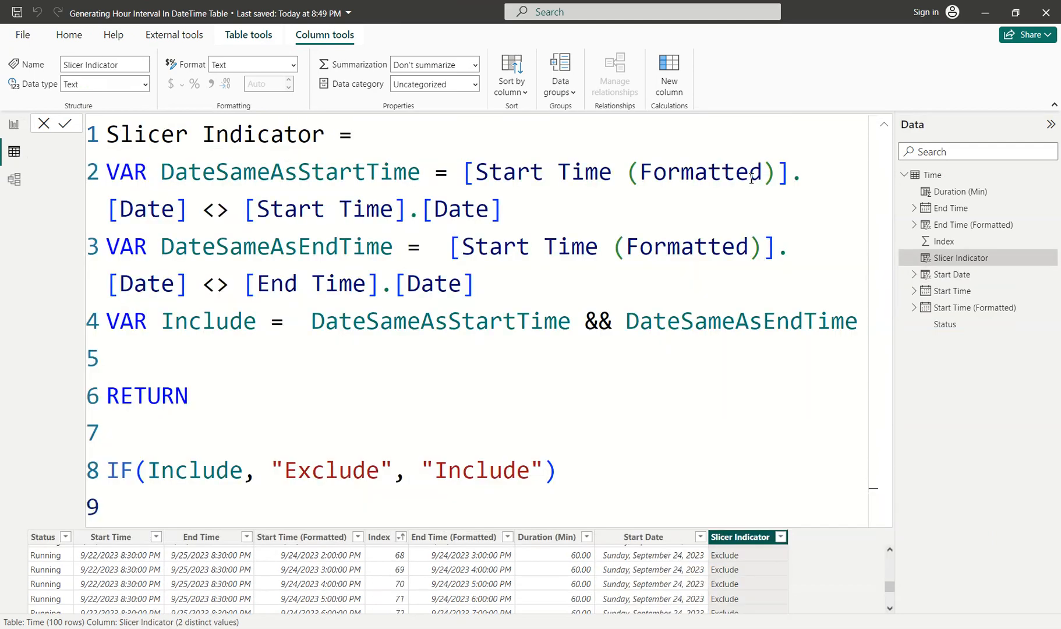
left_click(667, 538)
- In the report view, try Start Time's date hierarchy in the slicer instead of Start Date, keeping only the Day level
left_click(12, 127)
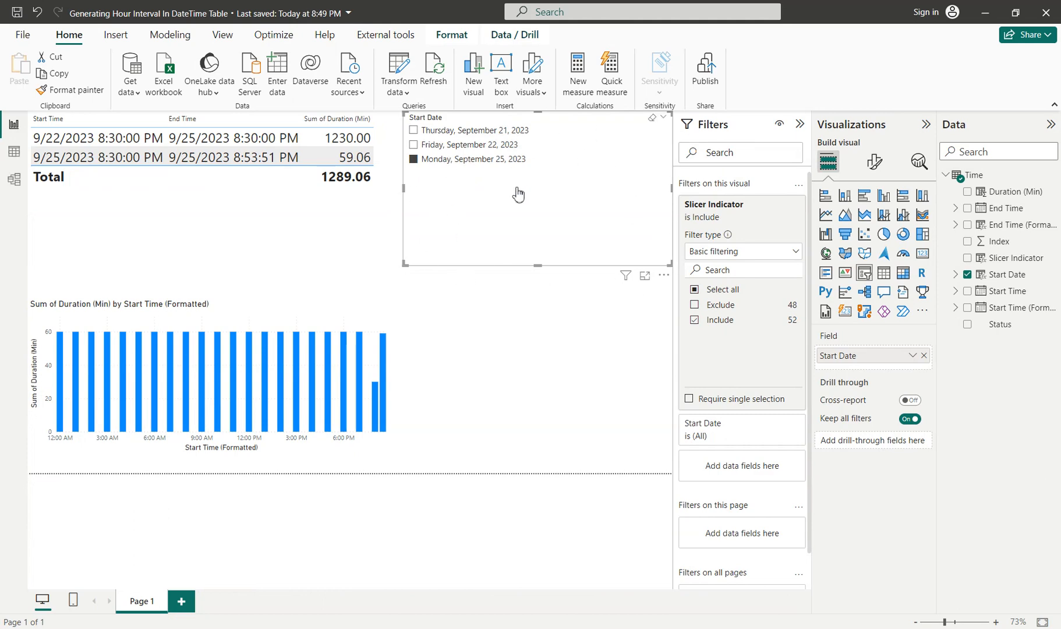
left_click(924, 355)
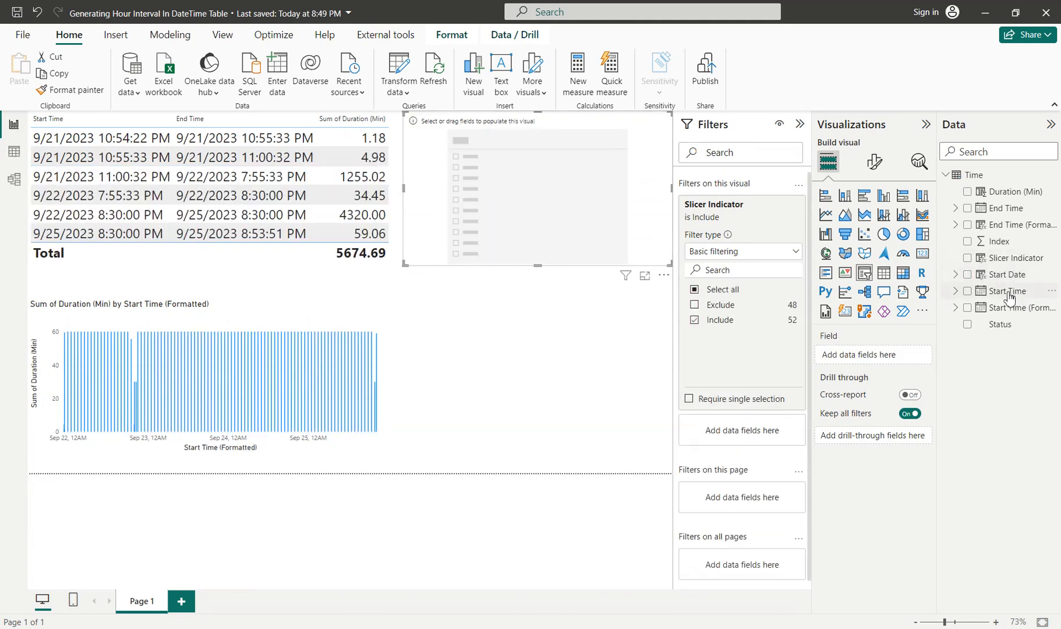
left_click_drag(1013, 291, 919, 373)
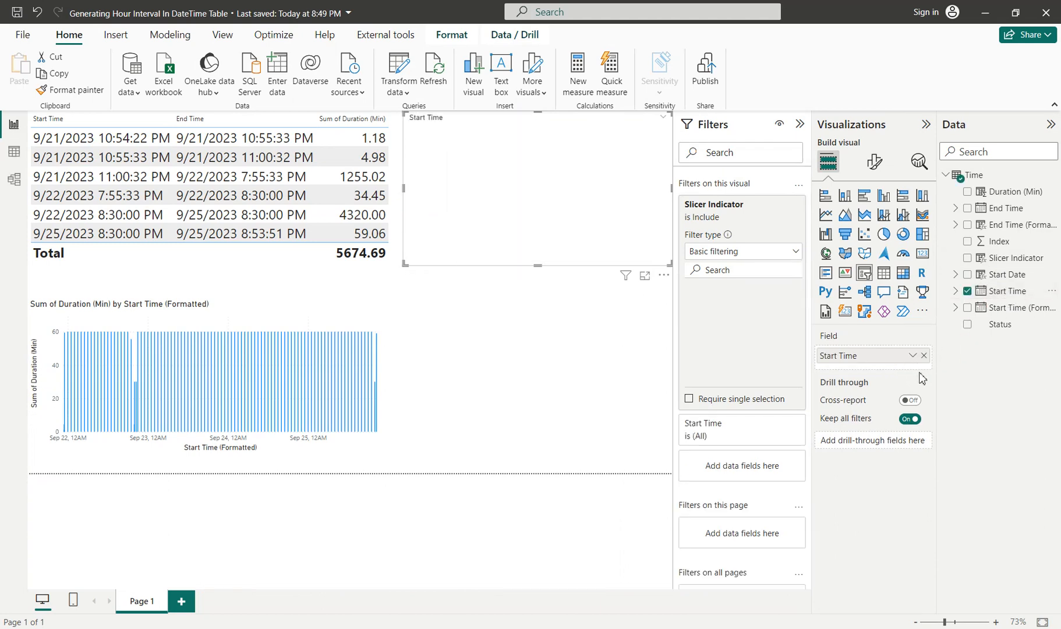
left_click(911, 356)
left_click(965, 444)
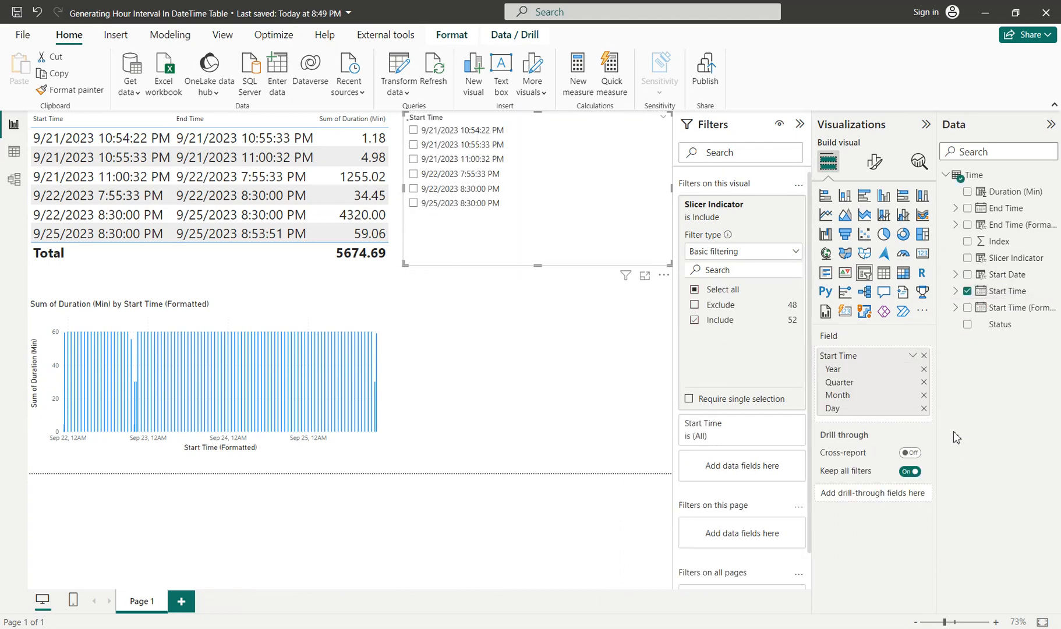
left_click(924, 369)
left_click(923, 369)
left_click(923, 369)
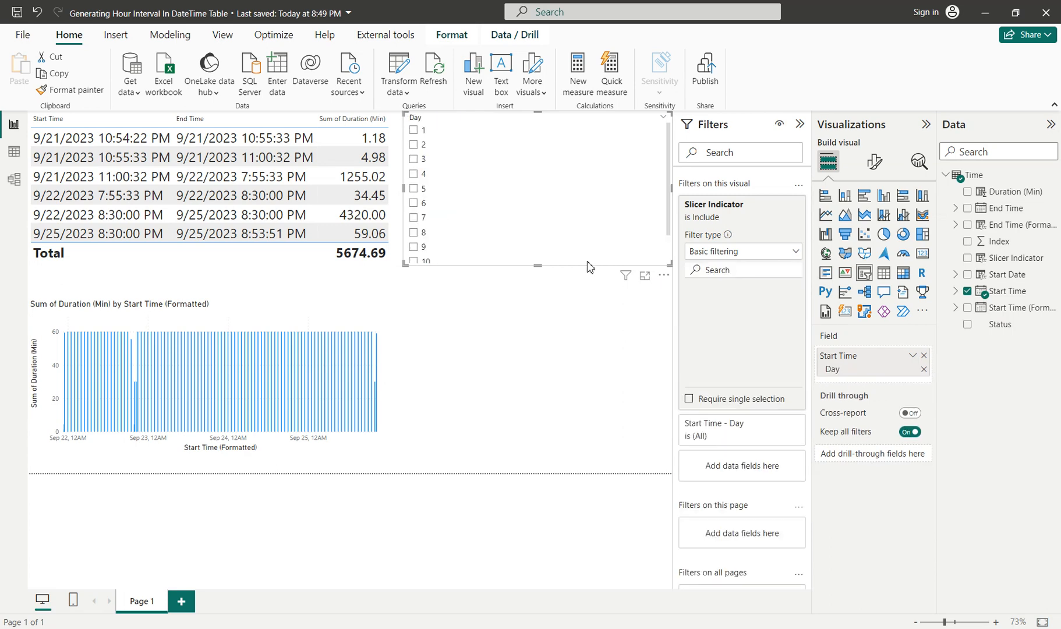
scroll(469, 173, "down", 7)
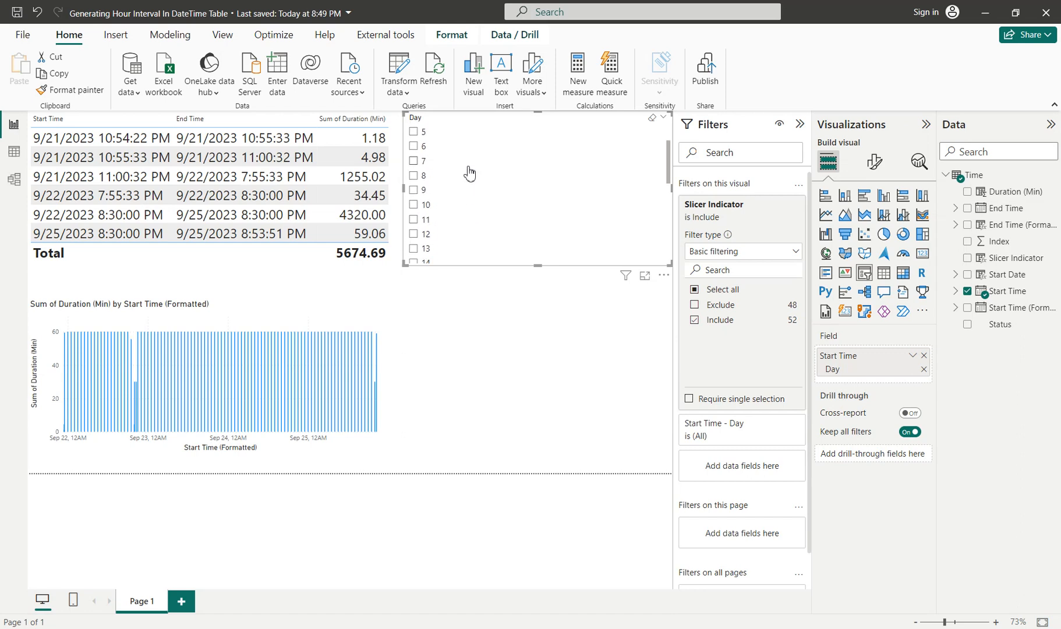
scroll(469, 173, "up", 7)
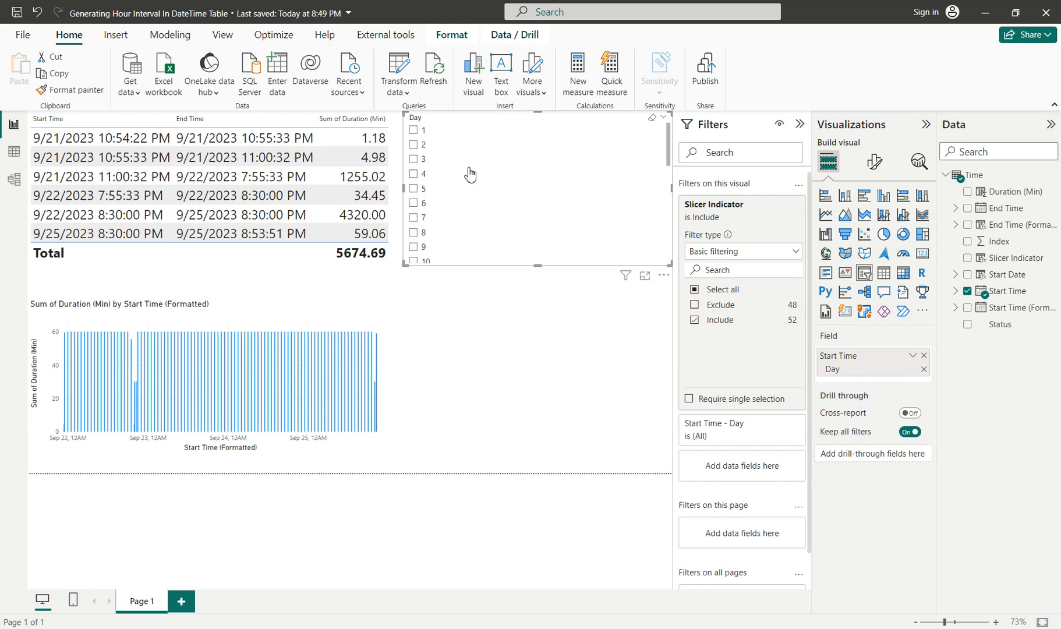
- Replace Start Time with the Start Date field in the slicer
left_click(924, 355)
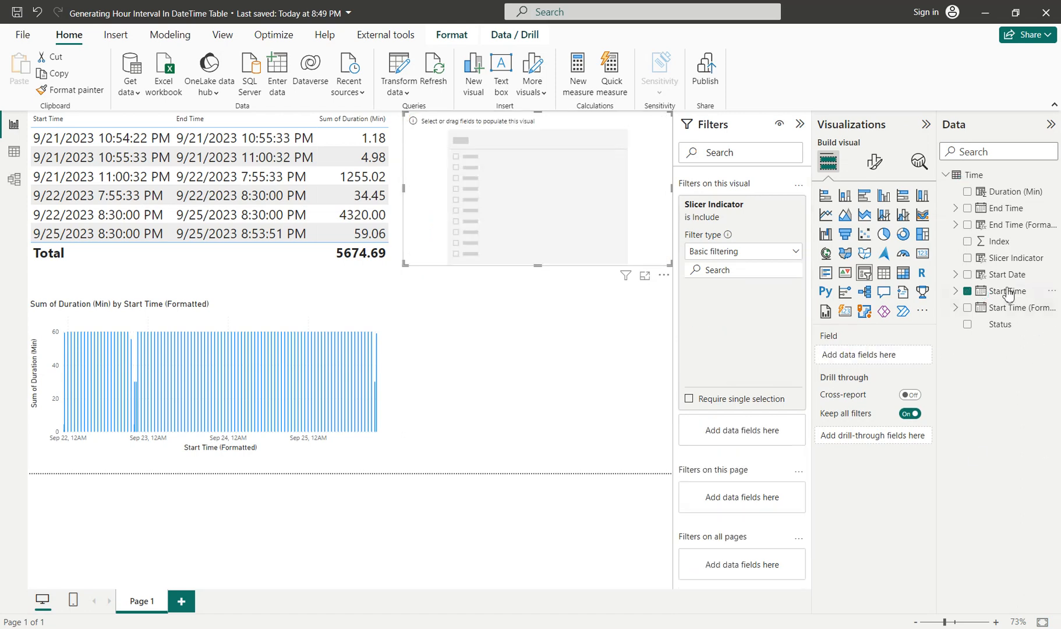
left_click_drag(1007, 274, 873, 356)
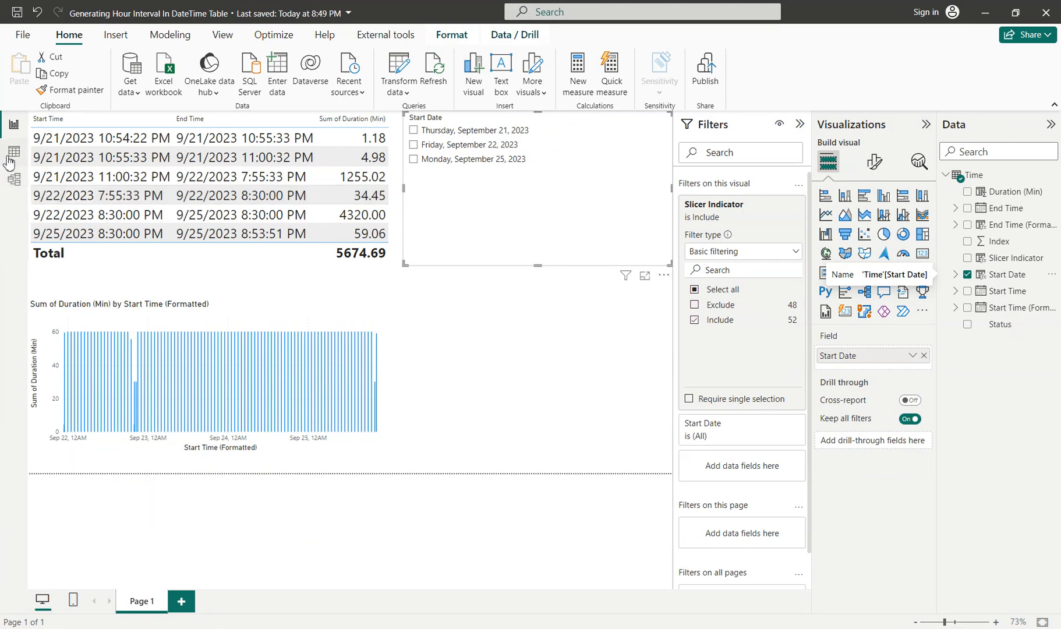
- Return to the table view and examine the Slicer Indicator formula's two date comparisons, Include variable and IF result
left_click(14, 179)
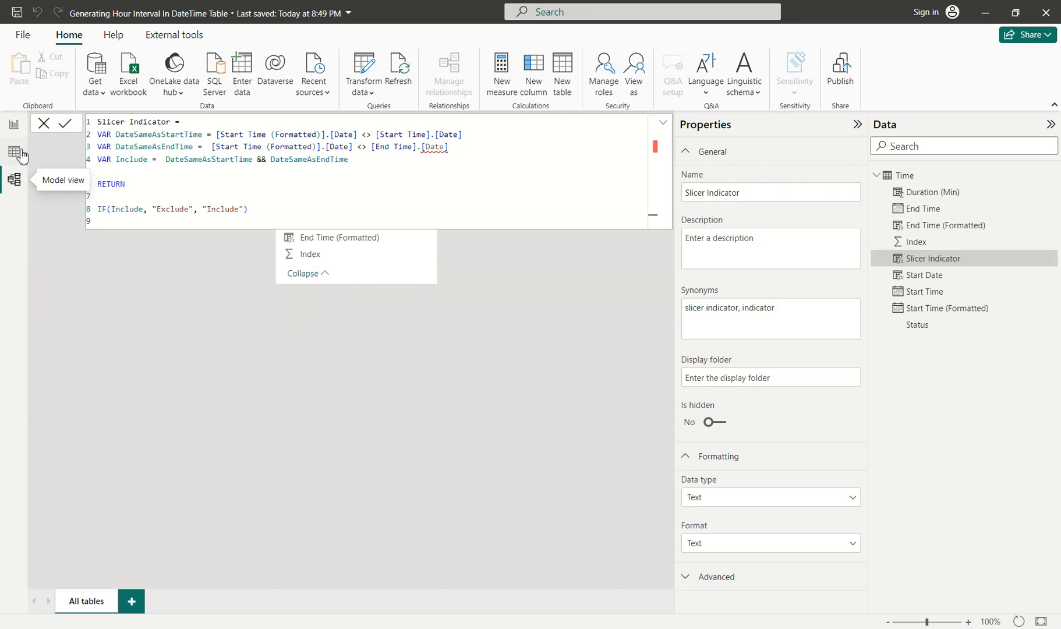
left_click(14, 152)
left_click(742, 163)
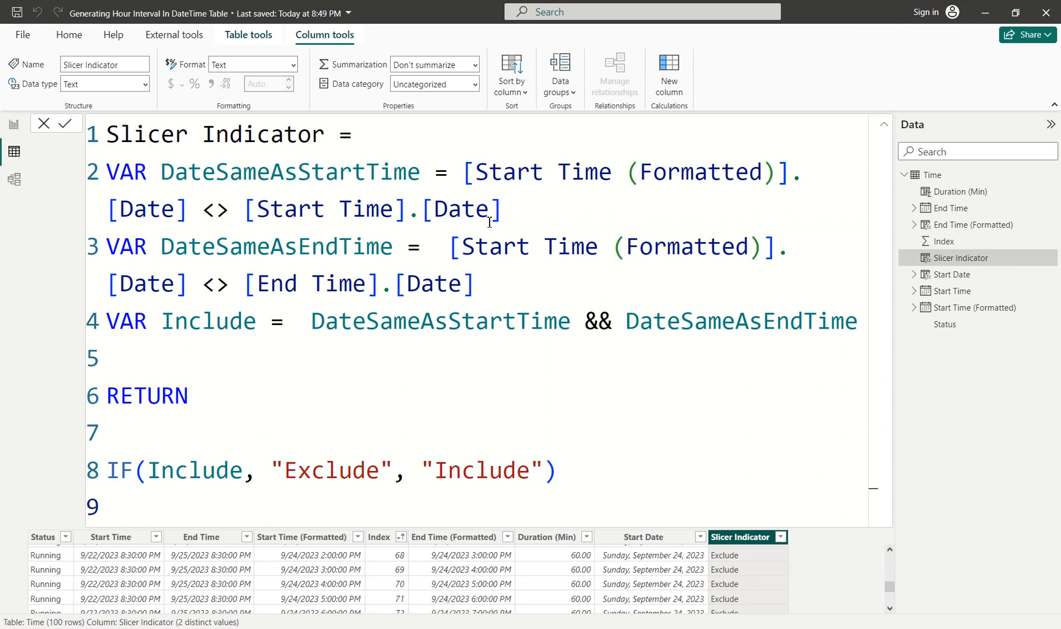
left_click_drag(502, 209, 161, 173)
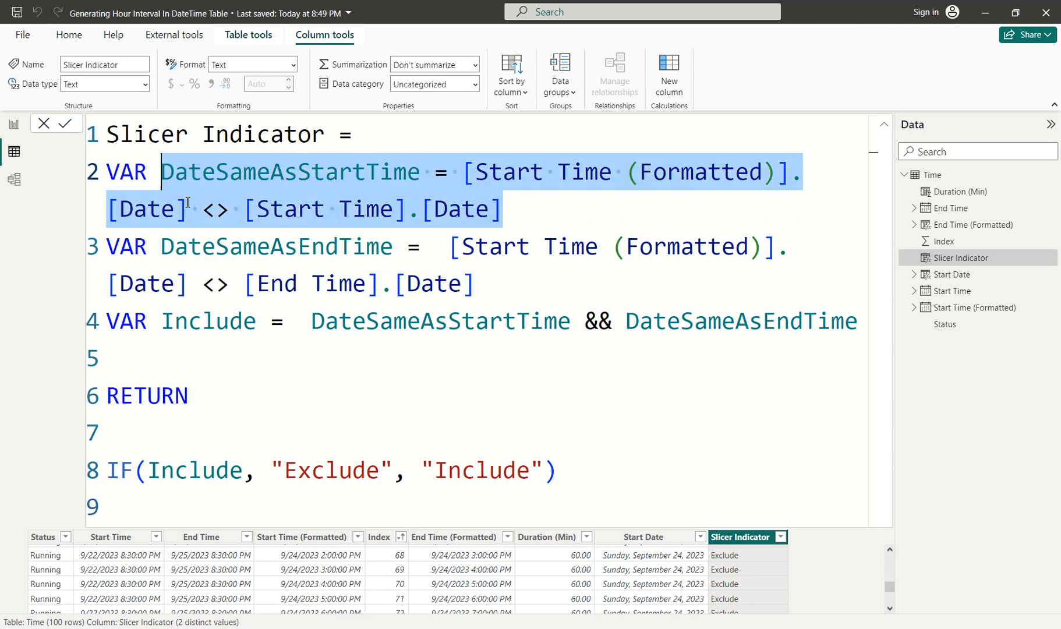
left_click_drag(476, 284, 162, 247)
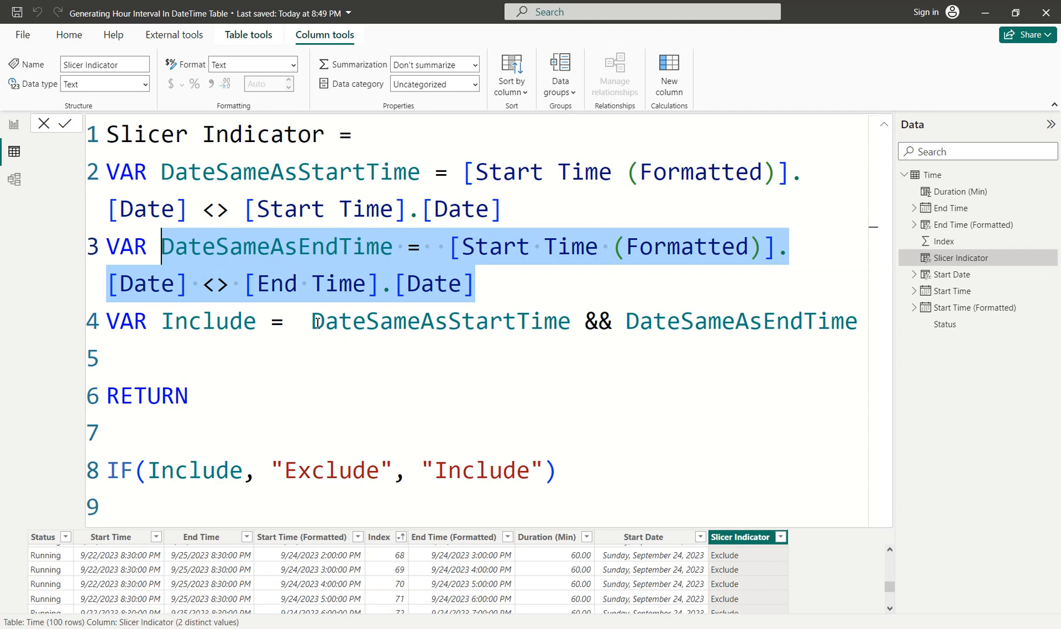
left_click_drag(318, 322, 870, 330)
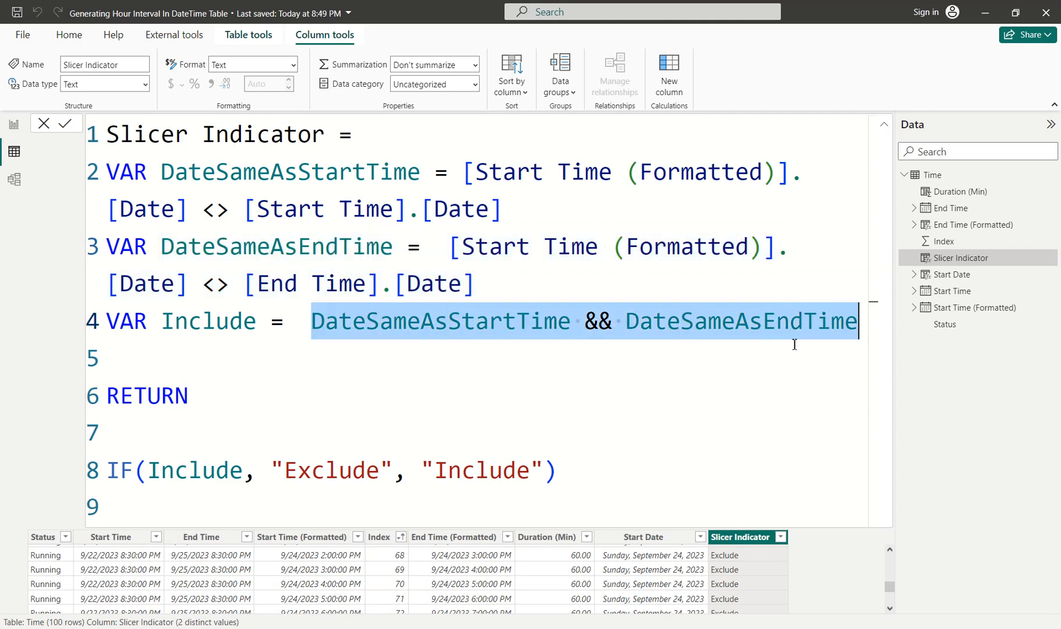
left_click_drag(271, 475, 601, 472)
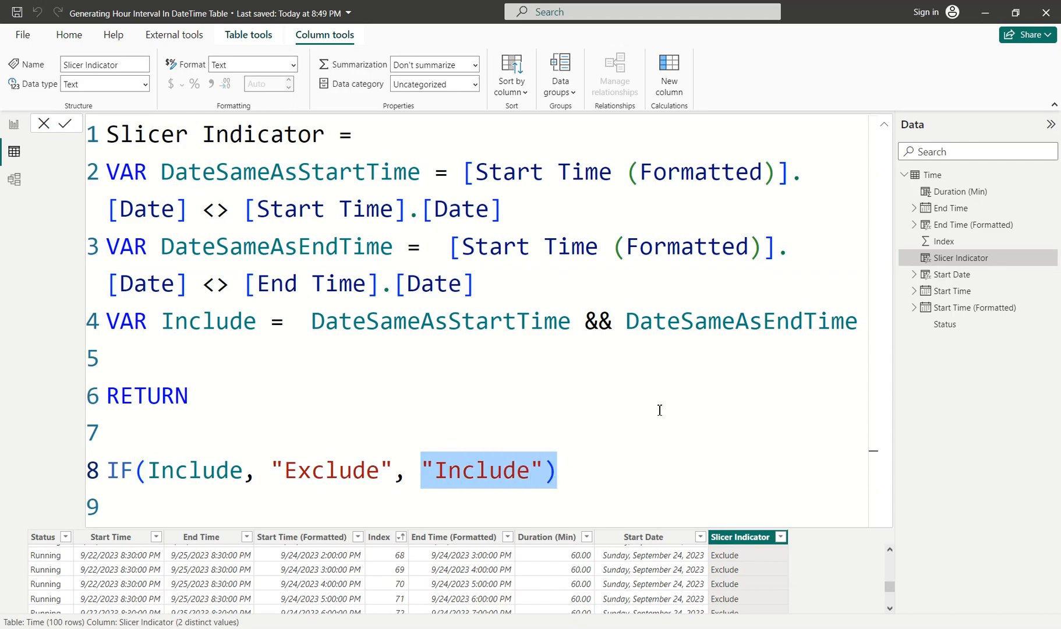
- Collapse the Slicer Indicator formula and compare the September 24 and September 25 rows with their Exclude or Include values
left_click(884, 125)
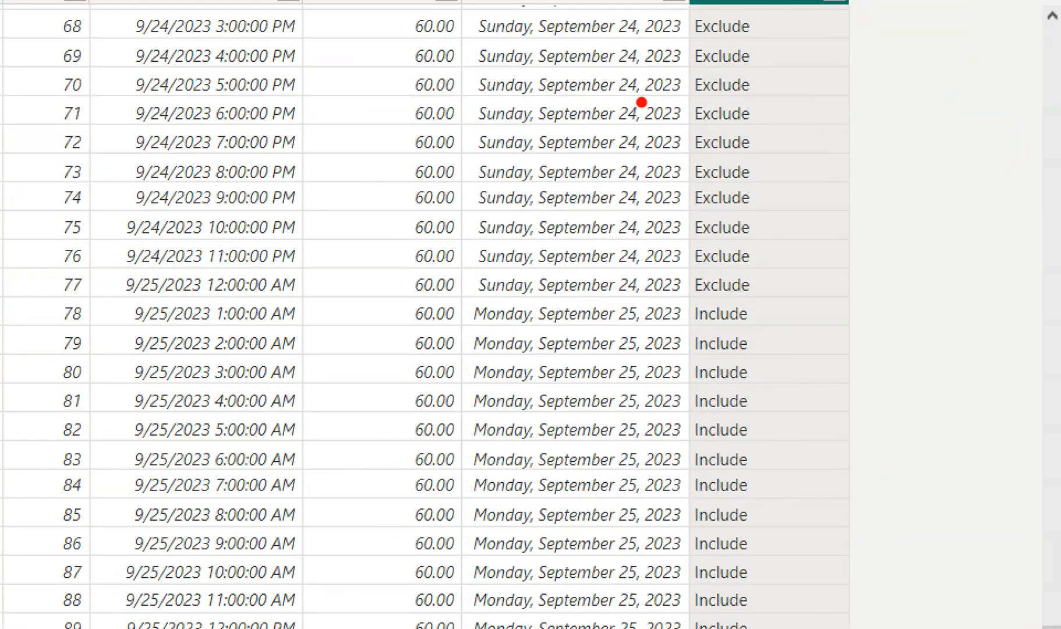
left_click_drag(450, 14, 453, 628)
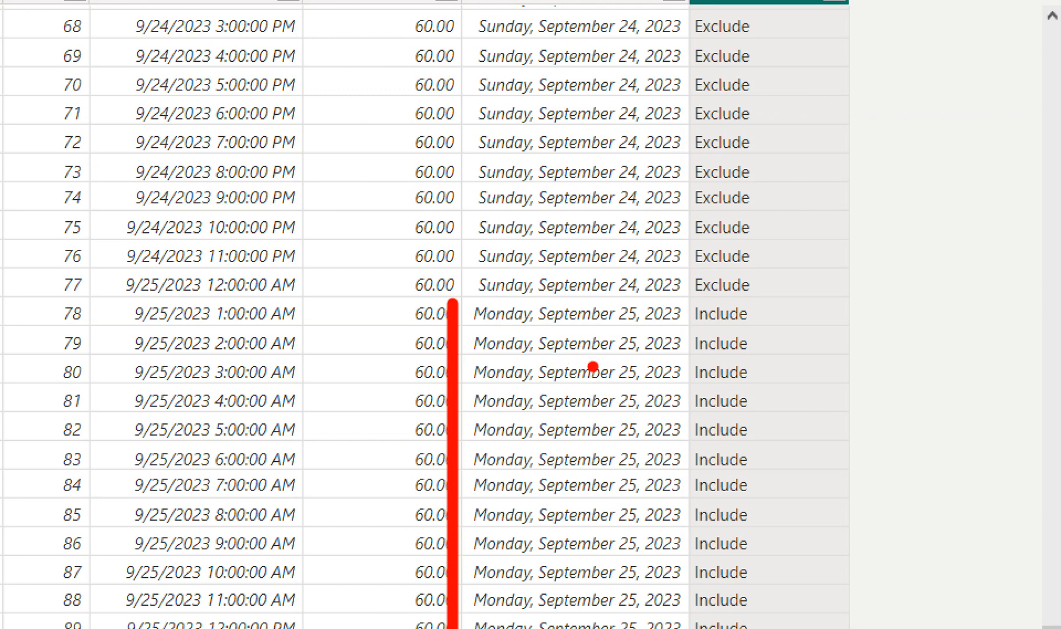
left_click_drag(690, 310, 1048, 172)
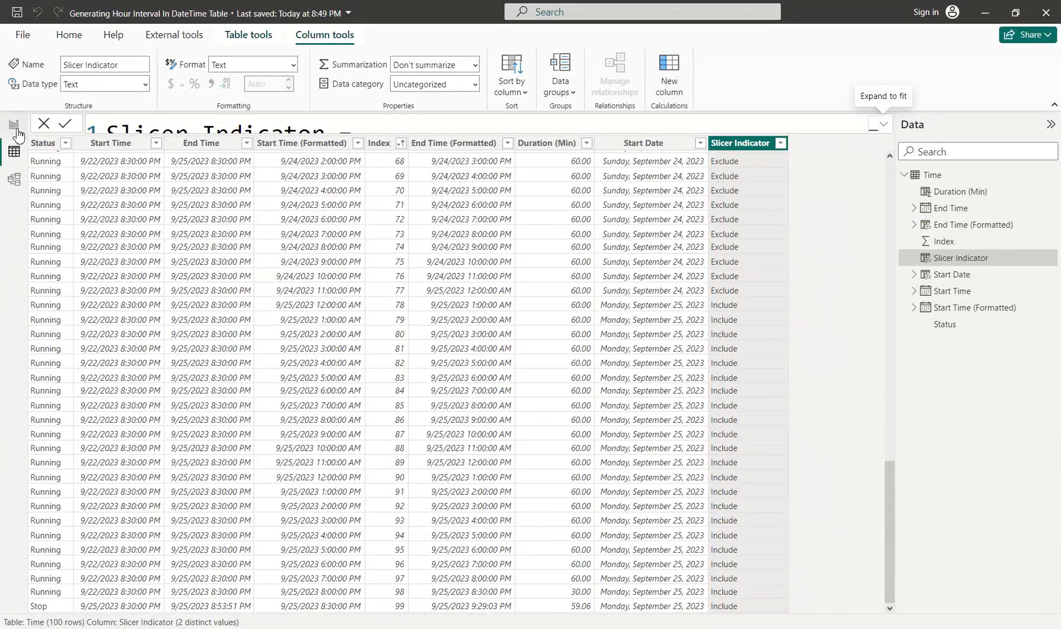
- Return to the report view and review the Slicer Indicator filter applied to the Start Date slicer
left_click(14, 124)
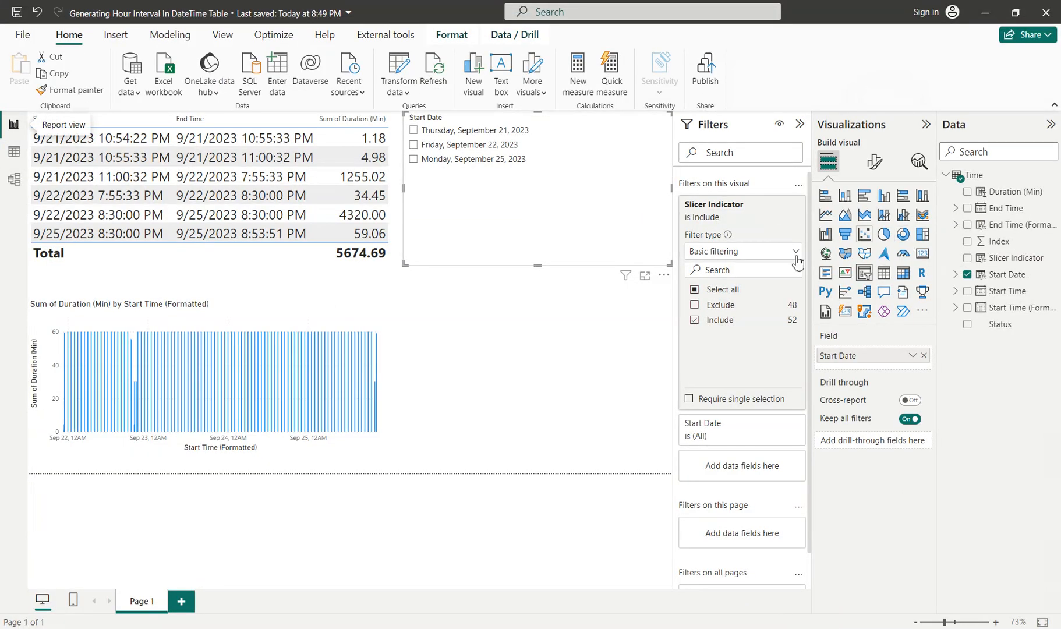
left_click(763, 204)
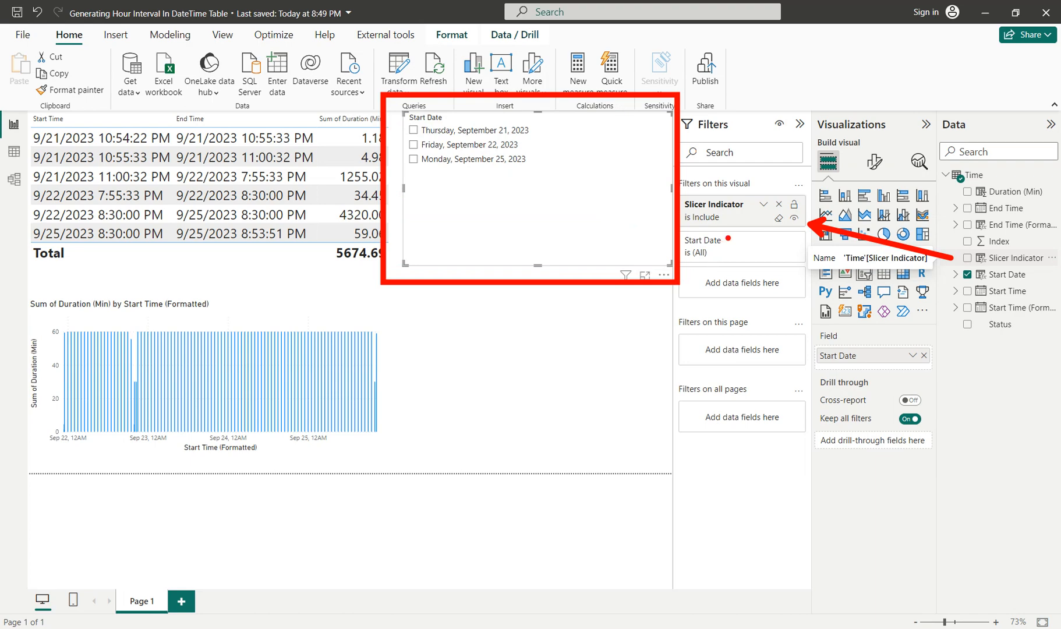
left_click(763, 204)
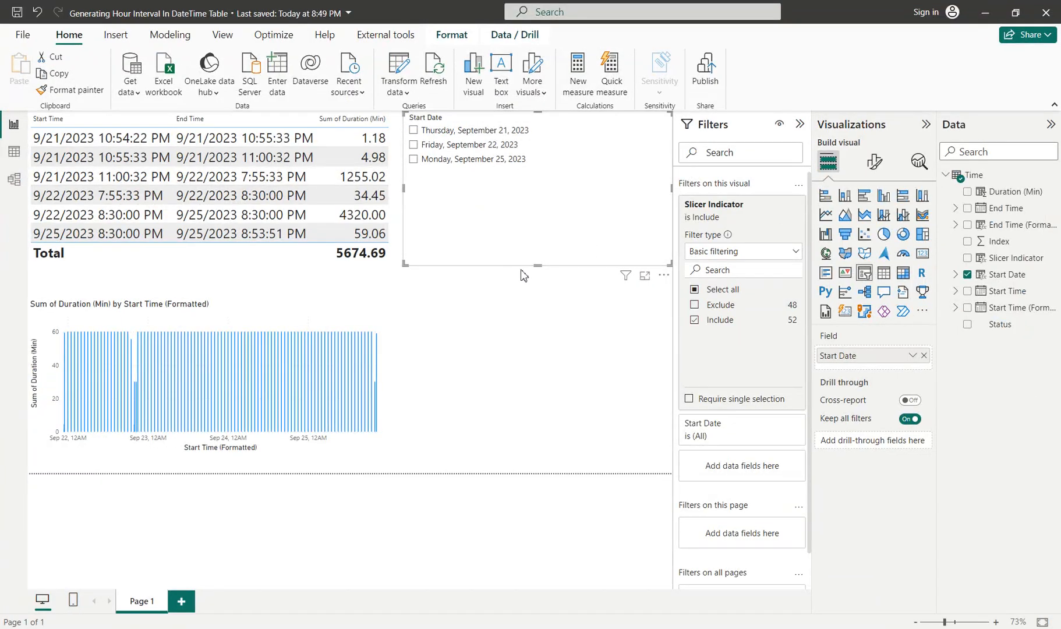
- Reduce the Start Date slicer's height to fit closely around its three dates
left_click_drag(537, 265, 537, 191)
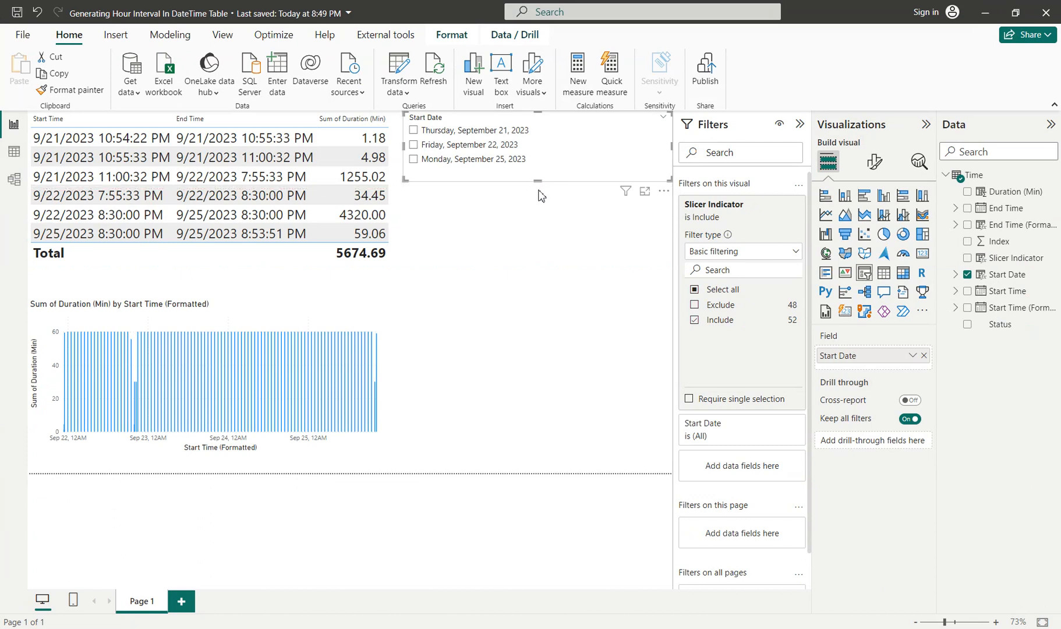